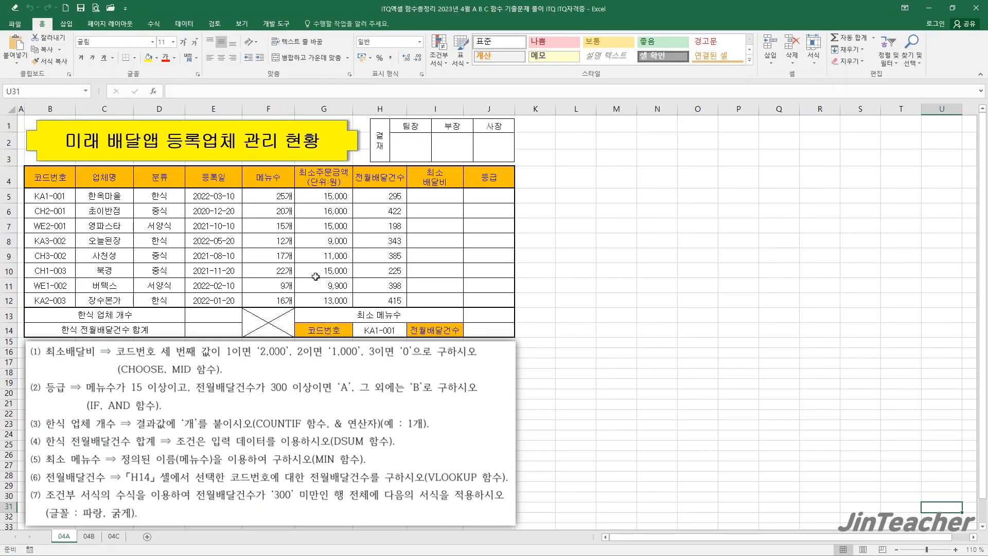
{"action": "left_click_drag", "start_coordinate": [380, 200], "coordinate": [381, 301]}
{"action": "left_click", "coordinate": [381, 113]}
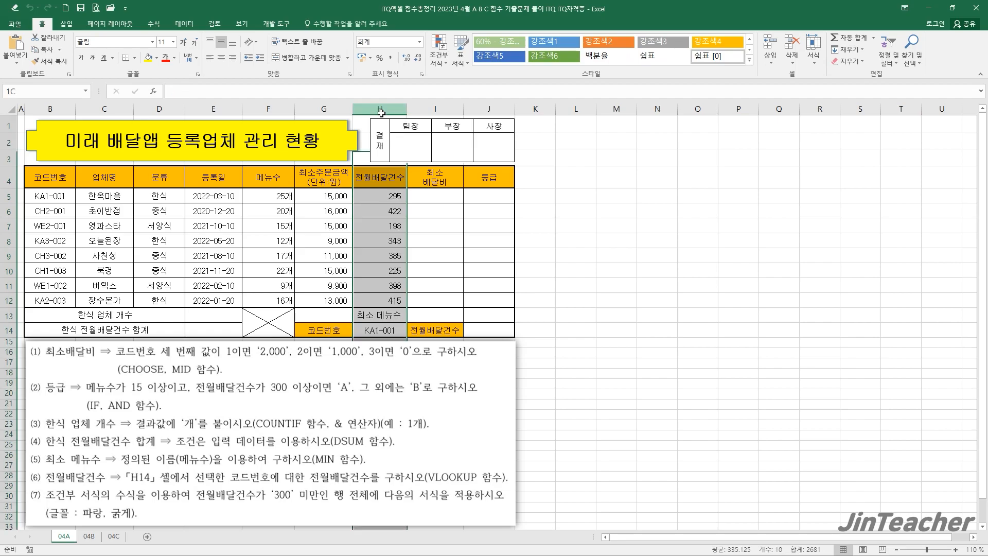
{"action": "left_click", "coordinate": [357, 240]}
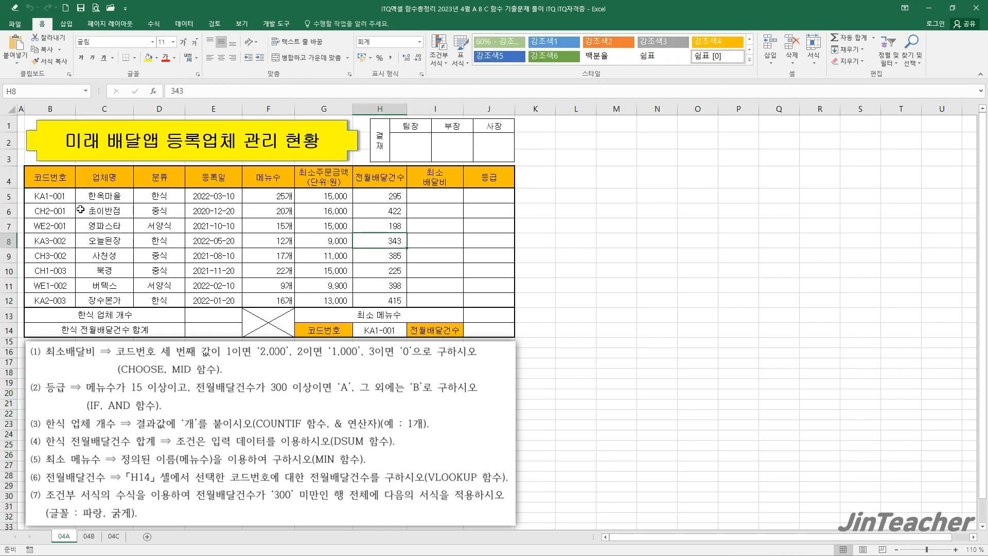
Start a new formula-based conditional formatting rule for the table data in B5:J12
{"action": "left_click_drag", "start_coordinate": [56, 198], "coordinate": [474, 302]}
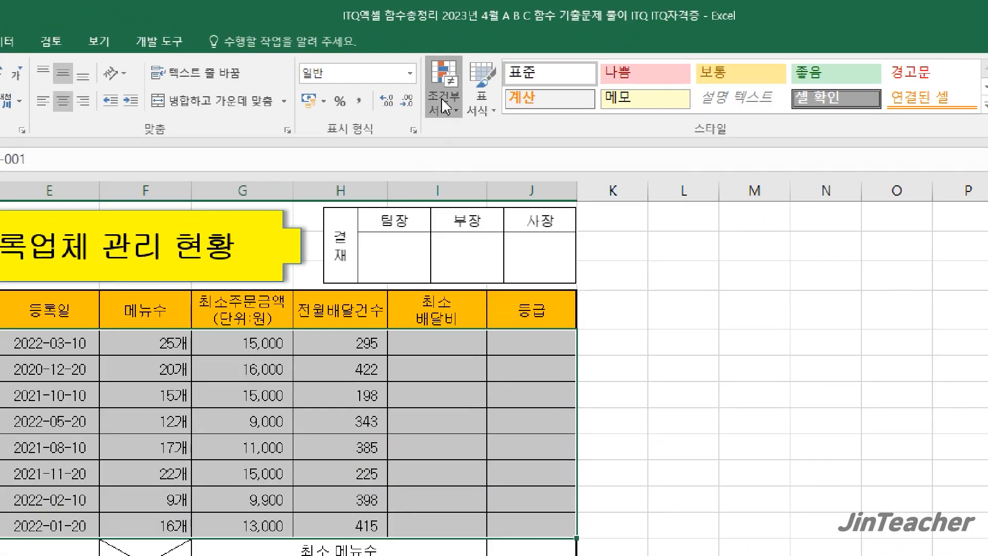
{"action": "left_click", "coordinate": [443, 106]}
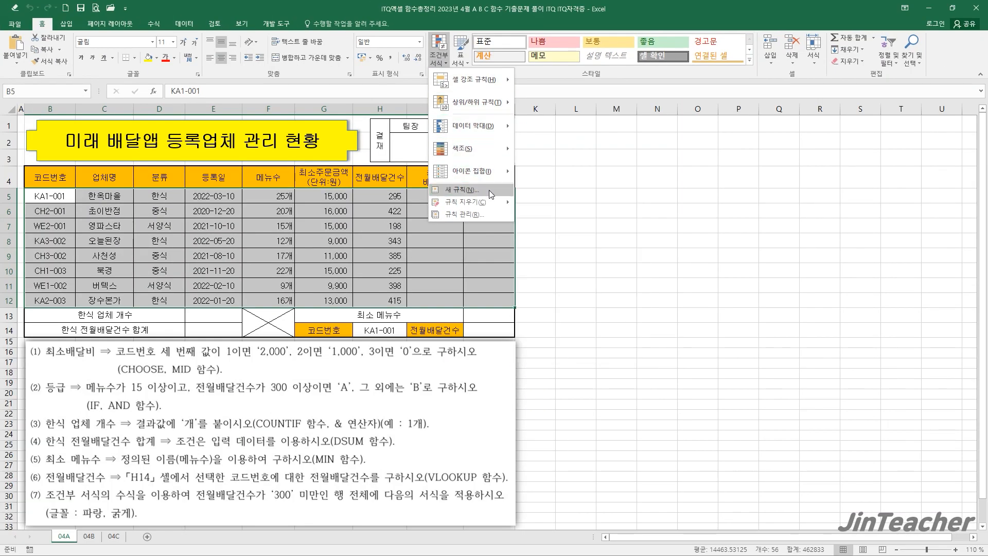
{"action": "left_click", "coordinate": [488, 190]}
{"action": "left_click_drag", "start_coordinate": [532, 172], "coordinate": [418, 108]}
{"action": "left_click", "coordinate": [436, 185]}
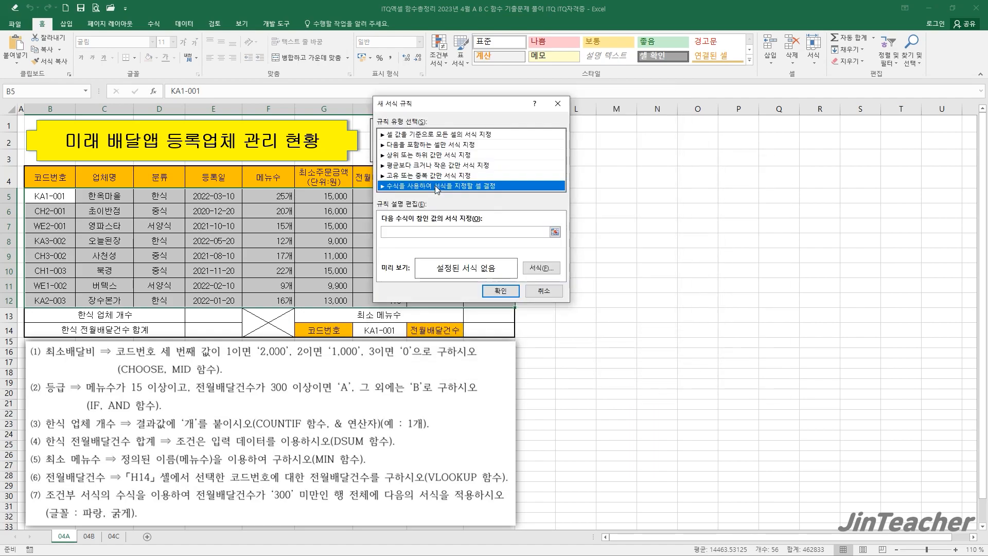
Enter =$H5<300 as the rule's formula, locking only the column of the H5 reference
{"action": "left_click", "coordinate": [409, 231]}
{"action": "left_click_drag", "start_coordinate": [414, 108], "coordinate": [459, 90]}
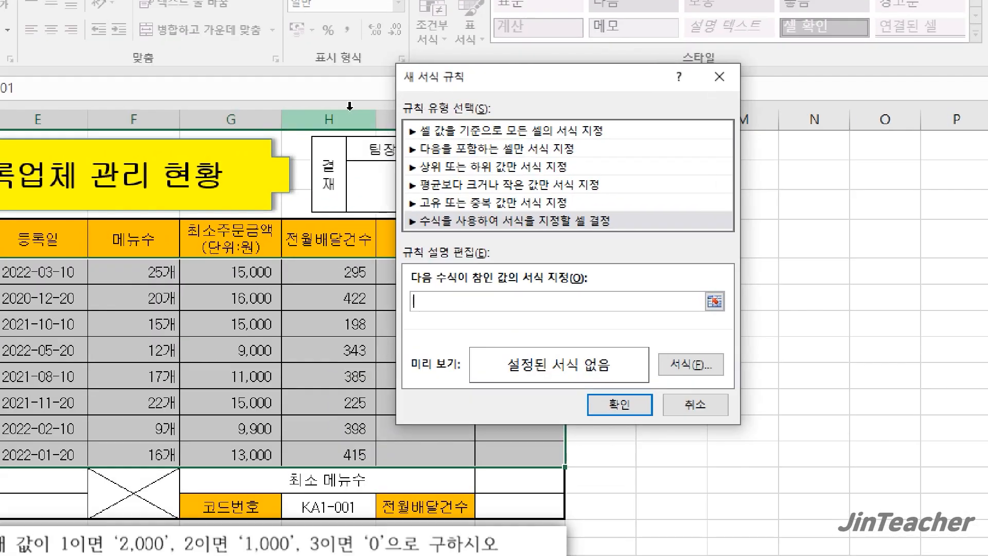
{"action": "left_click", "coordinate": [346, 273]}
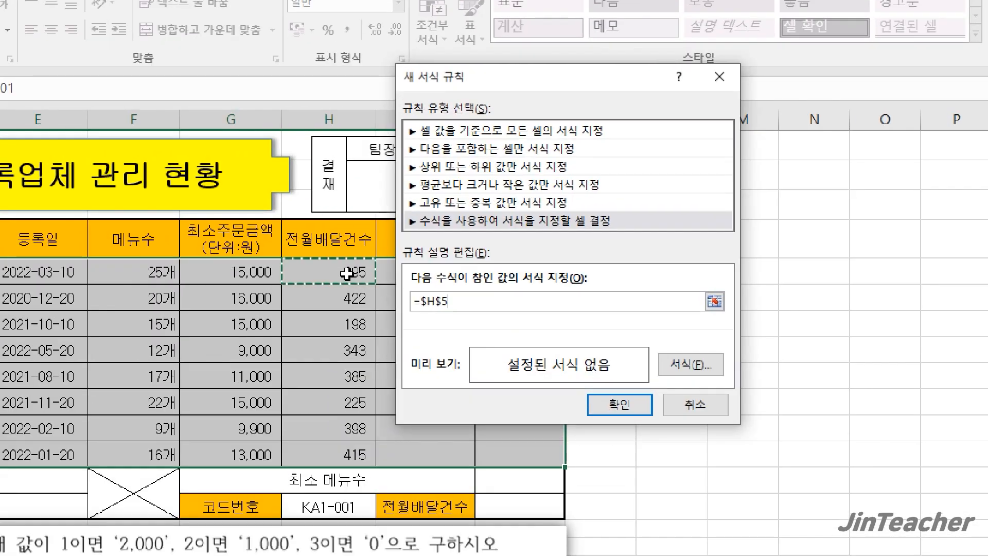
{"action": "key", "text": "F4"}
{"action": "key", "text": "F4"}
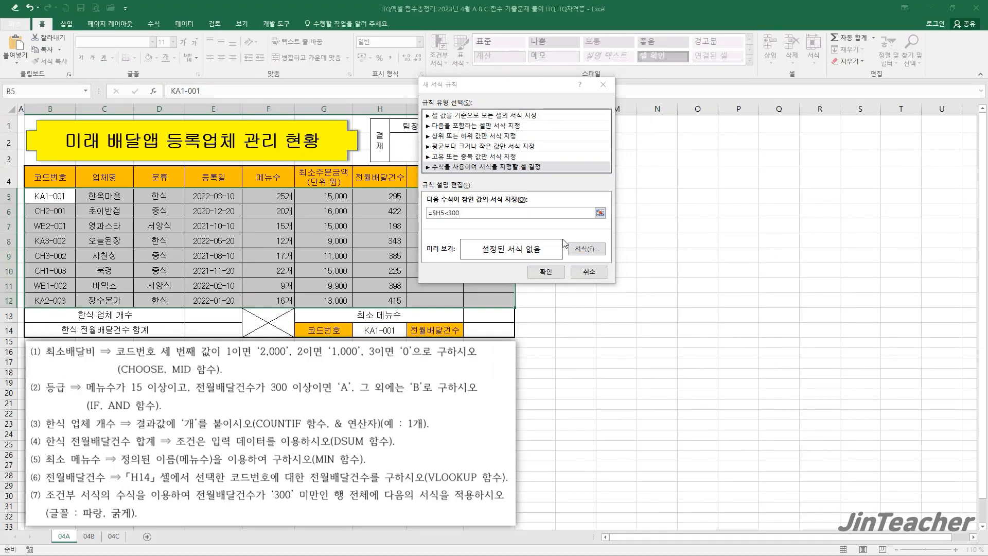
Set the rule's font format to bold (굵게) and standard blue, and apply the rule
{"action": "left_click", "coordinate": [573, 248]}
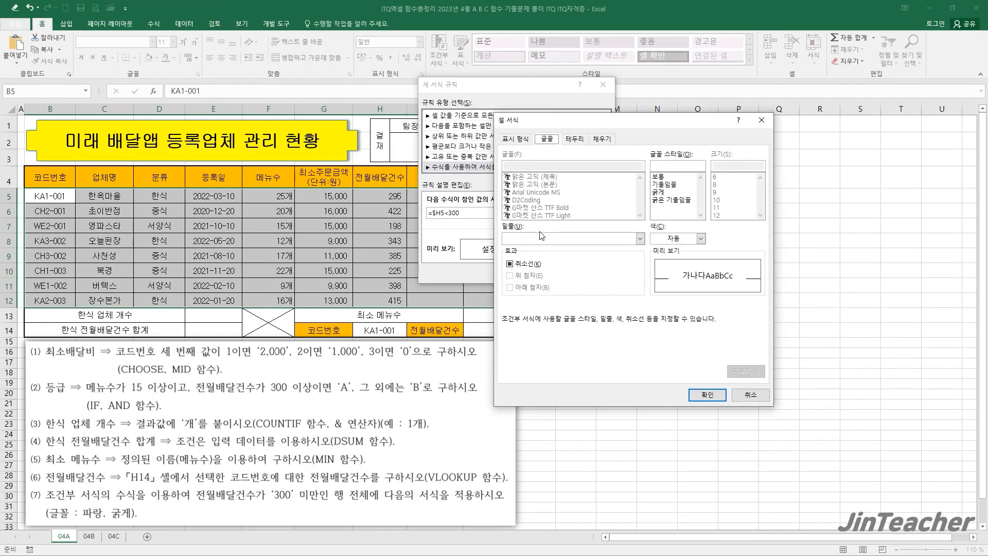
{"action": "left_click", "coordinate": [664, 192]}
{"action": "left_click", "coordinate": [700, 238]}
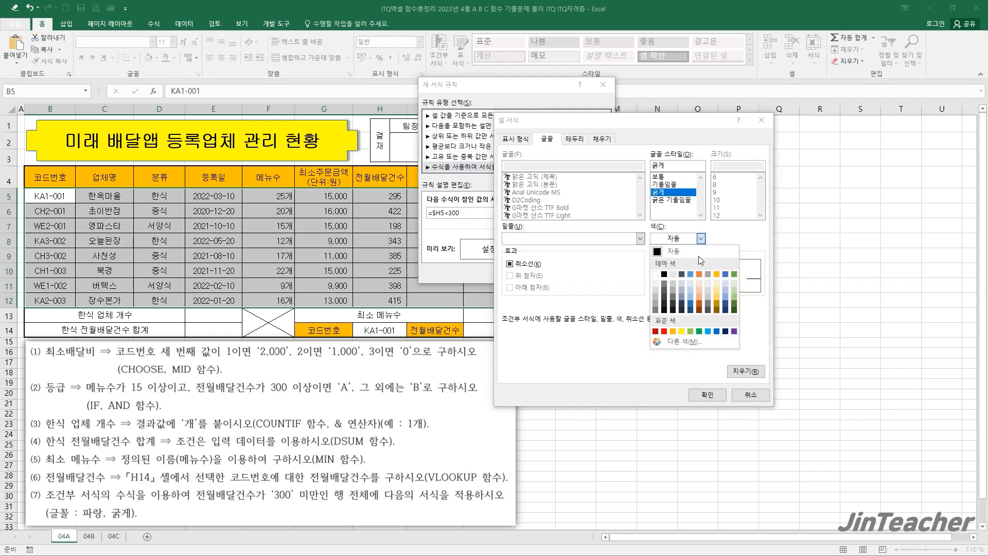
{"action": "left_click", "coordinate": [717, 332]}
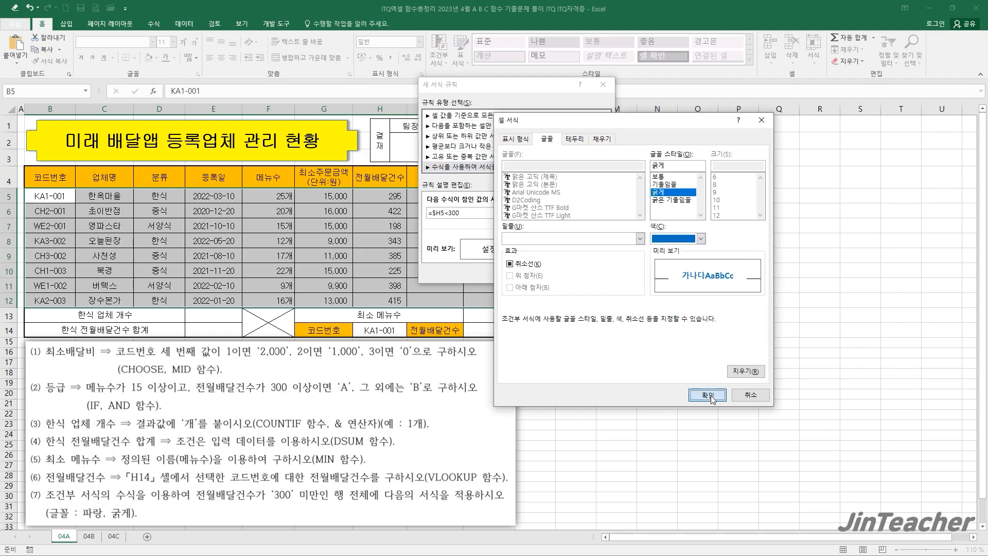
{"action": "left_click", "coordinate": [708, 394]}
{"action": "left_click", "coordinate": [549, 274]}
{"action": "left_click", "coordinate": [399, 270]}
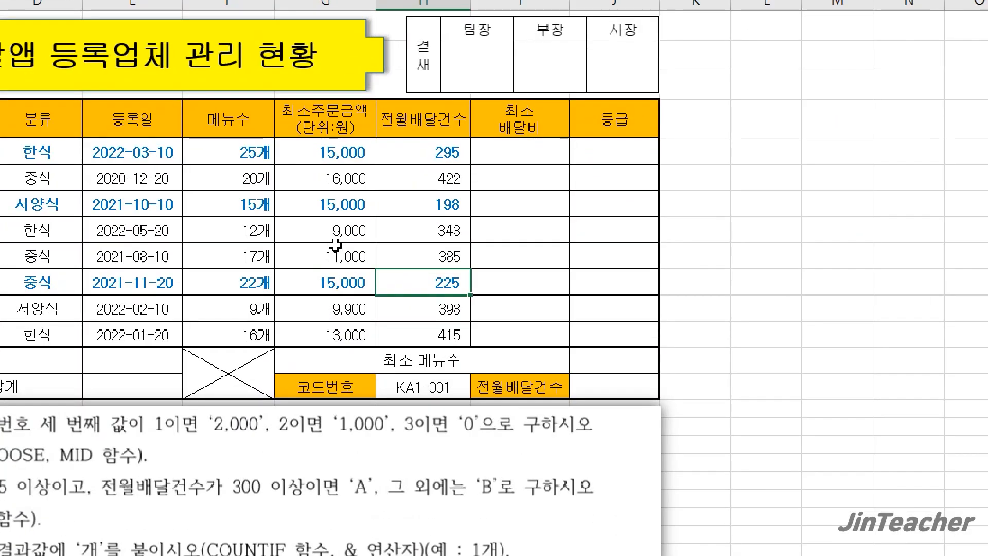
{"action": "left_click", "coordinate": [446, 155]}
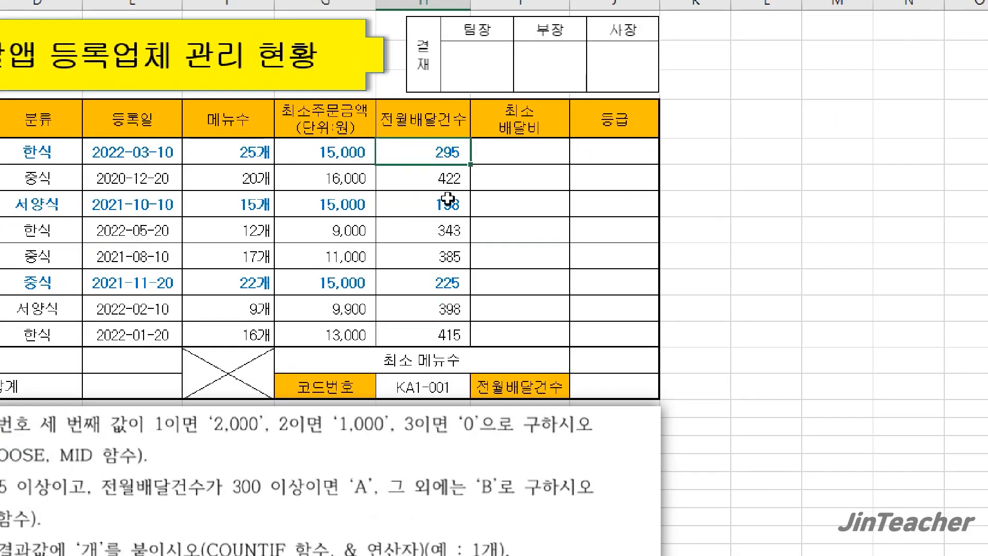
{"action": "left_click", "coordinate": [447, 203]}
{"action": "left_click", "coordinate": [451, 277]}
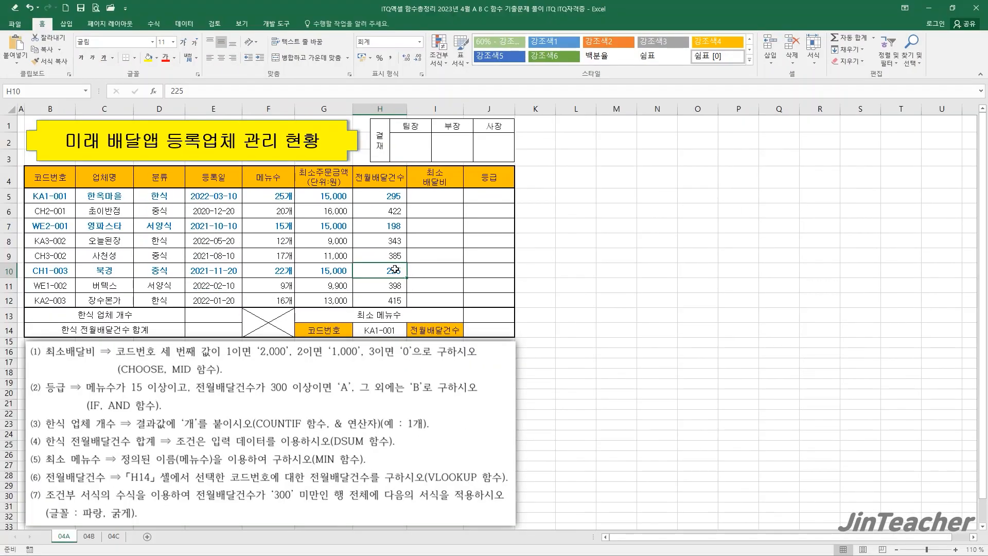
{"action": "left_click", "coordinate": [480, 309]}
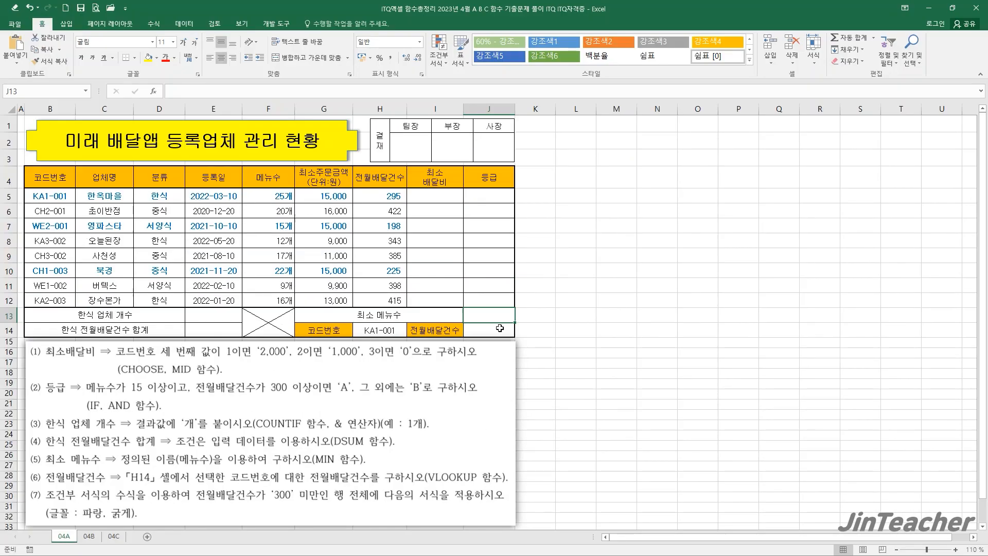
Insert the VLOOKUP function in cell J14, choosing it from the list of all functions
{"action": "left_click", "coordinate": [500, 328]}
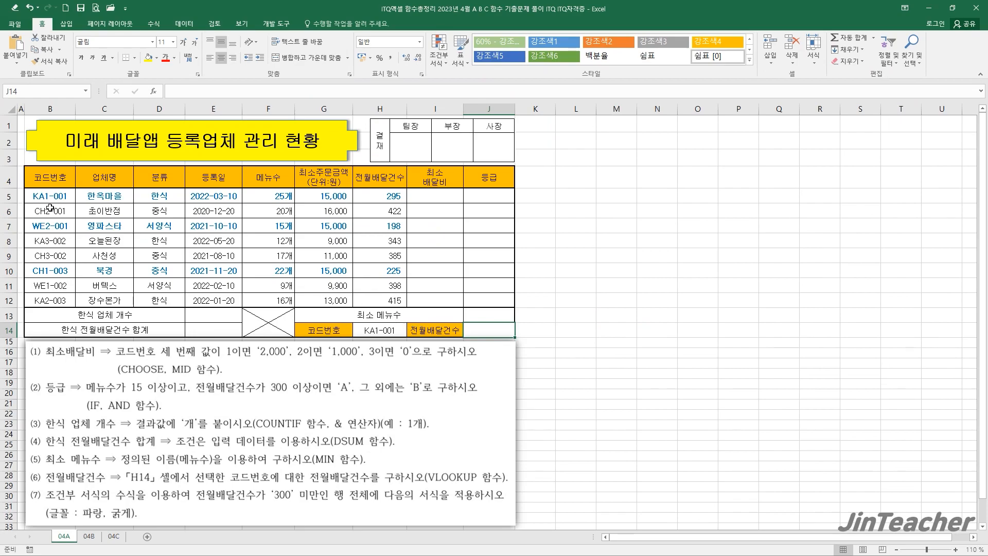
{"action": "left_click_drag", "start_coordinate": [43, 199], "coordinate": [373, 301]}
{"action": "left_click", "coordinate": [481, 331]}
{"action": "left_click", "coordinate": [159, 90]}
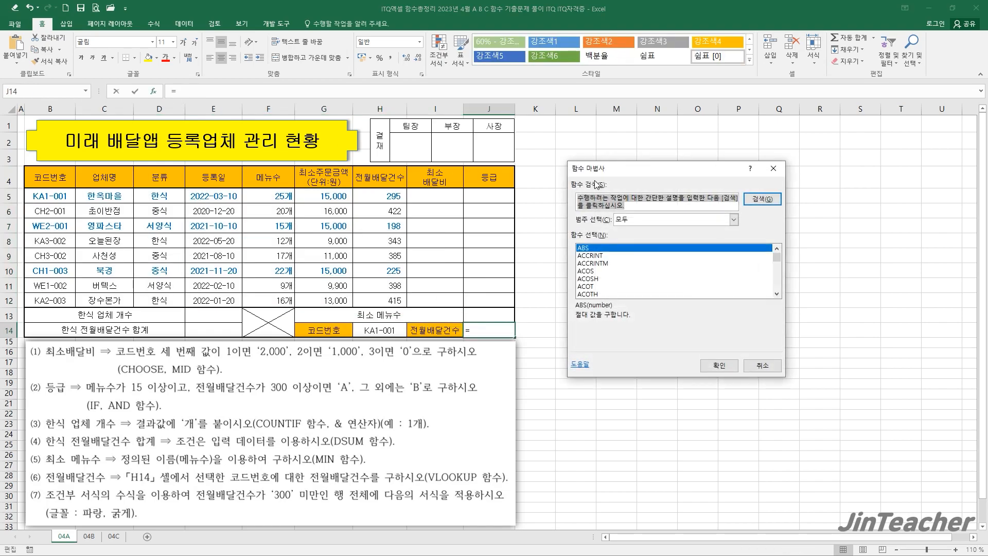
{"action": "left_click_drag", "start_coordinate": [729, 164], "coordinate": [460, 150]}
{"action": "left_click", "coordinate": [499, 185]}
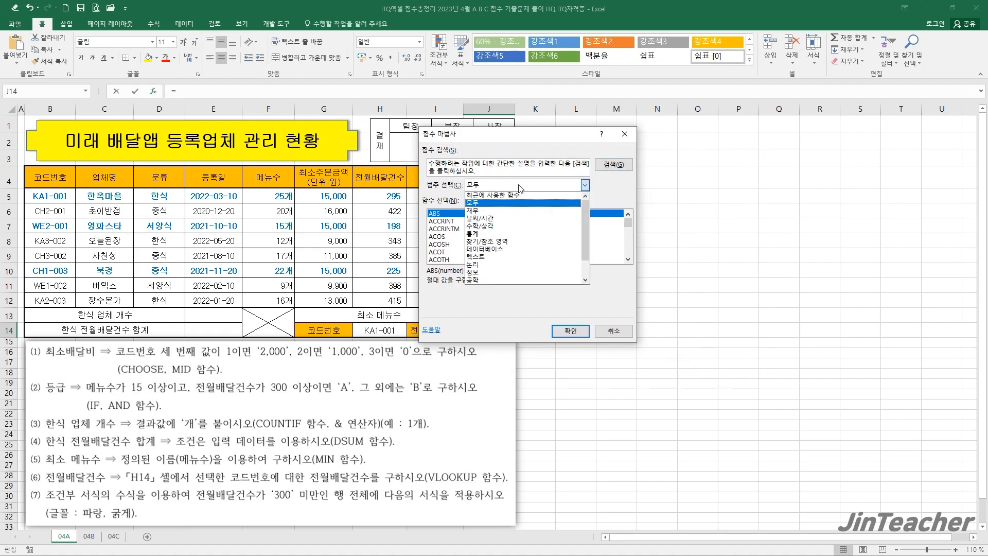
{"action": "left_click", "coordinate": [502, 203]}
{"action": "left_click", "coordinate": [501, 238]}
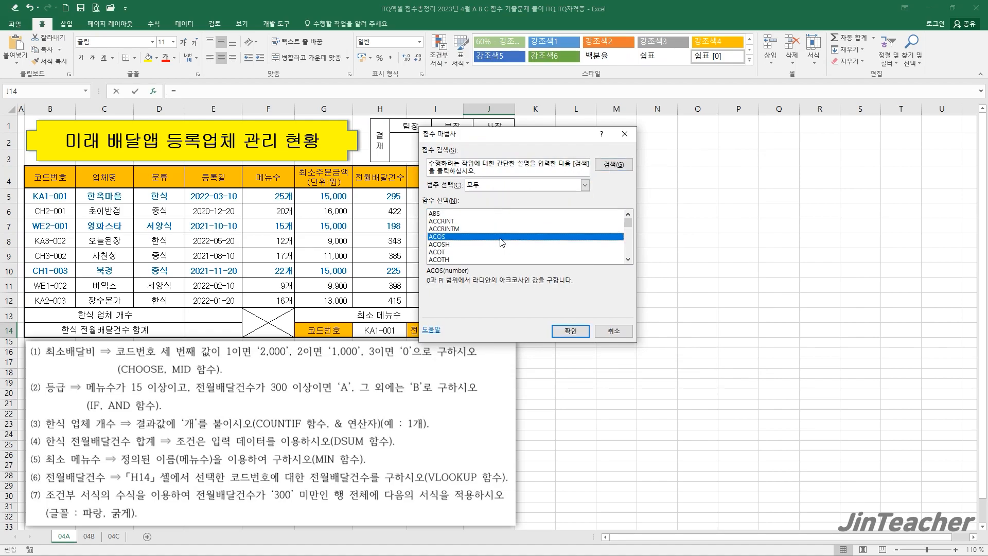
{"action": "key", "text": "v"}
{"action": "scroll", "coordinate": [502, 242], "scroll_direction": "down", "scroll_amount": 3}
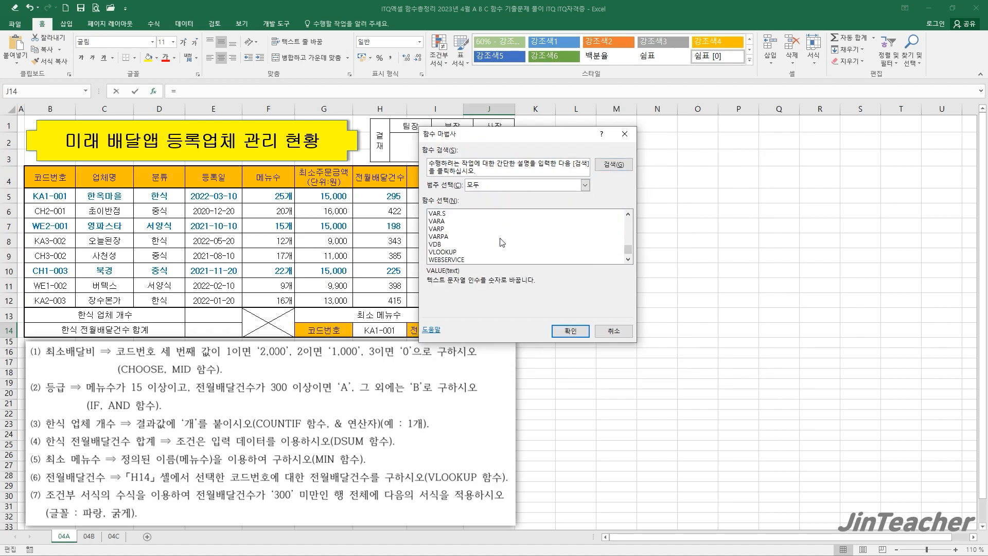
{"action": "left_click", "coordinate": [443, 252]}
{"action": "left_click", "coordinate": [573, 331]}
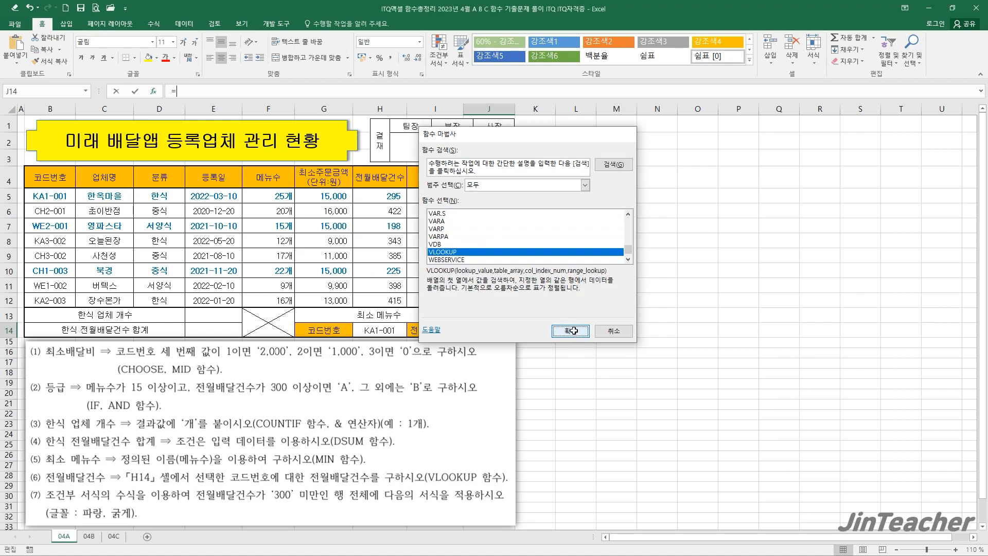
Set VLOOKUP's lookup value to H14 and its table array to B5:H12
{"action": "left_click_drag", "start_coordinate": [453, 276], "coordinate": [598, 282]}
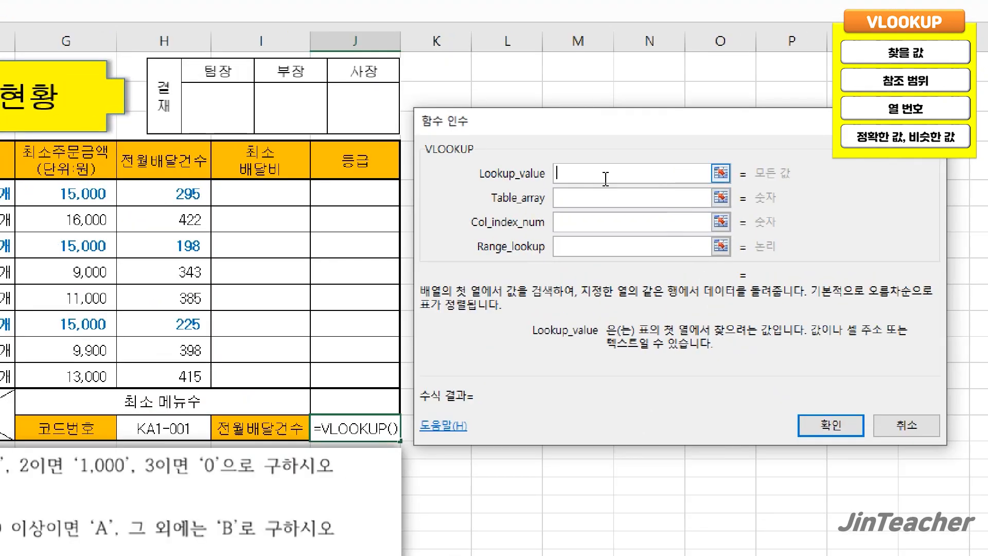
{"action": "left_click", "coordinate": [158, 416]}
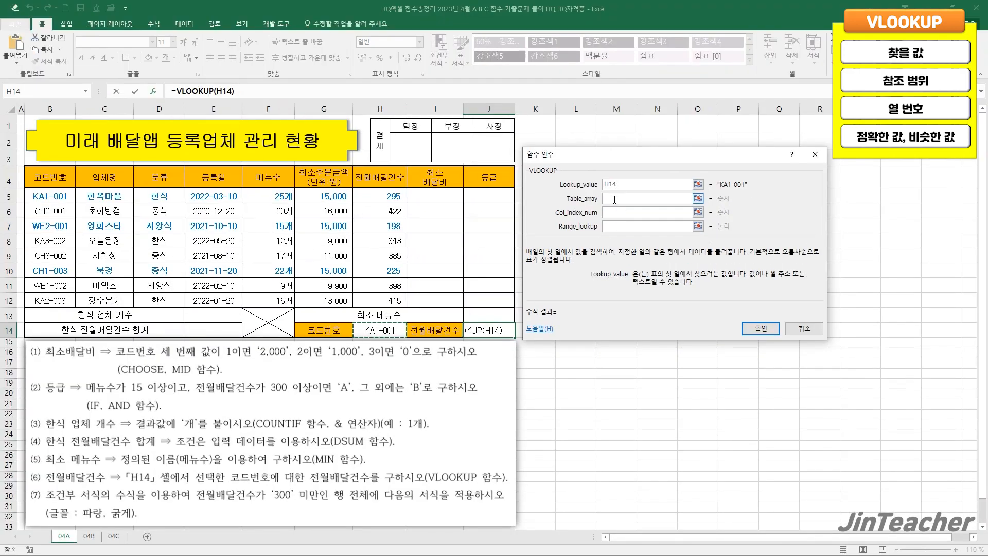
{"action": "left_click", "coordinate": [615, 200]}
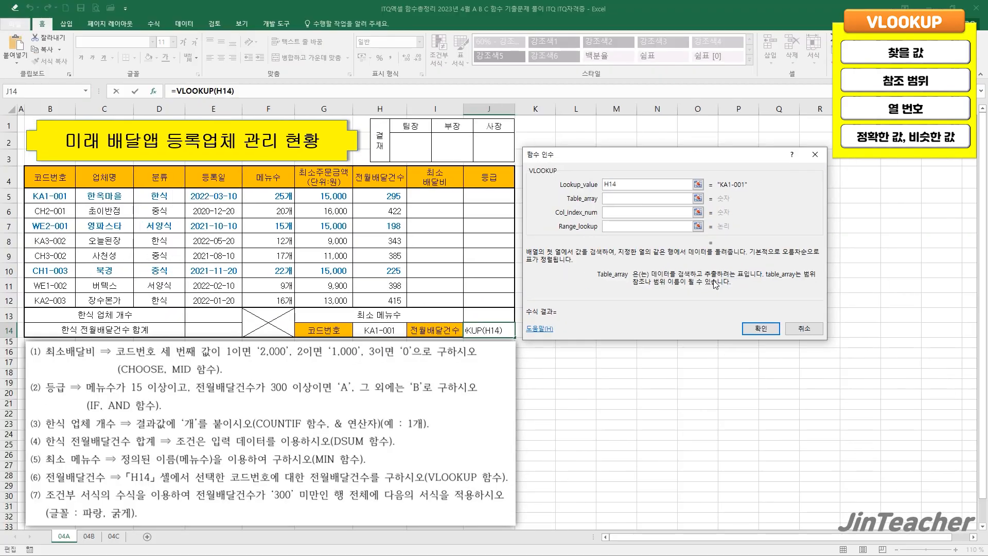
{"action": "left_click_drag", "start_coordinate": [43, 196], "coordinate": [371, 296]}
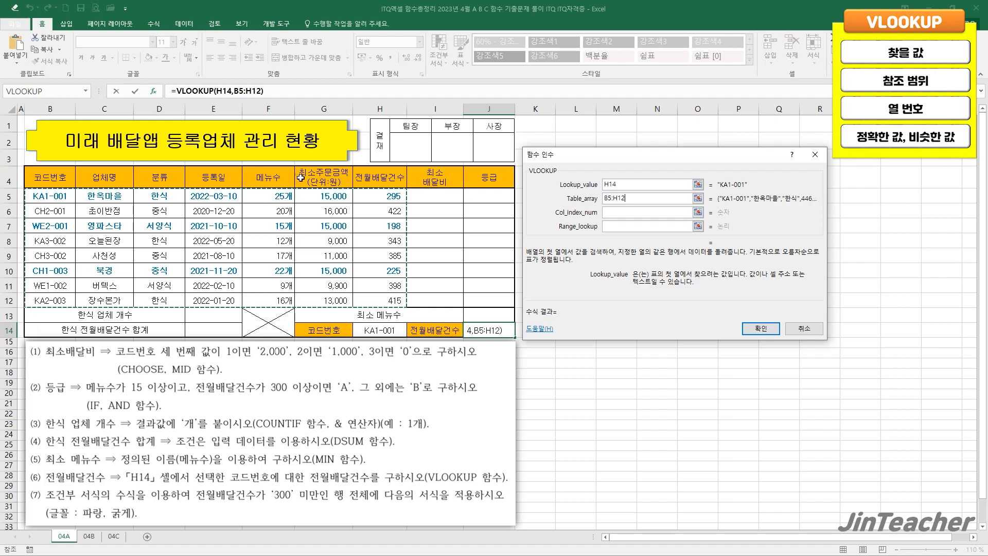
Set VLOOKUP's column index to 7 and range lookup to 0, and complete the formula
{"action": "left_click", "coordinate": [627, 212]}
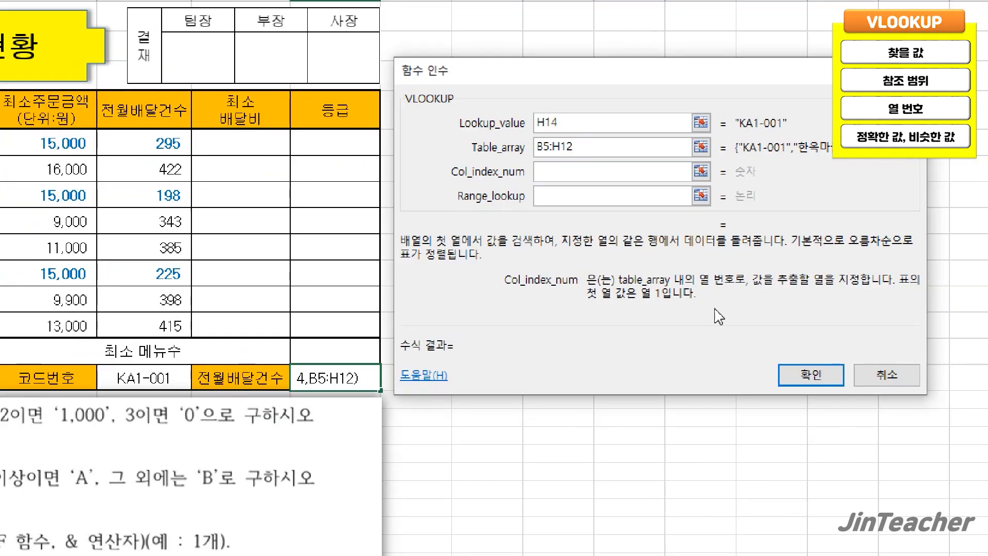
{"action": "type", "text": "7"}
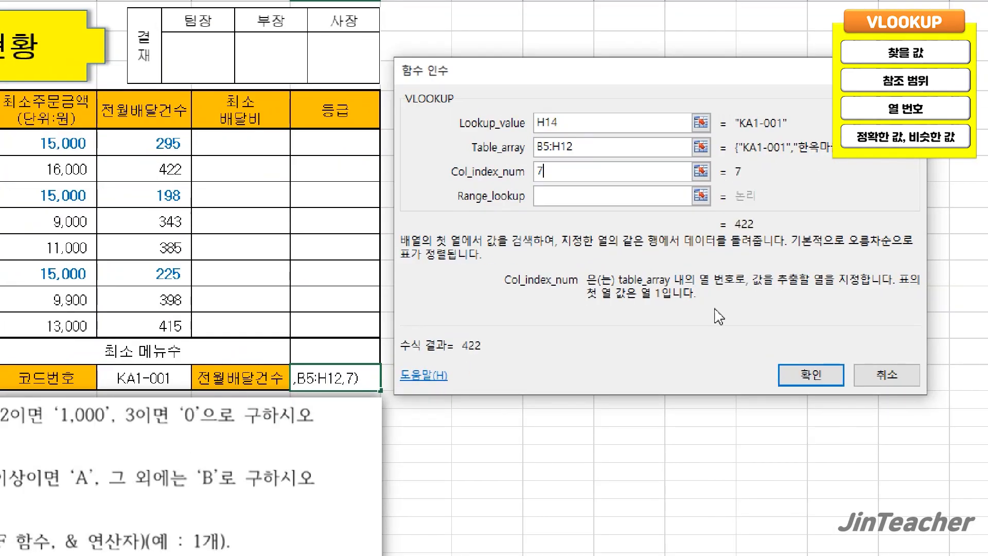
{"action": "left_click", "coordinate": [620, 191]}
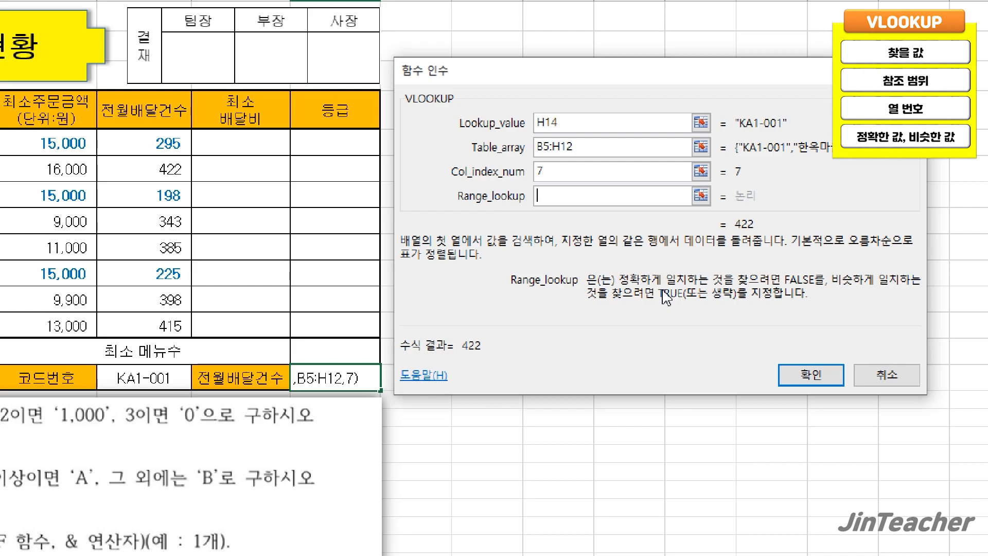
{"action": "type", "text": "0"}
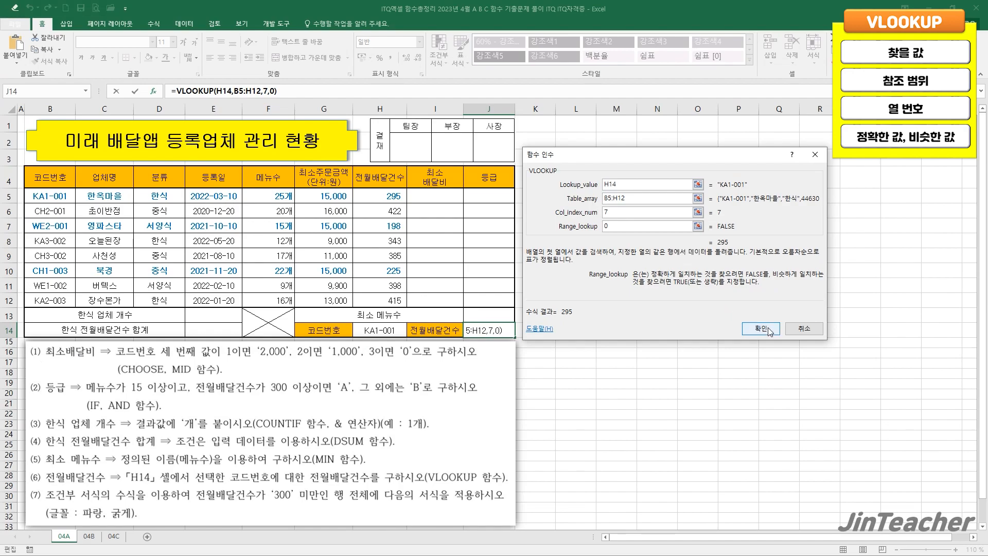
{"action": "left_click", "coordinate": [771, 330]}
{"action": "left_click_drag", "start_coordinate": [74, 199], "coordinate": [381, 196]}
{"action": "left_click", "coordinate": [497, 328]}
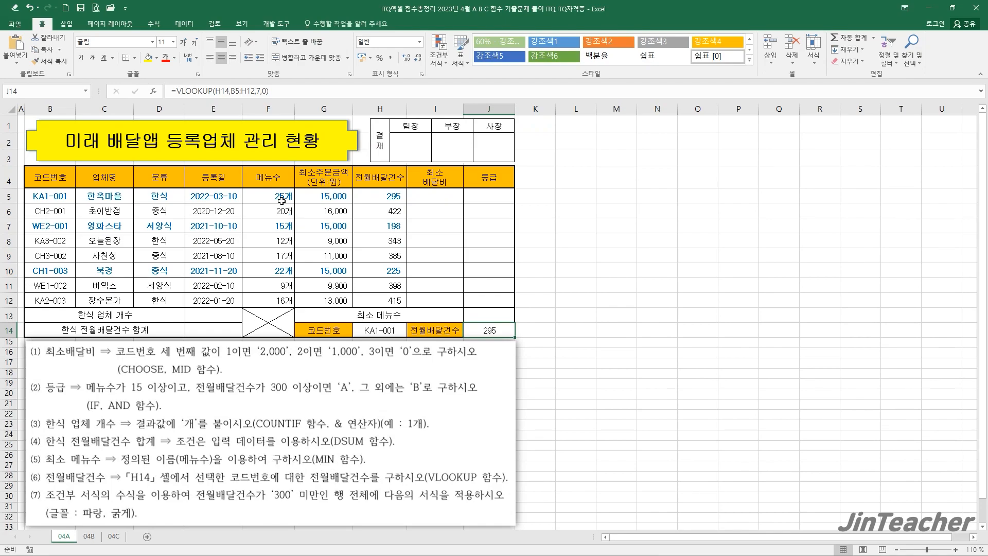
{"action": "left_click_drag", "start_coordinate": [282, 201], "coordinate": [282, 301]}
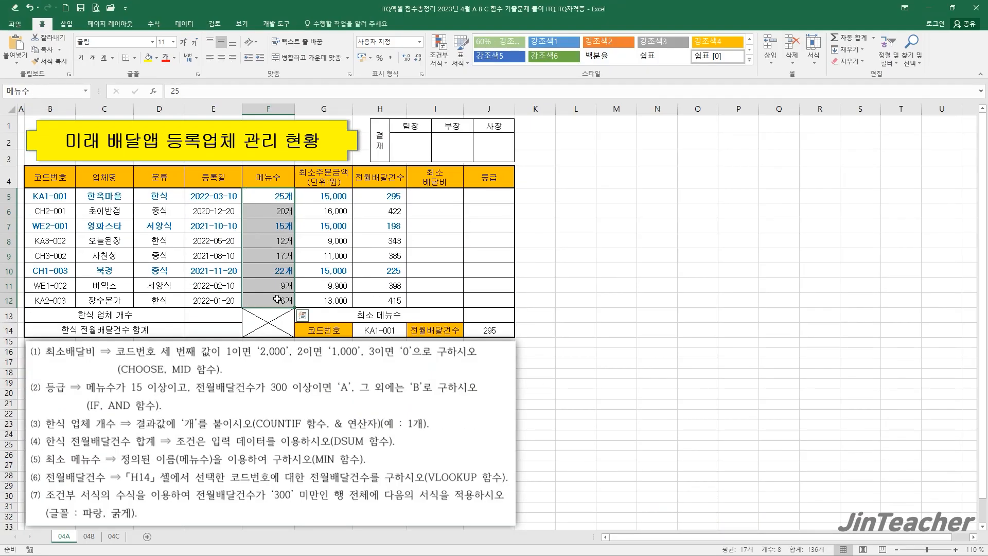
Calculate the smallest menu count in cell J13 with the MIN function over the named range 메뉴수 (F5:F12)
{"action": "left_click", "coordinate": [481, 311]}
{"action": "left_click", "coordinate": [154, 96]}
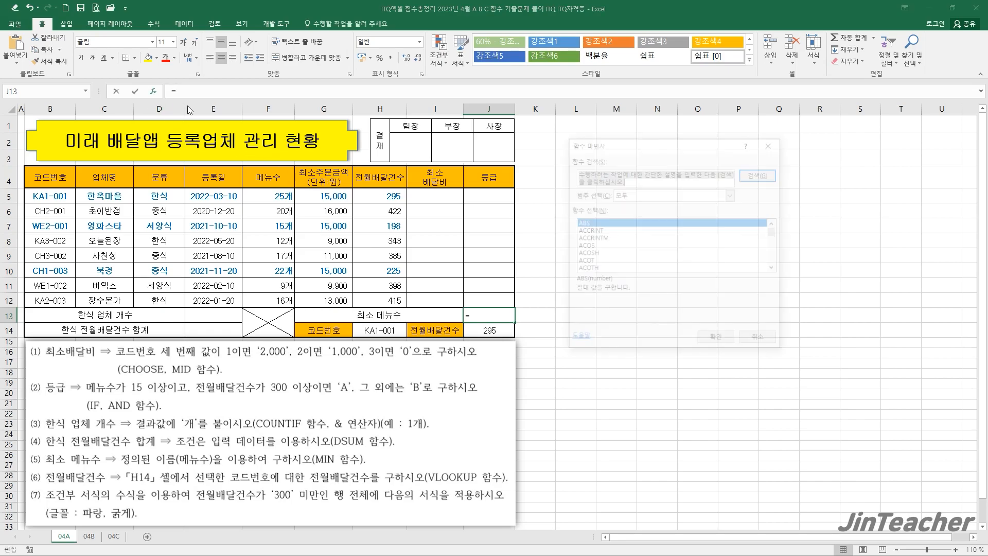
{"action": "left_click_drag", "start_coordinate": [583, 149], "coordinate": [542, 146]}
{"action": "left_click", "coordinate": [584, 246]}
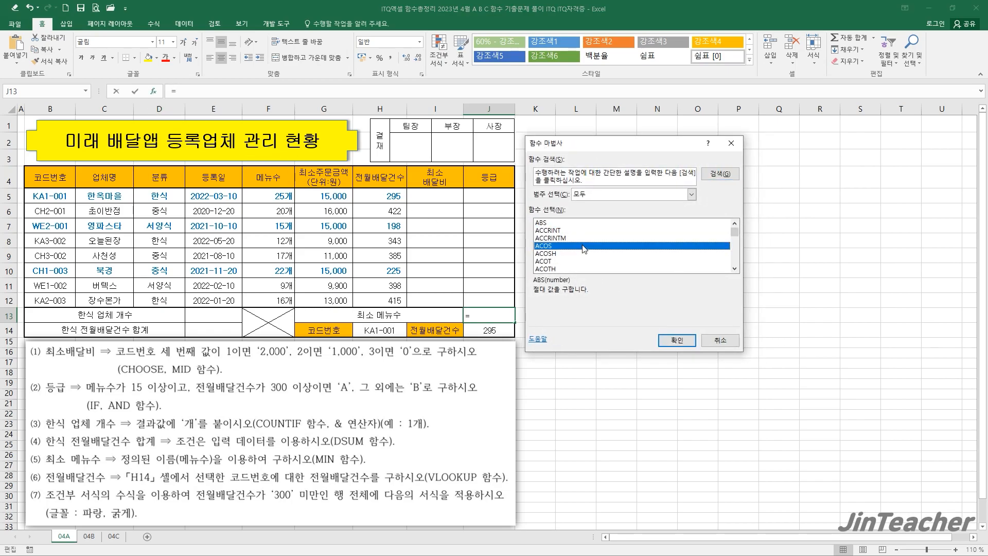
{"action": "key", "text": "m"}
{"action": "scroll", "coordinate": [586, 250], "scroll_direction": "down", "scroll_amount": 2}
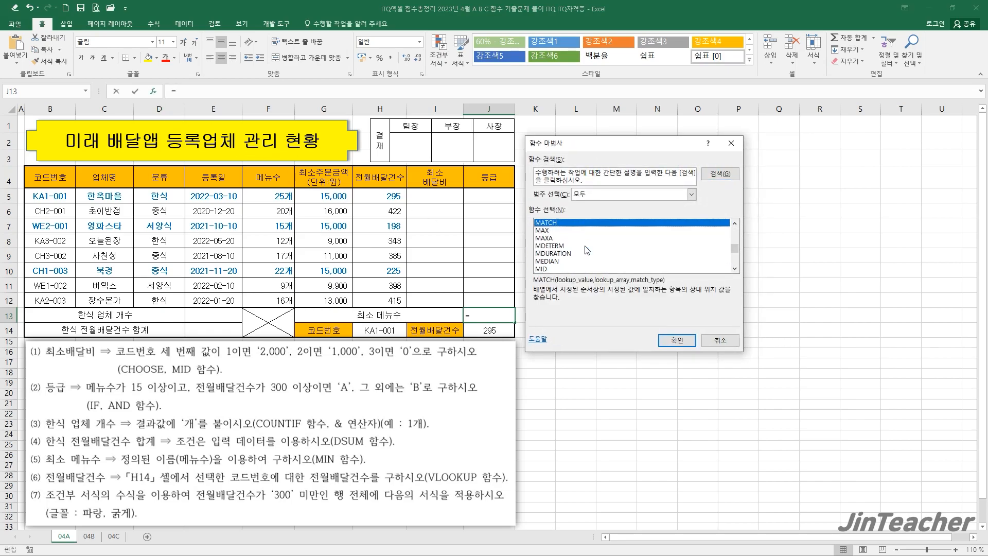
{"action": "scroll", "coordinate": [567, 270], "scroll_direction": "down", "scroll_amount": 1}
{"action": "left_click", "coordinate": [562, 269]}
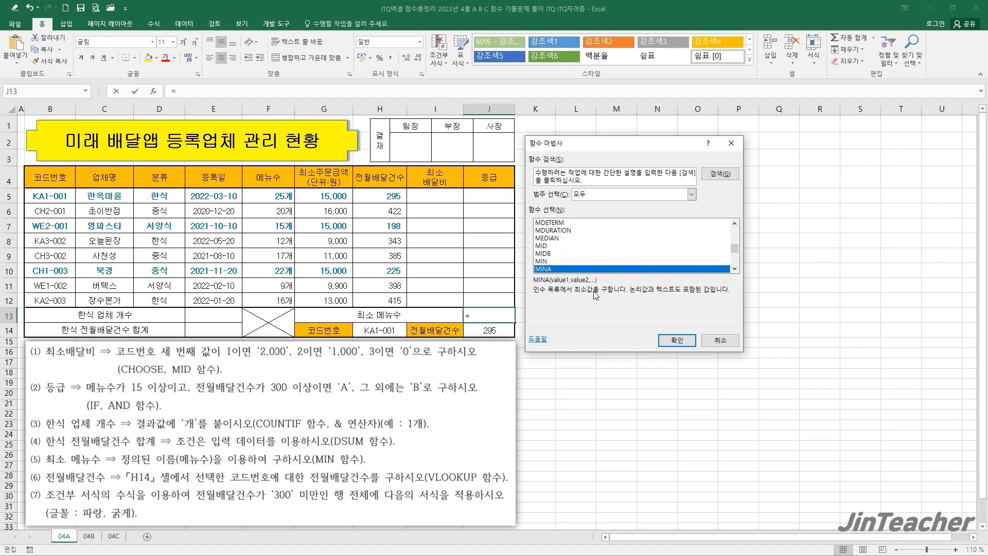
{"action": "left_click", "coordinate": [545, 261]}
{"action": "left_click", "coordinate": [677, 340]}
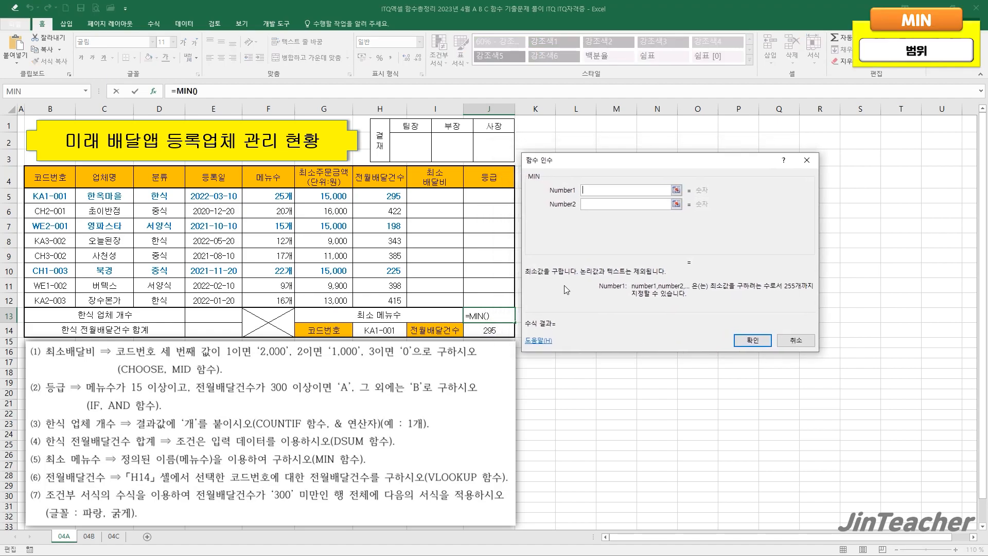
{"action": "left_click_drag", "start_coordinate": [265, 193], "coordinate": [272, 301]}
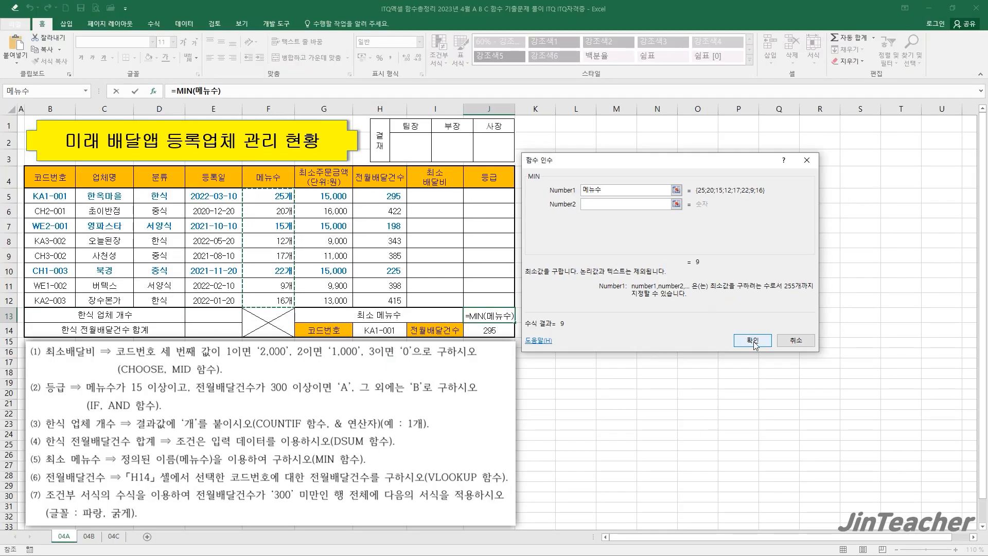
{"action": "left_click", "coordinate": [791, 393]}
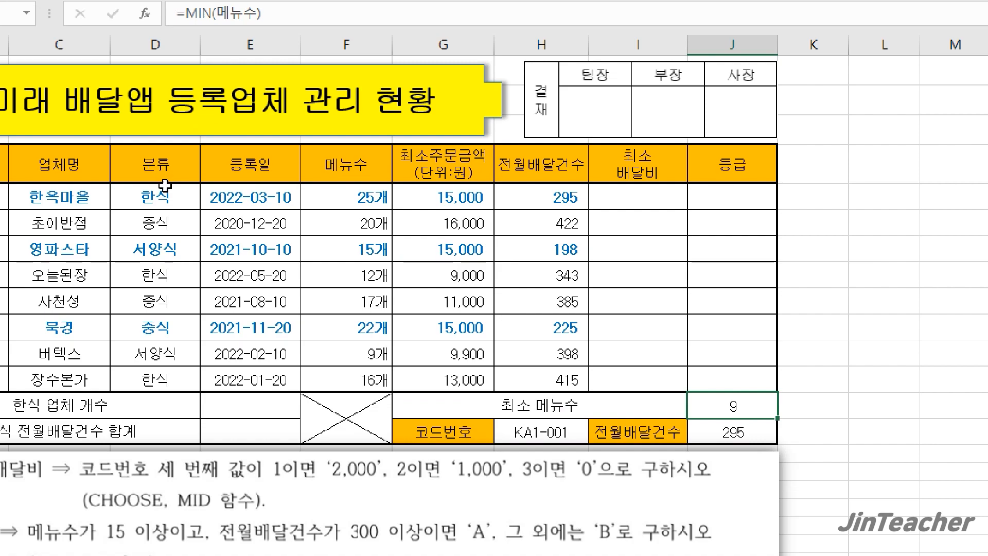
Insert the DSUM function in cell E14, choosing it from the list of all functions
{"action": "left_click", "coordinate": [161, 195]}
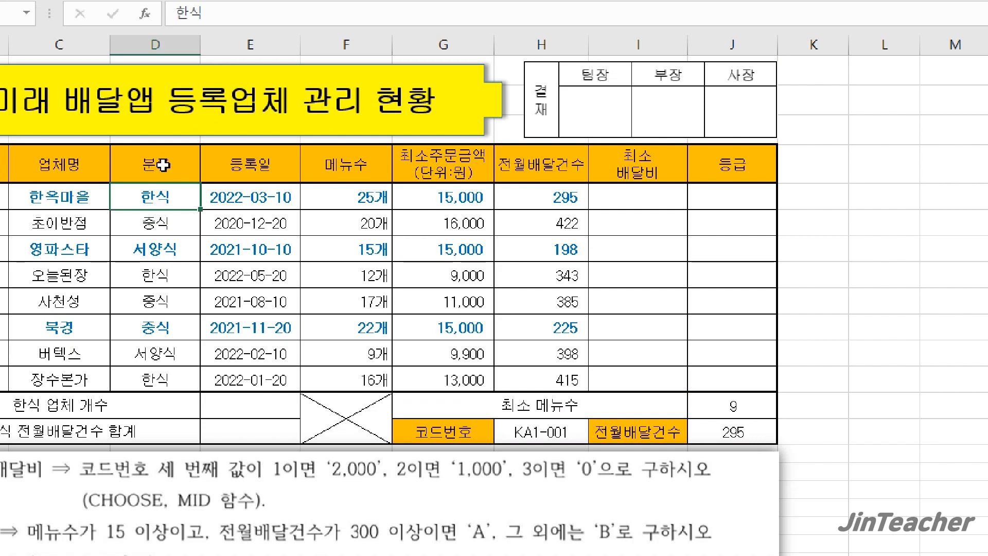
{"action": "left_click", "coordinate": [162, 185]}
{"action": "left_click_drag", "start_coordinate": [162, 185], "coordinate": [553, 384]}
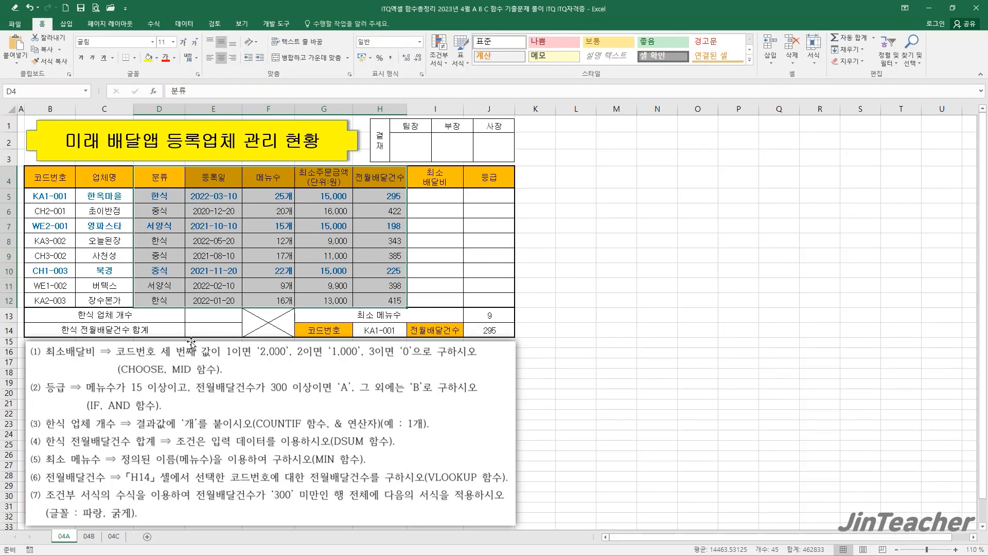
{"action": "left_click", "coordinate": [234, 431]}
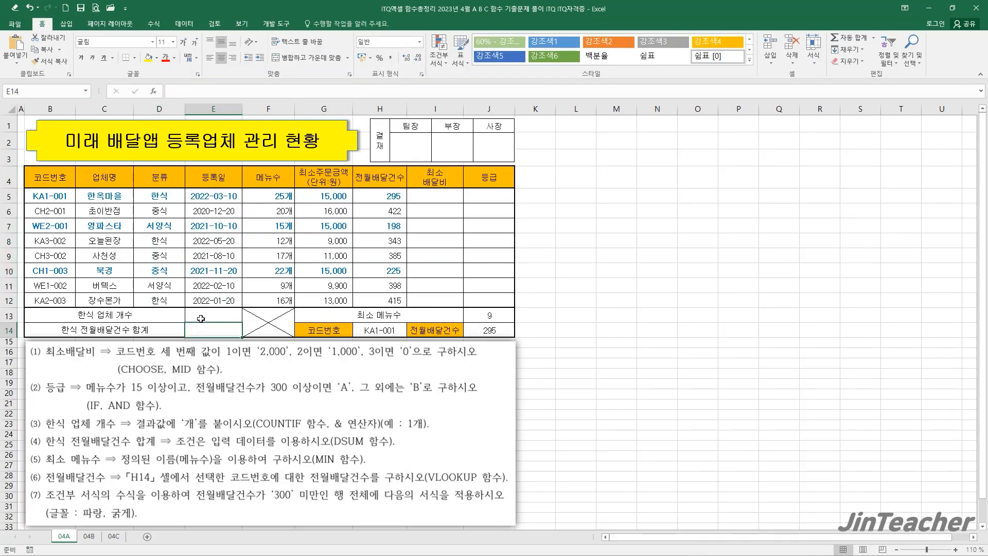
{"action": "left_click", "coordinate": [153, 91]}
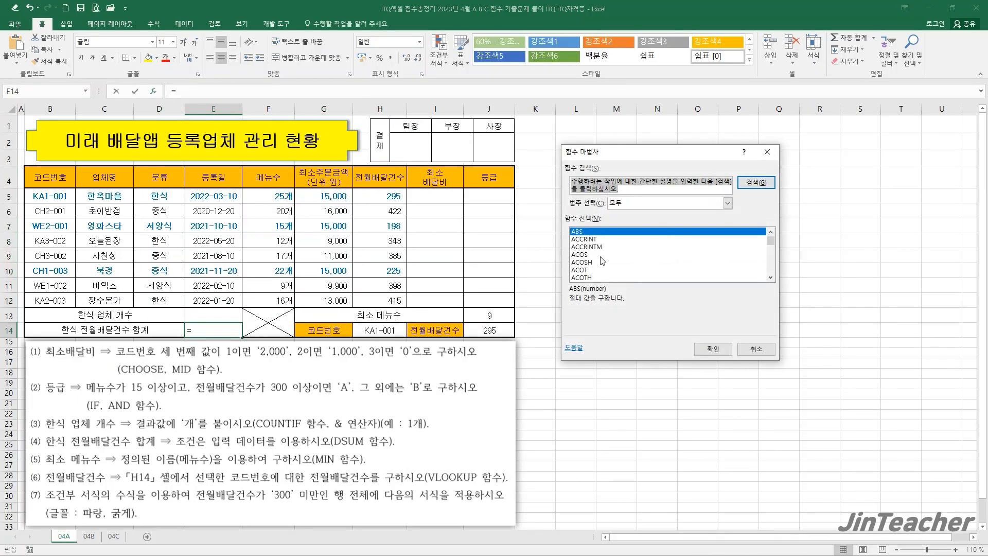
{"action": "key", "text": "d"}
{"action": "scroll", "coordinate": [602, 261], "scroll_direction": "down", "scroll_amount": 9}
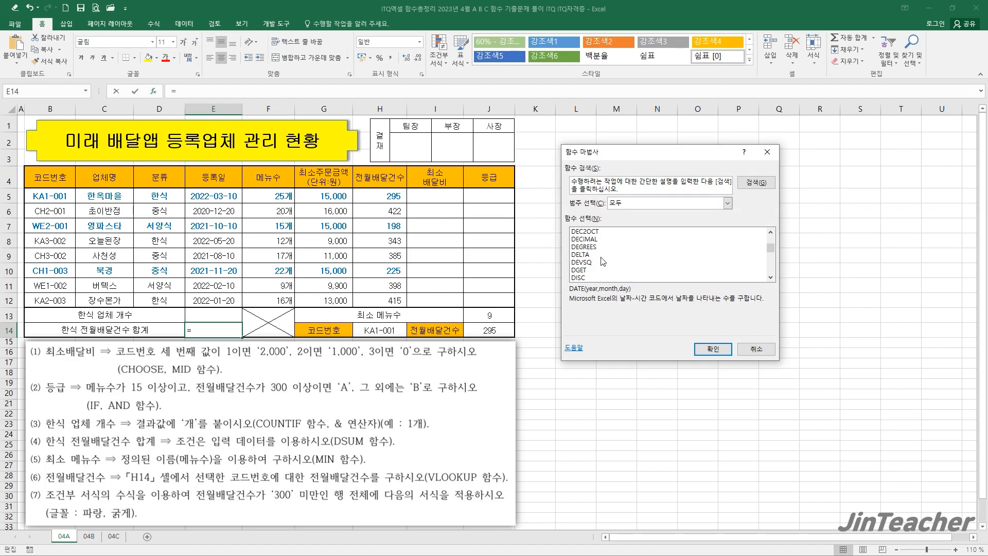
{"action": "left_click", "coordinate": [589, 256]}
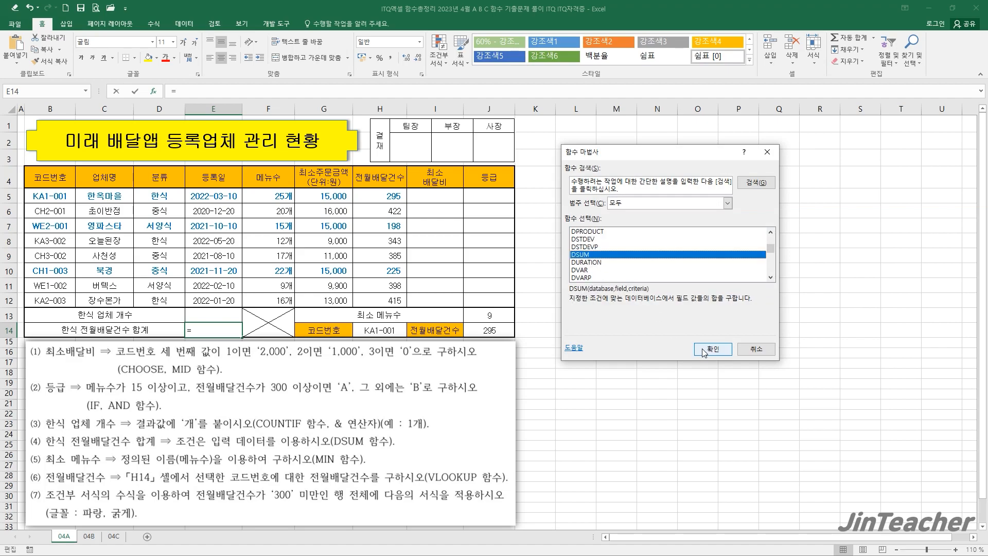
{"action": "left_click", "coordinate": [713, 349]}
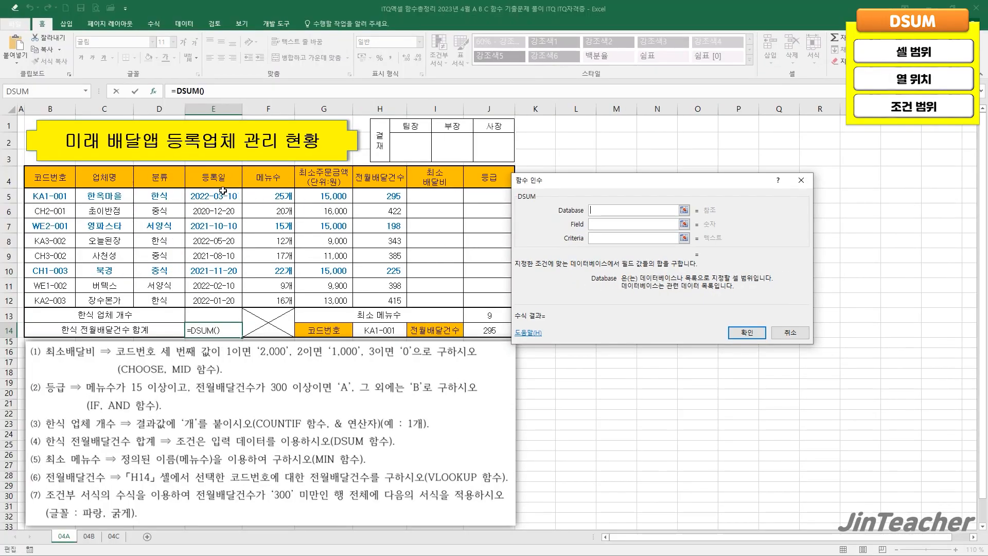
Set DSUM's database to D4:H12 and its field to 5
{"action": "left_click_drag", "start_coordinate": [159, 177], "coordinate": [385, 296]}
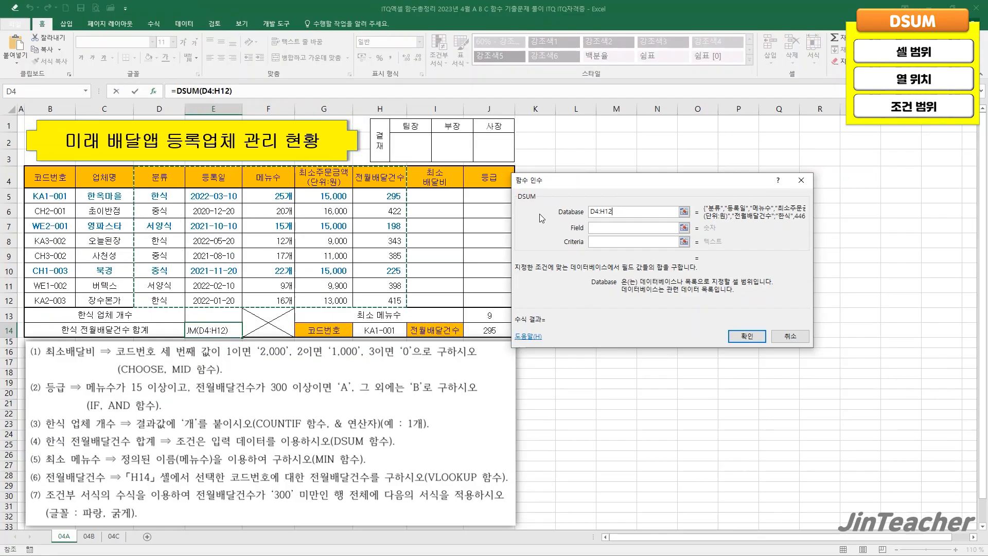
{"action": "left_click_drag", "start_coordinate": [660, 296], "coordinate": [516, 250]}
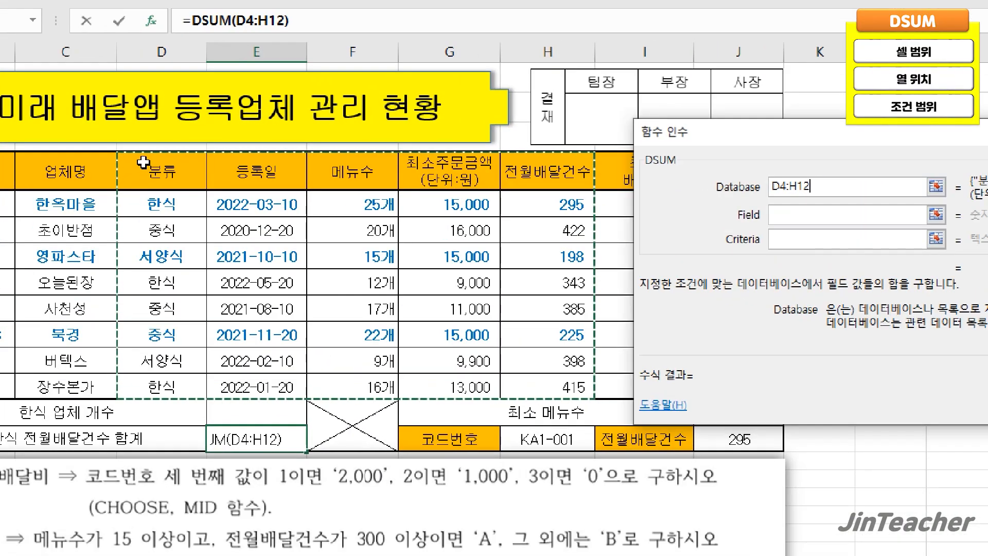
{"action": "left_click_drag", "start_coordinate": [164, 205], "coordinate": [520, 412]}
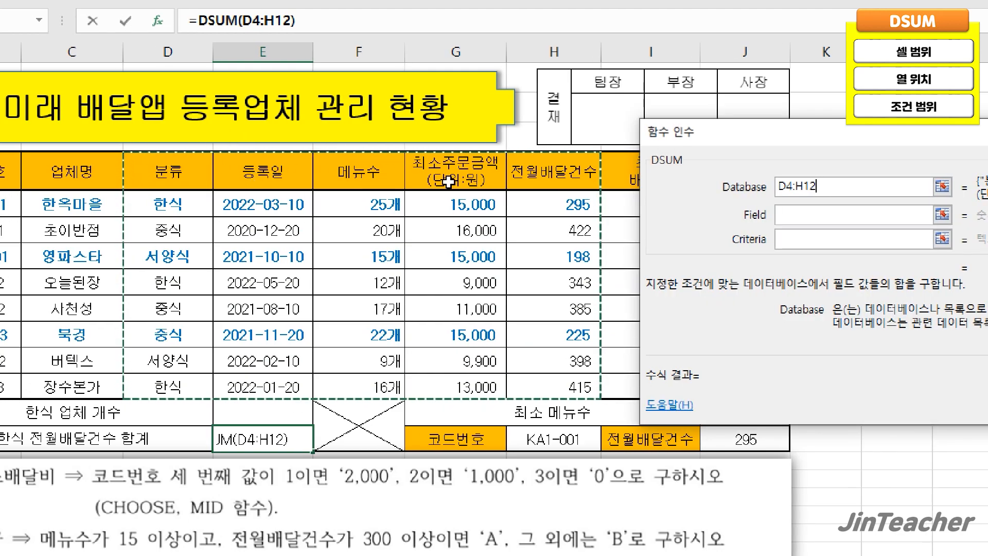
{"action": "left_click", "coordinate": [805, 211]}
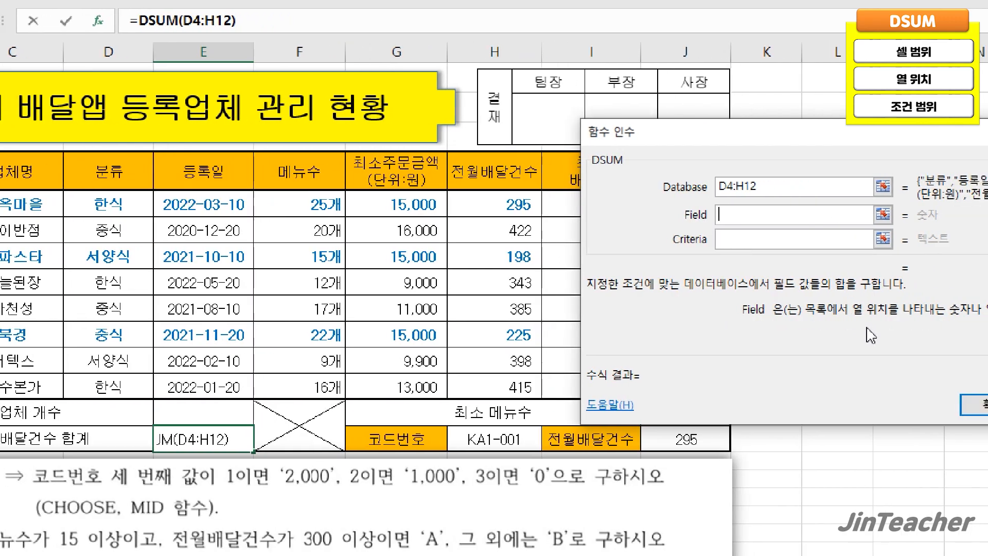
{"action": "type", "text": "5"}
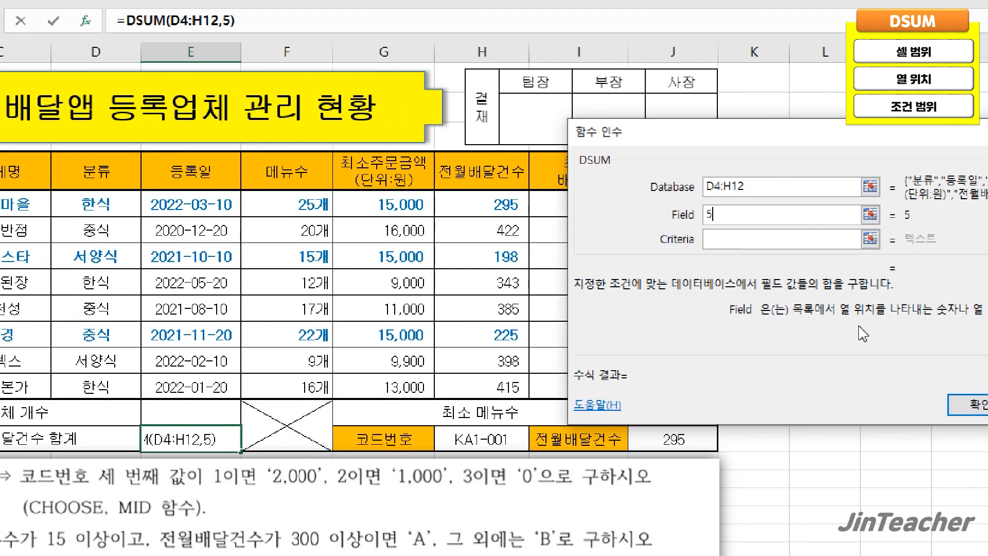
Set DSUM's criteria to D4:D5 and complete the formula
{"action": "left_click", "coordinate": [749, 242]}
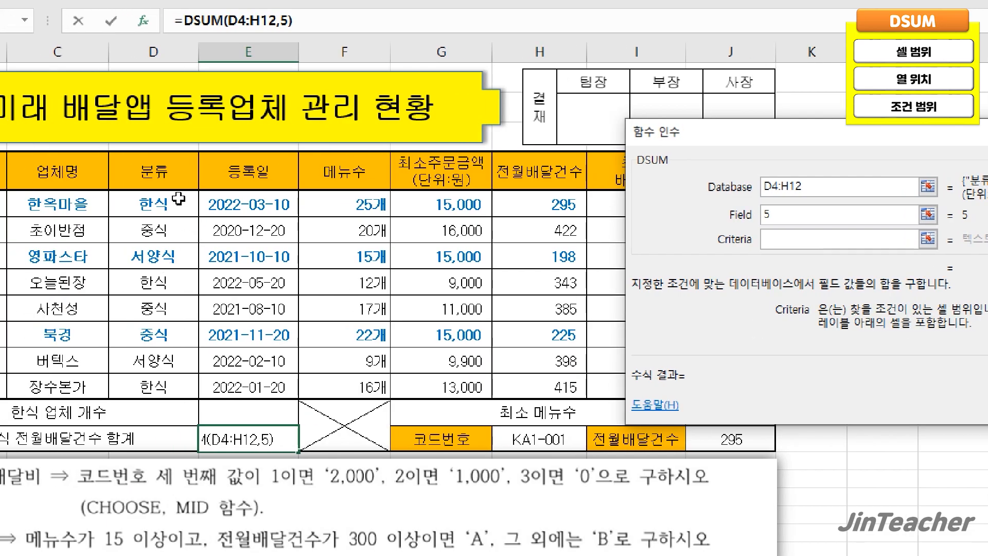
{"action": "left_click_drag", "start_coordinate": [98, 176], "coordinate": [104, 197]}
{"action": "left_click_drag", "start_coordinate": [177, 196], "coordinate": [177, 196]}
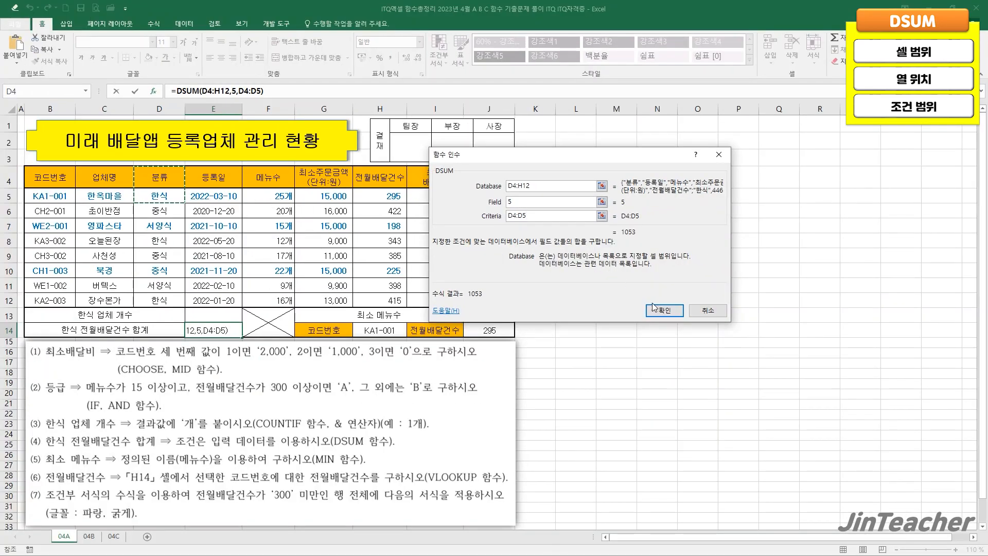
{"action": "left_click", "coordinate": [653, 308]}
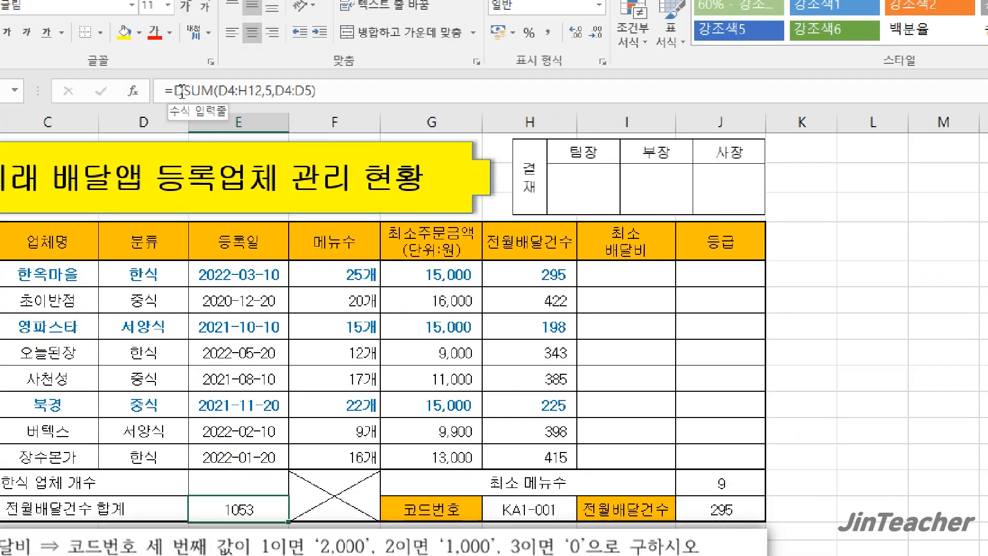
Reopen the DSUM arguments of cell E14 and review the database, field and criteria entries against the table
{"action": "left_click", "coordinate": [187, 91]}
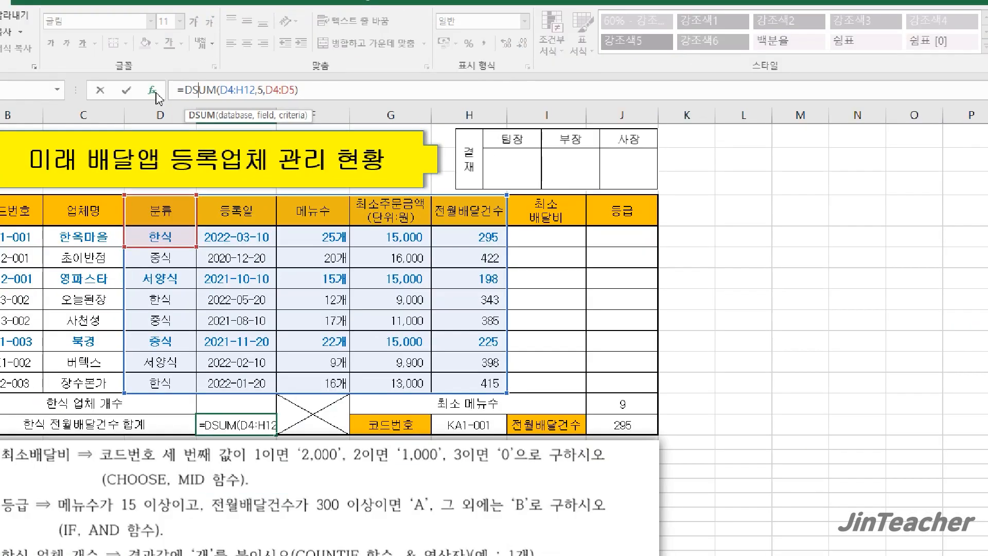
{"action": "left_click", "coordinate": [154, 93]}
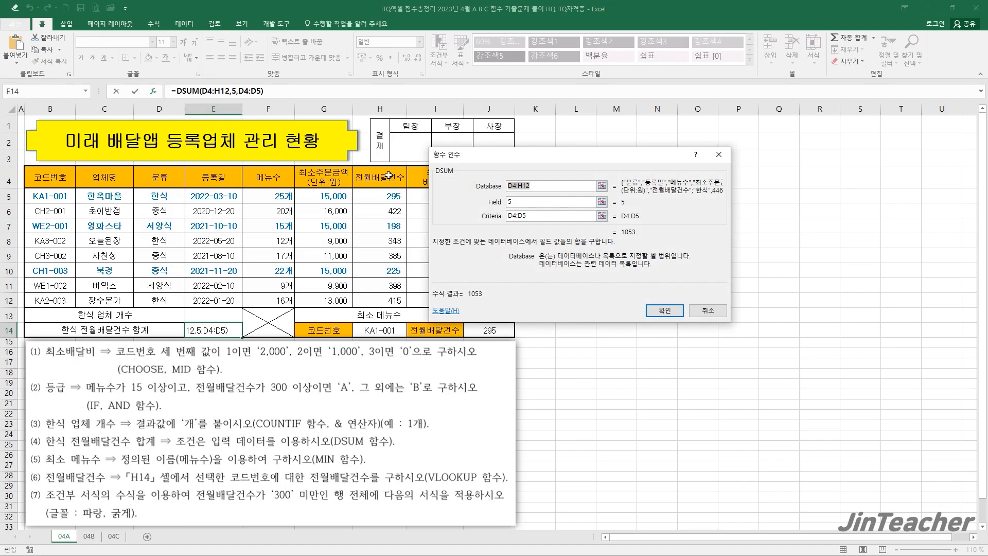
{"action": "left_click_drag", "start_coordinate": [440, 226], "coordinate": [439, 244]}
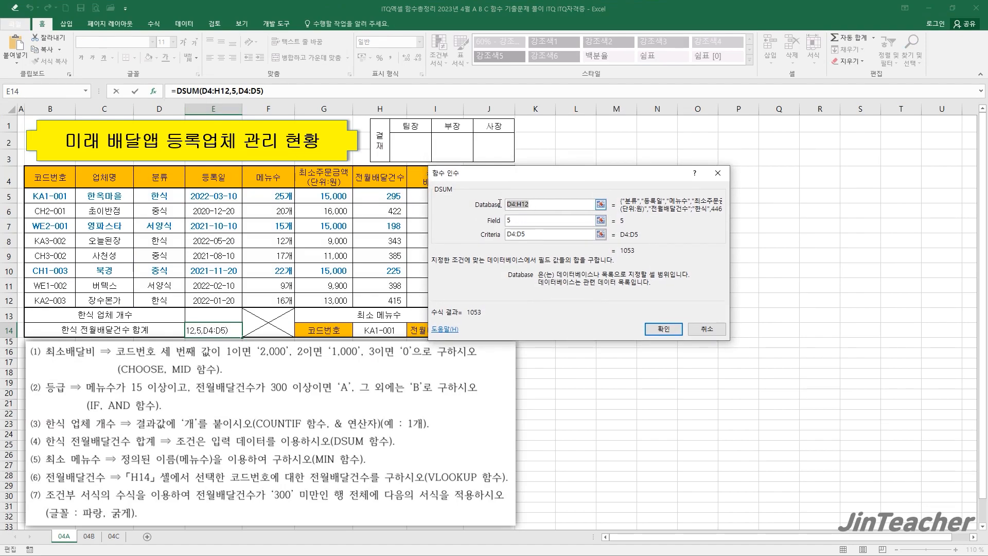
{"action": "left_click_drag", "start_coordinate": [158, 176], "coordinate": [380, 303]}
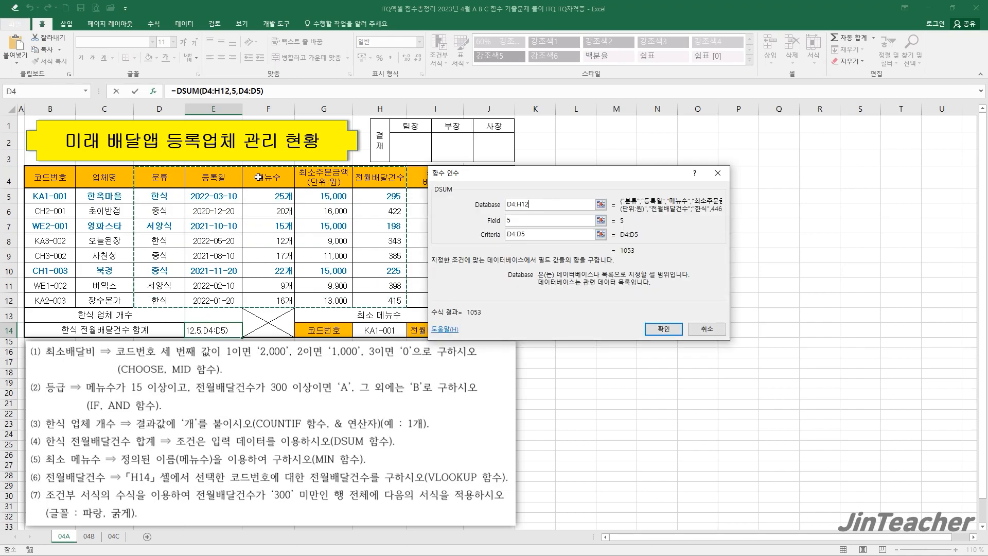
{"action": "left_click", "coordinate": [508, 223]}
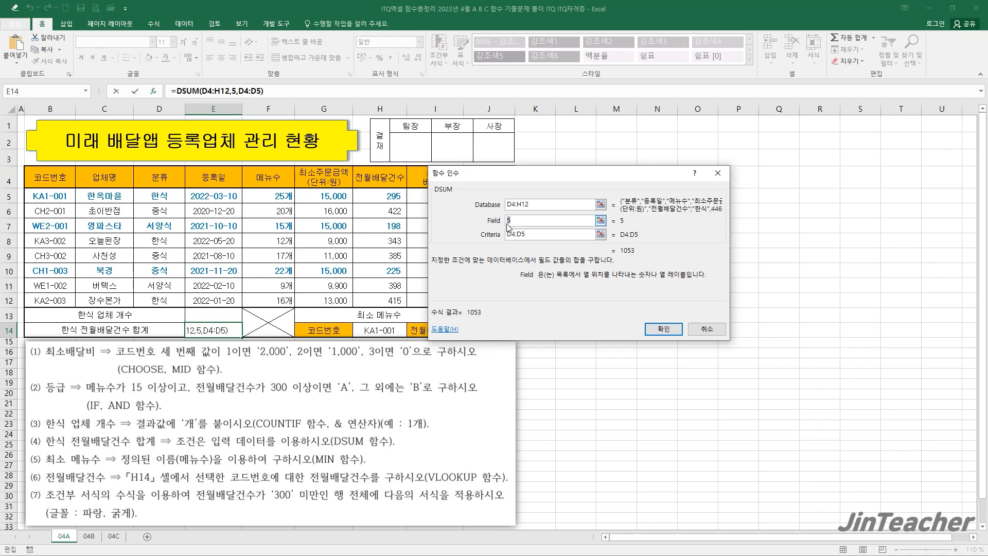
{"action": "left_click_drag", "start_coordinate": [536, 234], "coordinate": [505, 235]}
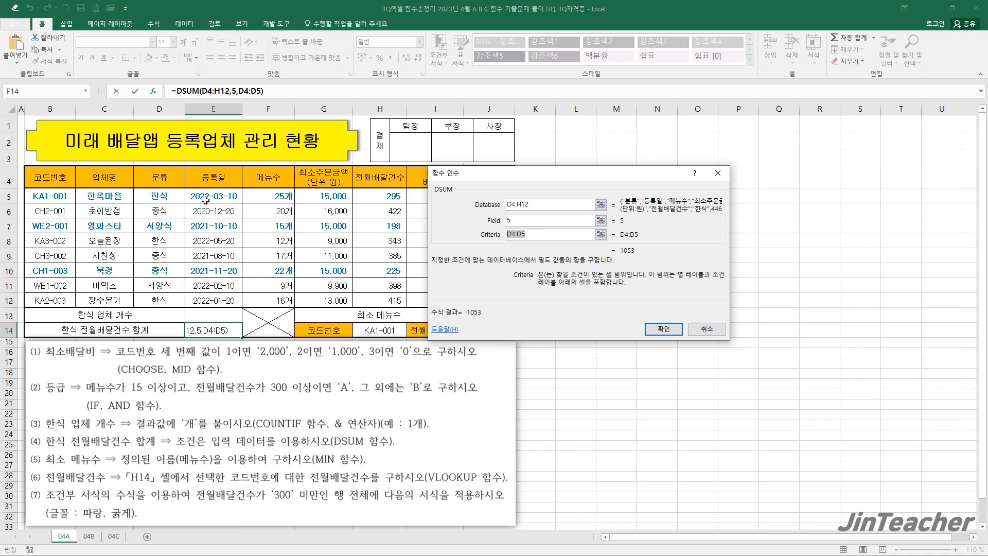
{"action": "left_click_drag", "start_coordinate": [157, 178], "coordinate": [158, 197]}
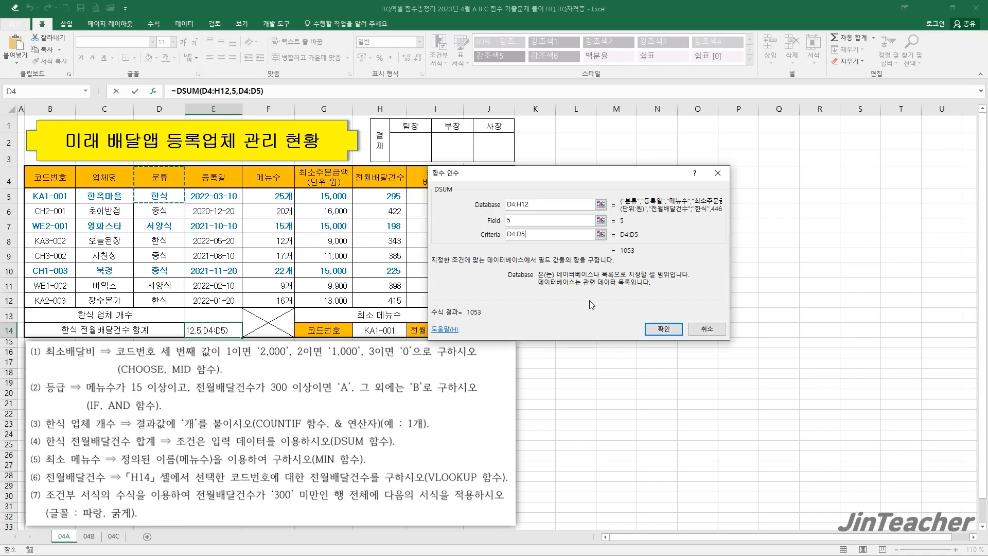
{"action": "left_click", "coordinate": [671, 331]}
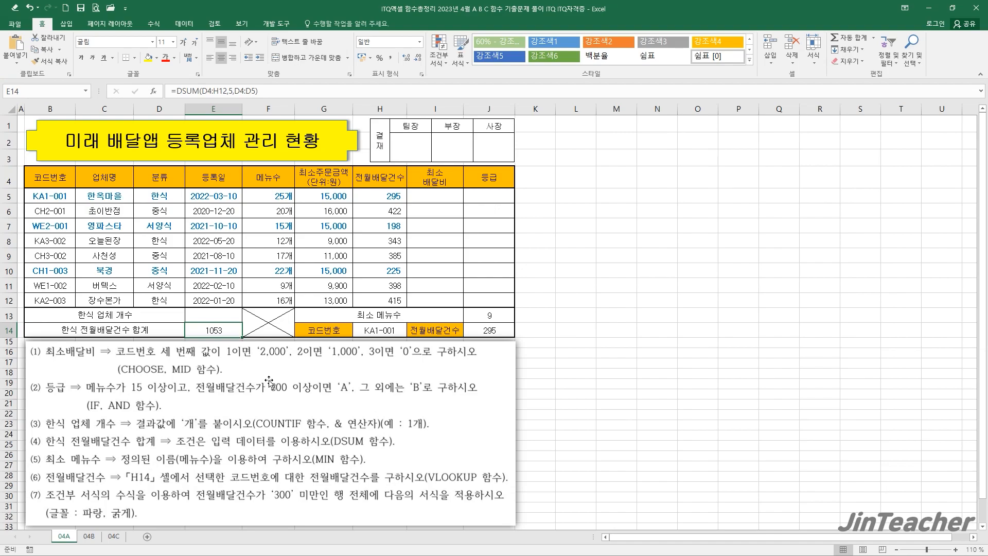
Insert the COUNTIF function in cell E13, choosing it from the list of all functions
{"action": "left_click_drag", "start_coordinate": [171, 191], "coordinate": [140, 301]}
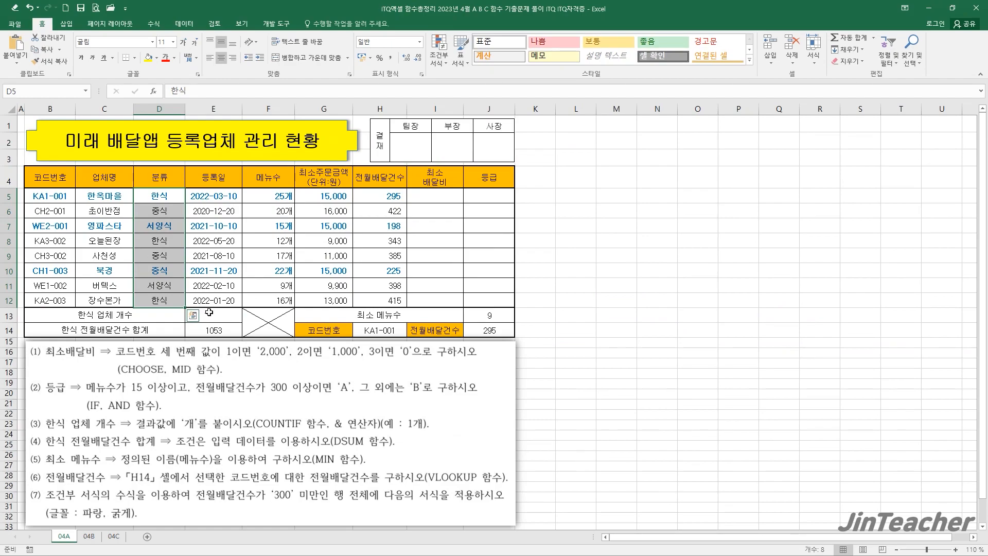
{"action": "left_click", "coordinate": [209, 311]}
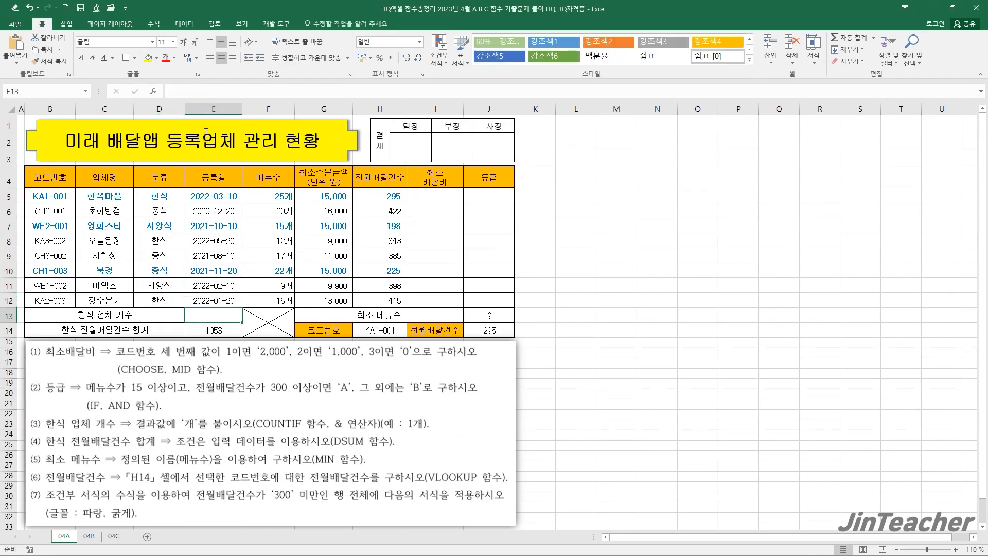
{"action": "left_click", "coordinate": [159, 93]}
{"action": "left_click", "coordinate": [519, 265]}
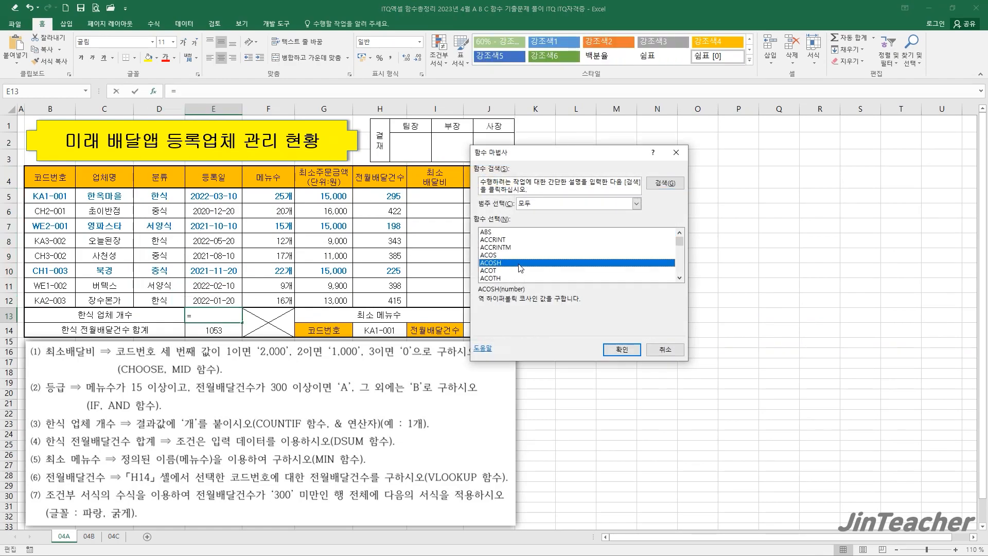
{"action": "key", "text": "c"}
{"action": "scroll", "coordinate": [518, 264], "scroll_direction": "down", "scroll_amount": 4}
{"action": "scroll", "coordinate": [518, 264], "scroll_direction": "down", "scroll_amount": 8}
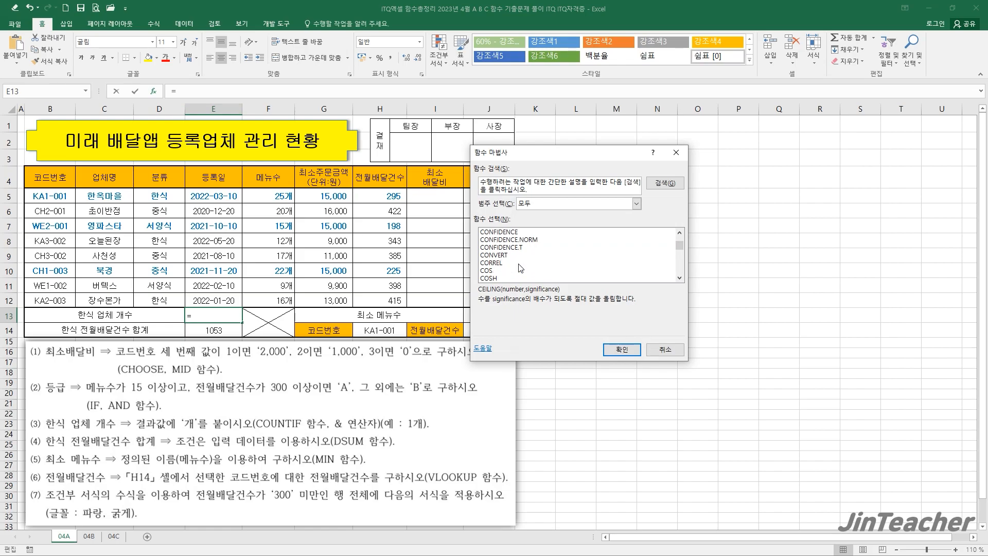
{"action": "left_click", "coordinate": [514, 255]}
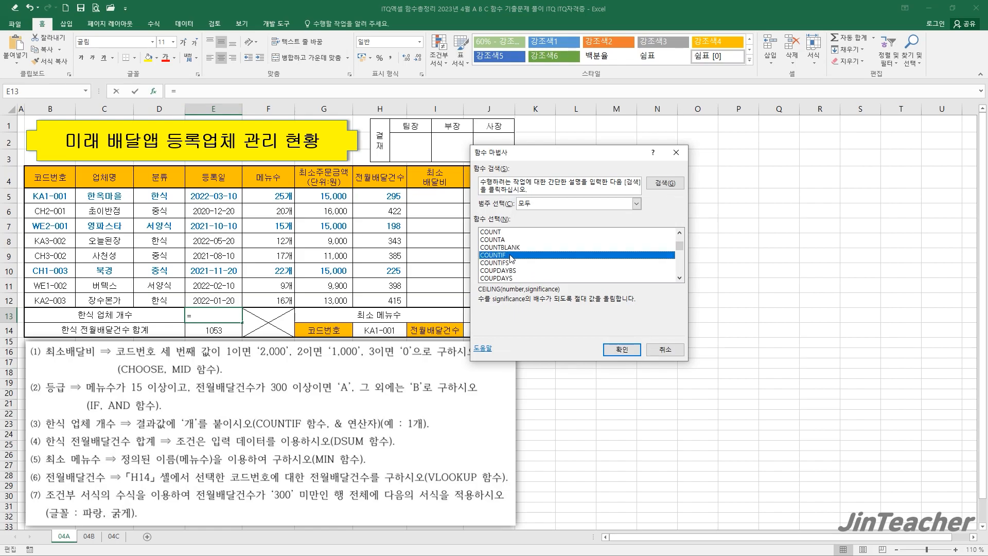
{"action": "left_click", "coordinate": [621, 349]}
Set COUNTIF's range to D5:D12 and its criteria to D8, and complete the formula
{"action": "left_click_drag", "start_coordinate": [495, 292], "coordinate": [303, 289]}
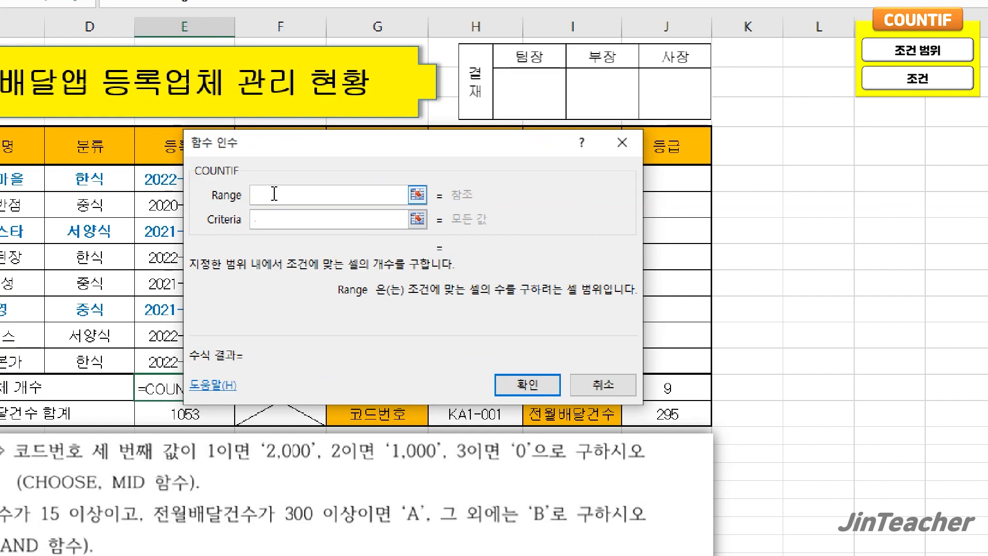
{"action": "left_click", "coordinate": [261, 216]}
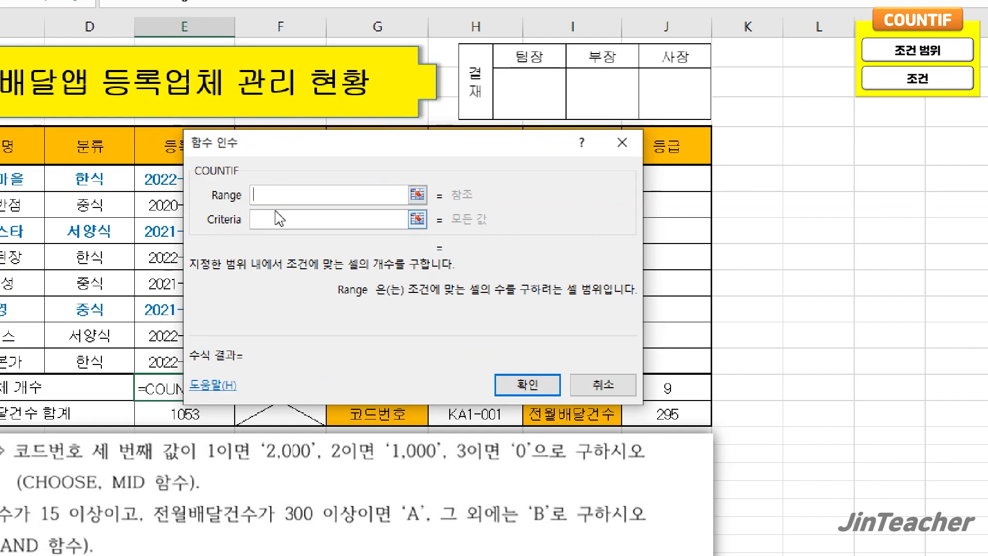
{"action": "left_click", "coordinate": [282, 195]}
{"action": "left_click_drag", "start_coordinate": [110, 183], "coordinate": [124, 354]}
{"action": "left_click", "coordinate": [303, 222]}
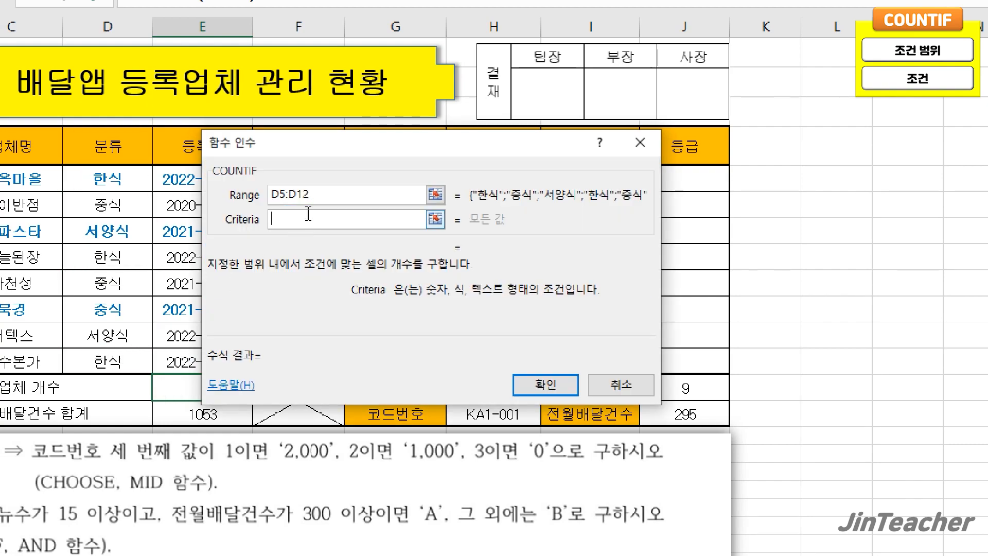
{"action": "left_click", "coordinate": [106, 257]}
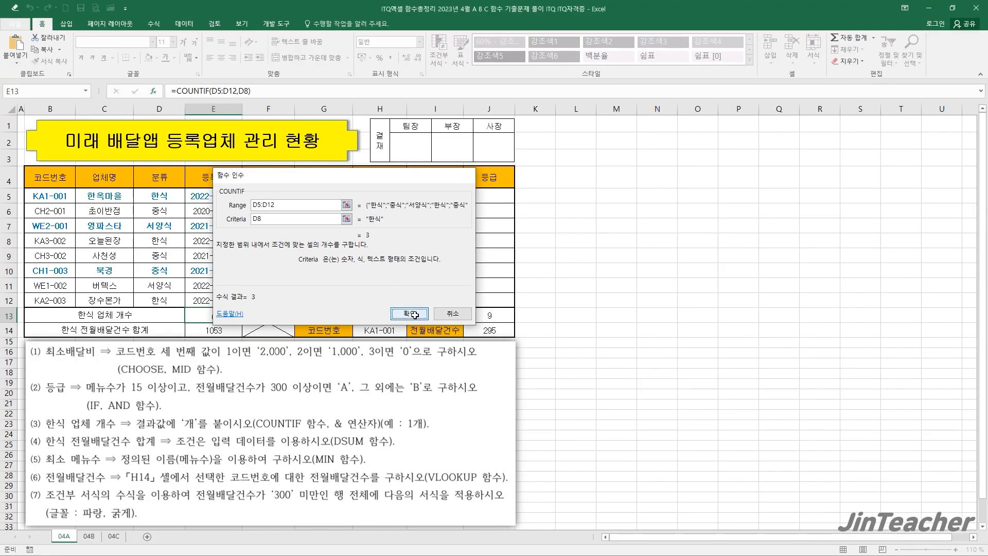
{"action": "left_click", "coordinate": [409, 314]}
{"action": "left_click", "coordinate": [278, 80]}
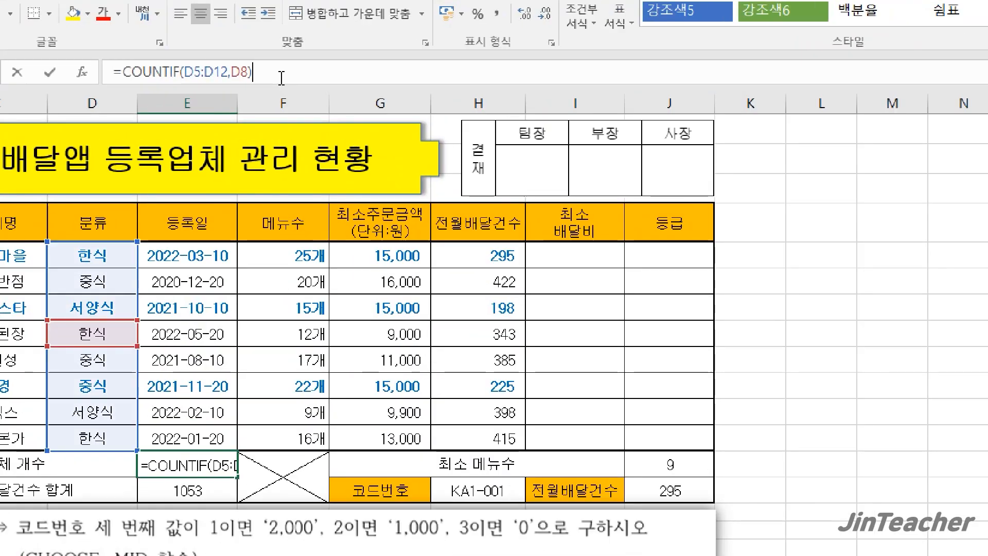
{"action": "key", "text": "Return"}
{"action": "type", "text": "7"}
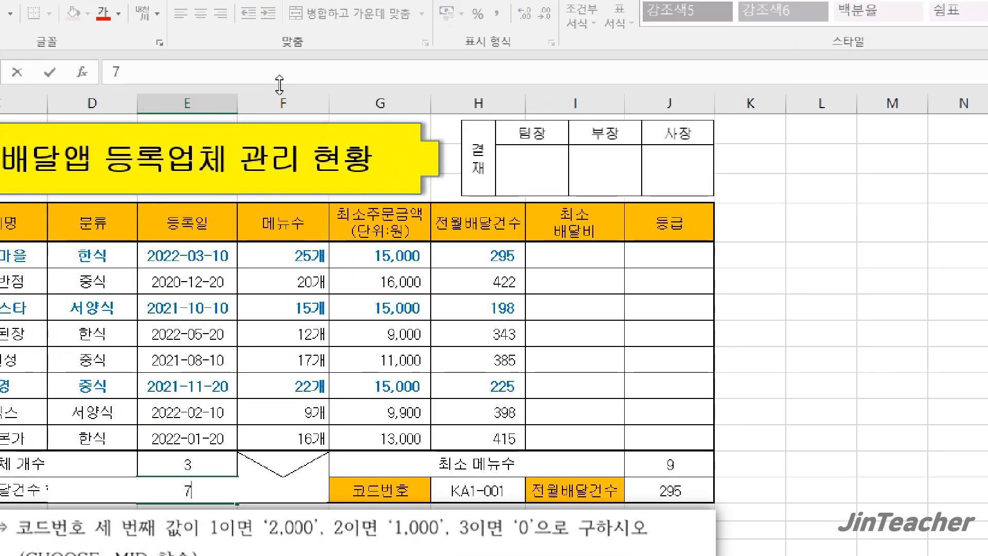
{"action": "key", "text": "Escape"}
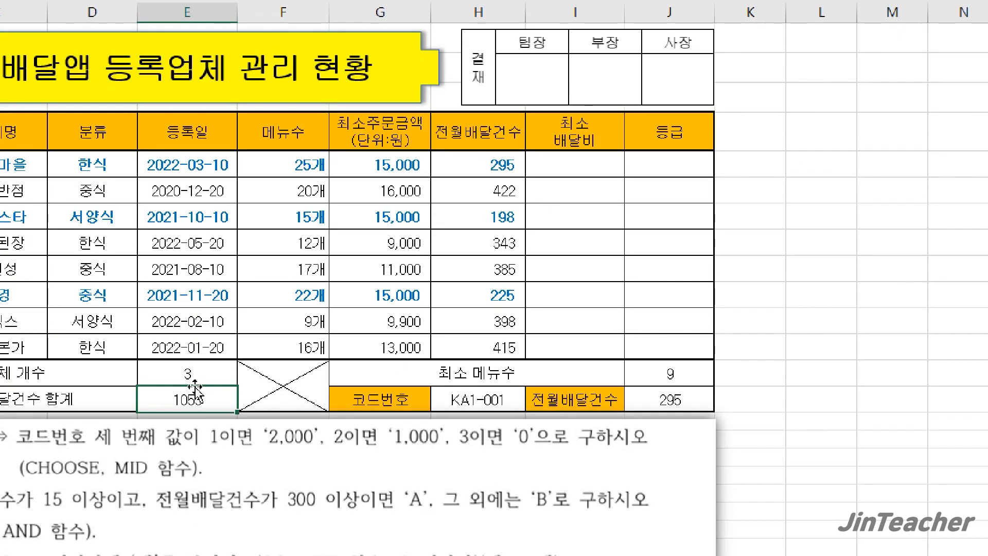
Append &"개" to the end of the COUNTIF formula in cell E13
{"action": "left_click", "coordinate": [190, 464]}
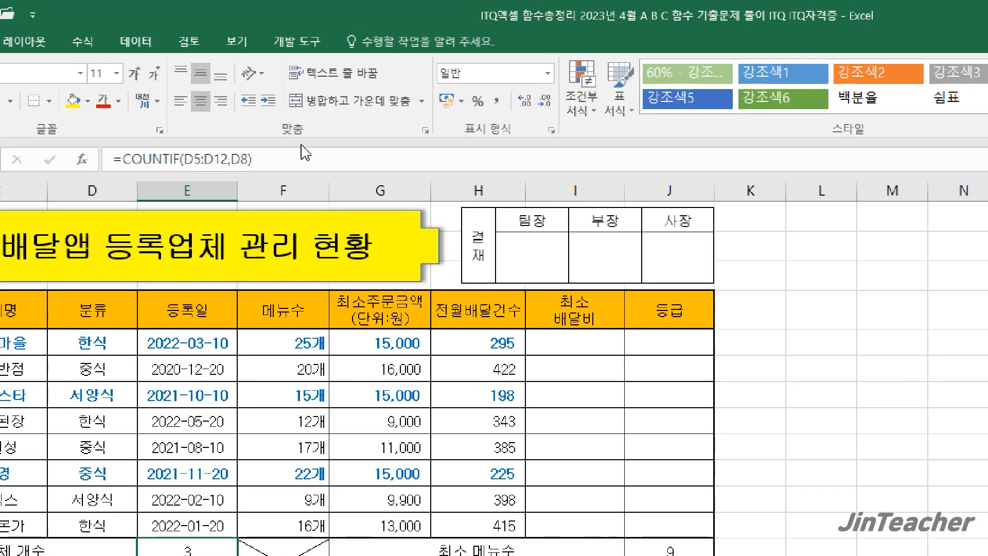
{"action": "left_click", "coordinate": [303, 158]}
{"action": "type", "text": "&"}
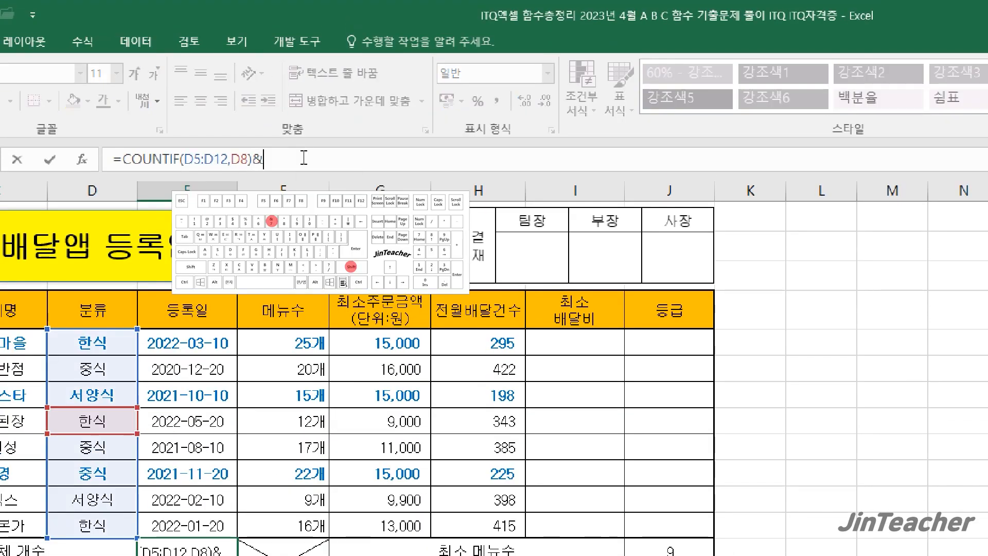
{"action": "type", "text": "\"ro"}
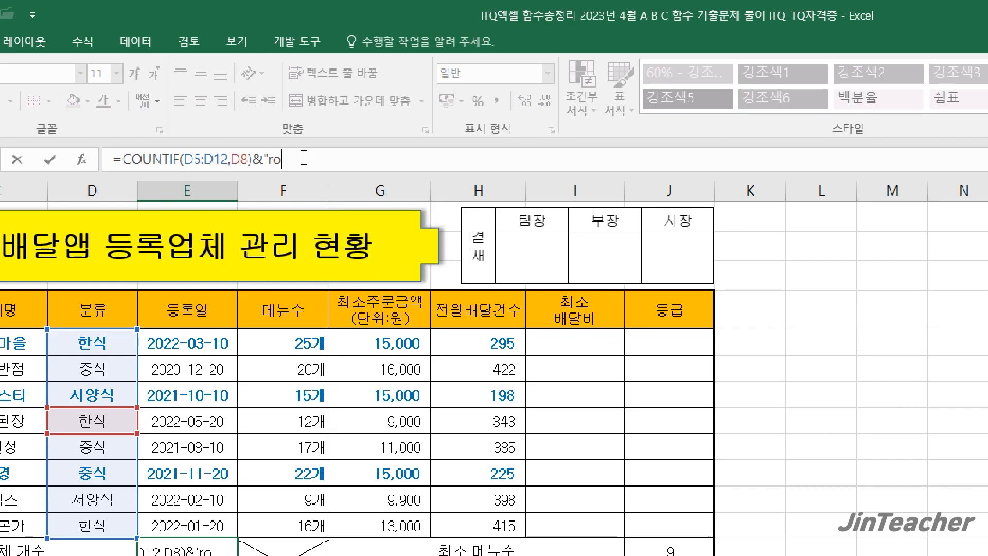
{"action": "type", "text": "개\""}
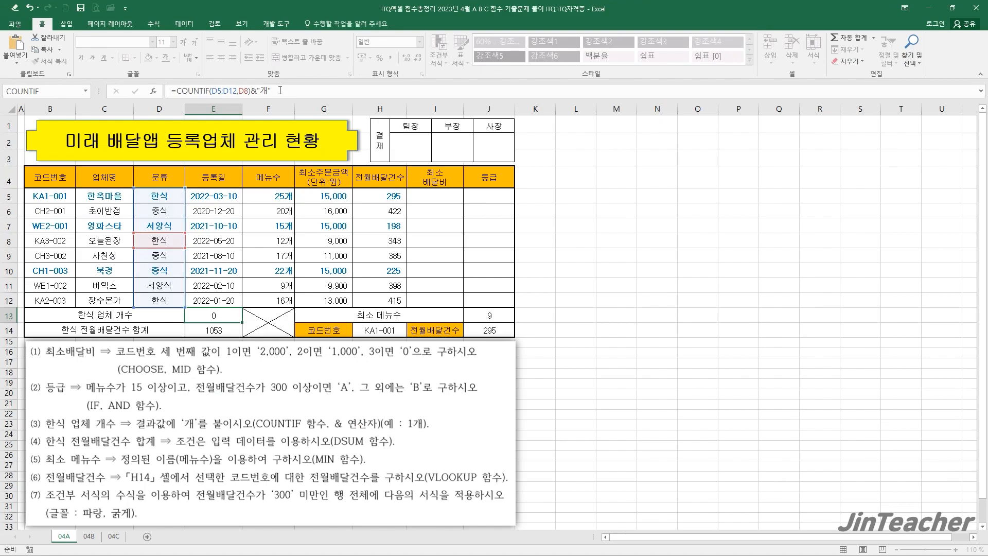
{"action": "key", "text": "Return"}
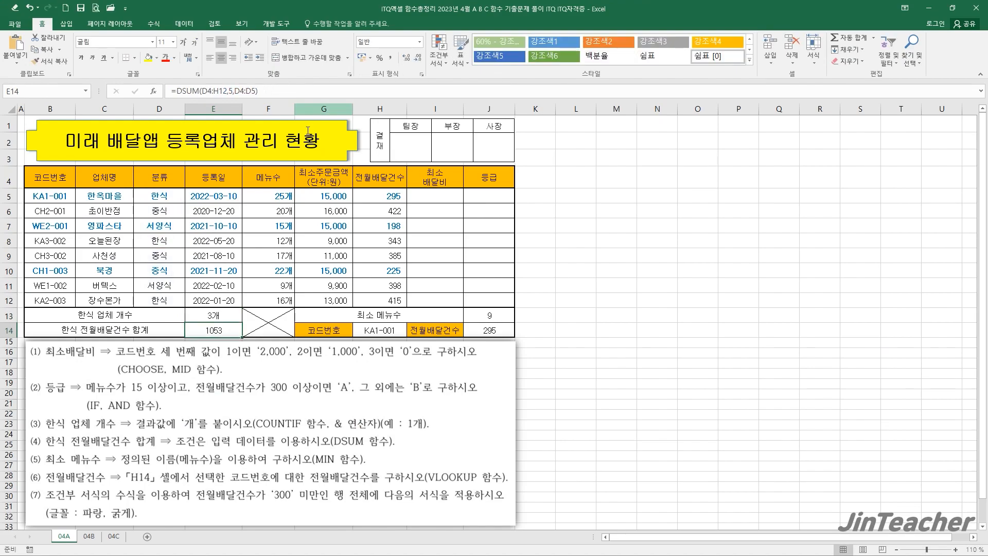
{"action": "left_click", "coordinate": [233, 316]}
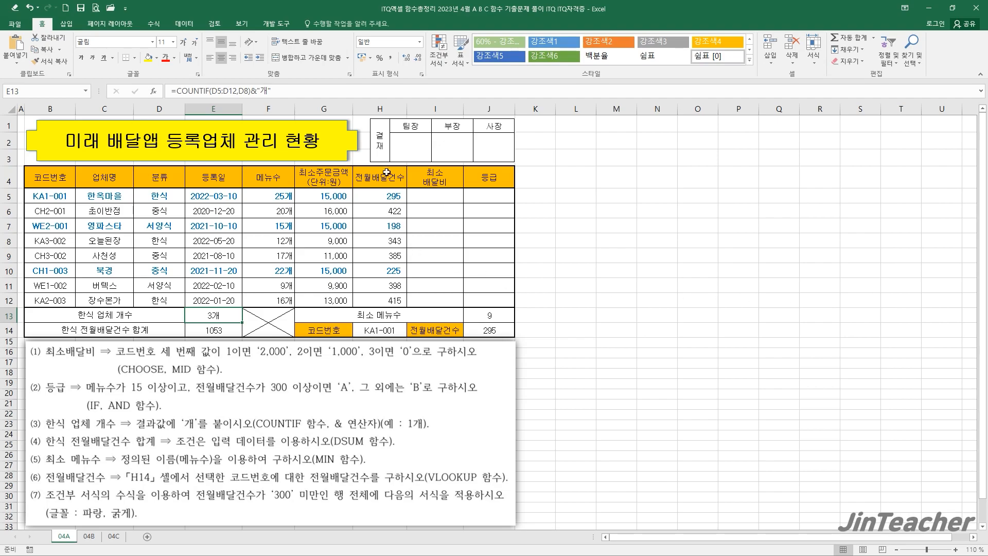
{"action": "left_click_drag", "start_coordinate": [382, 194], "coordinate": [391, 302]}
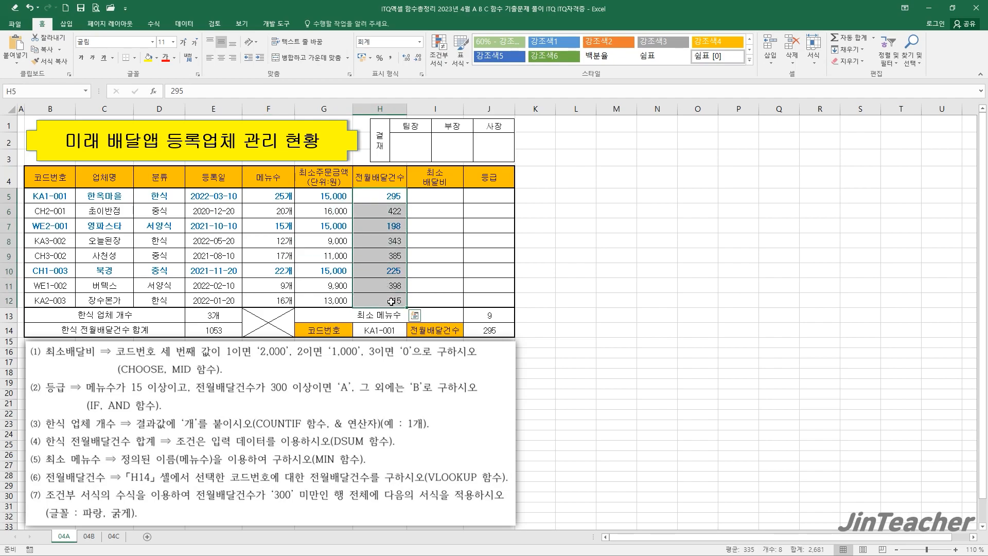
{"action": "left_click_drag", "start_coordinate": [275, 196], "coordinate": [276, 296]}
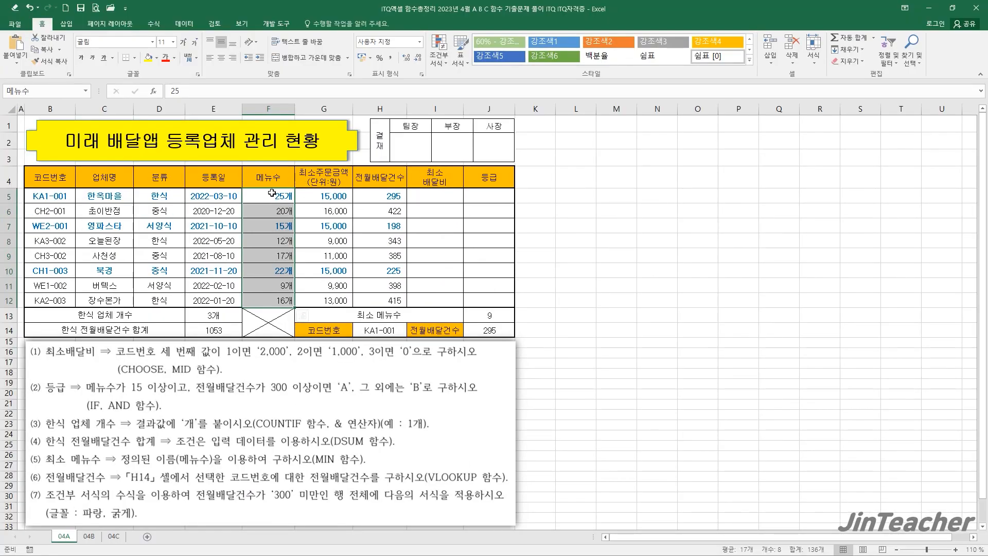
{"action": "left_click_drag", "start_coordinate": [271, 192], "coordinate": [276, 287]}
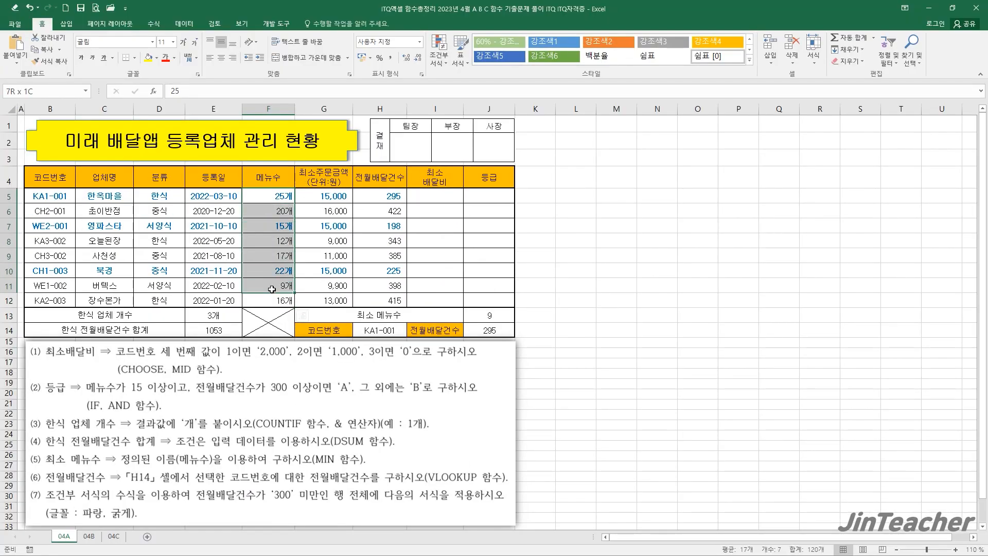
{"action": "left_click_drag", "start_coordinate": [381, 196], "coordinate": [384, 283]}
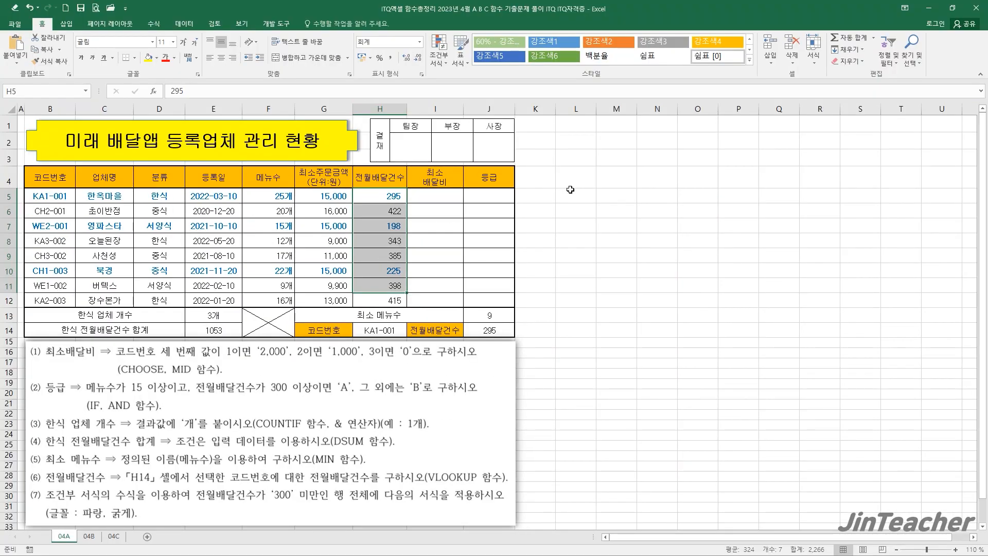
Insert the AND function in the empty cell L5 beside the table, choosing it from the list of all functions
{"action": "left_click", "coordinate": [570, 189]}
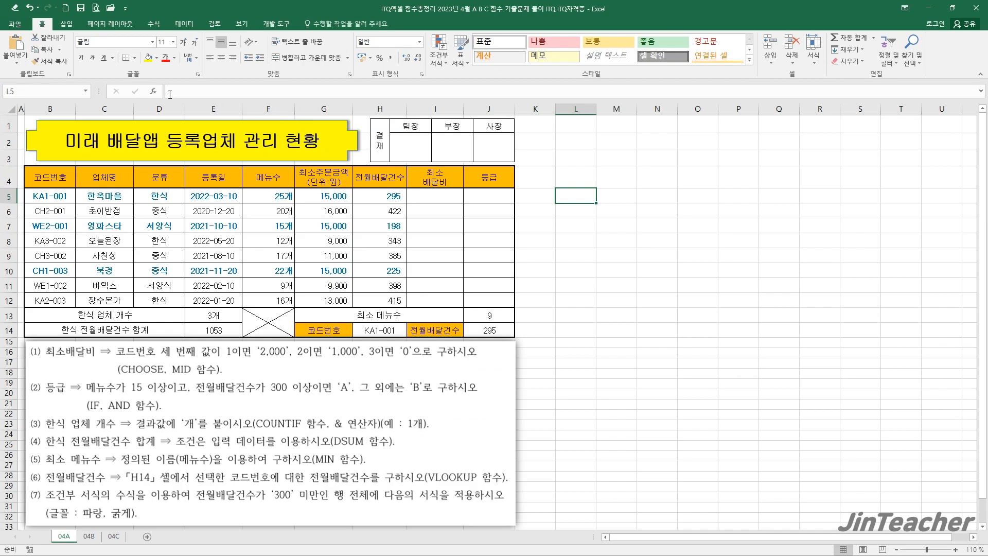
{"action": "left_click", "coordinate": [154, 92]}
{"action": "left_click_drag", "start_coordinate": [614, 147], "coordinate": [521, 147]}
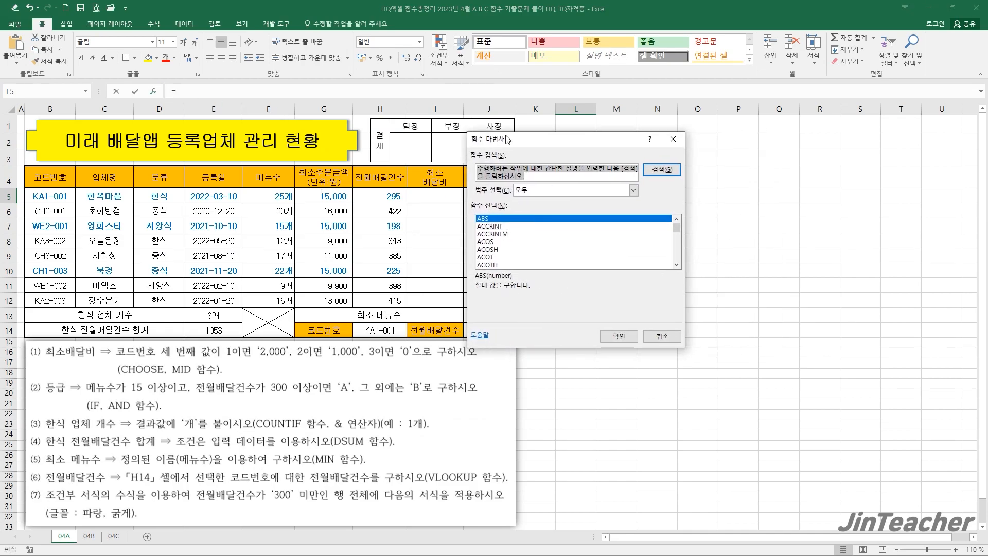
{"action": "scroll", "coordinate": [518, 231], "scroll_direction": "down", "scroll_amount": 2}
{"action": "left_click", "coordinate": [491, 259]}
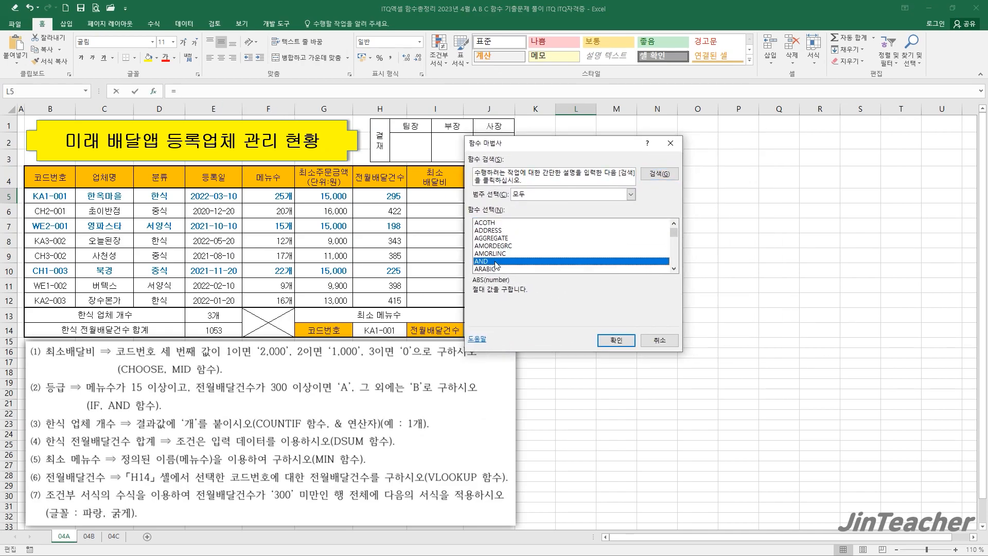
{"action": "left_click", "coordinate": [616, 339]}
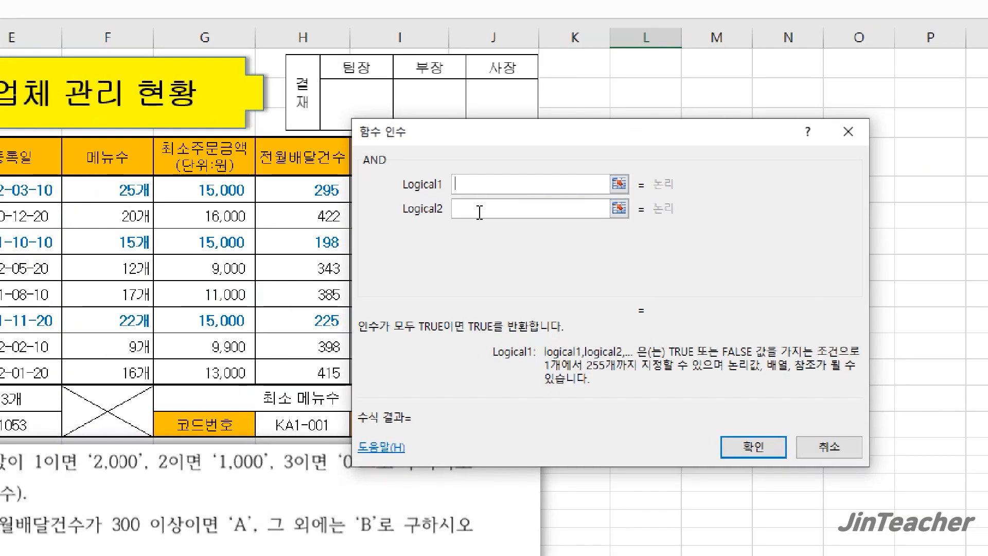
Set AND's first condition to F5>=15
{"action": "left_click", "coordinate": [480, 211]}
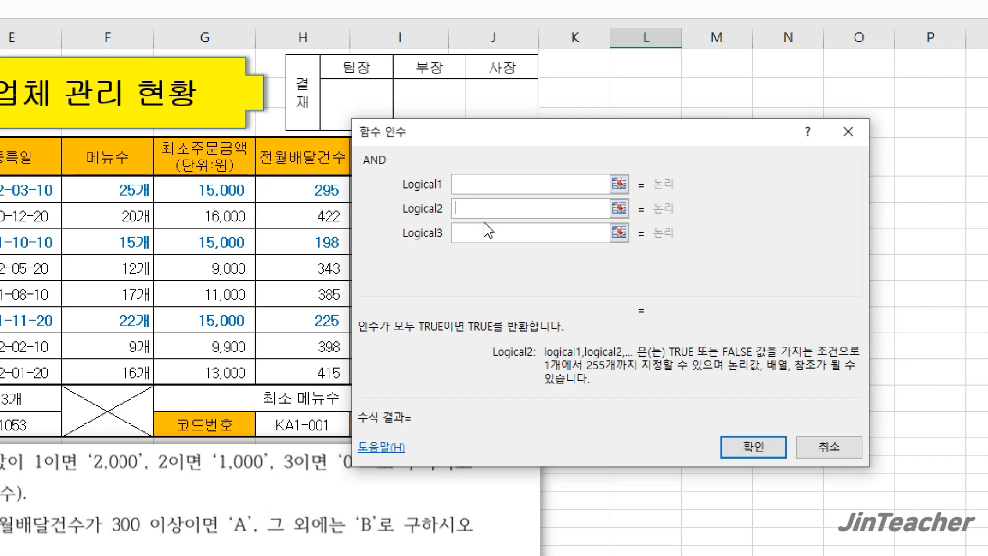
{"action": "left_click", "coordinate": [481, 185]}
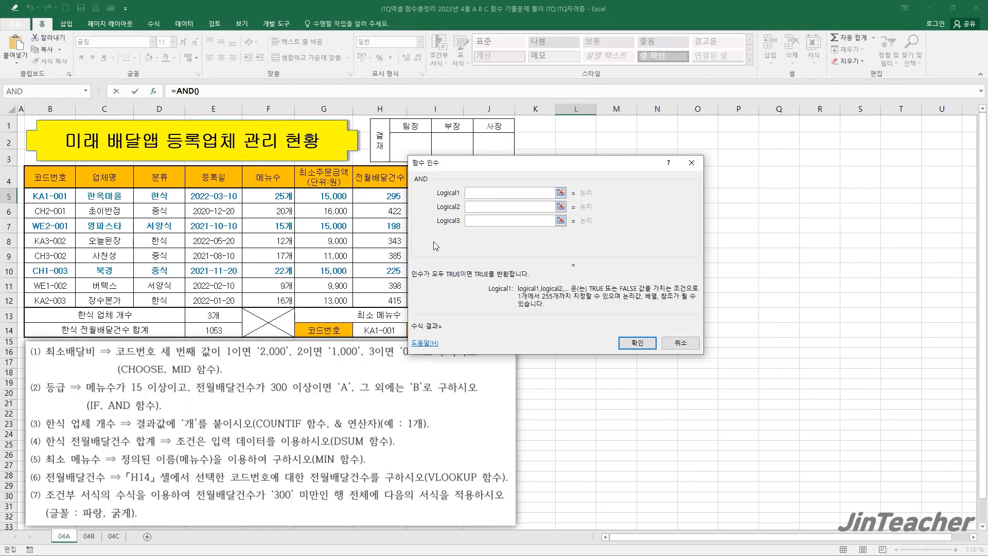
{"action": "left_click_drag", "start_coordinate": [433, 242], "coordinate": [321, 245]}
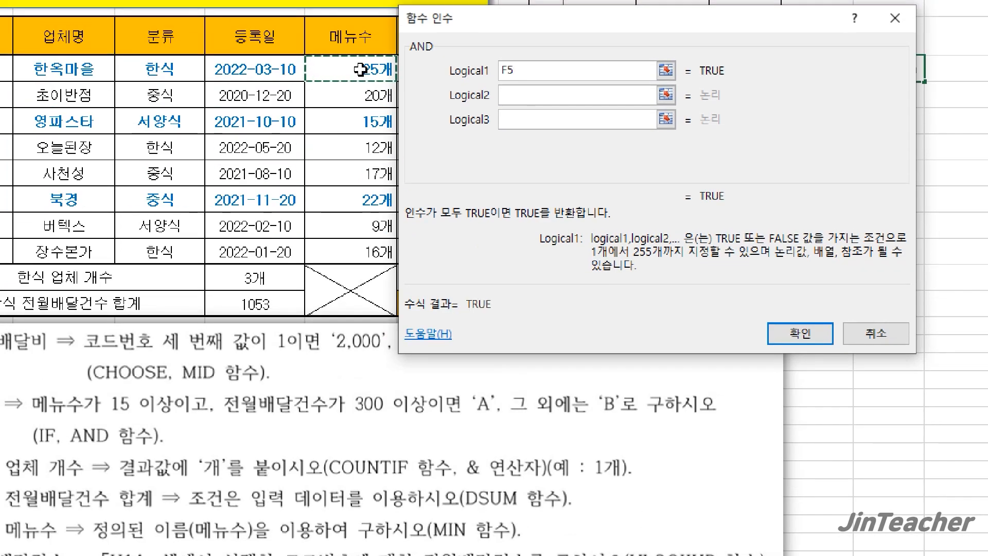
{"action": "type", "text": ">=15"}
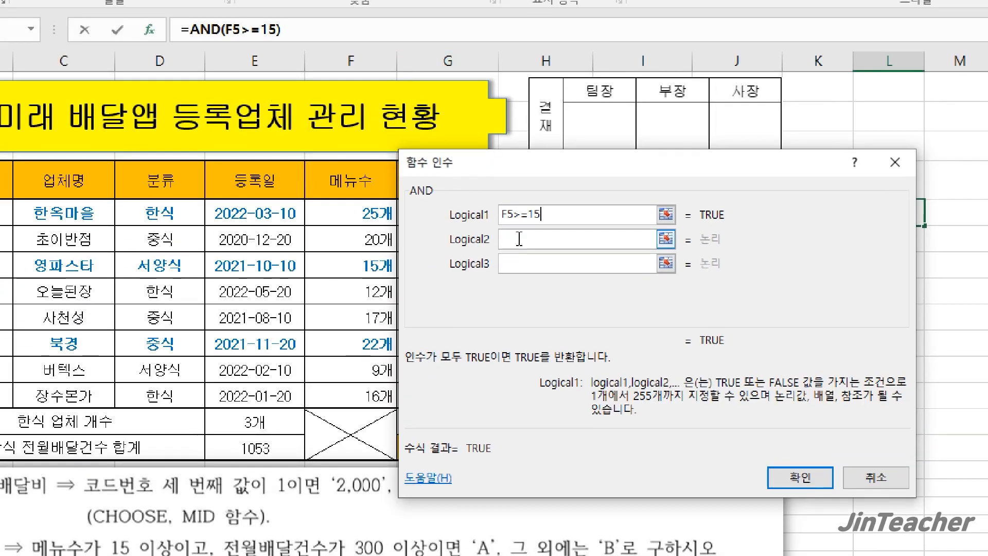
Set AND's second condition to H5>=300 and complete the formula
{"action": "left_click", "coordinate": [517, 94]}
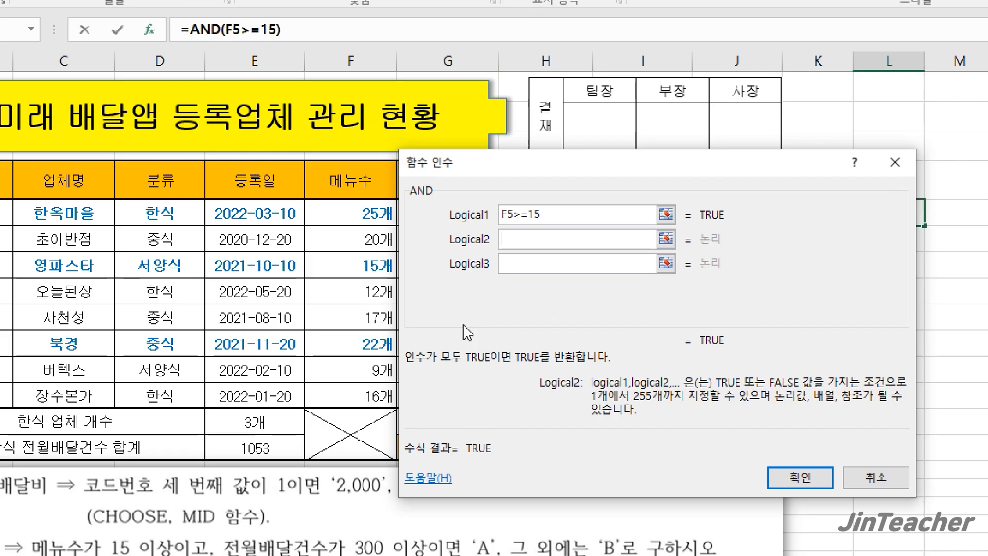
{"action": "left_click_drag", "start_coordinate": [463, 326], "coordinate": [682, 321]}
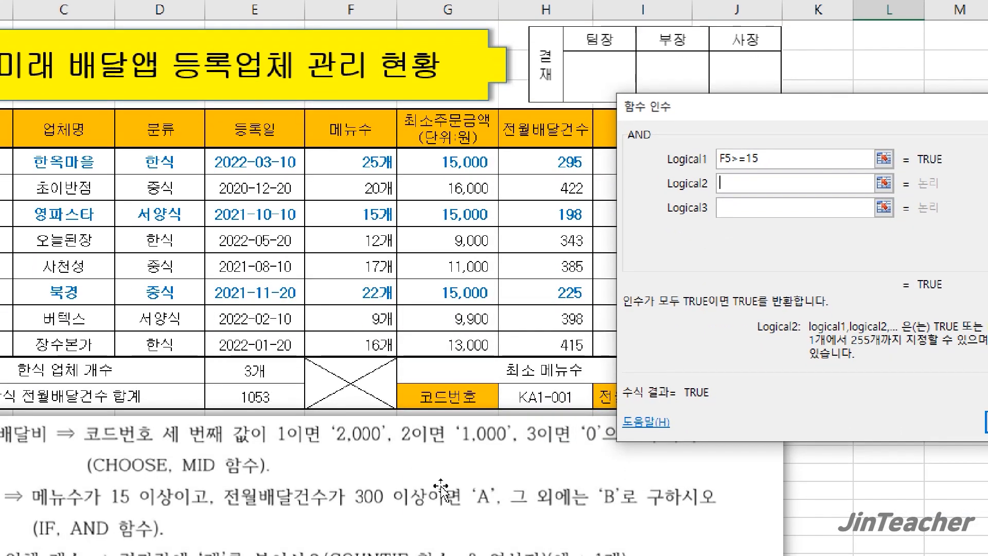
{"action": "left_click", "coordinate": [559, 154]}
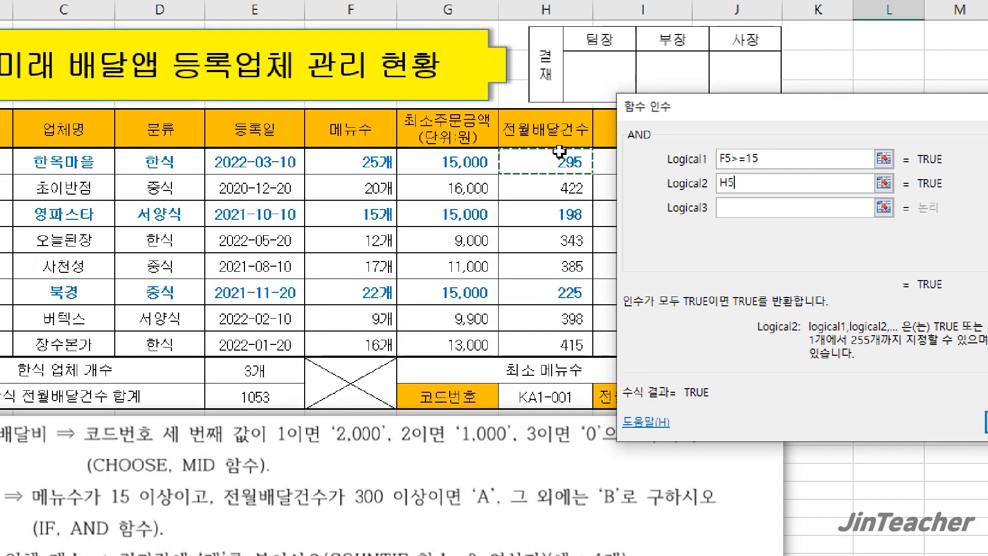
{"action": "type", "text": ">=300"}
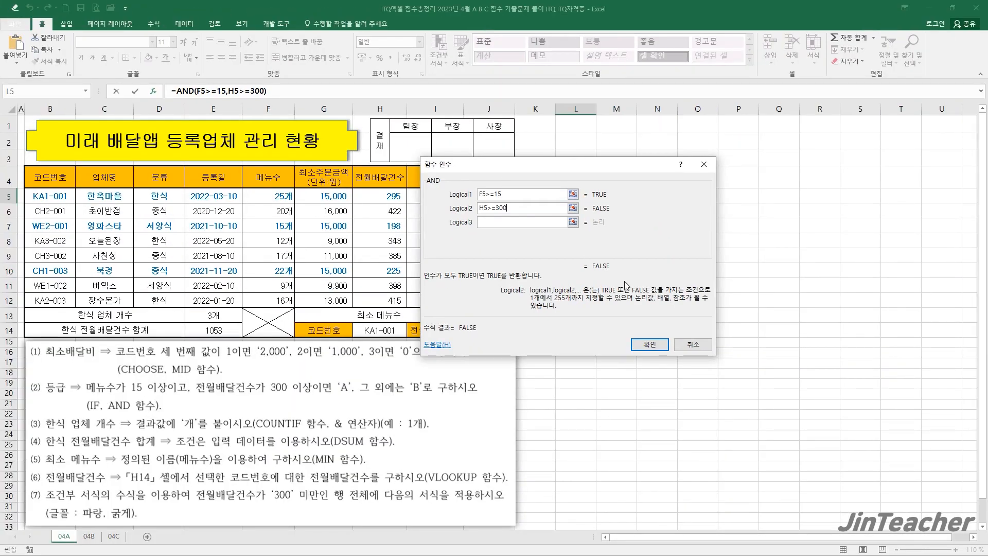
{"action": "left_click", "coordinate": [648, 342]}
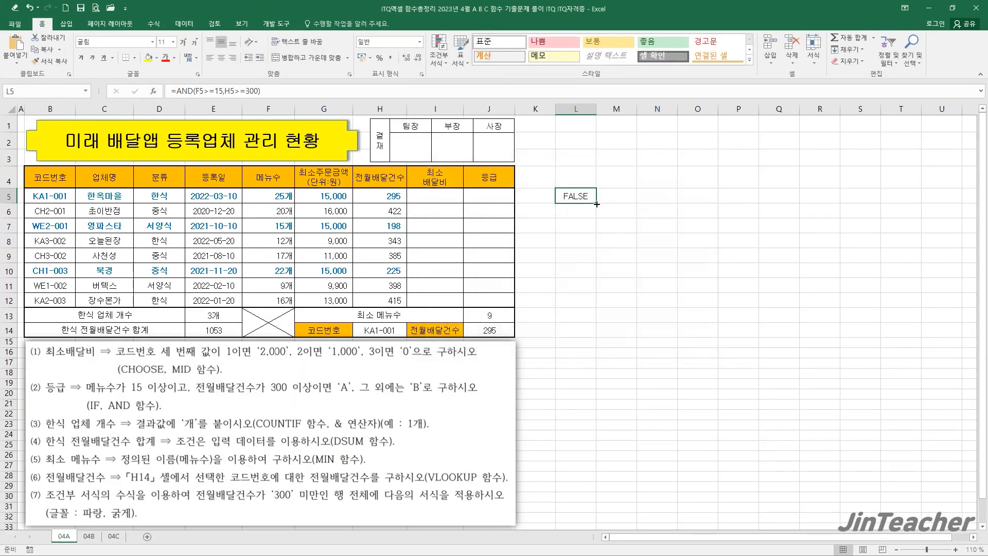
Copy the AND formula from cell L5 down through L12
{"action": "left_click_drag", "start_coordinate": [596, 203], "coordinate": [583, 301]}
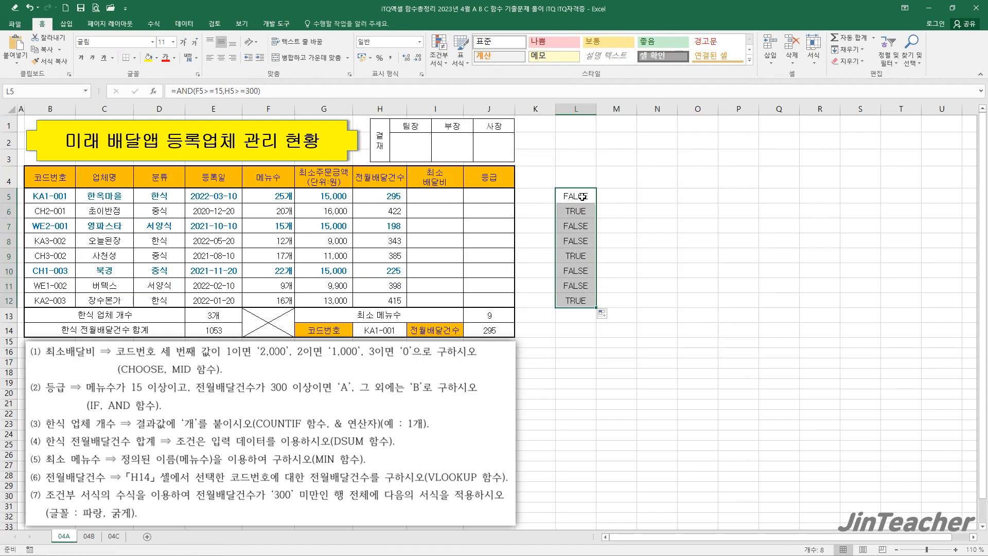
{"action": "left_click", "coordinate": [627, 190]}
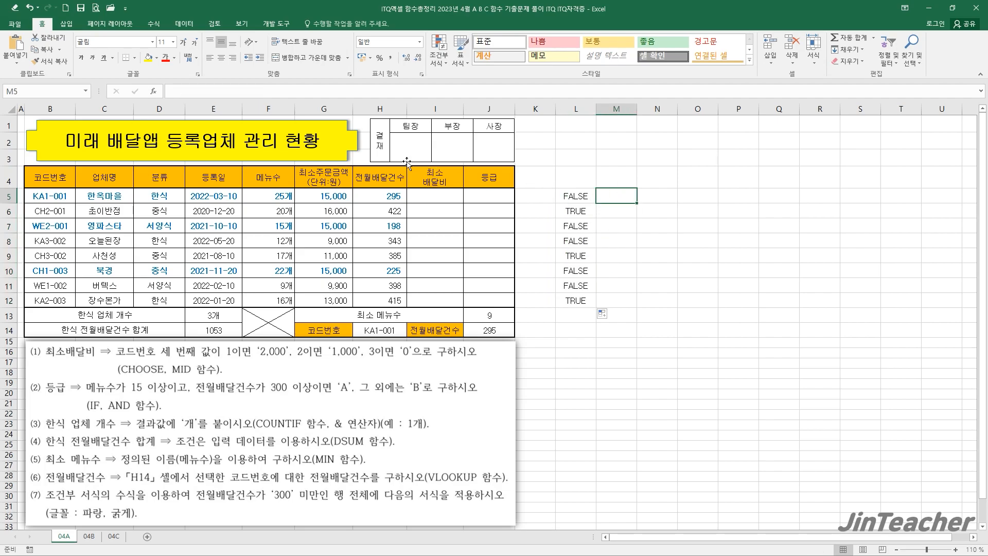
{"action": "left_click", "coordinate": [153, 91]}
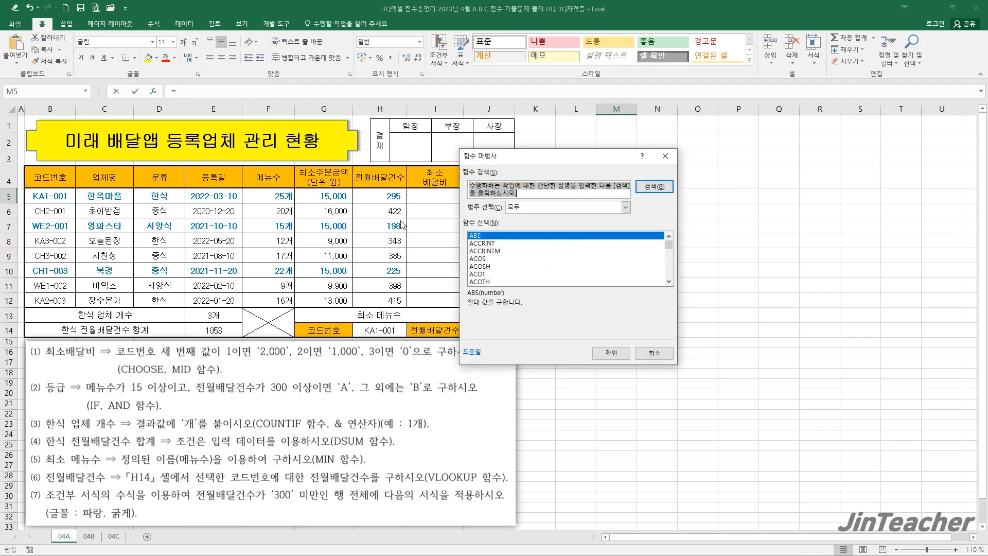
{"action": "left_click", "coordinate": [507, 259]}
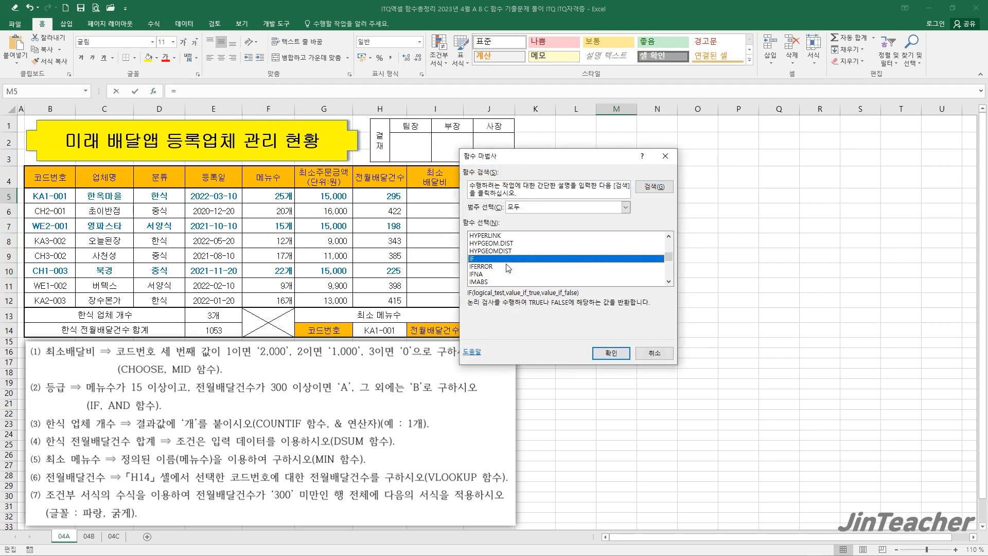
{"action": "left_click", "coordinate": [602, 351]}
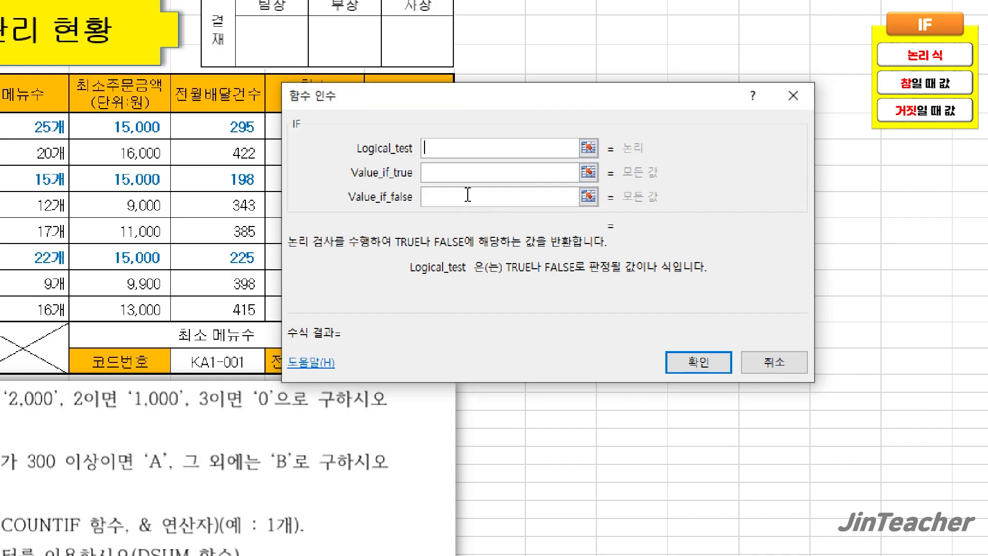
{"action": "left_click", "coordinate": [464, 173]}
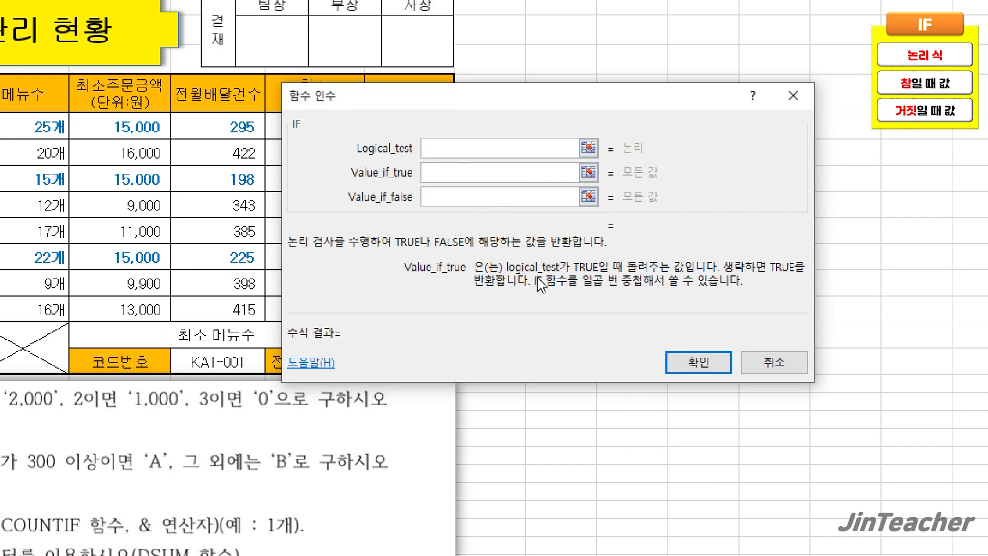
{"action": "left_click", "coordinate": [523, 202]}
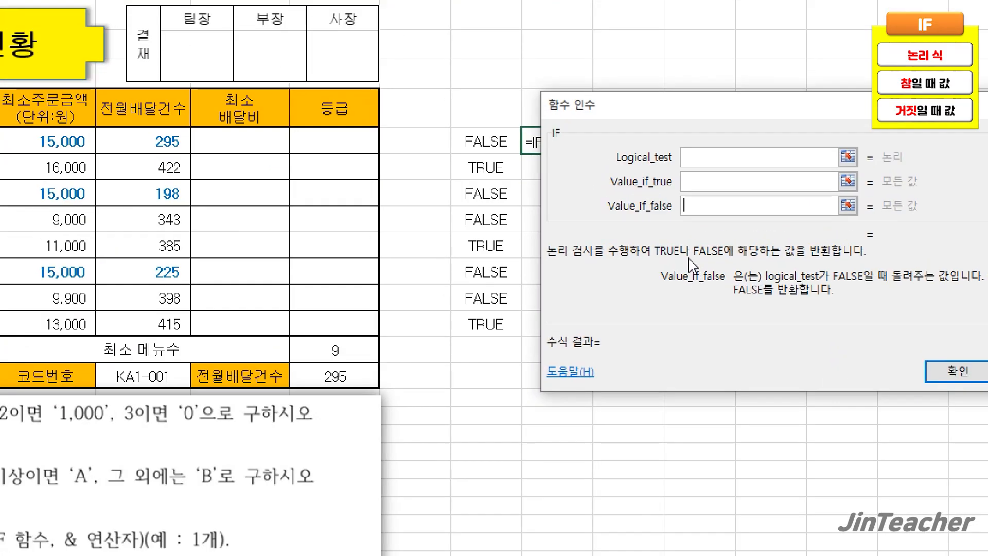
{"action": "left_click", "coordinate": [696, 163]}
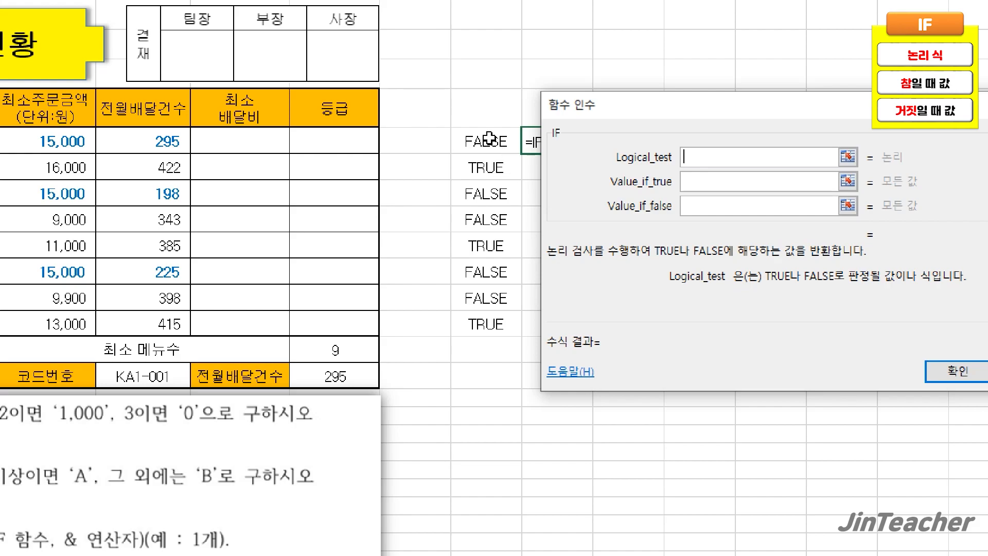
{"action": "left_click", "coordinate": [718, 186]}
{"action": "left_click", "coordinate": [721, 200]}
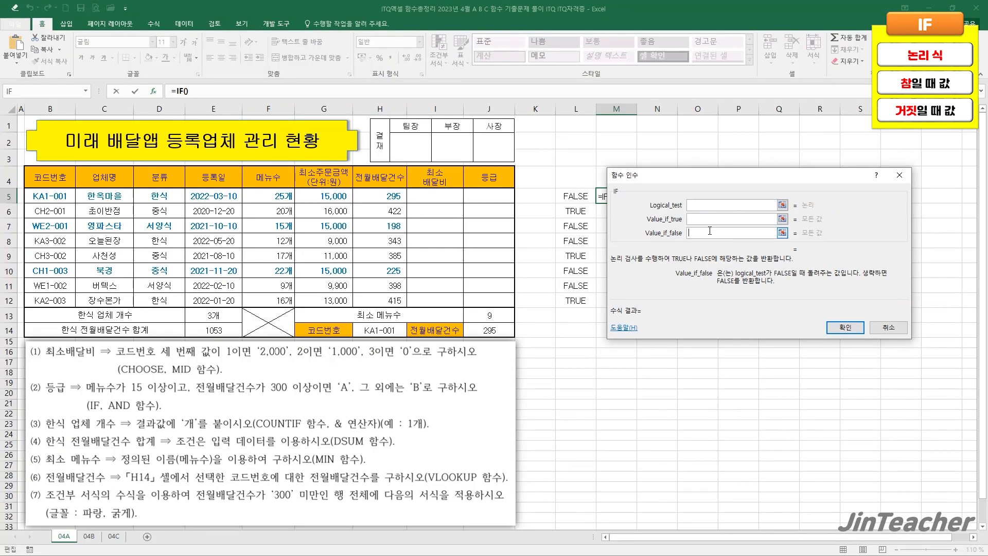
{"action": "left_click_drag", "start_coordinate": [760, 318], "coordinate": [595, 320]}
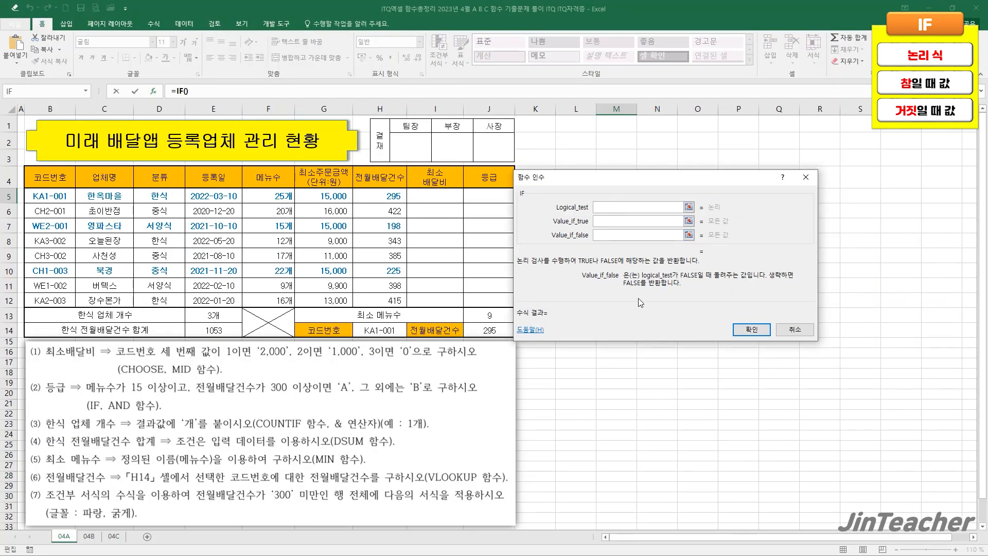
{"action": "left_click", "coordinate": [786, 331]}
Insert the AND function in cell J5 of the 등급 column, choosing it from the list of all functions
{"action": "left_click", "coordinate": [497, 197]}
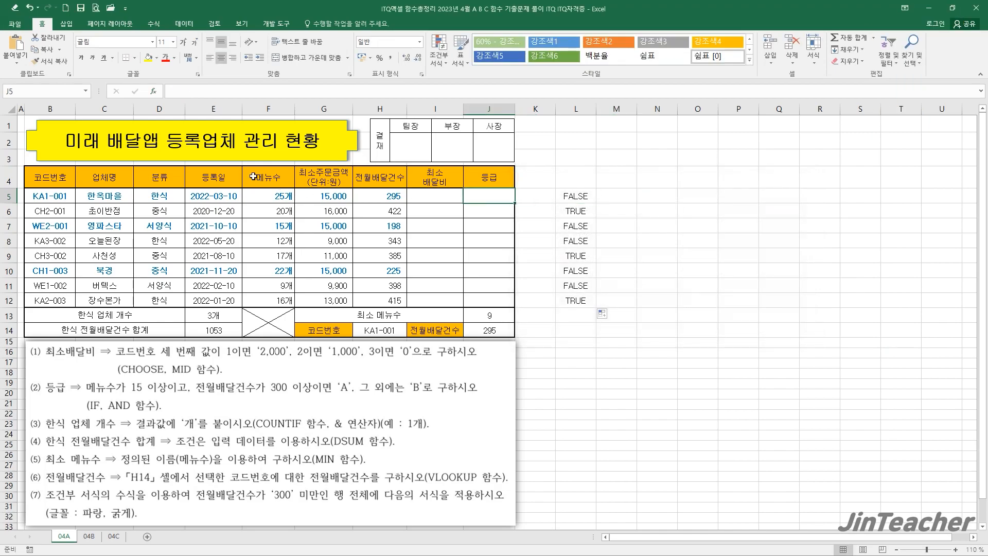
{"action": "left_click", "coordinate": [153, 91]}
{"action": "left_click", "coordinate": [604, 250]}
{"action": "scroll", "coordinate": [604, 251], "scroll_direction": "down", "scroll_amount": 1}
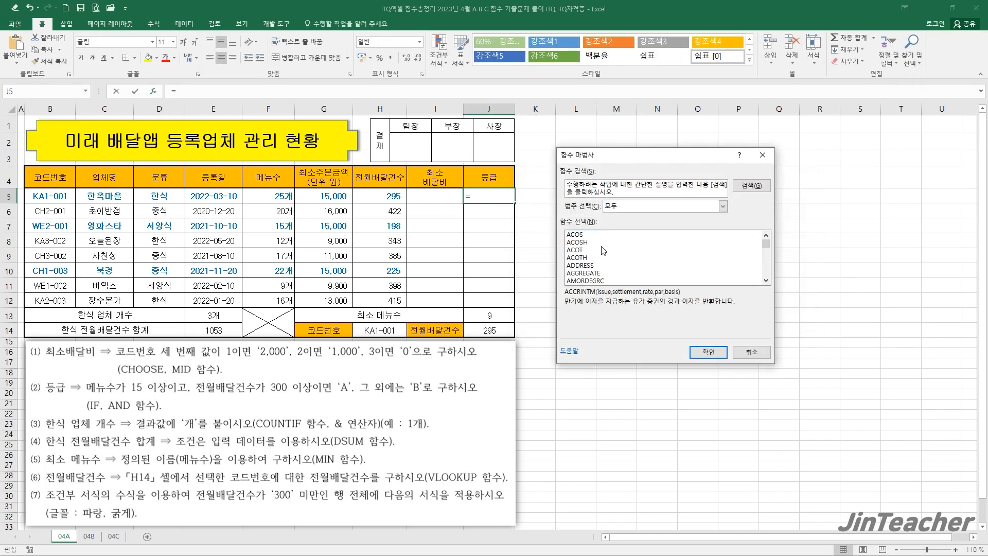
{"action": "scroll", "coordinate": [604, 251], "scroll_direction": "down", "scroll_amount": 3}
{"action": "double_click", "coordinate": [579, 250]}
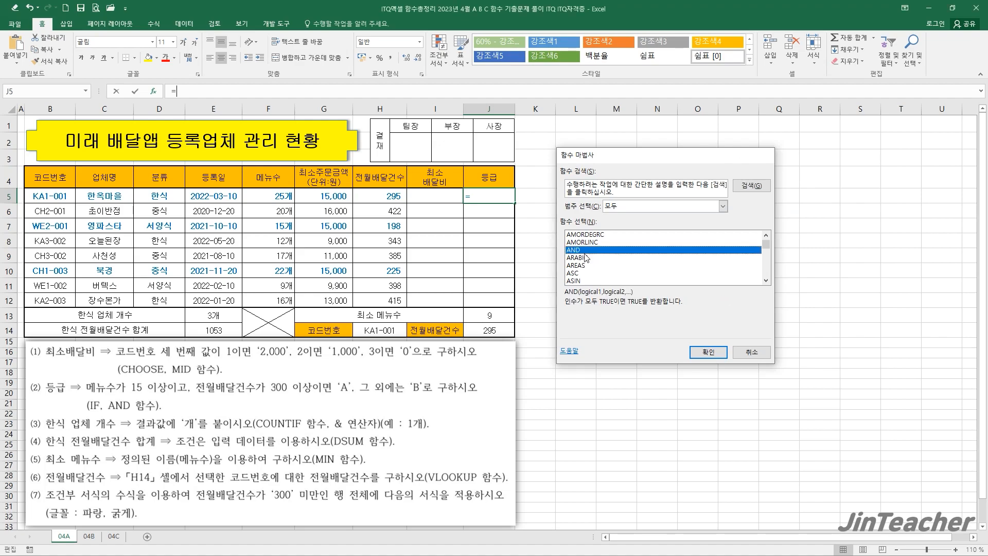
{"action": "left_click_drag", "start_coordinate": [557, 253], "coordinate": [468, 258]}
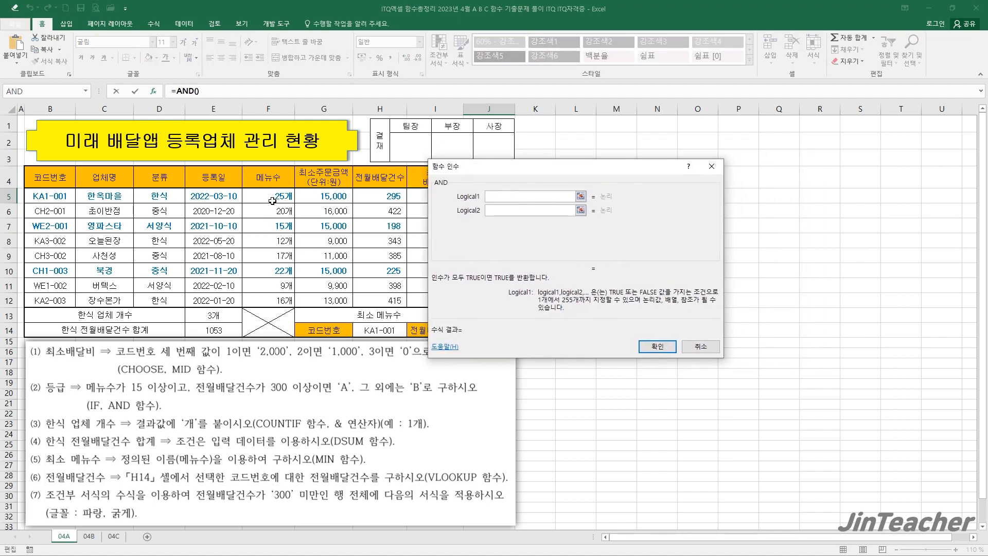
Set AND's conditions to F5>=15 and H5>=300 and complete the formula in J5
{"action": "left_click", "coordinate": [272, 201]}
{"action": "type", "text": ">=15"}
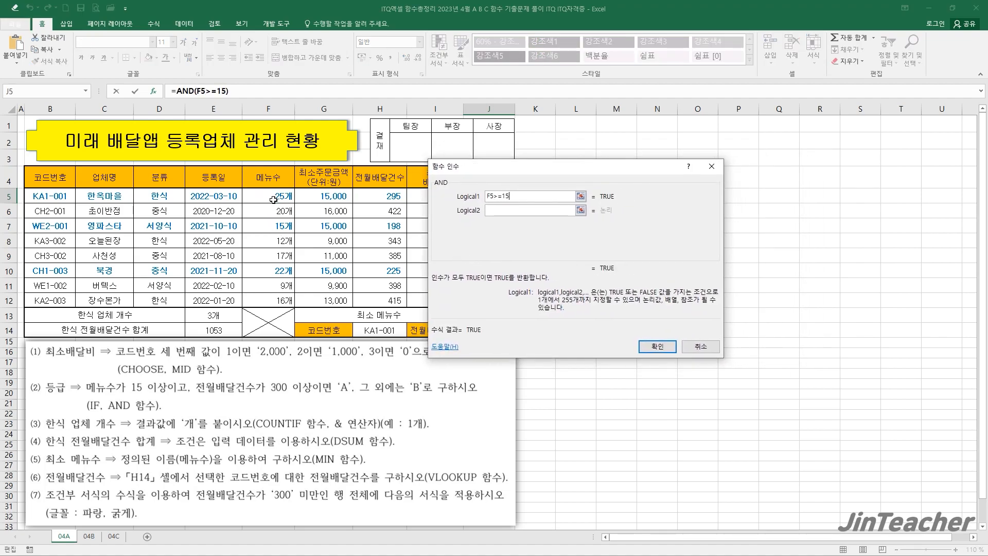
{"action": "left_click", "coordinate": [486, 213]}
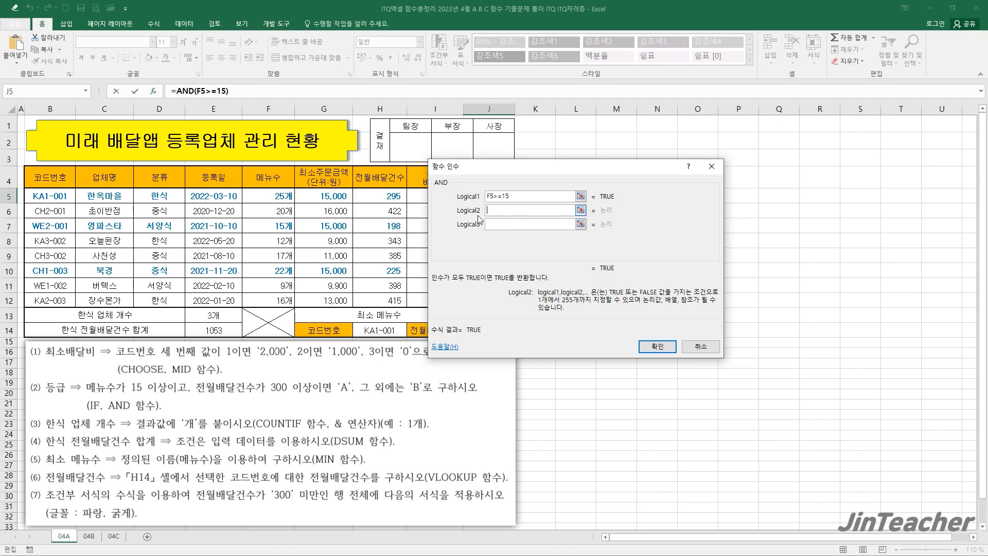
{"action": "left_click", "coordinate": [396, 199]}
{"action": "type", "text": ">="}
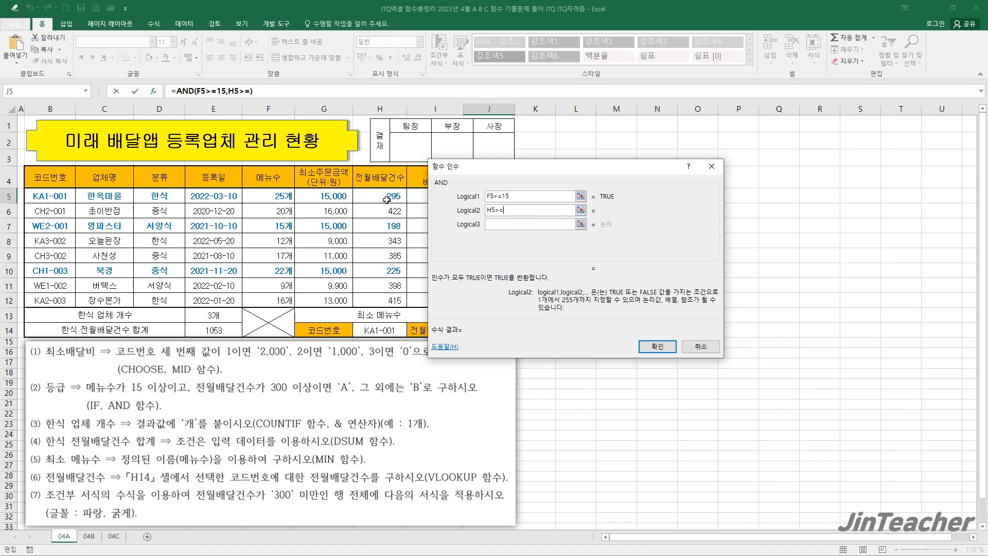
{"action": "type", "text": "300"}
{"action": "left_click", "coordinate": [663, 342]}
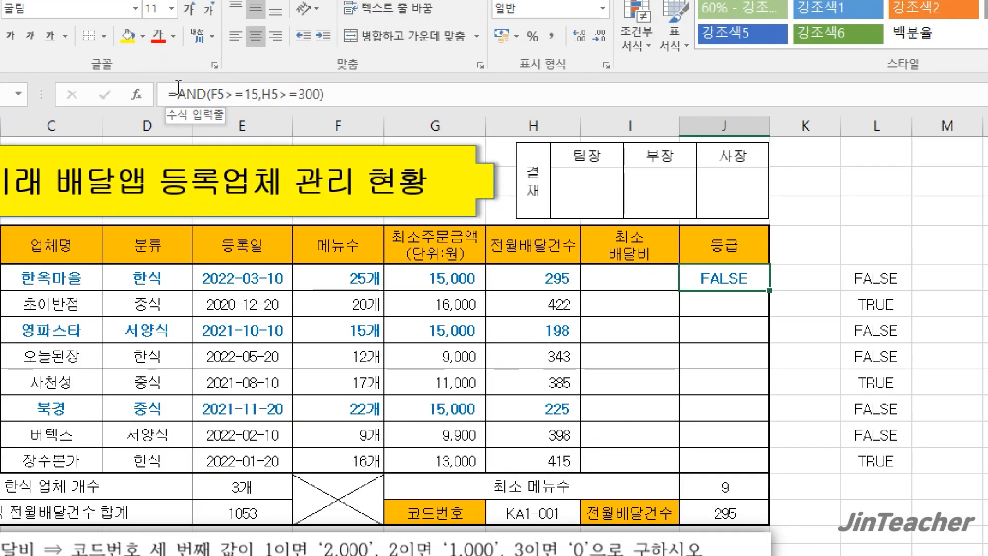
Cut AND(F5>=15,H5>=300) out of J5's formula, leaving the equals sign, and insert the IF function in its place
{"action": "left_click_drag", "start_coordinate": [177, 90], "coordinate": [302, 92]}
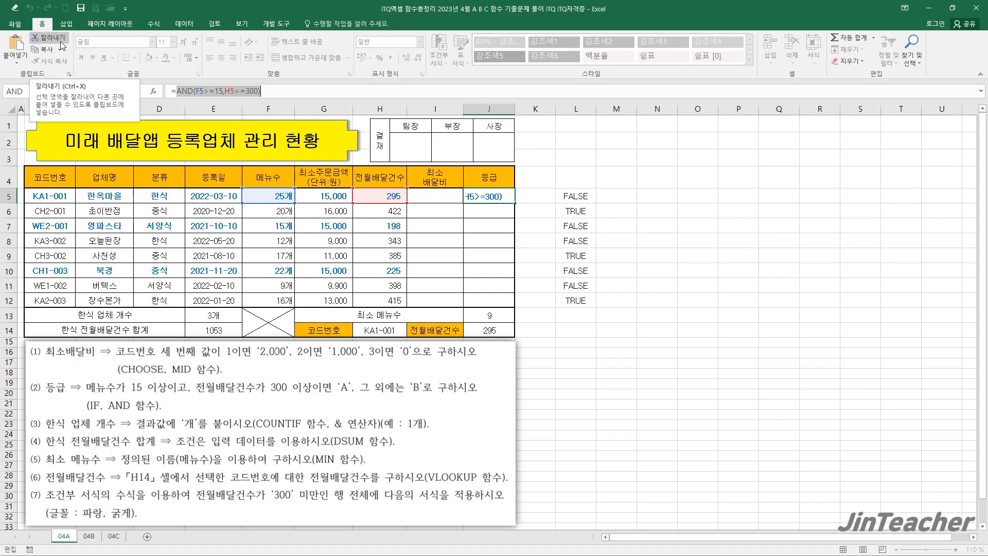
{"action": "left_click", "coordinate": [60, 43]}
{"action": "left_click", "coordinate": [154, 91]}
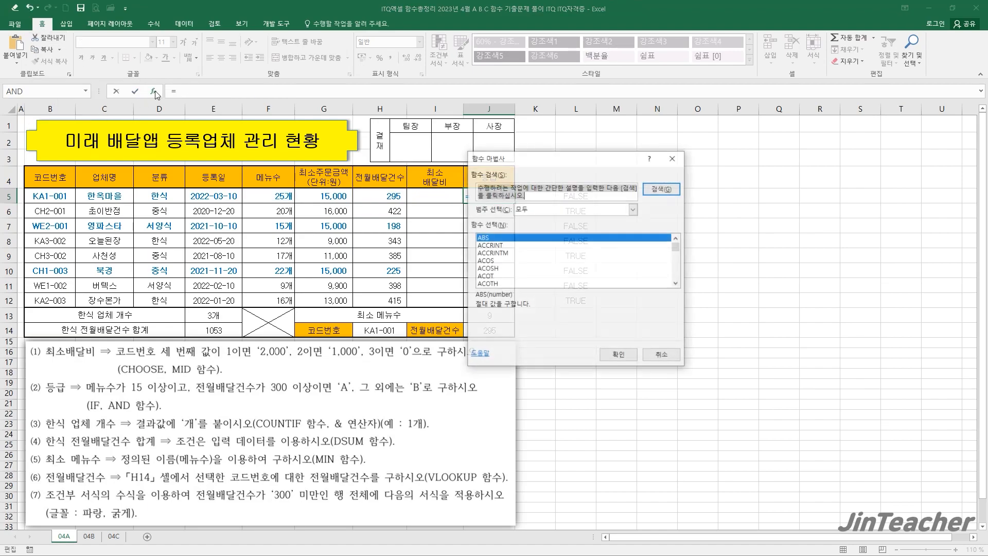
{"action": "left_click", "coordinate": [532, 263]}
{"action": "key", "text": "i"}
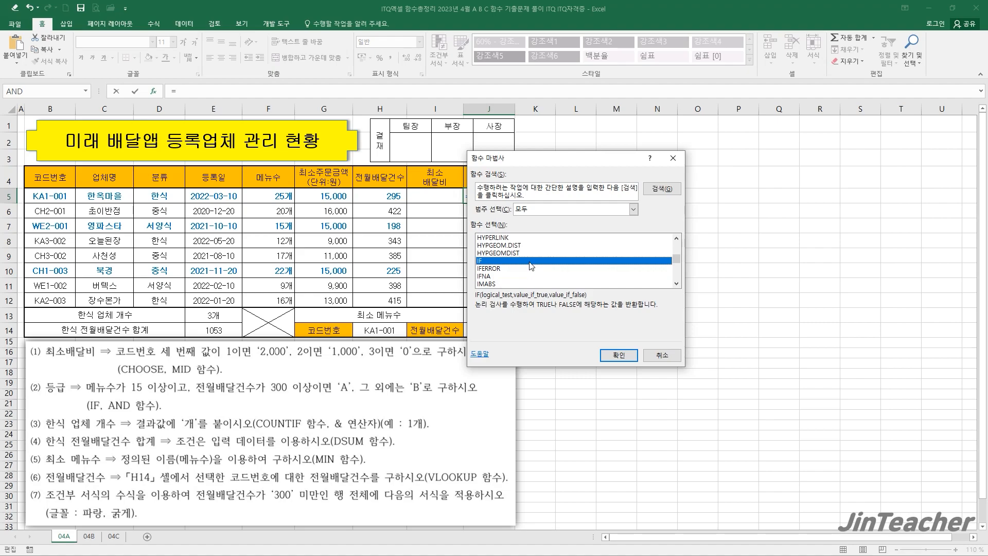
{"action": "left_click", "coordinate": [619, 355]}
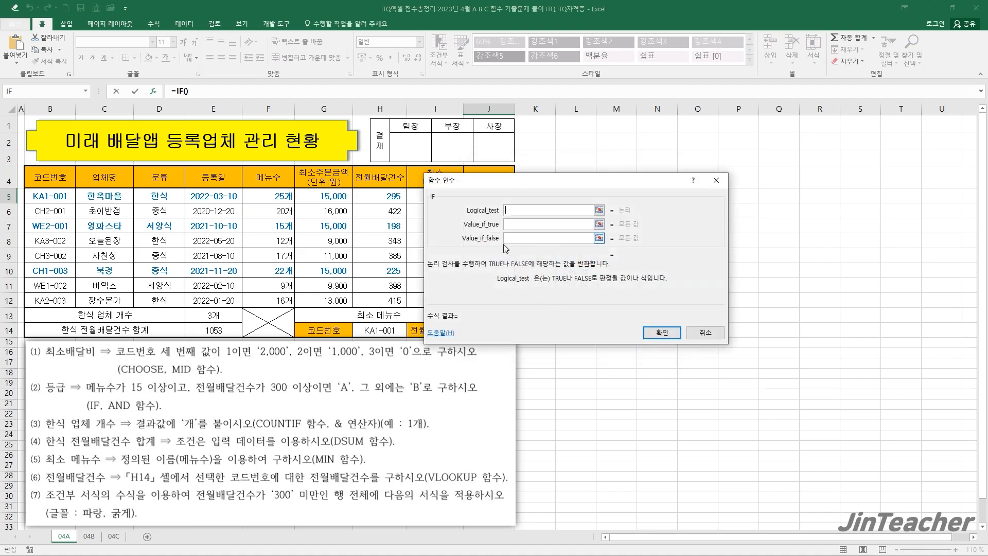
Paste the cut AND expression as IF's logical test, return A if true and B if false, and complete the formula
{"action": "right_click", "coordinate": [521, 210]}
{"action": "left_click", "coordinate": [555, 236]}
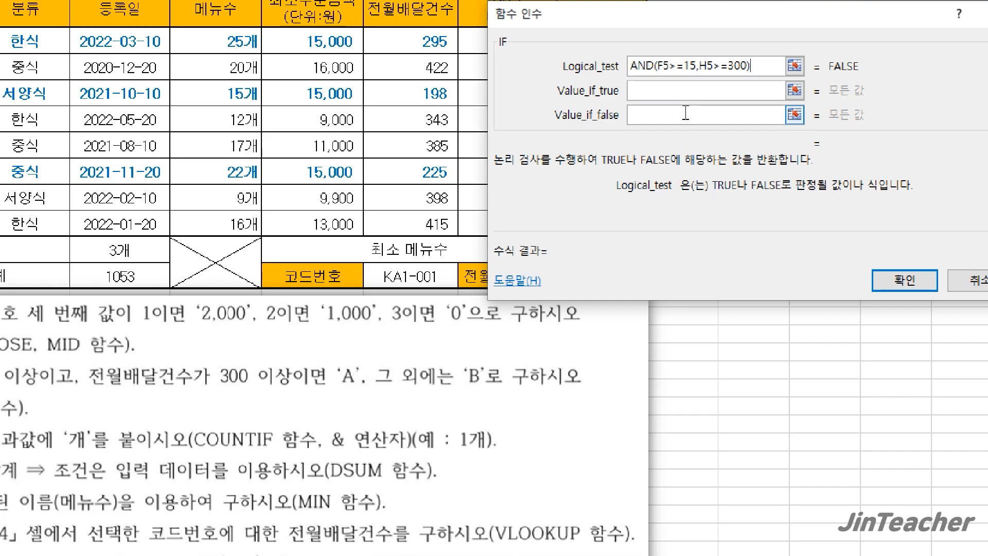
{"action": "left_click", "coordinate": [693, 97]}
{"action": "type", "text": "A"}
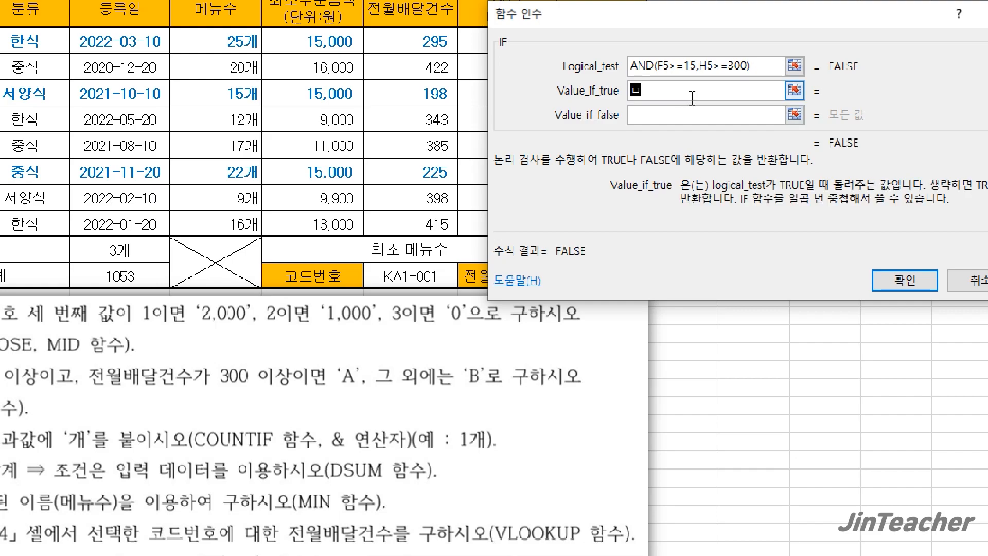
{"action": "key", "text": "Tab"}
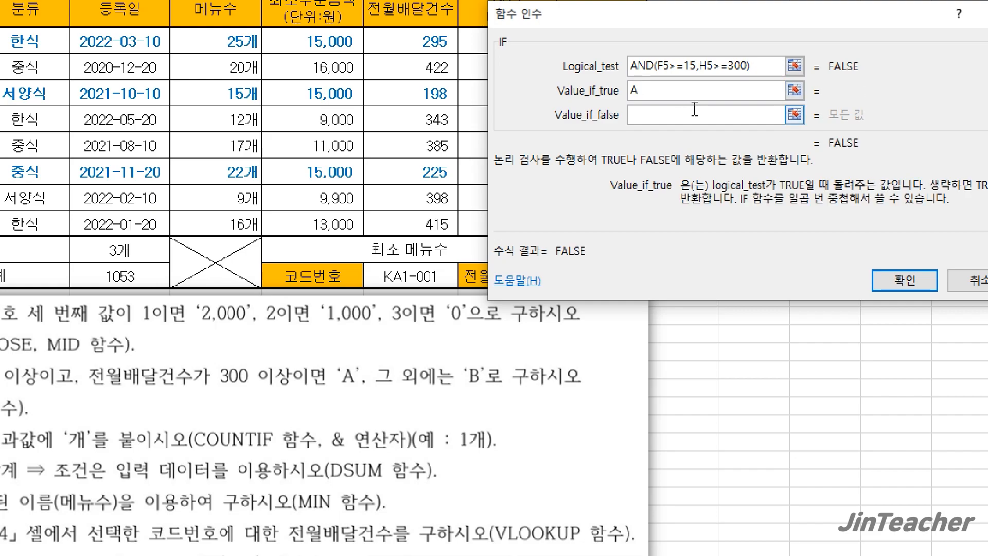
{"action": "type", "text": "B"}
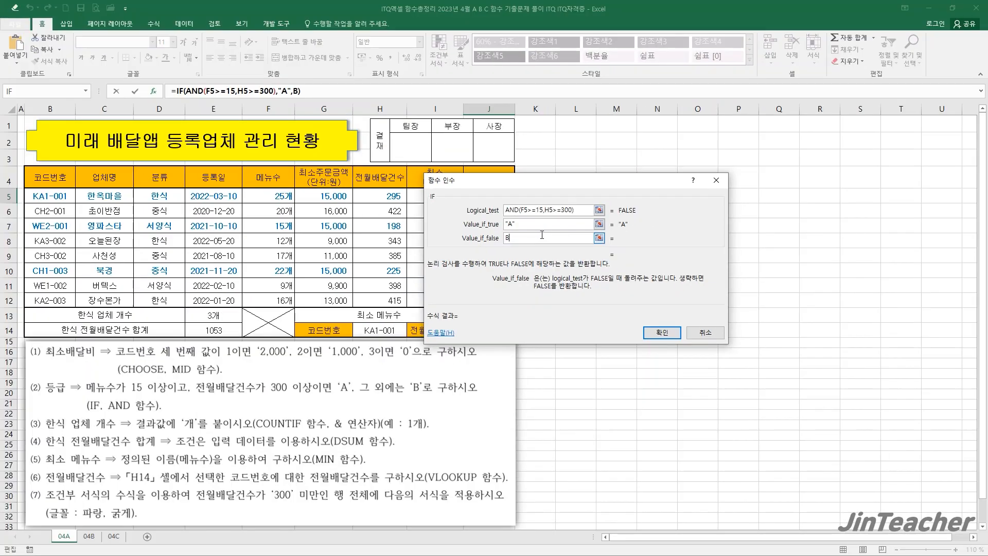
{"action": "left_click", "coordinate": [663, 333]}
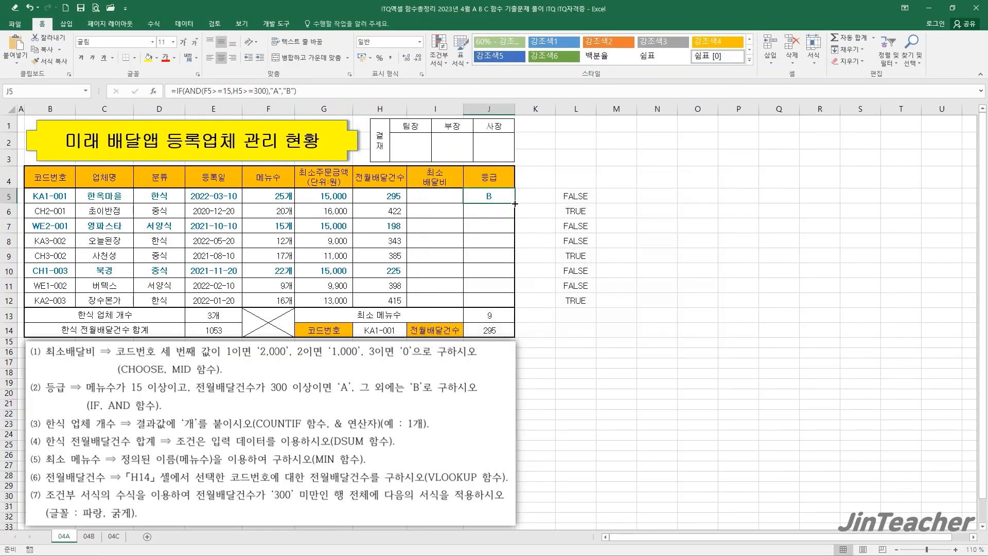
Fill the IF formula from J5 down through J12 without formatting
{"action": "left_click_drag", "start_coordinate": [514, 203], "coordinate": [510, 309]}
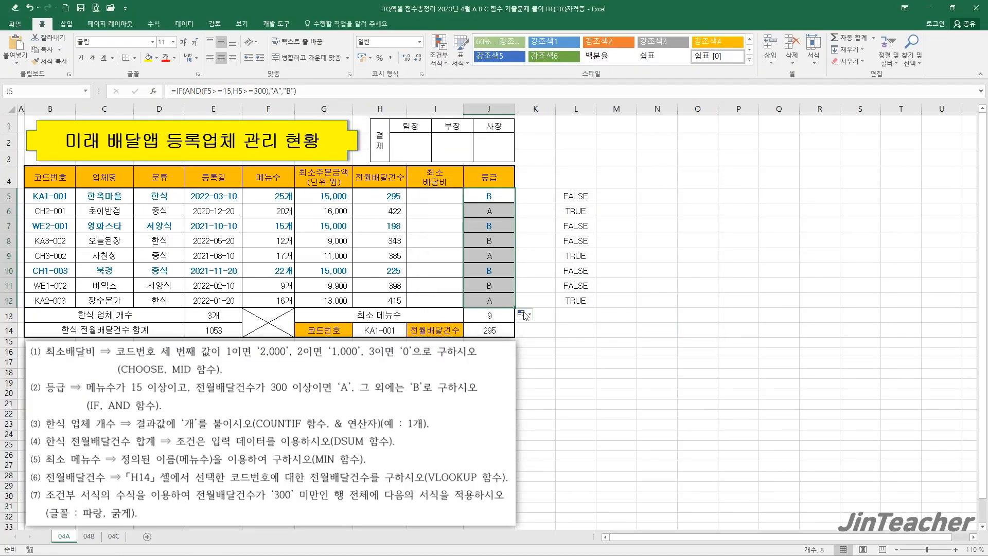
{"action": "left_click", "coordinate": [522, 313]}
{"action": "left_click", "coordinate": [550, 351]}
{"action": "left_click", "coordinate": [501, 301]}
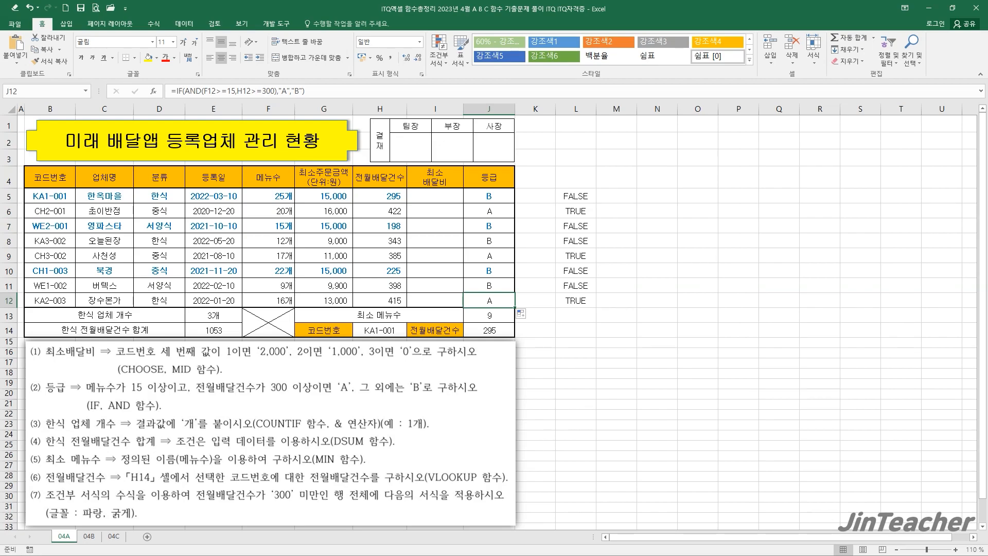
Clear all the grade formulas from J5:J12
{"action": "left_click_drag", "start_coordinate": [501, 214], "coordinate": [494, 284]}
{"action": "key", "text": "Delete"}
{"action": "left_click_drag", "start_coordinate": [492, 198], "coordinate": [487, 303]}
{"action": "key", "text": "Delete"}
Start the grade formula in the emptied cell J5 again with the AND function
{"action": "left_click", "coordinate": [482, 193]}
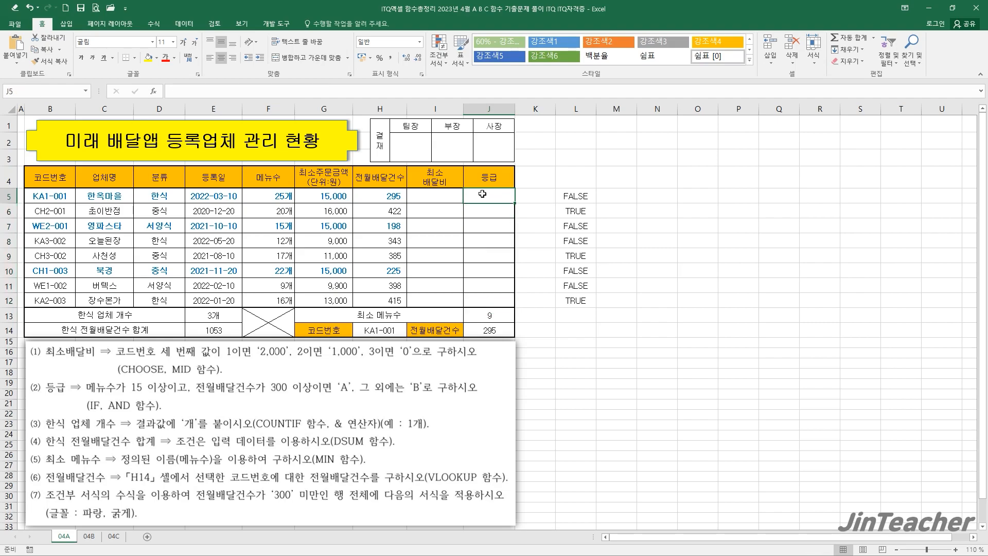
{"action": "left_click", "coordinate": [156, 92]}
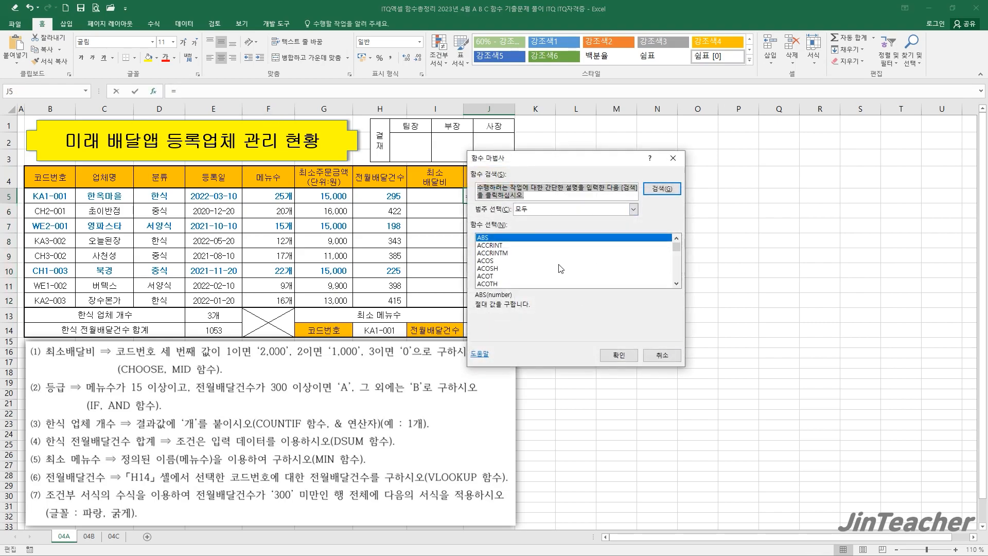
{"action": "scroll", "coordinate": [560, 268], "scroll_direction": "down", "scroll_amount": 3}
{"action": "double_click", "coordinate": [486, 254]}
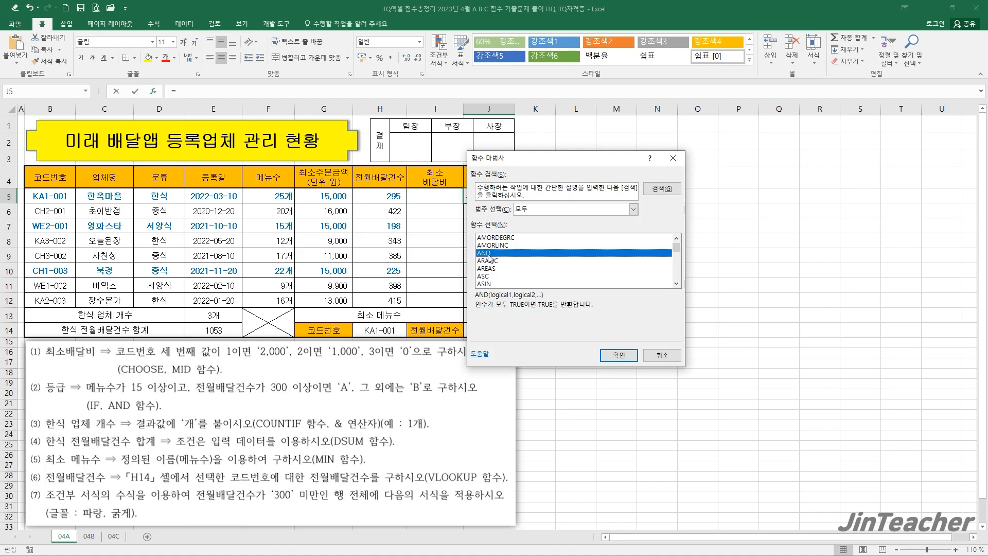
Set the AND conditions to F5>=15 and H5>=300 and complete the formula in J5
{"action": "left_click", "coordinate": [276, 199]}
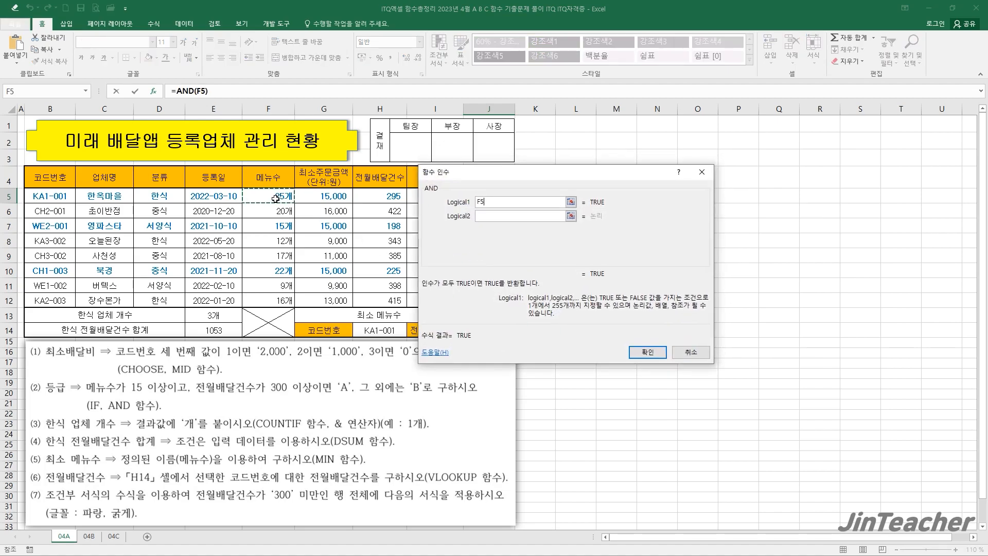
{"action": "type", "text": ">=15"}
{"action": "left_click", "coordinate": [489, 220]}
{"action": "left_click", "coordinate": [392, 198]}
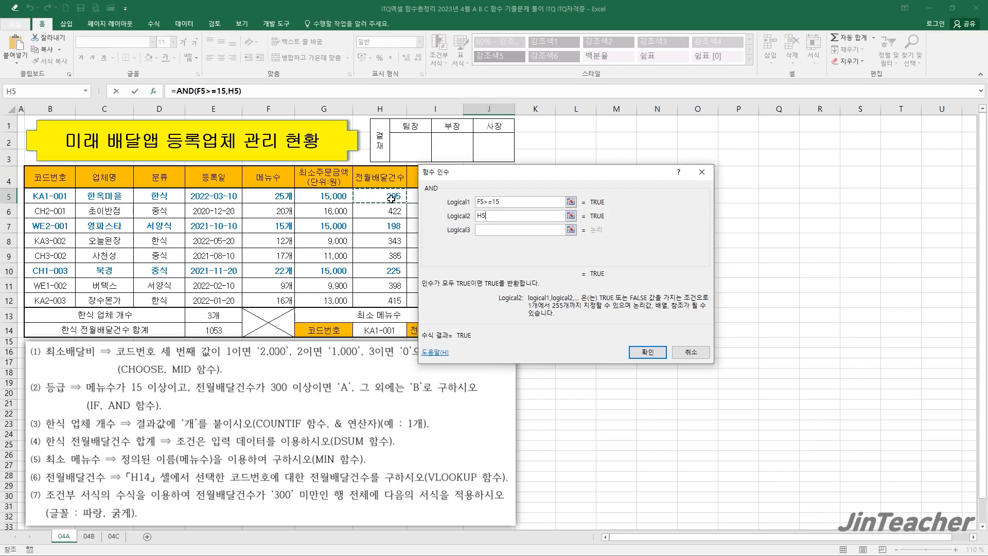
{"action": "type", "text": ">=300"}
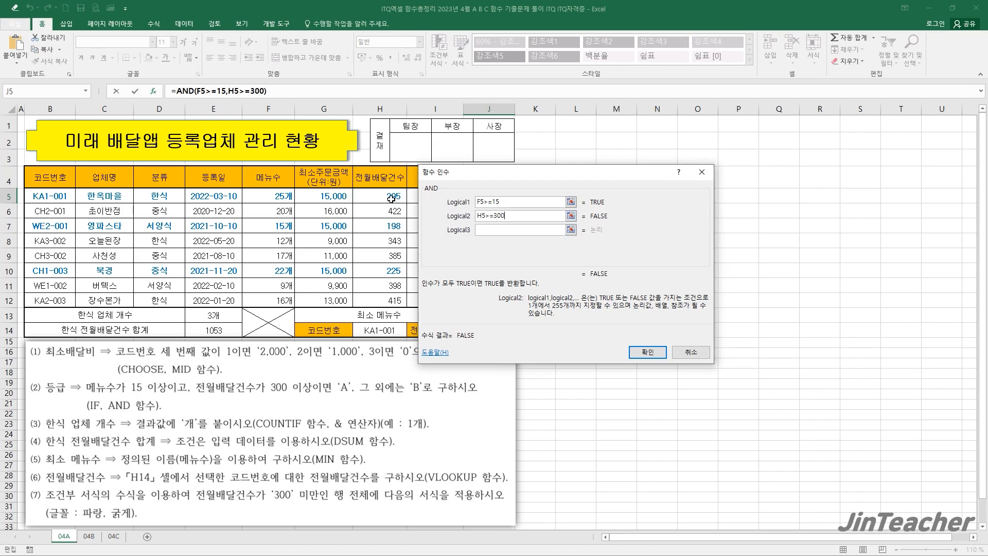
{"action": "left_click", "coordinate": [648, 352]}
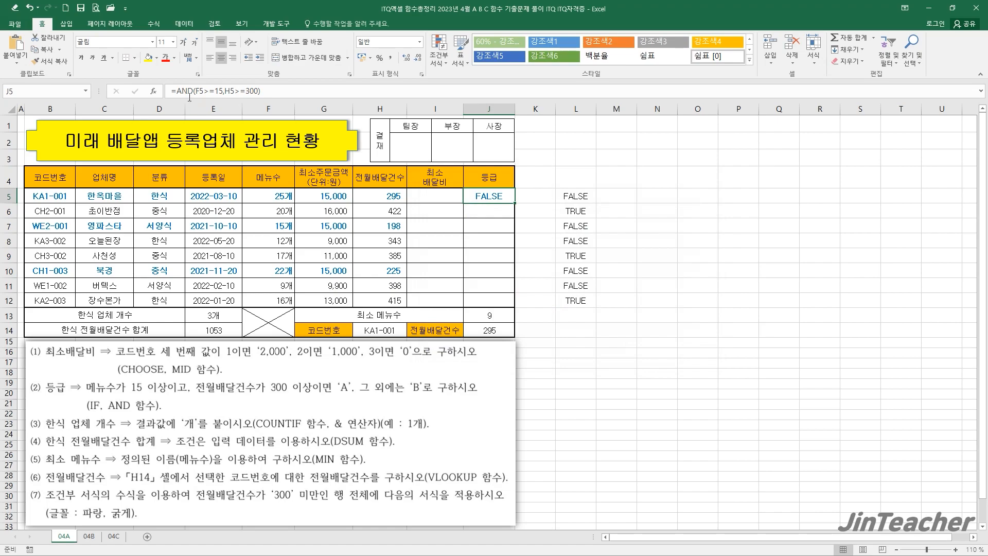
Cut the AND expression after the equals sign in J5's formula and insert the IF function in its place
{"action": "left_click_drag", "start_coordinate": [177, 91], "coordinate": [261, 91]}
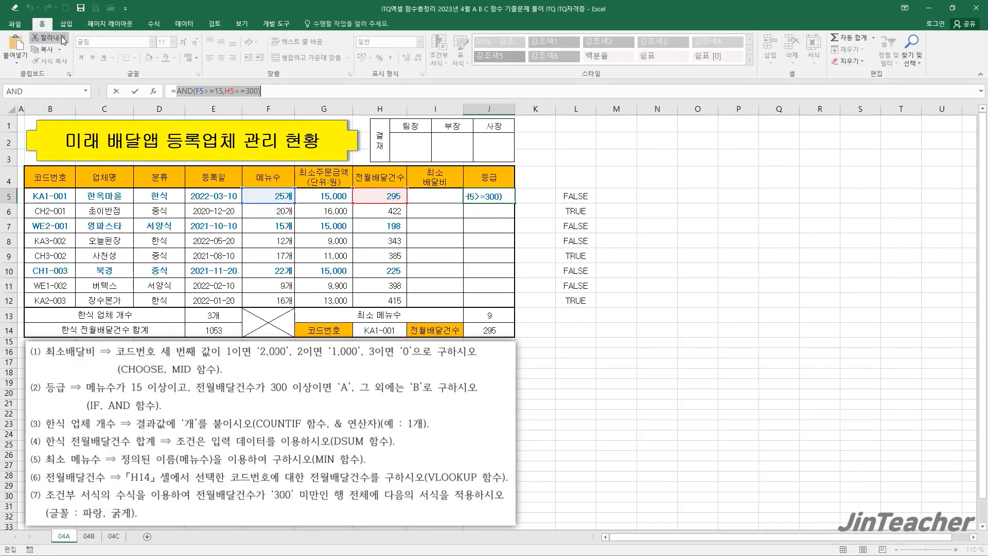
{"action": "left_click", "coordinate": [60, 36]}
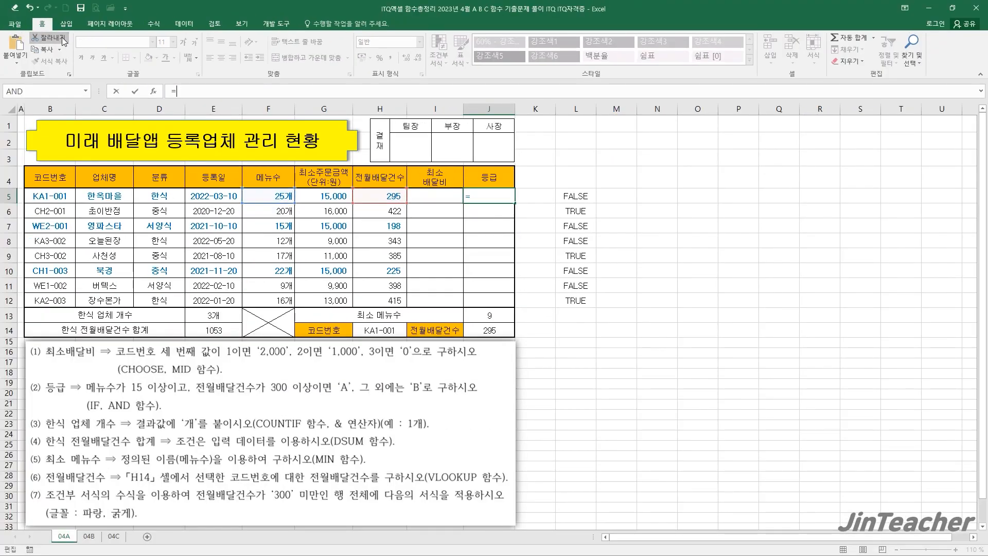
{"action": "left_click", "coordinate": [154, 91]}
{"action": "left_click", "coordinate": [545, 273]}
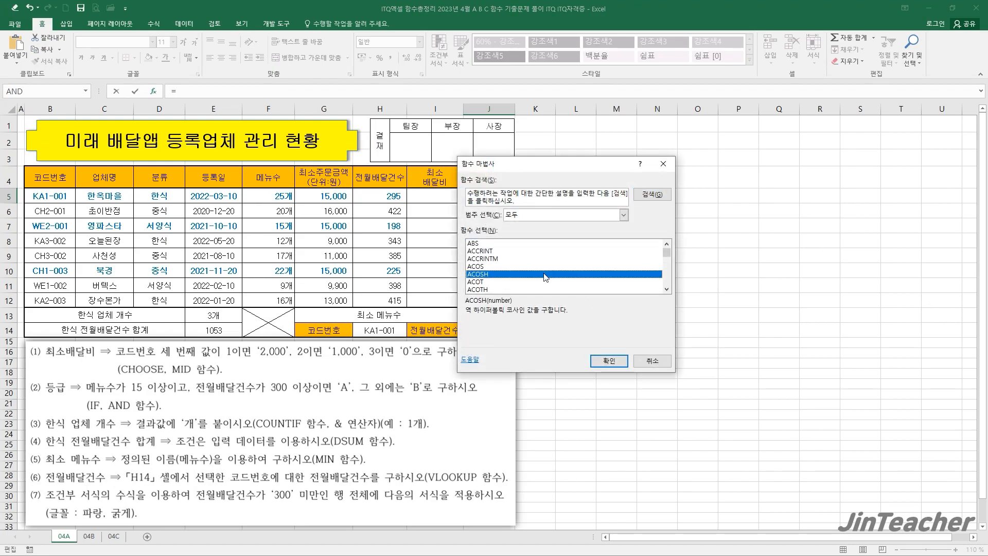
{"action": "key", "text": "i"}
{"action": "scroll", "coordinate": [545, 274], "scroll_direction": "down", "scroll_amount": 1}
{"action": "left_click", "coordinate": [616, 361]}
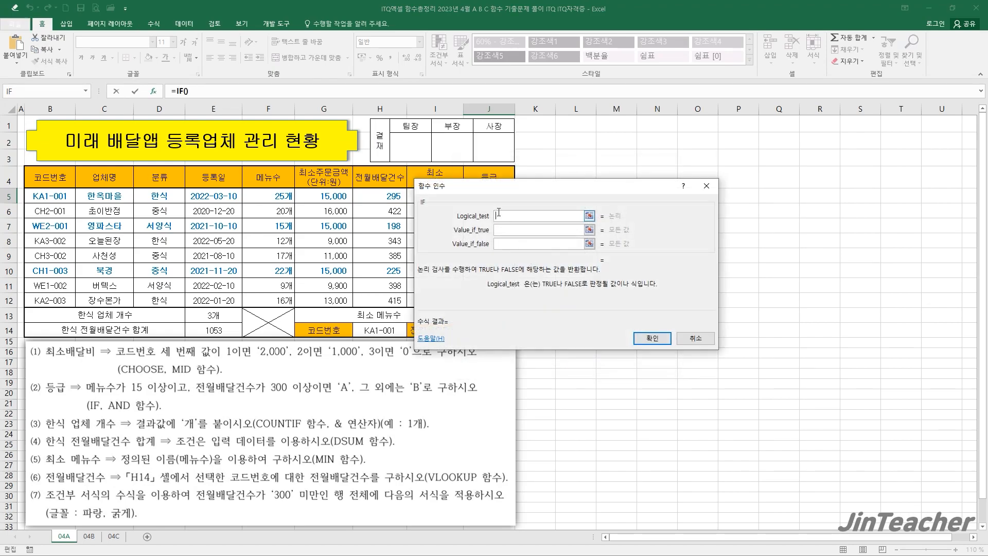
Paste AND(F5>=15,H5>=300) as IF's logical test, return "A" if true and "B" if false, and complete the formula
{"action": "right_click", "coordinate": [506, 215]}
{"action": "left_click", "coordinate": [520, 248]}
{"action": "left_click", "coordinate": [530, 232]}
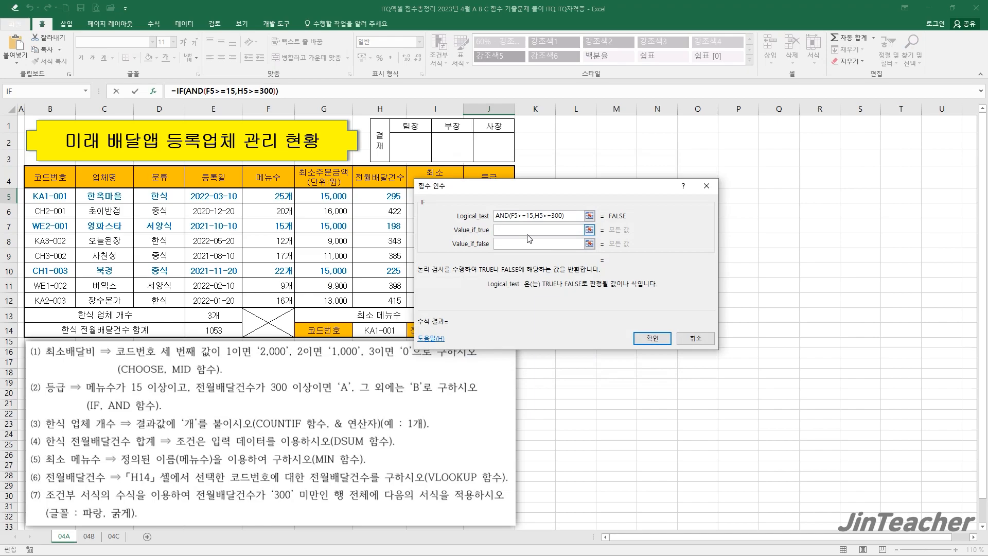
{"action": "type", "text": "A"}
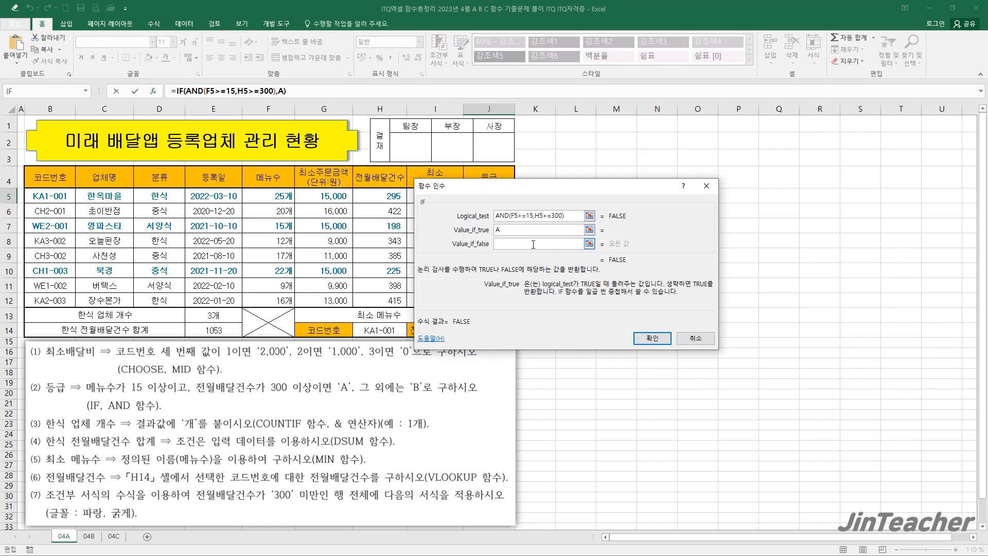
{"action": "left_click", "coordinate": [533, 244]}
{"action": "type", "text": "B"}
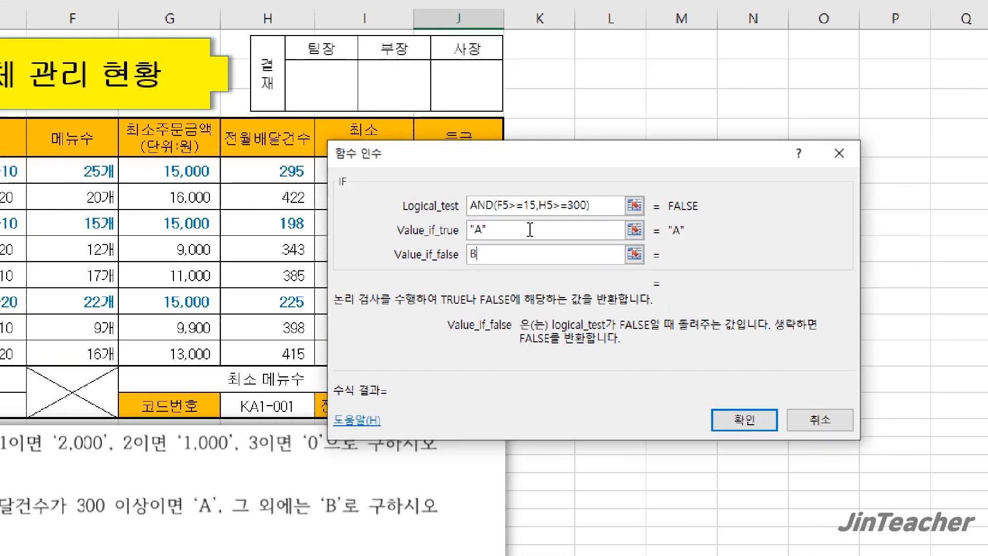
{"action": "left_click", "coordinate": [530, 229]}
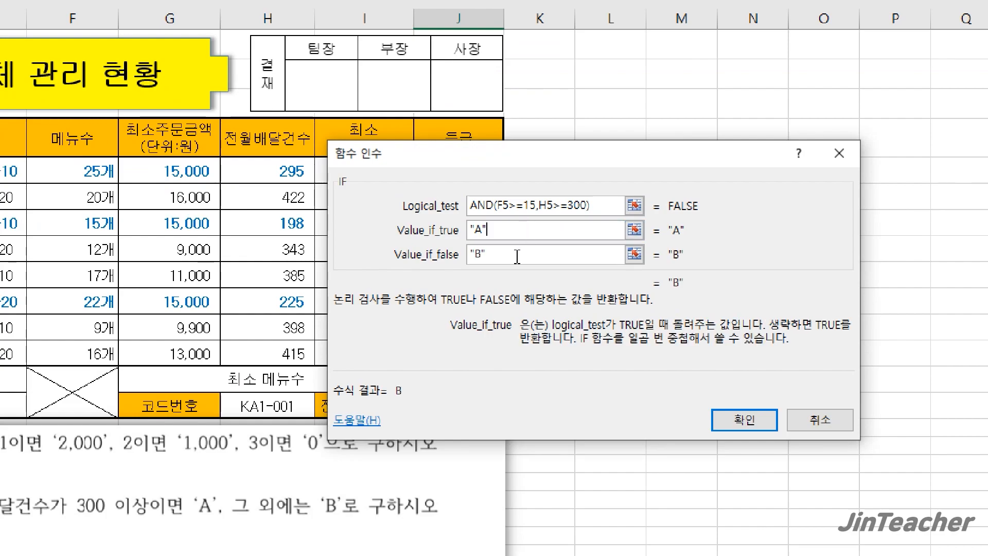
{"action": "left_click", "coordinate": [523, 244]}
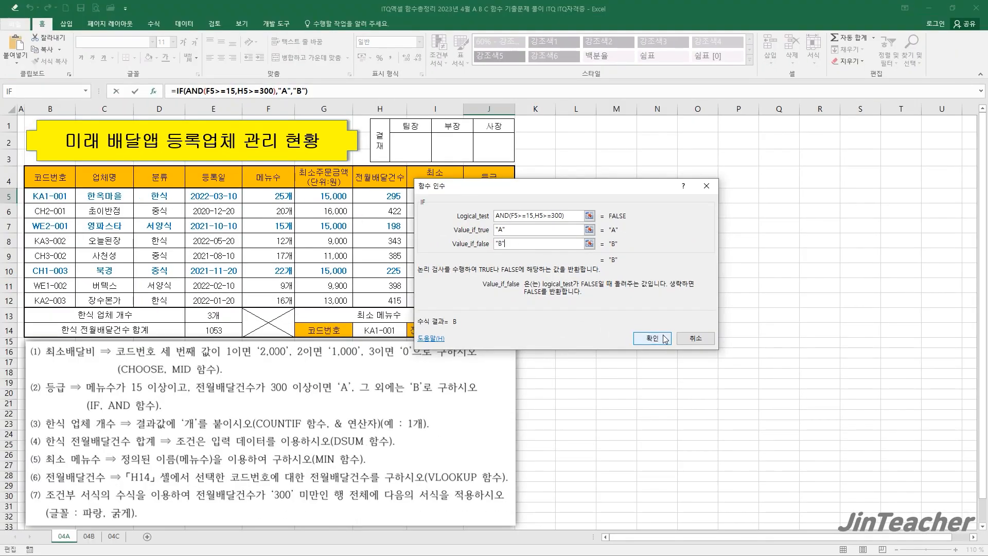
{"action": "left_click", "coordinate": [666, 340]}
Fill the grade formula from J5 down through J12 without formatting
{"action": "left_click_drag", "start_coordinate": [516, 203], "coordinate": [514, 304]}
{"action": "left_click", "coordinate": [523, 321]}
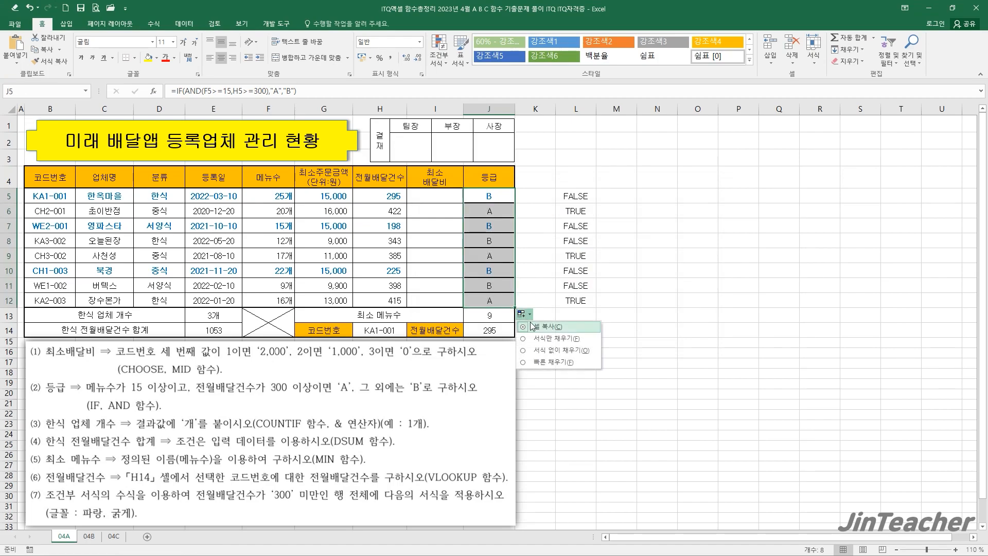
{"action": "left_click", "coordinate": [571, 352]}
{"action": "left_click", "coordinate": [493, 302]}
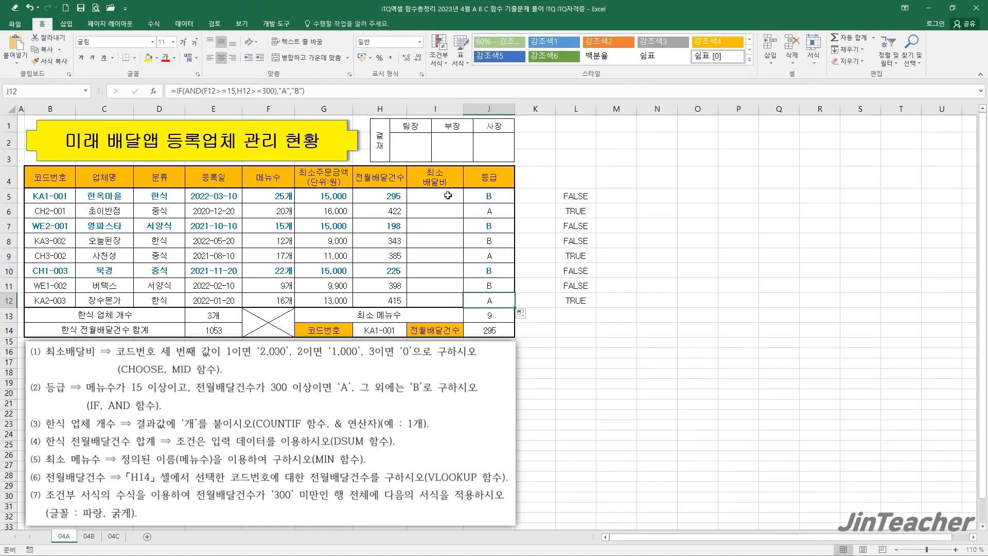
Start the minimum delivery fee formula in I5 with the MID function
{"action": "left_click", "coordinate": [447, 195]}
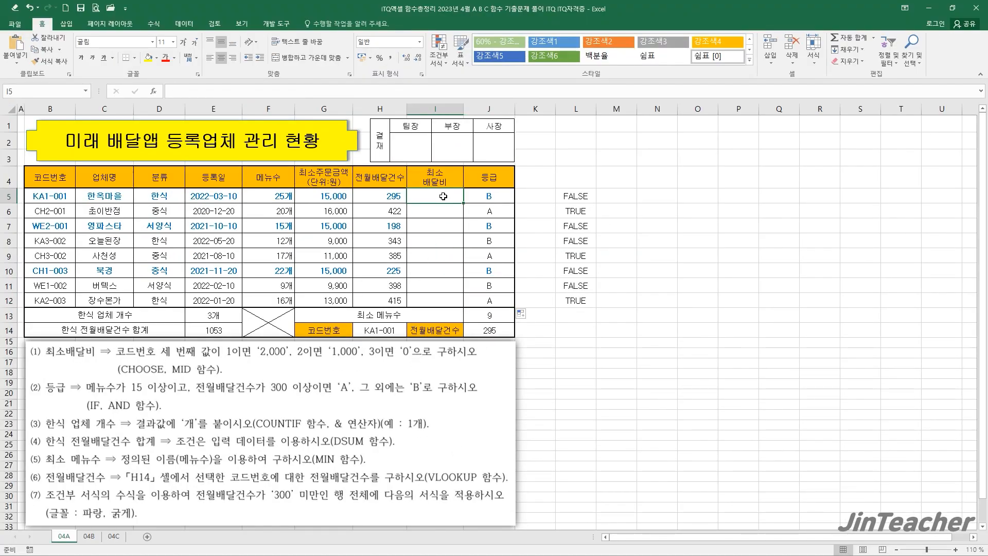
{"action": "left_click", "coordinate": [156, 91]}
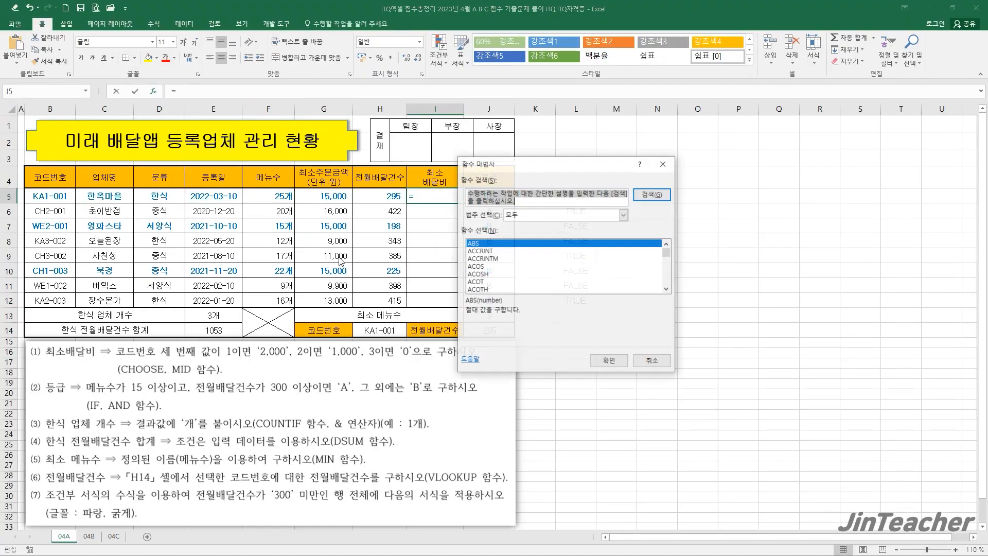
{"action": "left_click", "coordinate": [528, 280]}
{"action": "key", "text": "m"}
{"action": "scroll", "coordinate": [528, 279], "scroll_direction": "down", "scroll_amount": 2}
{"action": "left_click", "coordinate": [504, 290]}
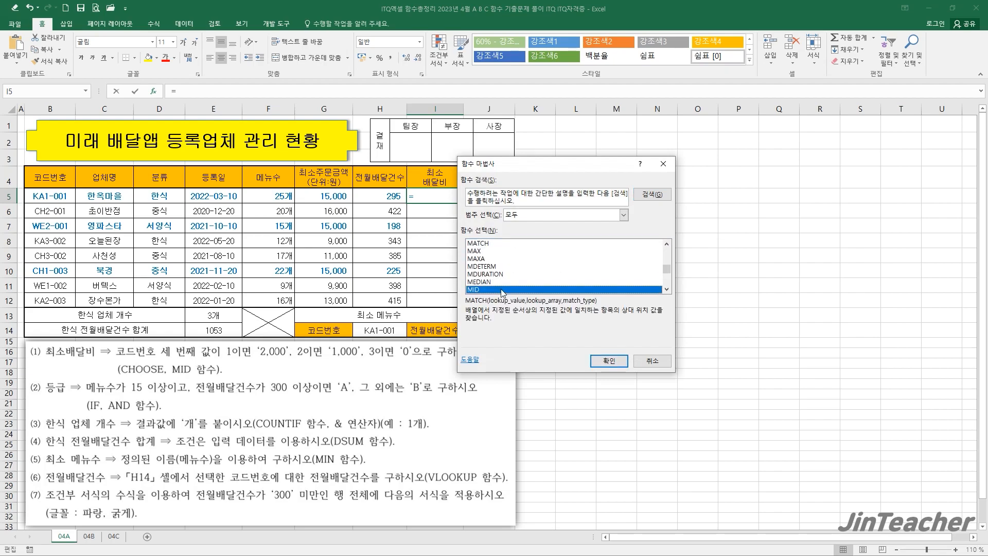
{"action": "left_click", "coordinate": [610, 360]}
Set MID to extract 1 character from B5 starting at position 3 and complete the formula
{"action": "left_click_drag", "start_coordinate": [526, 315], "coordinate": [200, 306]}
{"action": "left_click", "coordinate": [77, 164]}
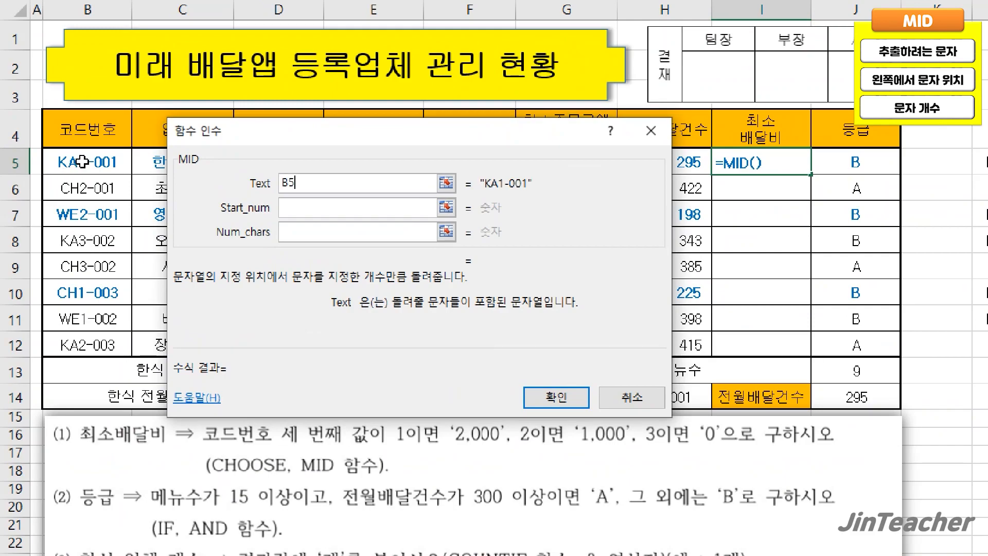
{"action": "left_click", "coordinate": [350, 211]}
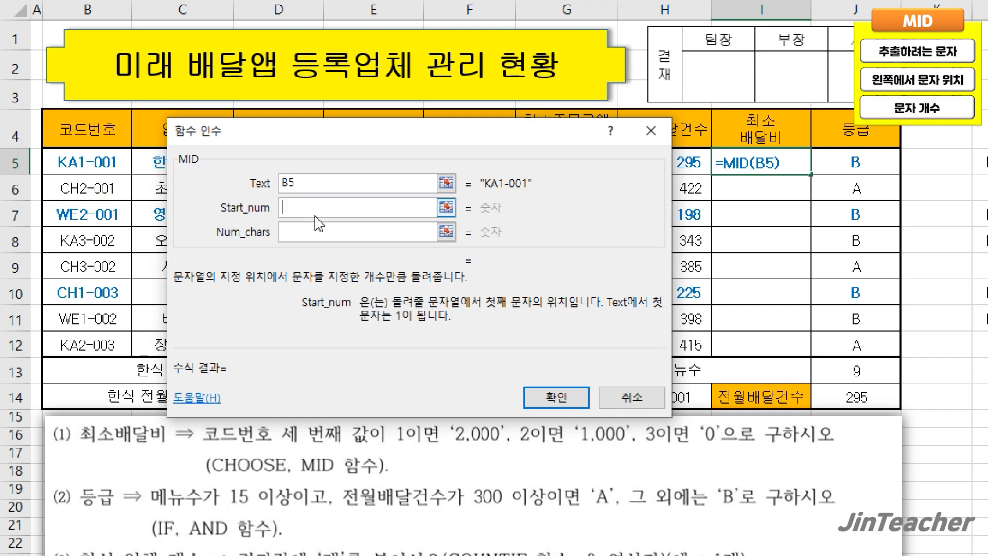
{"action": "type", "text": "3"}
{"action": "key", "text": "Tab"}
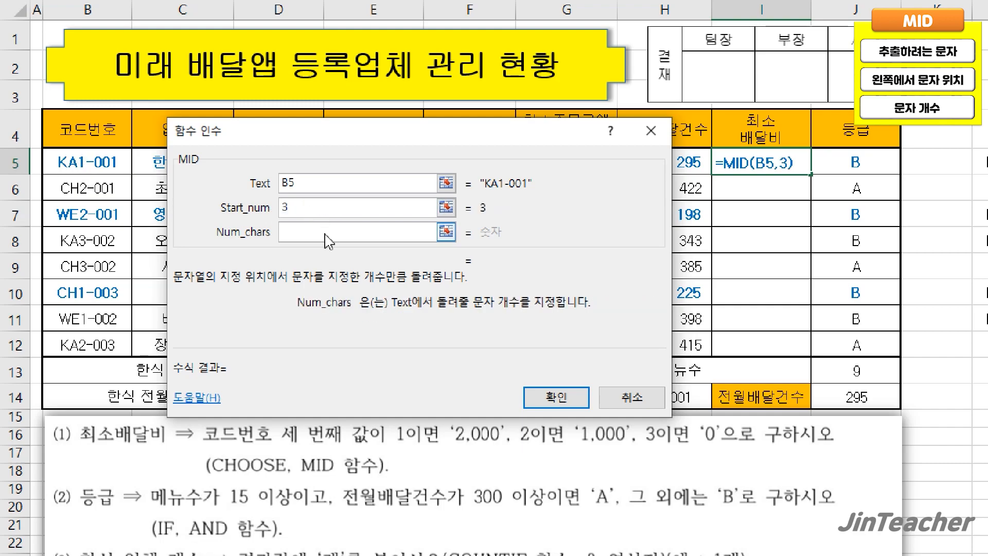
{"action": "type", "text": "1"}
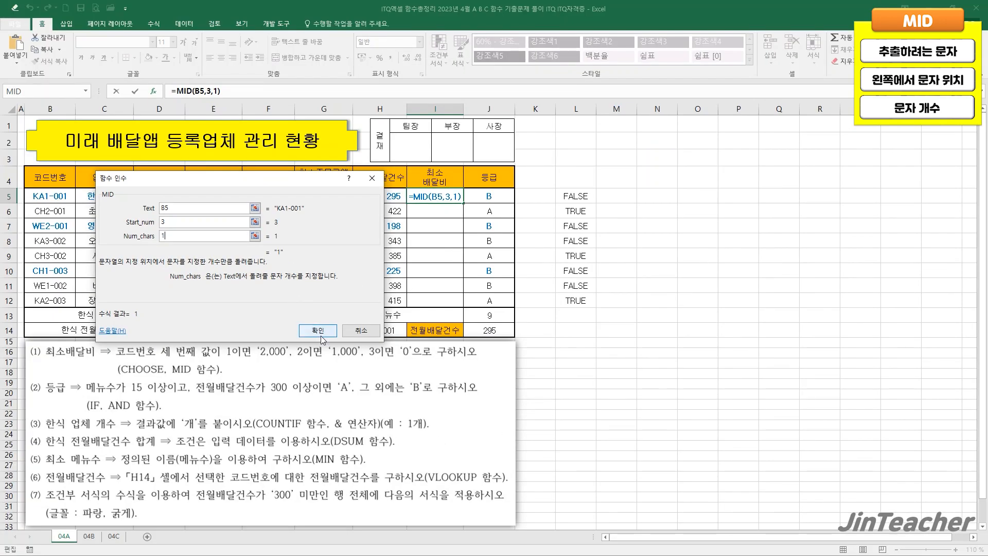
{"action": "left_click", "coordinate": [557, 397]}
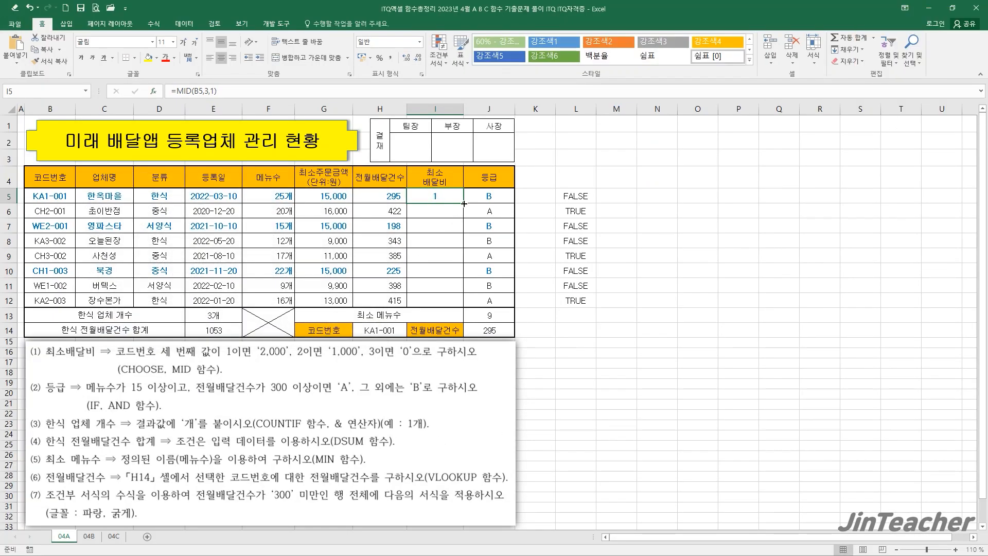
Fill the MID formula from I5 down through I12 as a trial and undo the fill
{"action": "left_click_drag", "start_coordinate": [463, 203], "coordinate": [465, 303]}
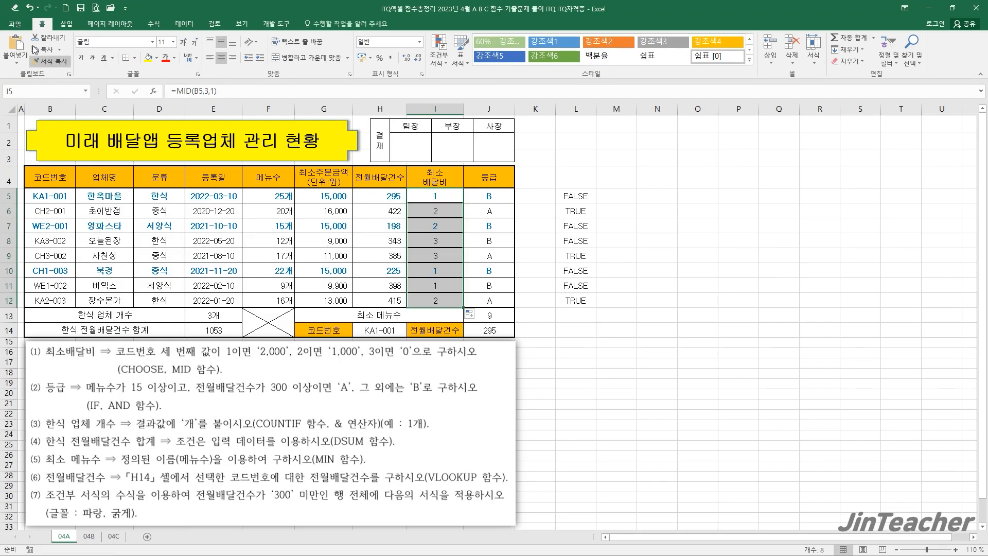
{"action": "left_click", "coordinate": [29, 7]}
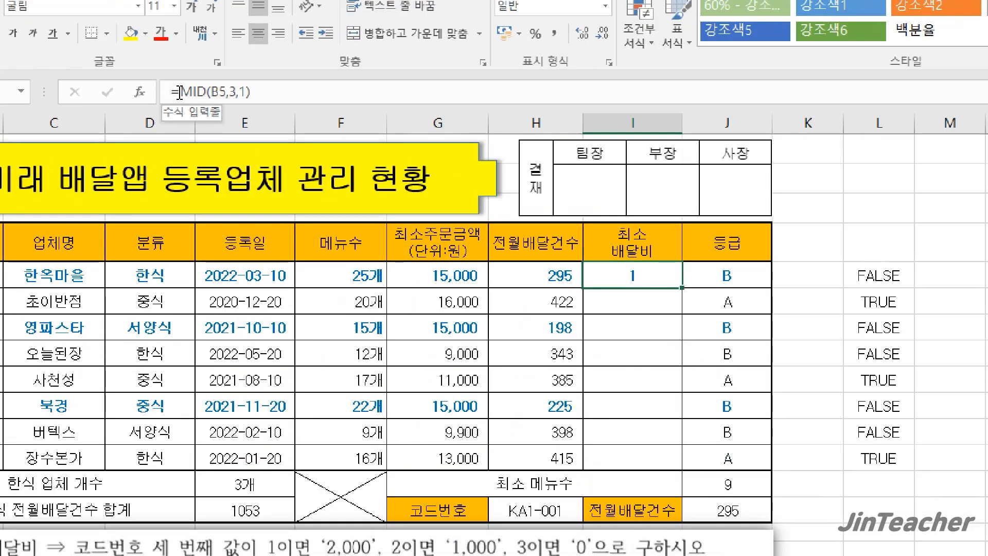
Cut the MID expression after the equals sign in I5's formula and insert the CHOOSE function in its place
{"action": "left_click_drag", "start_coordinate": [179, 92], "coordinate": [251, 91]}
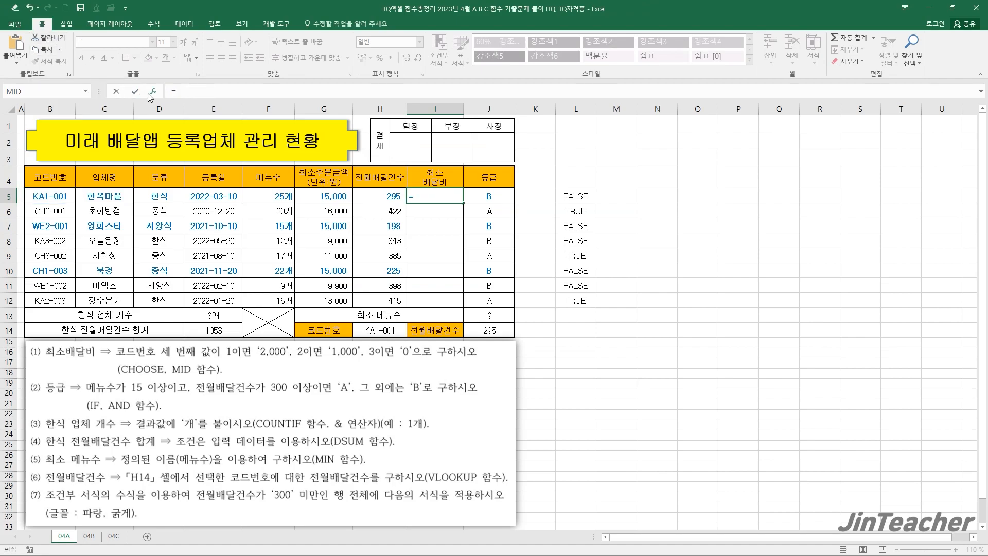
{"action": "left_click", "coordinate": [149, 94]}
{"action": "left_click", "coordinate": [288, 257]}
{"action": "key", "text": "c"}
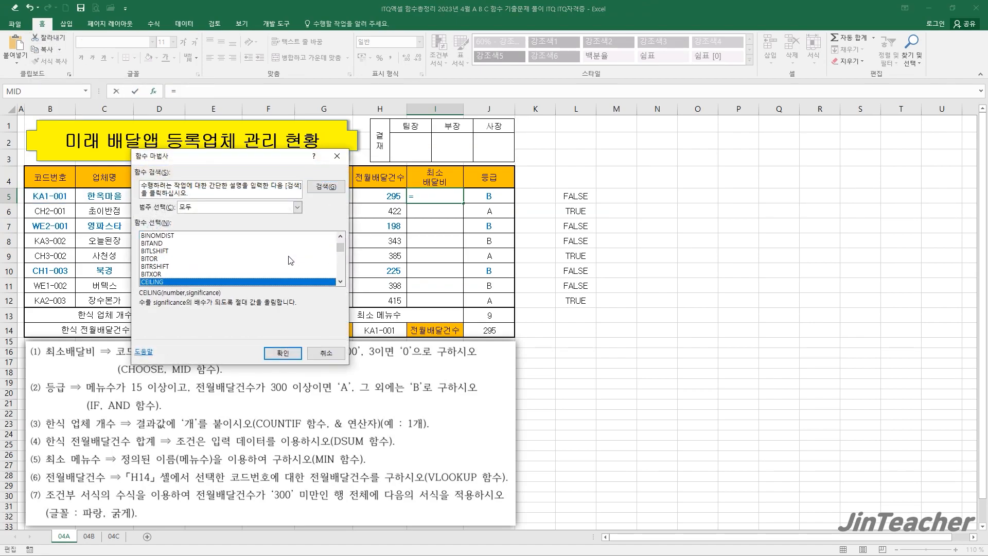
{"action": "scroll", "coordinate": [290, 260], "scroll_direction": "down", "scroll_amount": 5}
{"action": "left_click", "coordinate": [180, 282]}
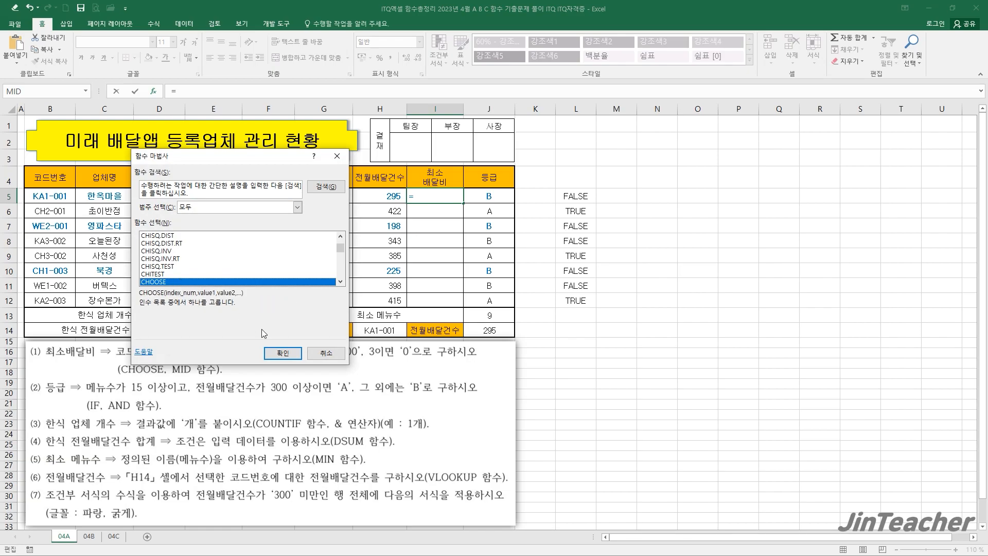
{"action": "left_click", "coordinate": [283, 353]}
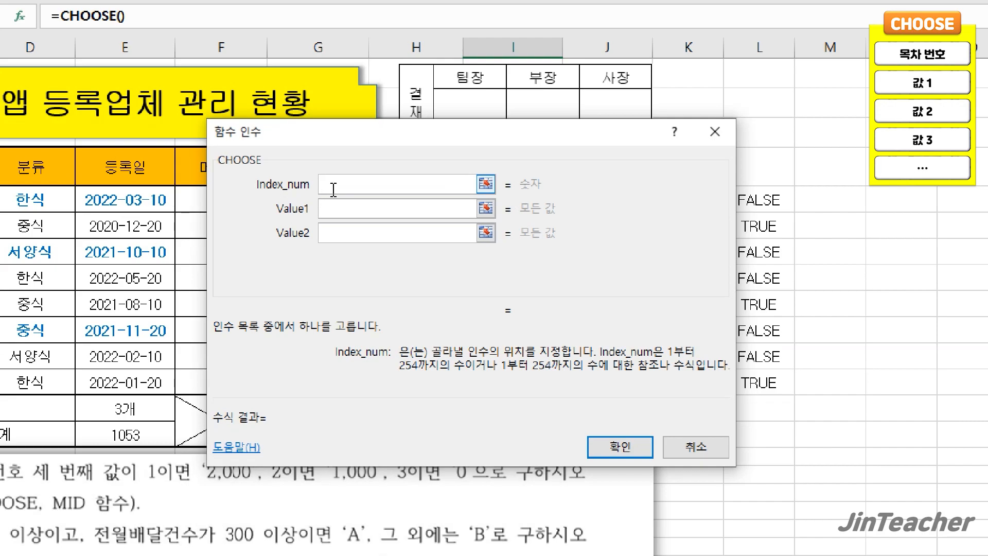
Paste the cut MID(B5,3,1) expression as the index number of CHOOSE
{"action": "right_click", "coordinate": [333, 189]}
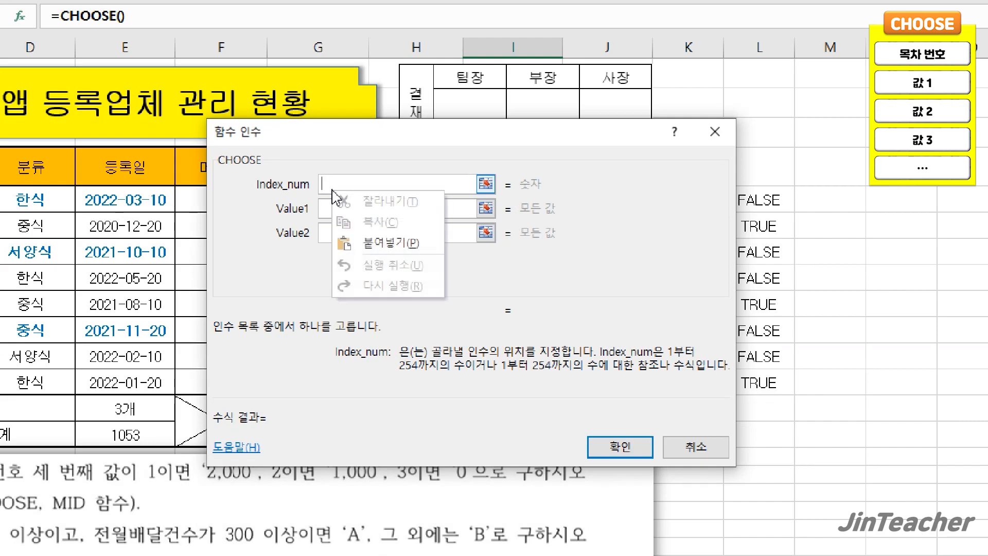
{"action": "left_click", "coordinate": [423, 252]}
{"action": "left_click", "coordinate": [381, 217]}
{"action": "left_click", "coordinate": [370, 236]}
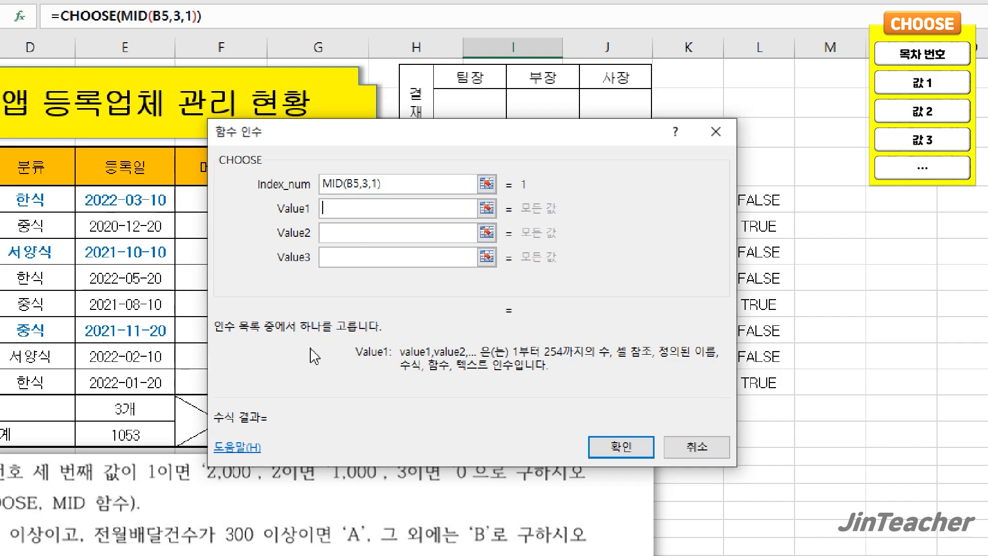
Set the CHOOSE values to 2000, 1000 and 0 and complete the formula in I5
{"action": "type", "text": "20000"}
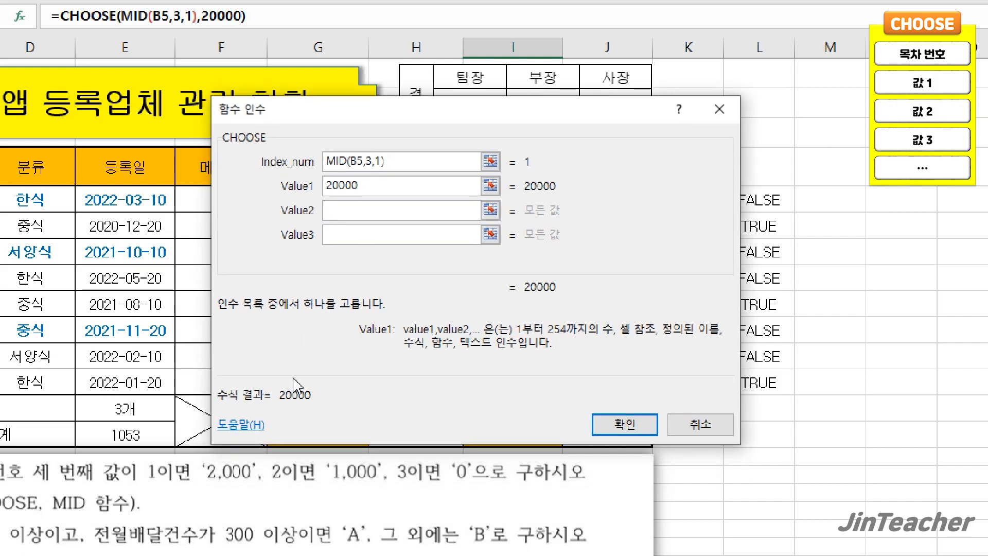
{"action": "key", "text": "BackSpace"}
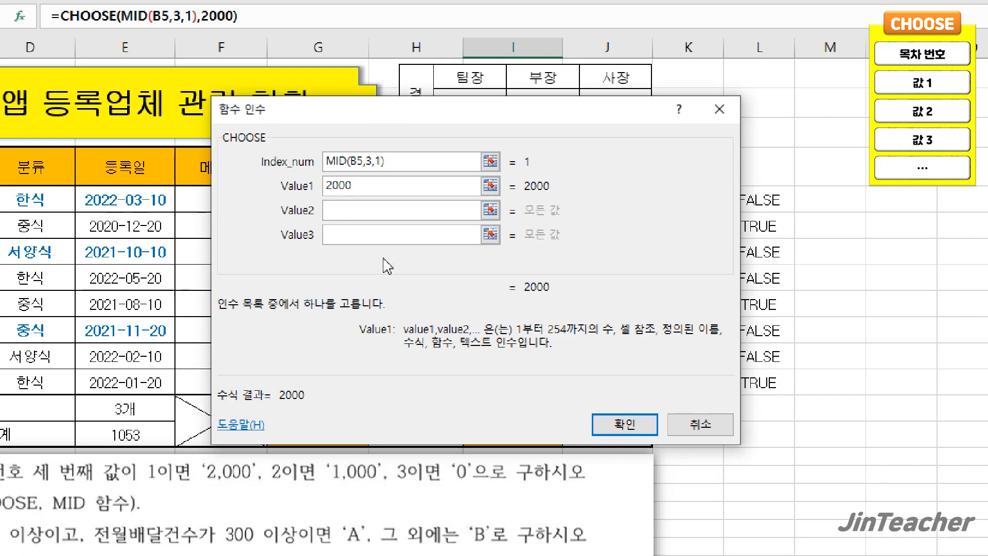
{"action": "left_click", "coordinate": [394, 216]}
{"action": "type", "text": "1000"}
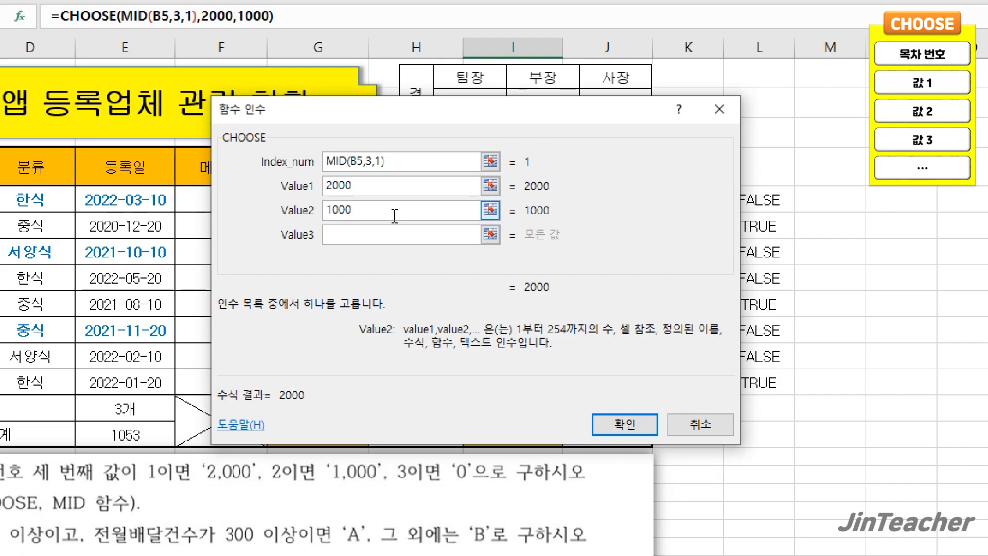
{"action": "key", "text": "Tab"}
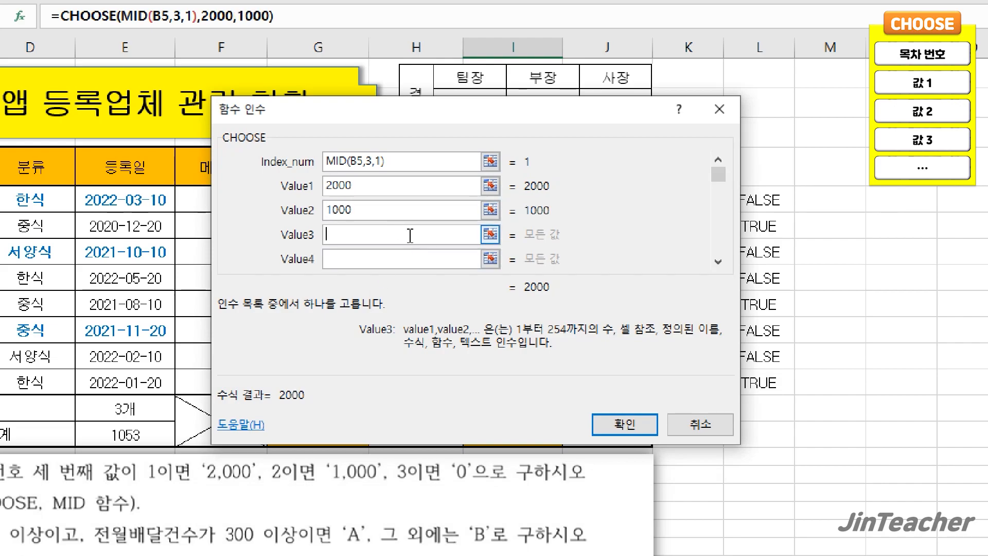
{"action": "type", "text": "0"}
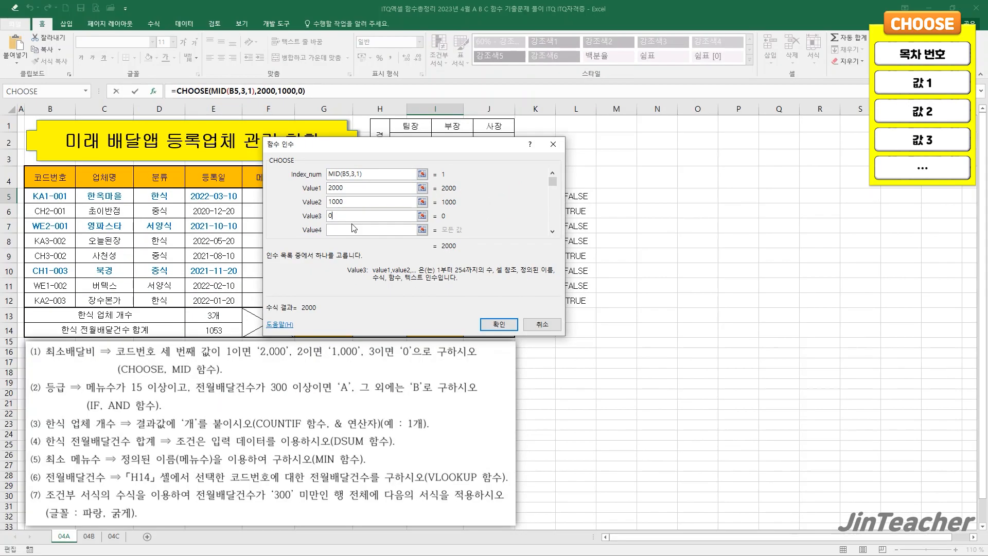
{"action": "left_click", "coordinate": [507, 324]}
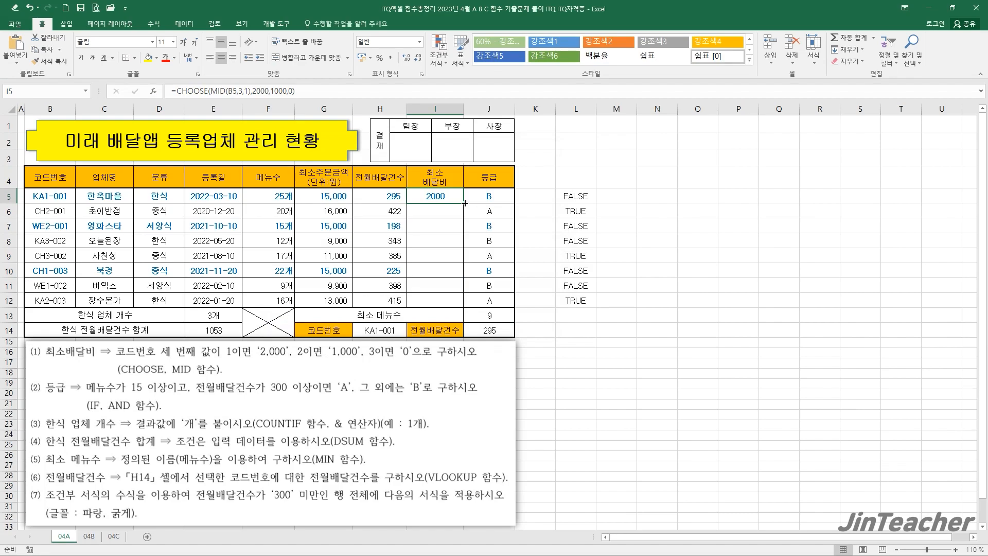
Fill the CHOOSE formula from I5 down through I12 without formatting
{"action": "left_click_drag", "start_coordinate": [465, 203], "coordinate": [459, 306]}
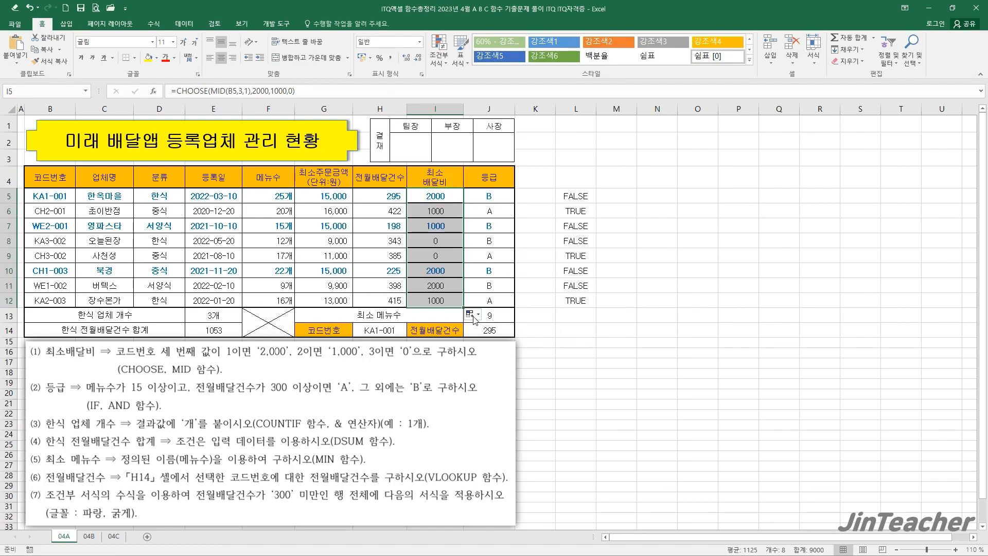
{"action": "left_click", "coordinate": [474, 316]}
{"action": "left_click", "coordinate": [498, 352]}
{"action": "left_click", "coordinate": [451, 302]}
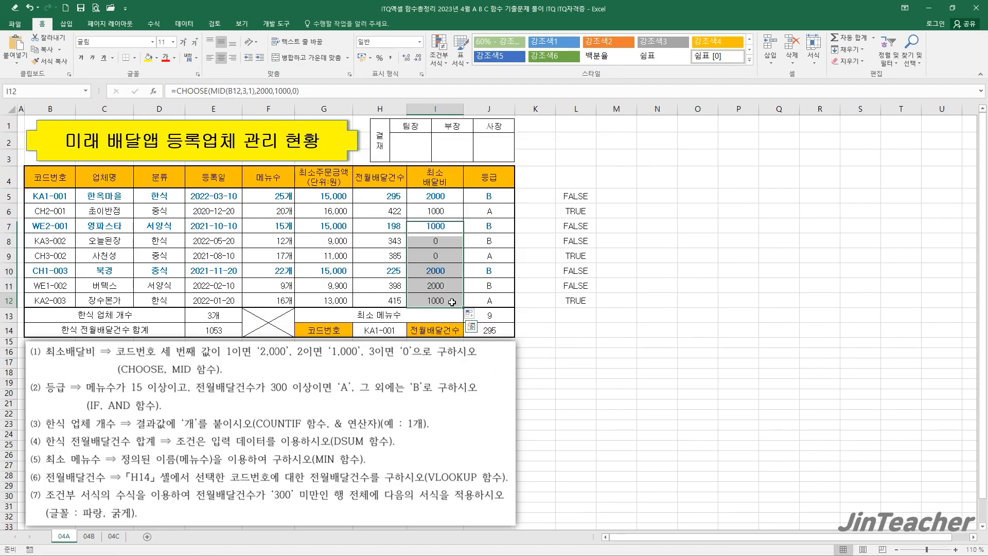
{"action": "left_click", "coordinate": [452, 302]}
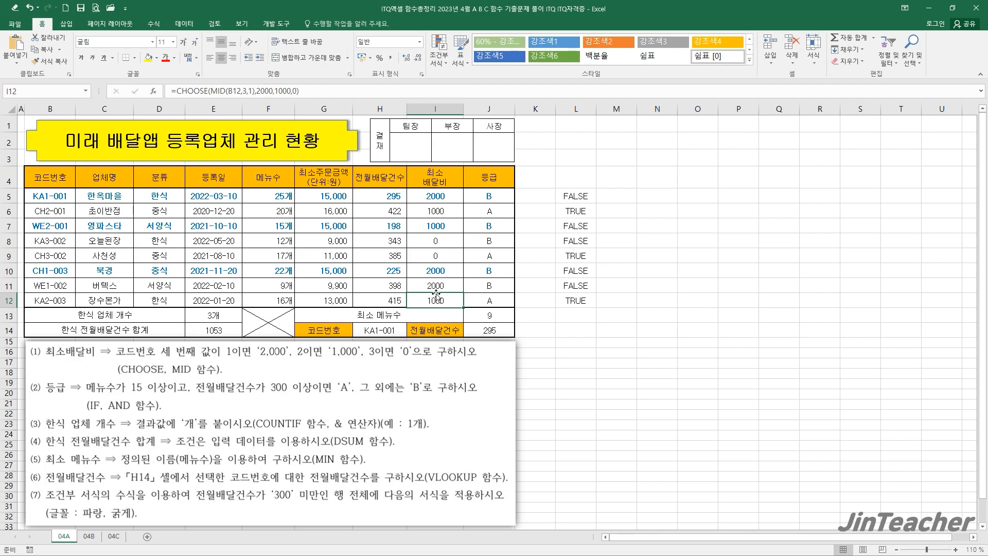
Right-align the numeric results in I5:I12, J13:J14 and E14 and apply the comma style to them
{"action": "left_click", "coordinate": [216, 316]}
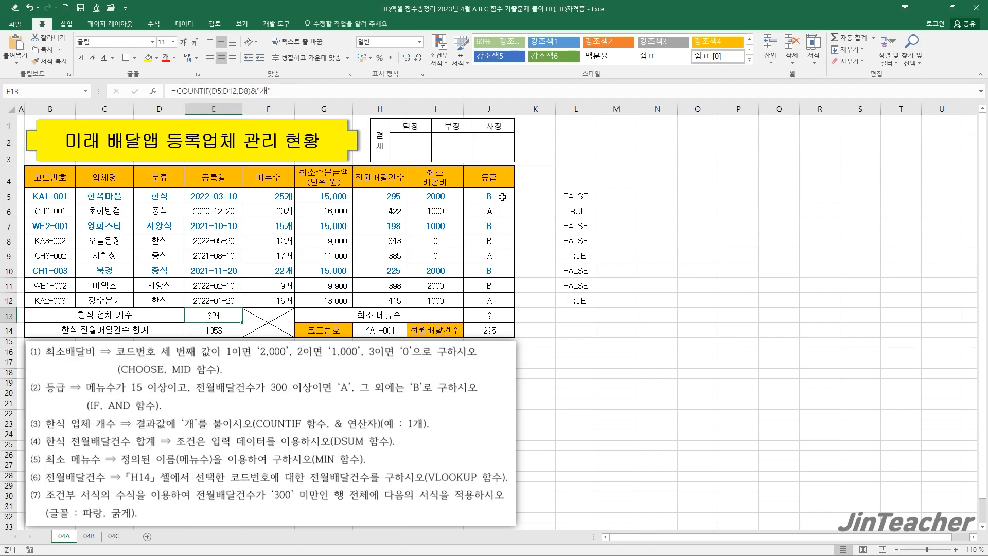
{"action": "left_click_drag", "start_coordinate": [502, 196], "coordinate": [492, 301]}
{"action": "left_click_drag", "start_coordinate": [445, 191], "coordinate": [486, 329]}
{"action": "left_click", "coordinate": [235, 335], "text": "ctrl"}
{"action": "left_click", "coordinate": [228, 58]}
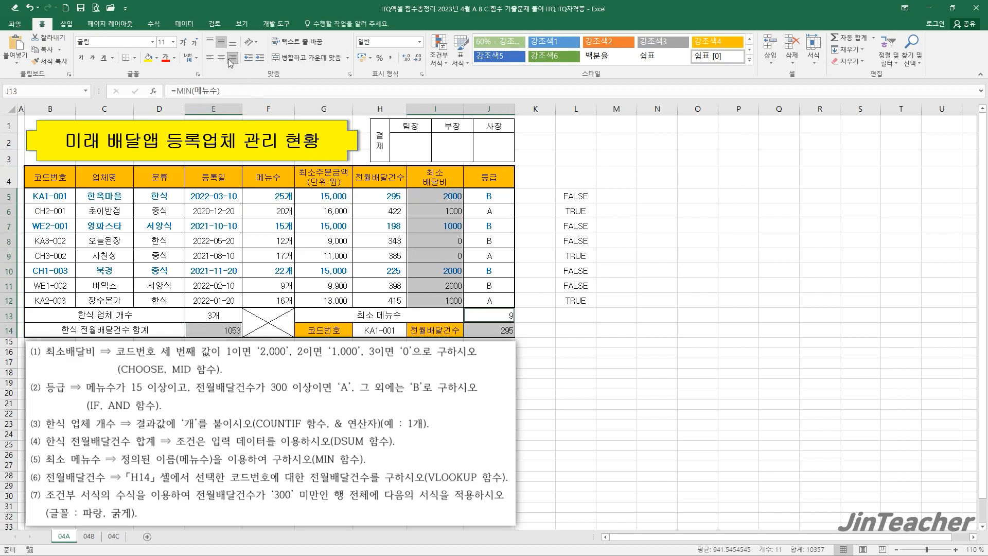
{"action": "left_click", "coordinate": [390, 58]}
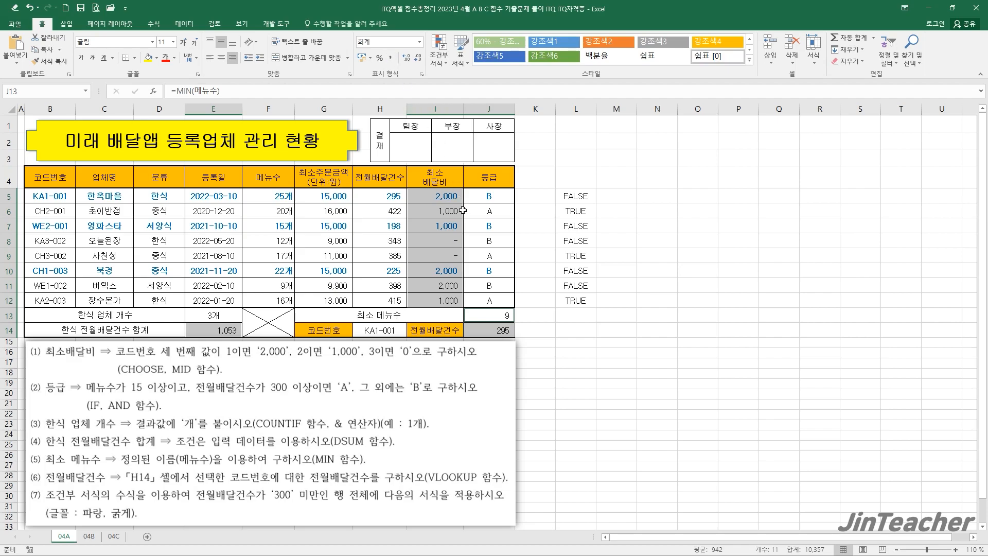
{"action": "left_click", "coordinate": [457, 231]}
{"action": "left_click", "coordinate": [496, 333]}
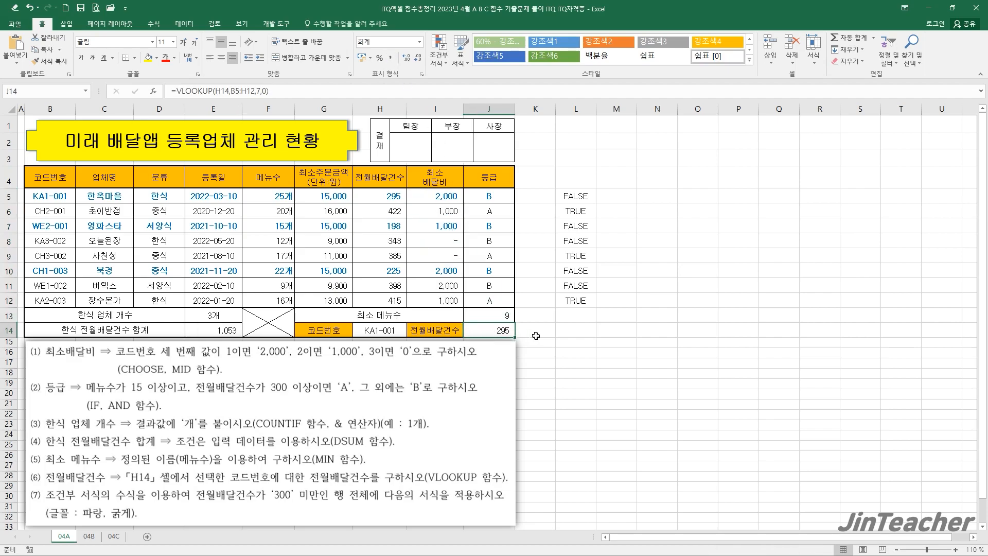
{"action": "left_click", "coordinate": [571, 330]}
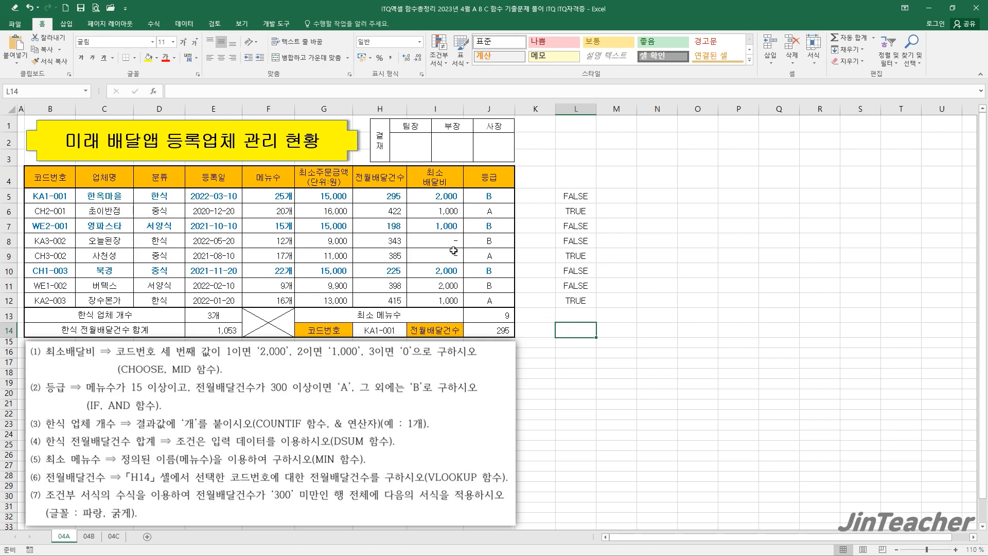
{"action": "left_click", "coordinate": [228, 329]}
{"action": "left_click", "coordinate": [490, 327]}
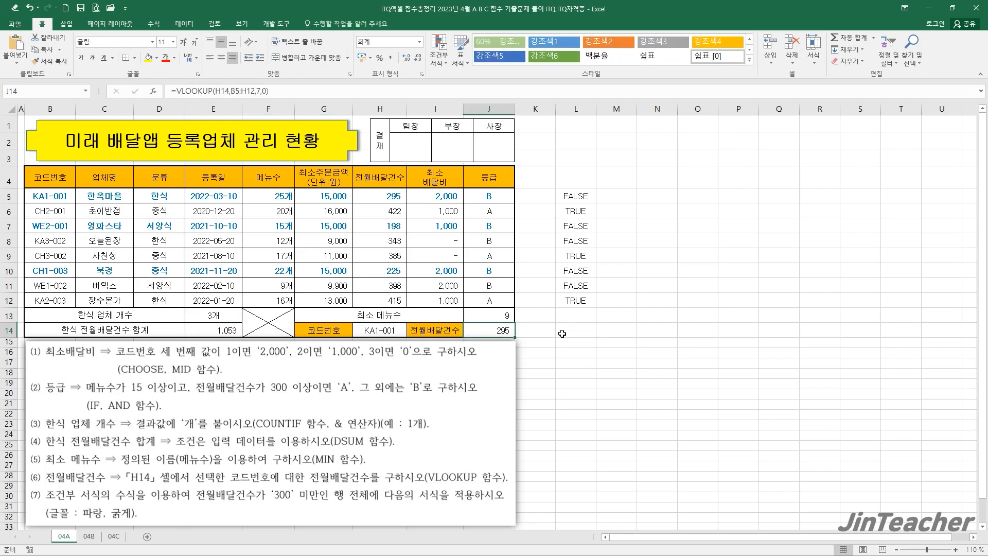
{"action": "left_click", "coordinate": [562, 333]}
Switch to sheet 04B and look over the years of membership in column E
{"action": "left_click", "coordinate": [89, 536]}
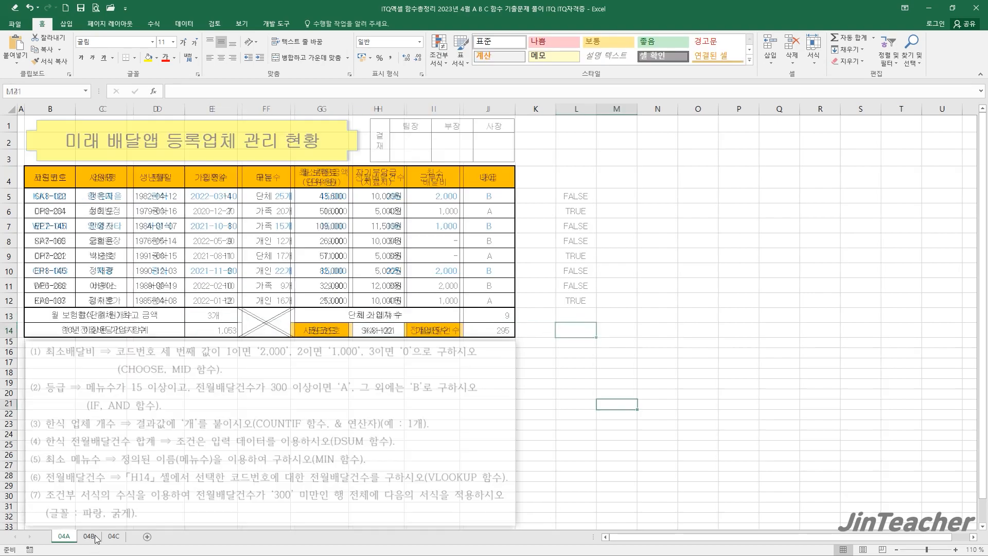
{"action": "left_click", "coordinate": [502, 333]}
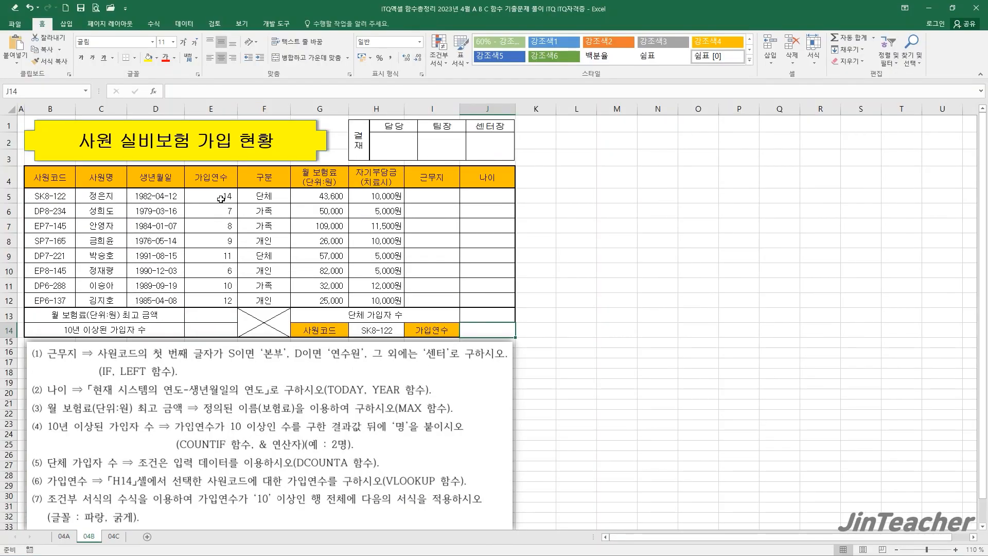
{"action": "left_click_drag", "start_coordinate": [221, 199], "coordinate": [218, 315]}
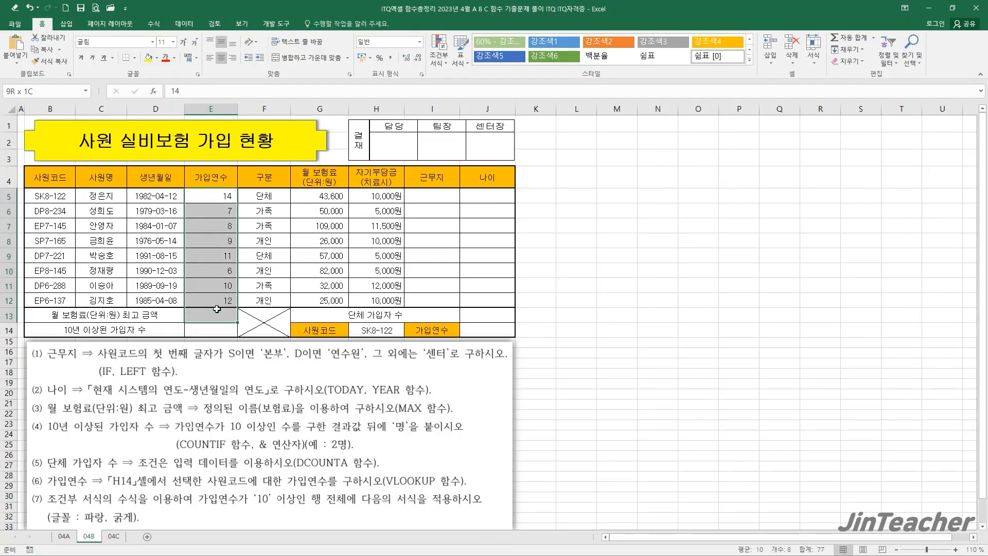
{"action": "left_click", "coordinate": [216, 108]}
Start a formula-based conditional formatting rule for B5:J12 with the condition =$E5>=10
{"action": "left_click_drag", "start_coordinate": [36, 195], "coordinate": [507, 304]}
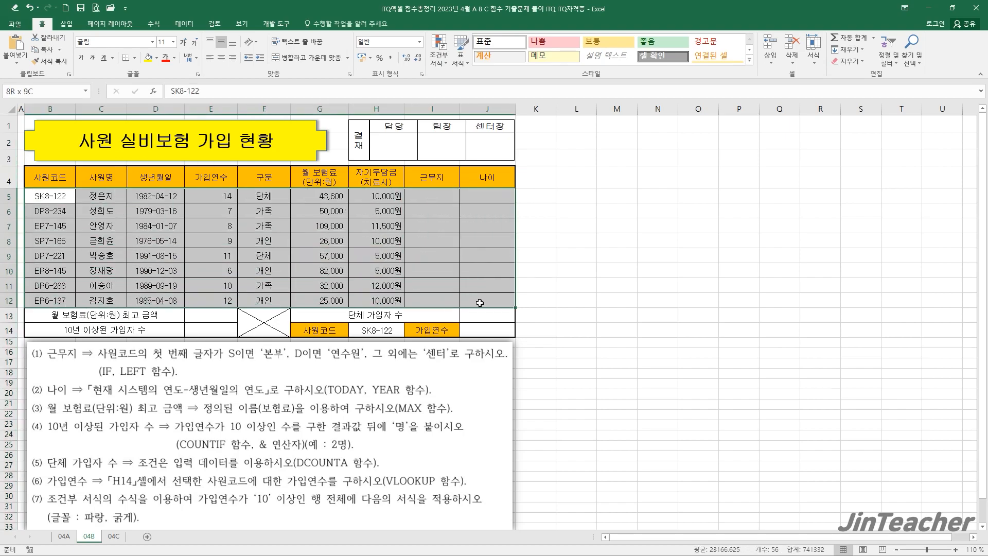
{"action": "left_click", "coordinate": [439, 65]}
{"action": "left_click", "coordinate": [462, 189]}
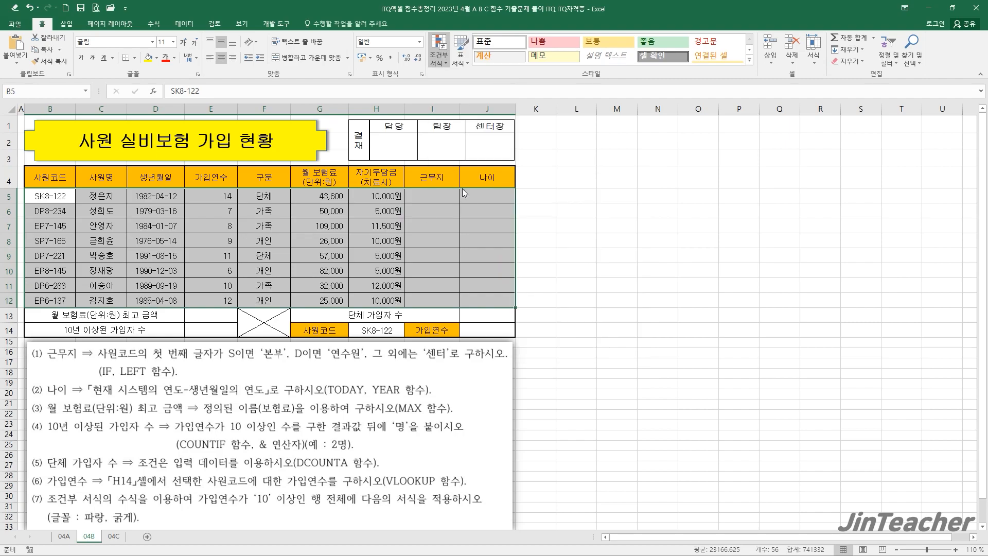
{"action": "left_click", "coordinate": [309, 229]}
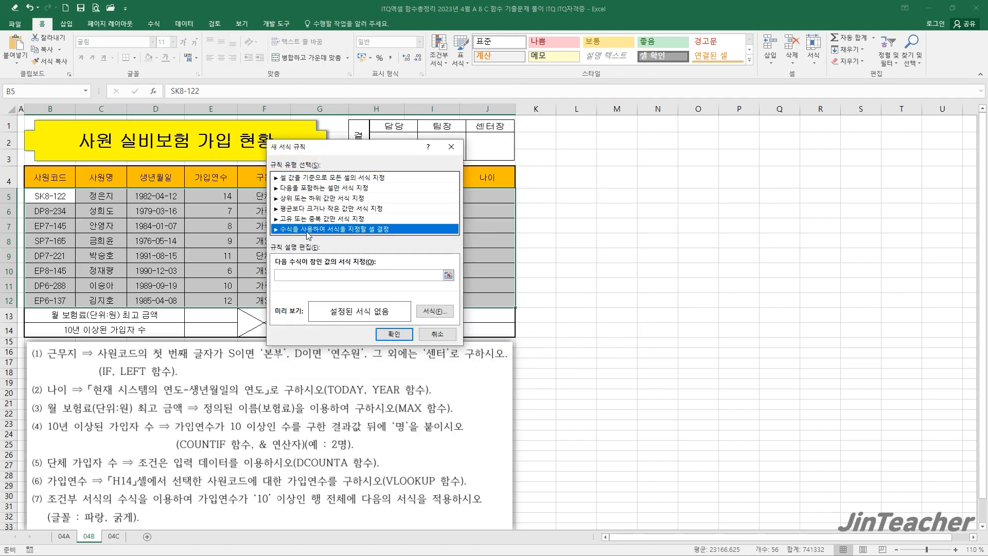
{"action": "left_click", "coordinate": [302, 277]}
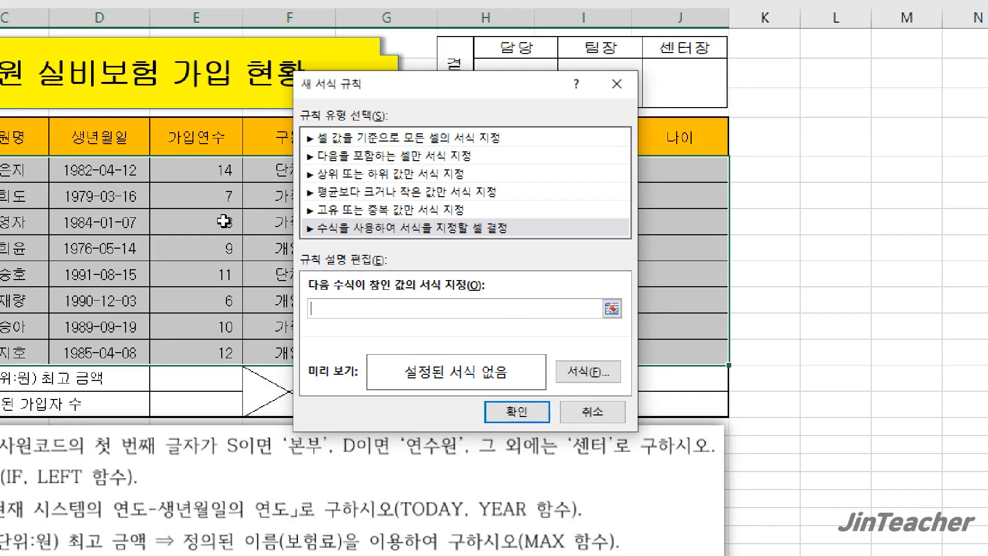
{"action": "left_click", "coordinate": [226, 199]}
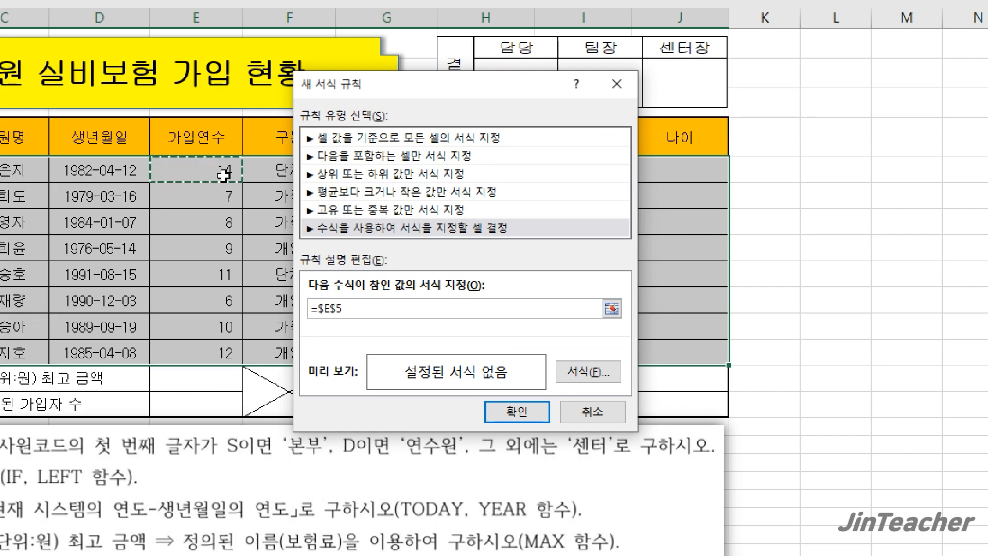
{"action": "key", "text": "F4"}
{"action": "key", "text": "F4"}
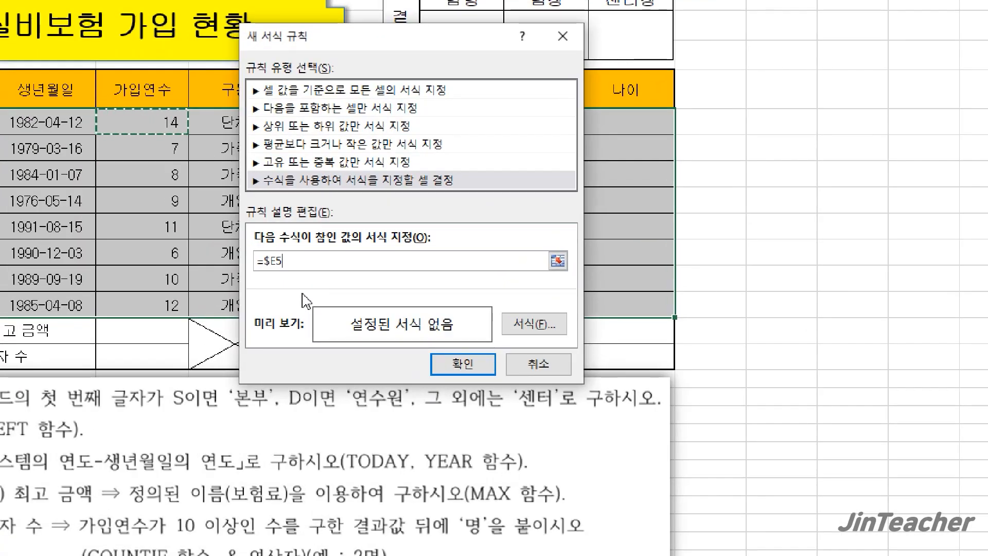
{"action": "type", "text": ">="}
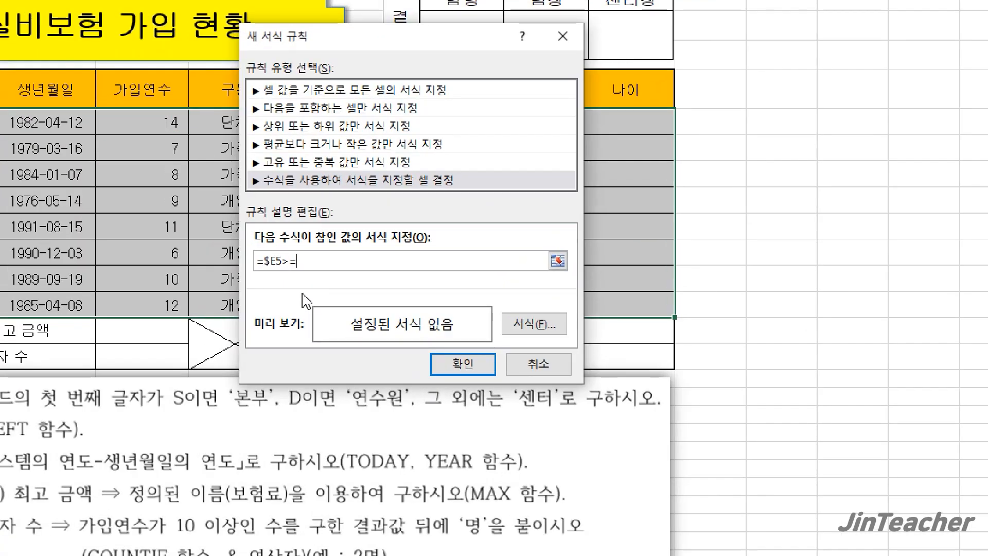
{"action": "type", "text": "10"}
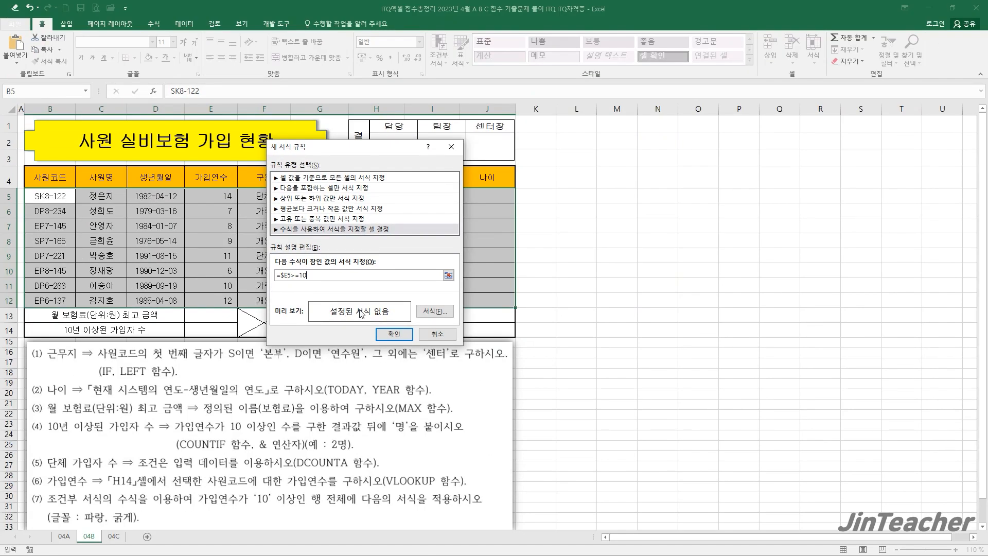
Give the rule a bold blue font and apply it to the table
{"action": "left_click", "coordinate": [436, 311]}
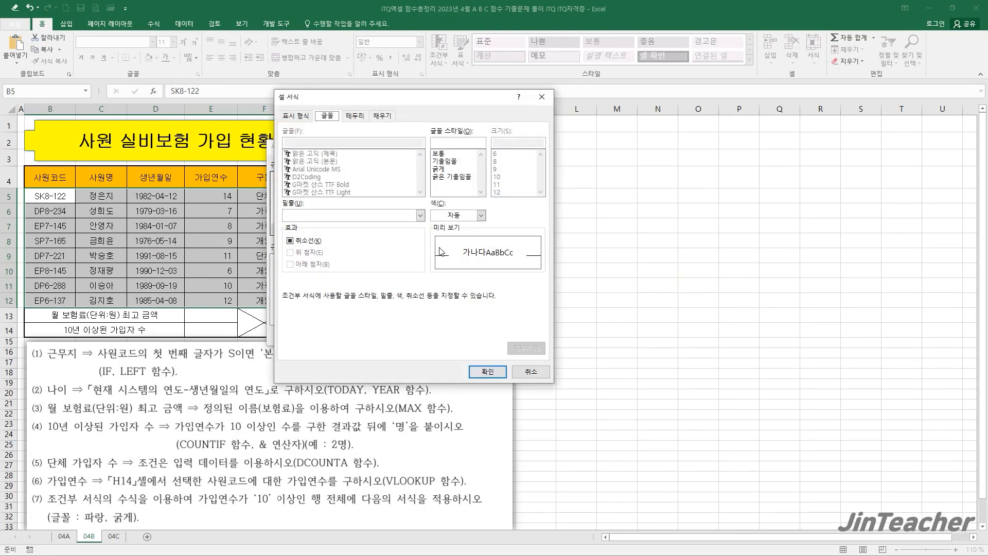
{"action": "left_click", "coordinate": [442, 169]}
{"action": "left_click", "coordinate": [480, 216]}
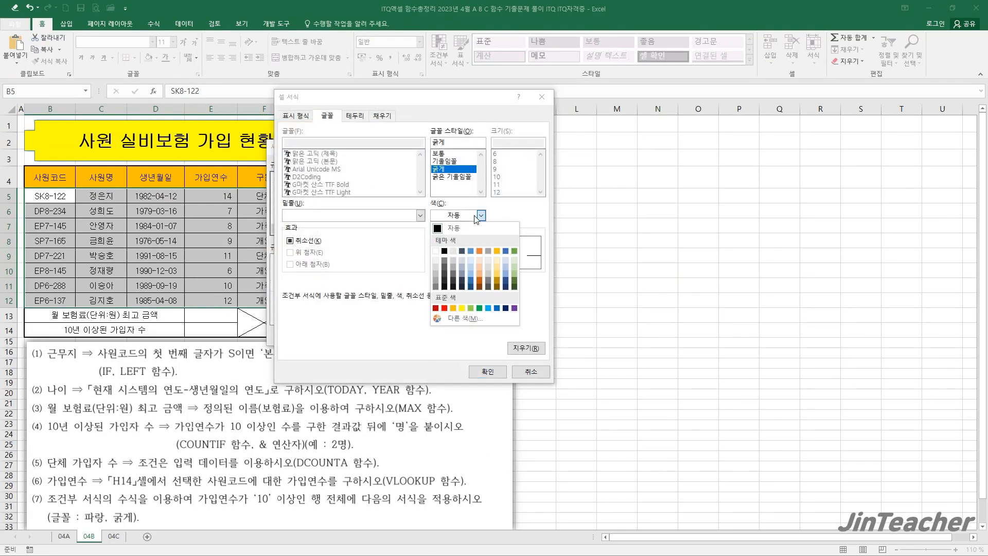
{"action": "left_click", "coordinate": [497, 308]}
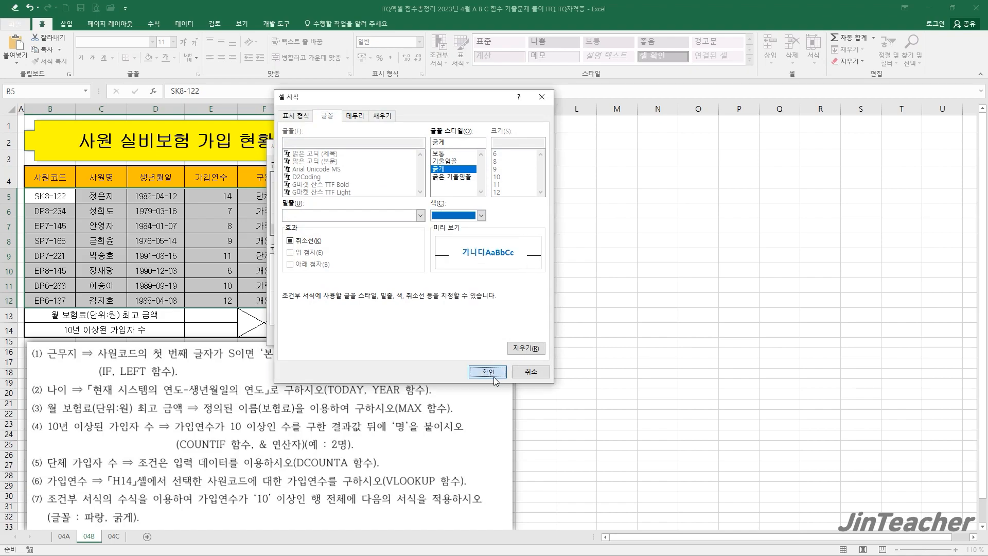
{"action": "left_click", "coordinate": [492, 374]}
{"action": "left_click", "coordinate": [400, 333]}
Check the conditional formatting of the table rows against the membership years in column E
{"action": "key", "text": "ctrl+4"}
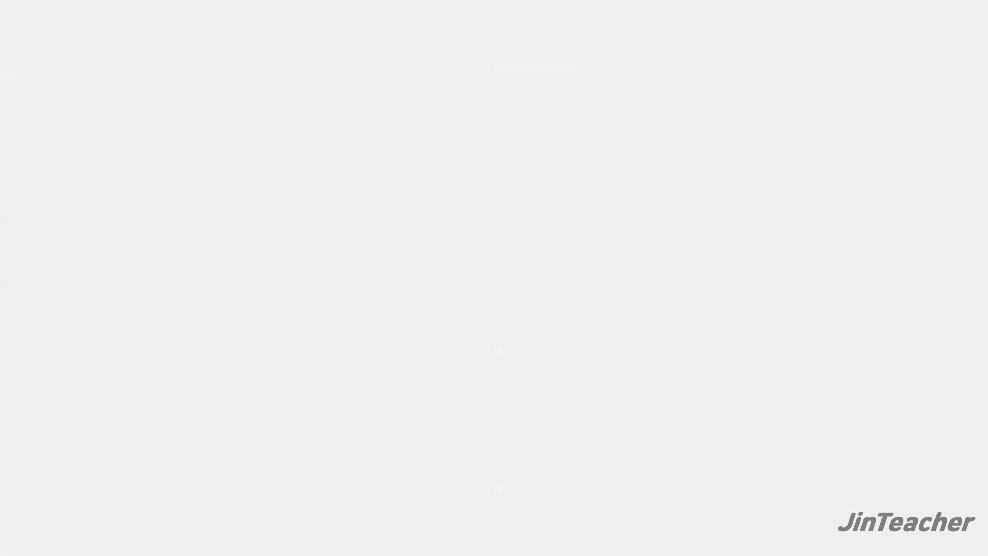
{"action": "left_click", "coordinate": [213, 237]}
{"action": "left_click", "coordinate": [234, 161]}
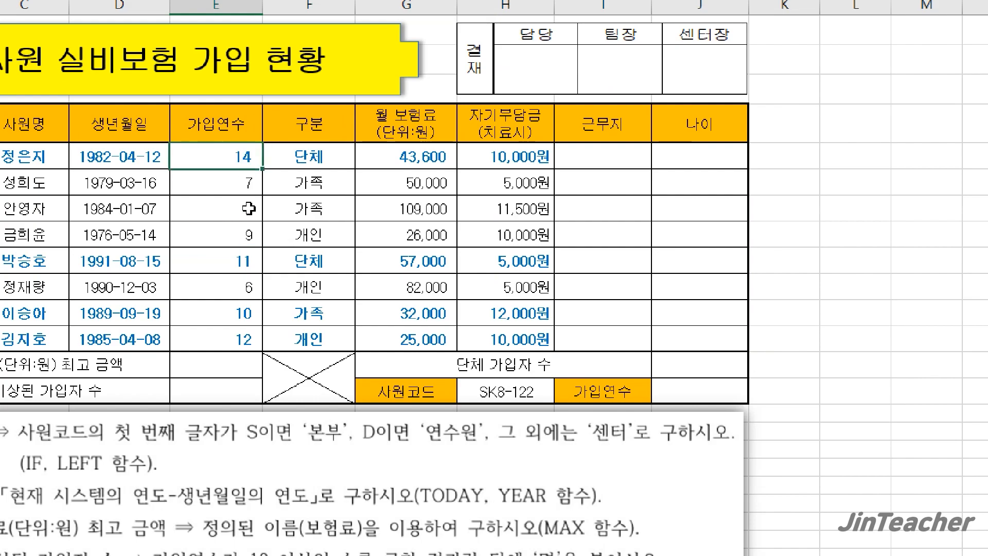
{"action": "left_click", "coordinate": [247, 265]}
{"action": "left_click", "coordinate": [667, 390]}
{"action": "key", "text": "ctrl+4"}
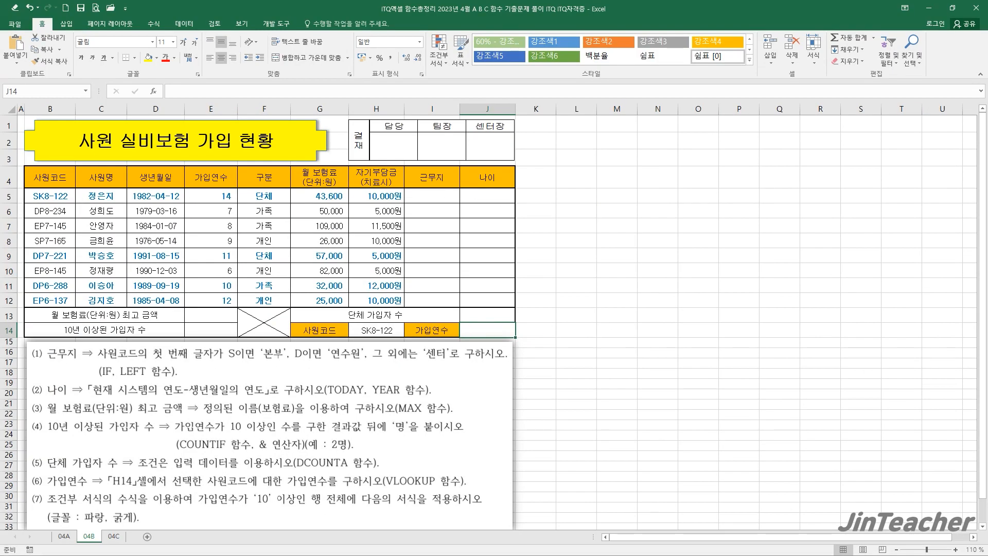
{"action": "key", "text": "ctrl+4"}
{"action": "left_click", "coordinate": [48, 194]}
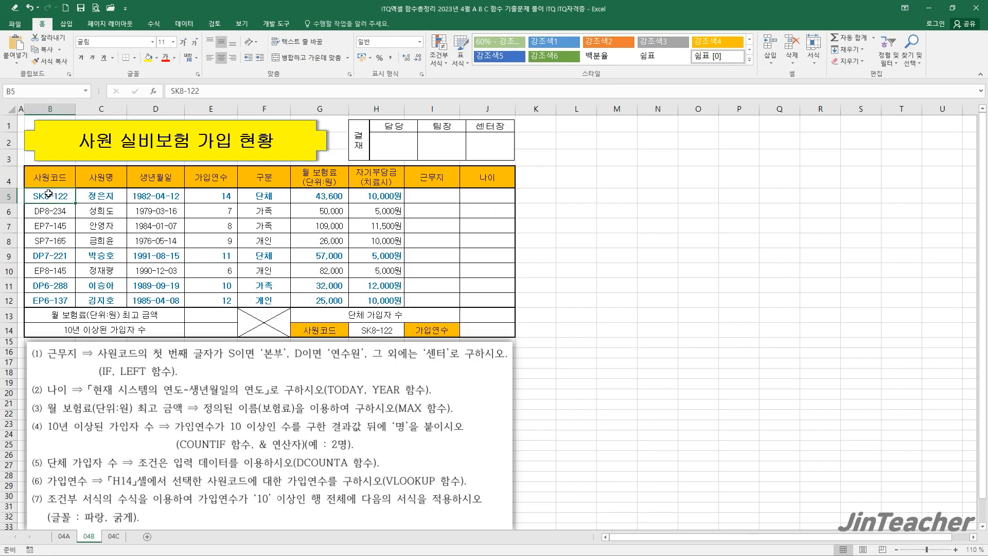
Start a VLOOKUP function in J14 for the selected employee code's years of membership
{"action": "left_click_drag", "start_coordinate": [49, 194], "coordinate": [214, 301]}
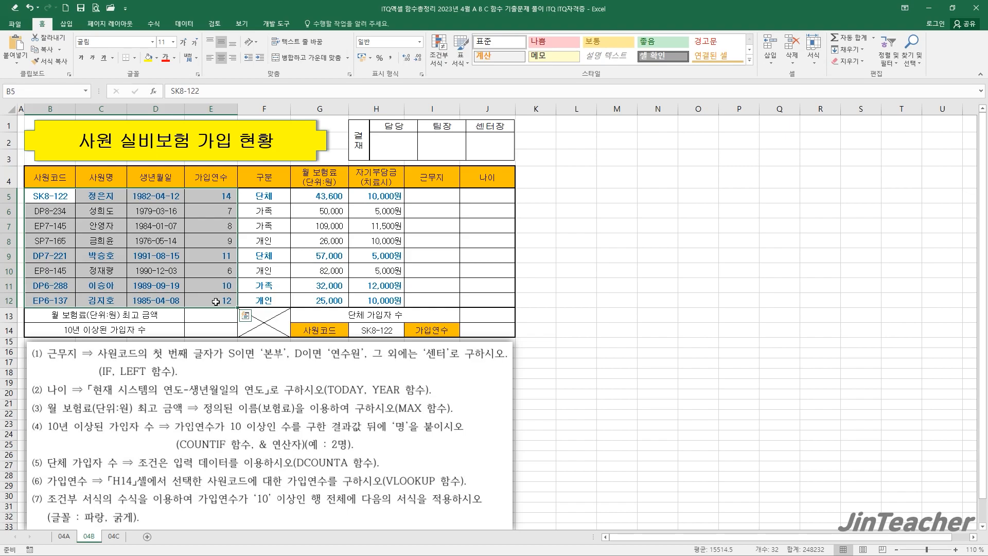
{"action": "left_click", "coordinate": [495, 329]}
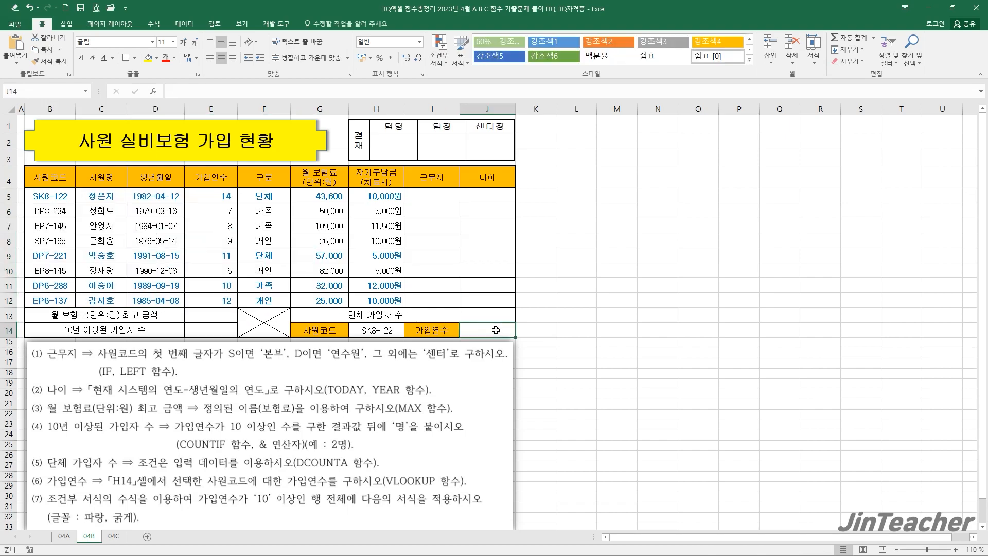
{"action": "left_click", "coordinate": [154, 91]}
{"action": "left_click_drag", "start_coordinate": [347, 127], "coordinate": [476, 120]}
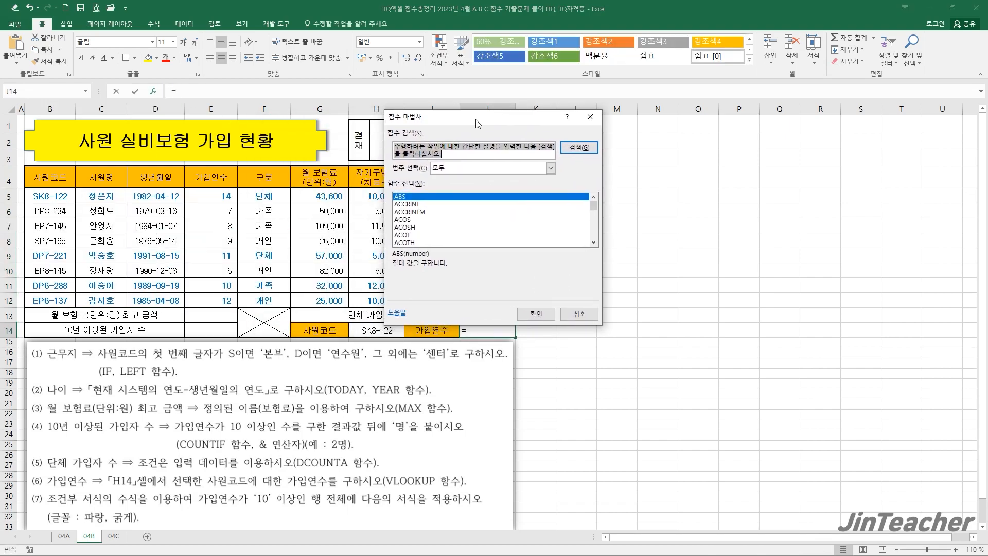
{"action": "left_click", "coordinate": [452, 235]}
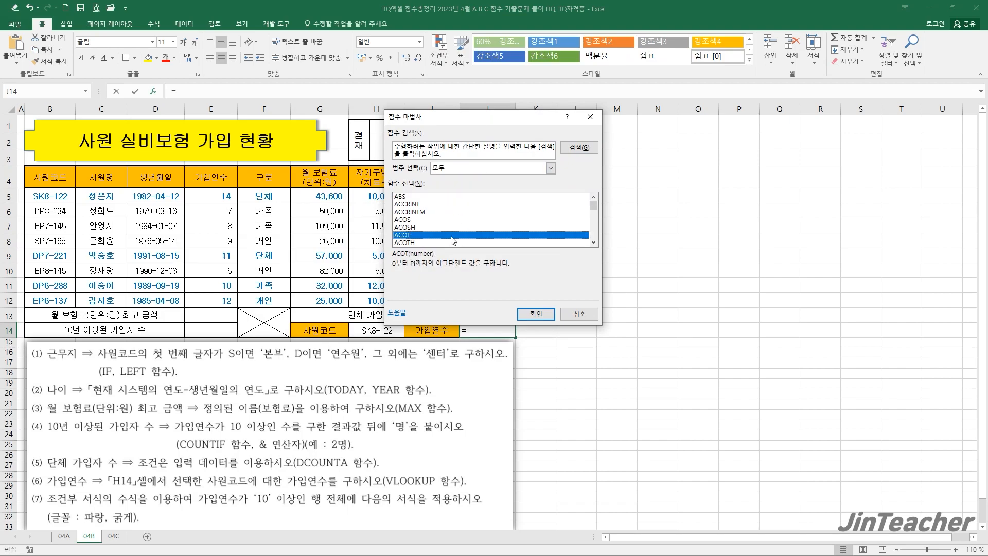
{"action": "key", "text": "v"}
{"action": "scroll", "coordinate": [451, 236], "scroll_direction": "down", "scroll_amount": 3}
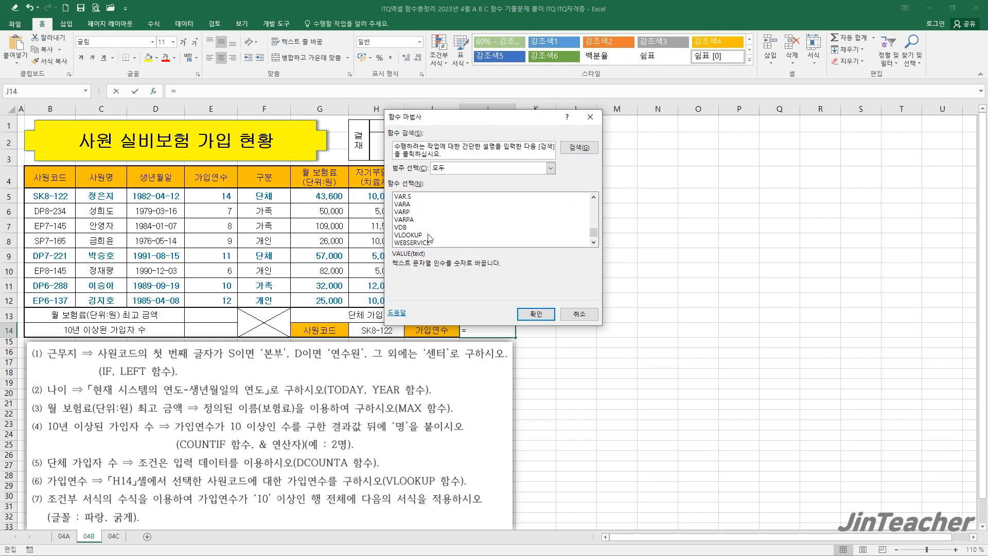
{"action": "left_click", "coordinate": [428, 234]}
{"action": "left_click", "coordinate": [536, 314]}
{"action": "left_click_drag", "start_coordinate": [391, 252], "coordinate": [570, 266]}
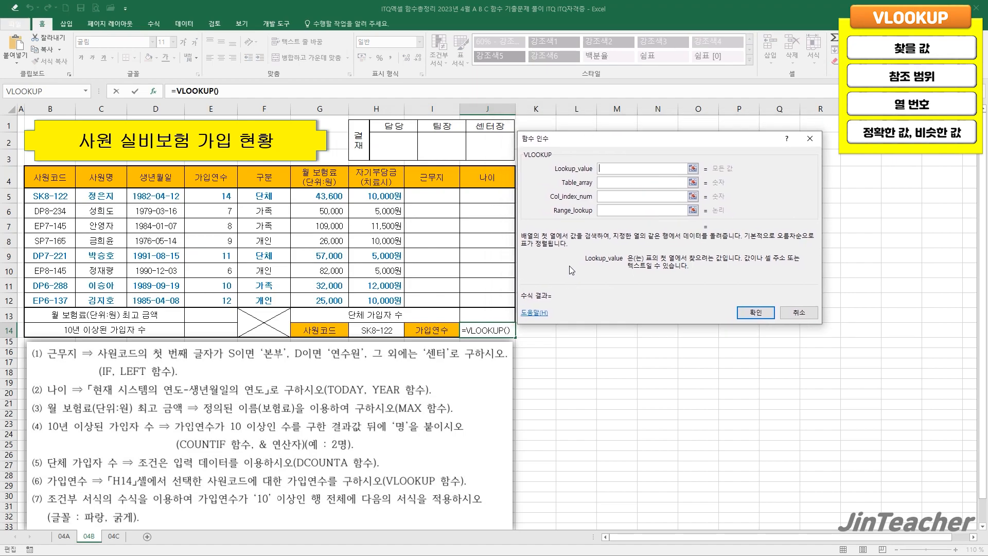
Complete the VLOOKUP with lookup value H14, table B5:E12, column number 4 and range lookup 0, checking it against the first data row
{"action": "left_click", "coordinate": [377, 327]}
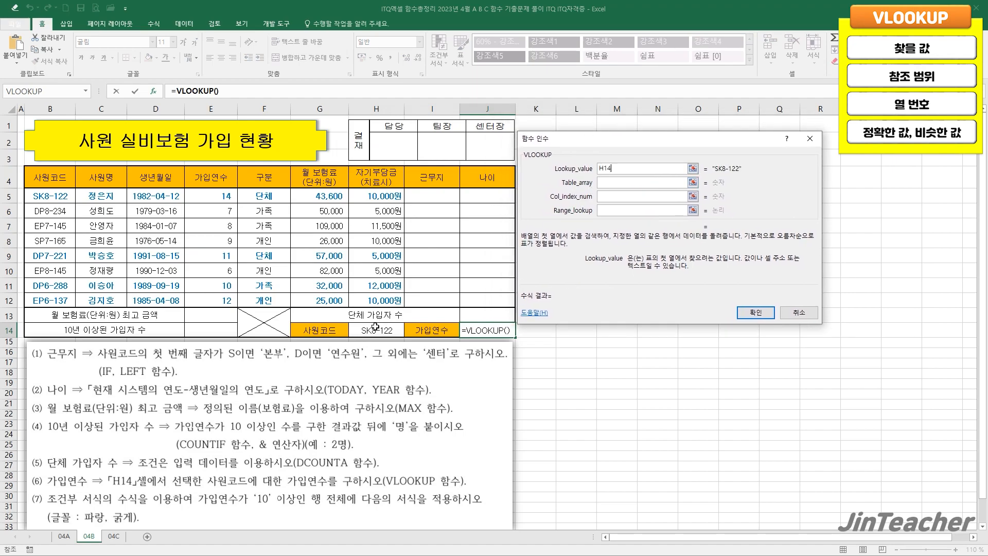
{"action": "left_click", "coordinate": [613, 185]}
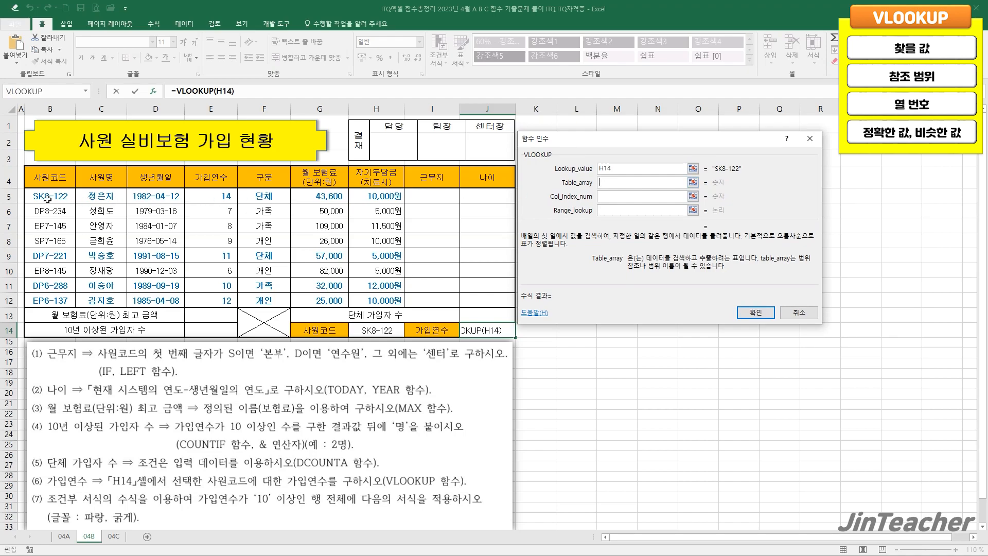
{"action": "left_click_drag", "start_coordinate": [47, 197], "coordinate": [219, 303]}
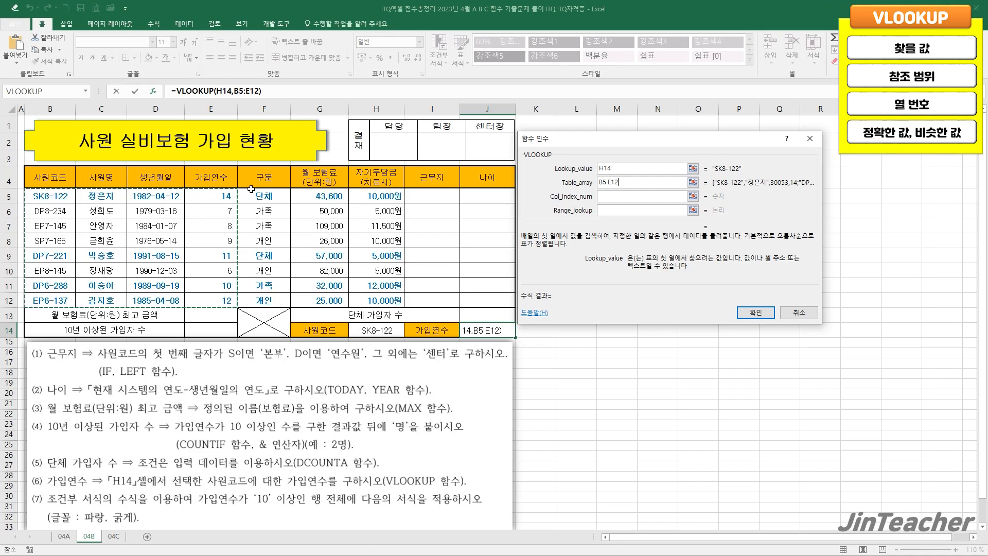
{"action": "left_click", "coordinate": [602, 196]}
{"action": "type", "text": "4"}
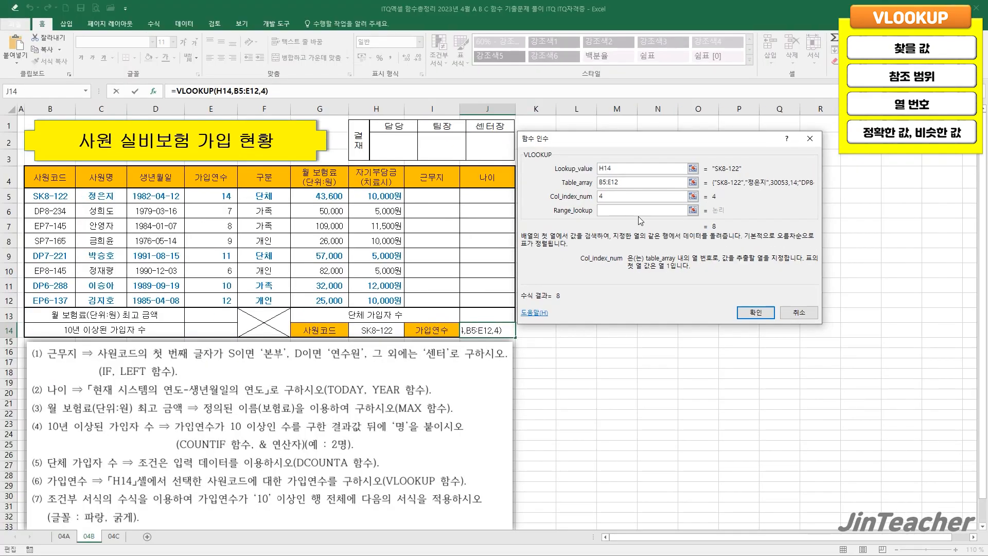
{"action": "left_click", "coordinate": [644, 210]}
{"action": "type", "text": "0"}
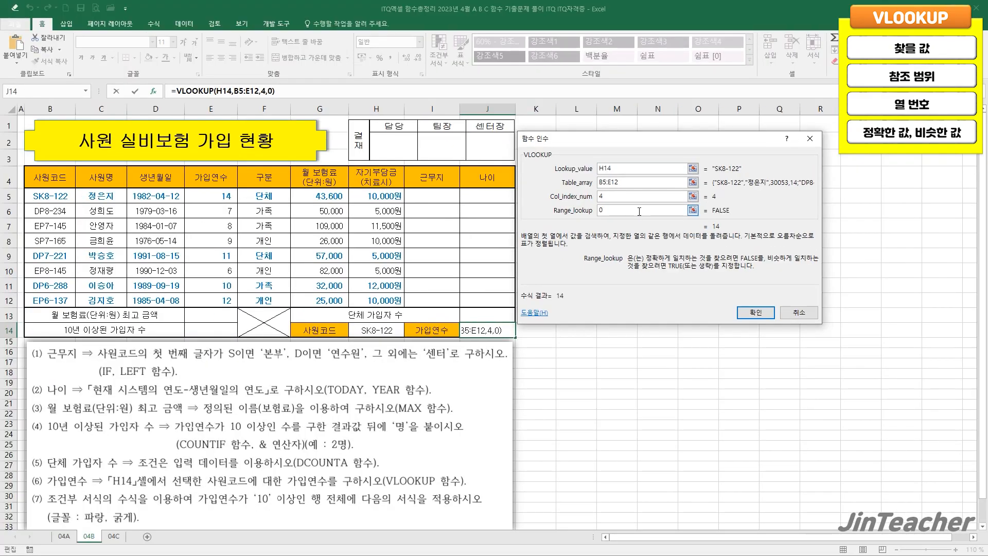
{"action": "left_click", "coordinate": [756, 312]}
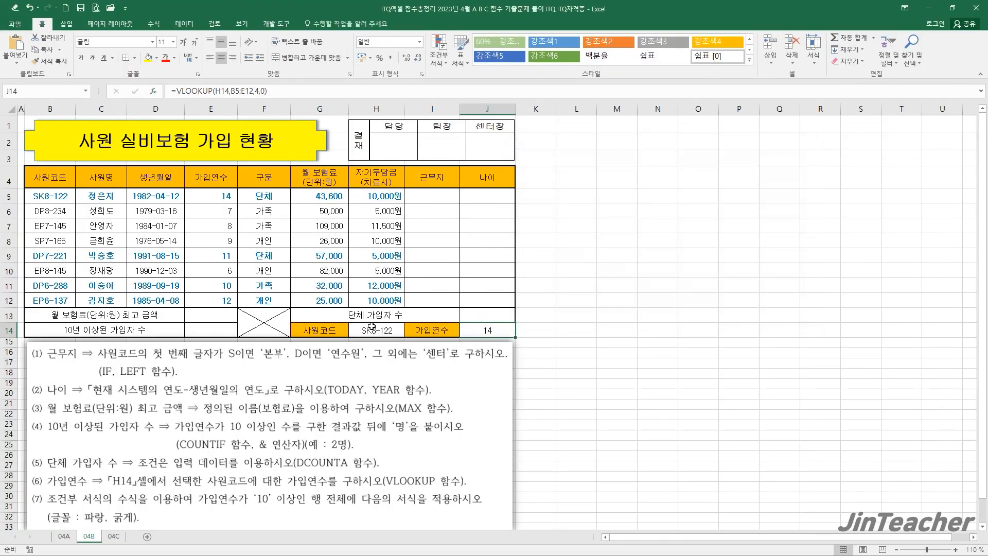
{"action": "left_click_drag", "start_coordinate": [77, 197], "coordinate": [216, 196]}
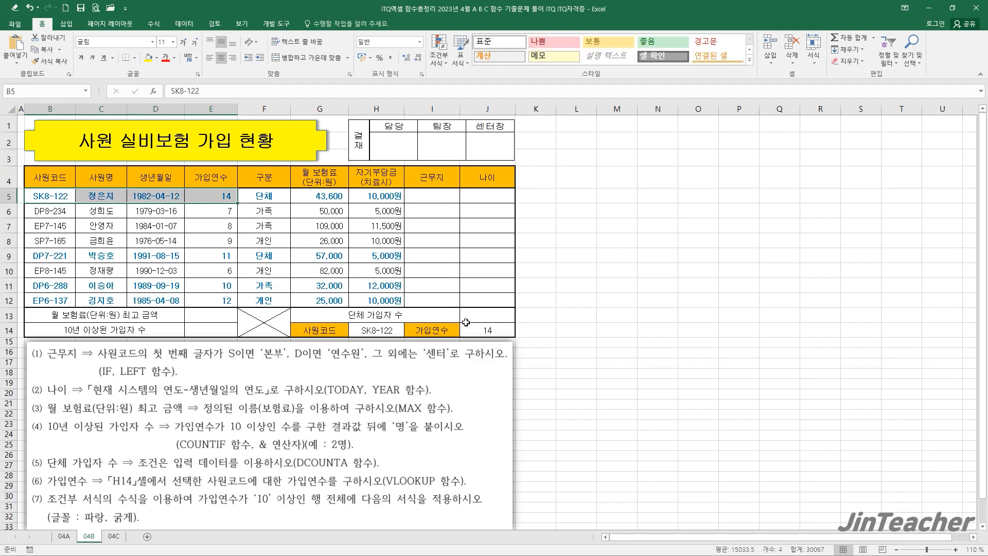
{"action": "left_click", "coordinate": [489, 332]}
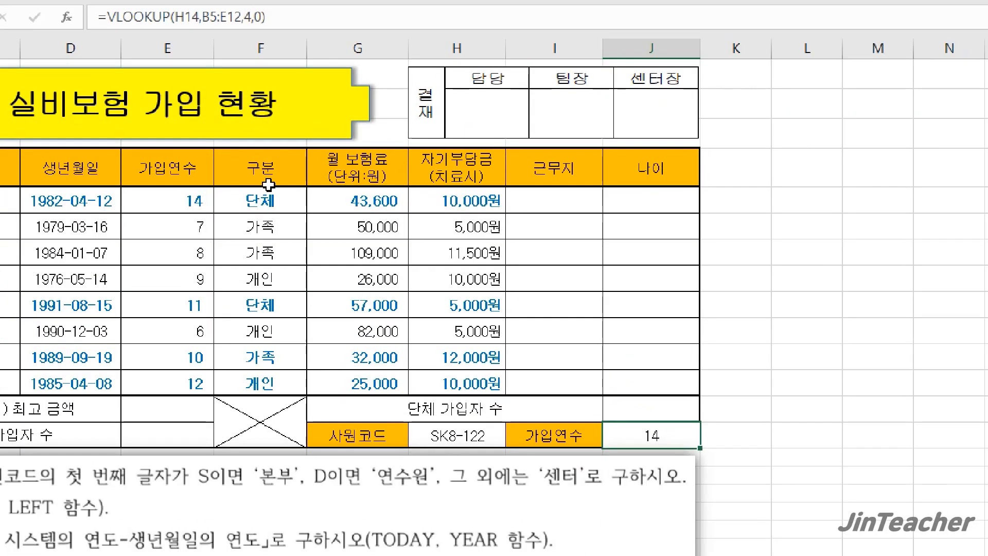
Start a DCOUNTA function in J13 for the number of group (단체) members
{"action": "left_click_drag", "start_coordinate": [272, 178], "coordinate": [273, 300]}
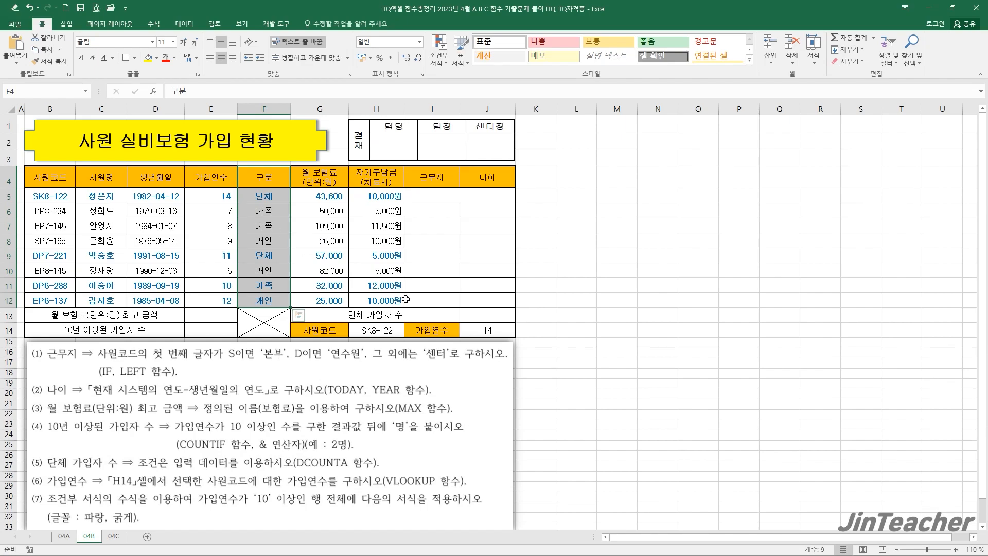
{"action": "left_click", "coordinate": [487, 315]}
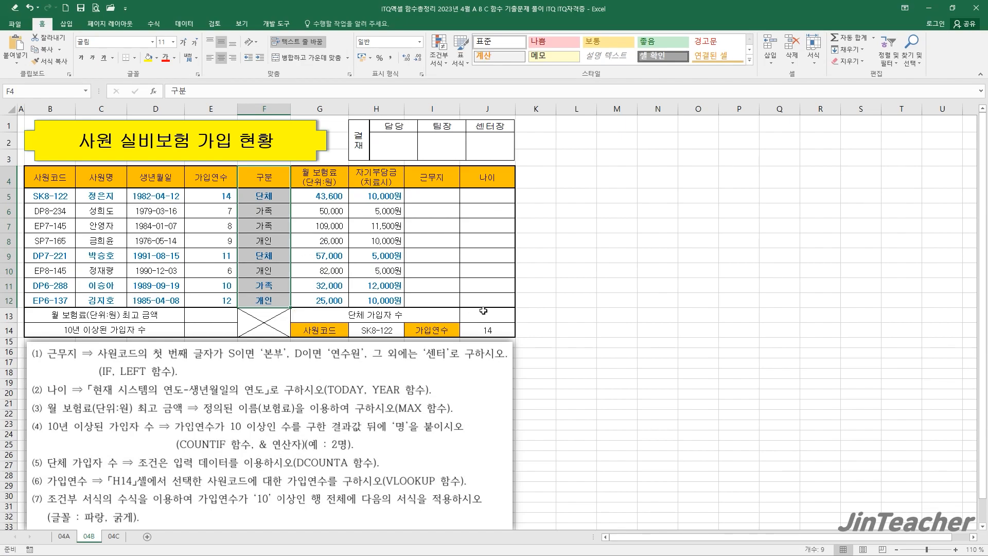
{"action": "left_click", "coordinate": [160, 94]}
{"action": "left_click", "coordinate": [596, 239]}
{"action": "key", "text": "d"}
{"action": "scroll", "coordinate": [597, 240], "scroll_direction": "down", "scroll_amount": 2}
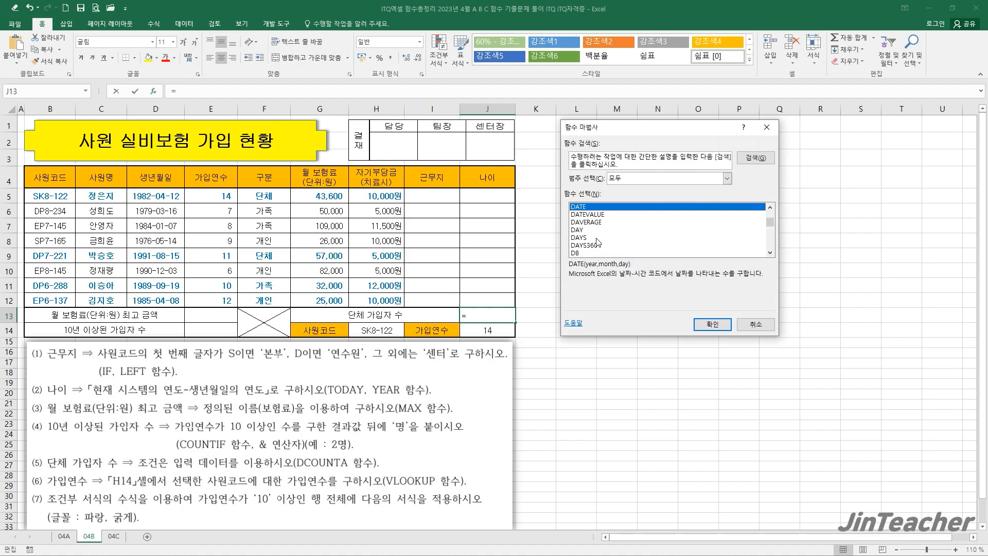
{"action": "scroll", "coordinate": [611, 254], "scroll_direction": "down", "scroll_amount": 1}
{"action": "left_click", "coordinate": [614, 245]}
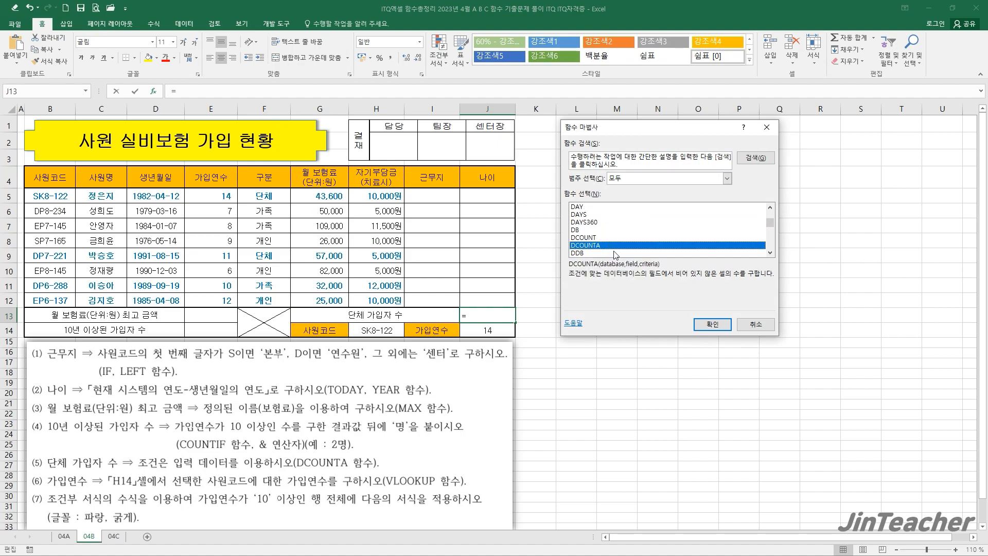
{"action": "left_click", "coordinate": [713, 325]}
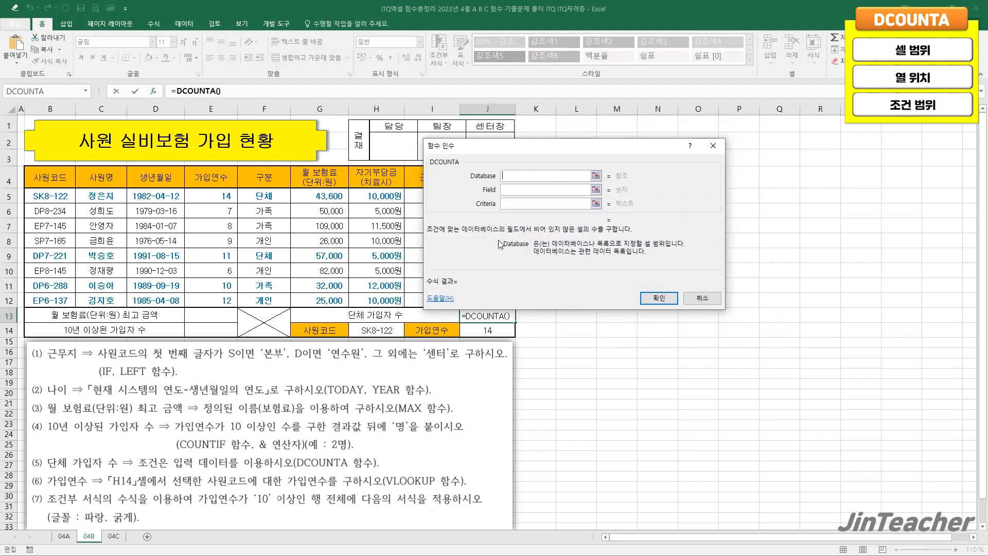
Complete the DCOUNTA with database F4:F12, field 1 and criteria F4:F5
{"action": "left_click_drag", "start_coordinate": [259, 178], "coordinate": [247, 300]}
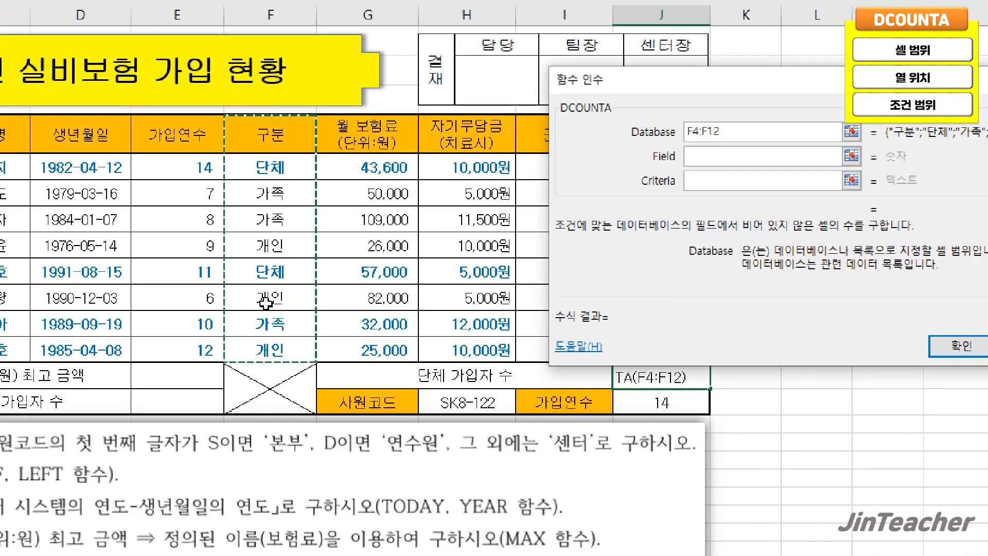
{"action": "left_click", "coordinate": [751, 157]}
{"action": "type", "text": "1"}
{"action": "left_click", "coordinate": [733, 126]}
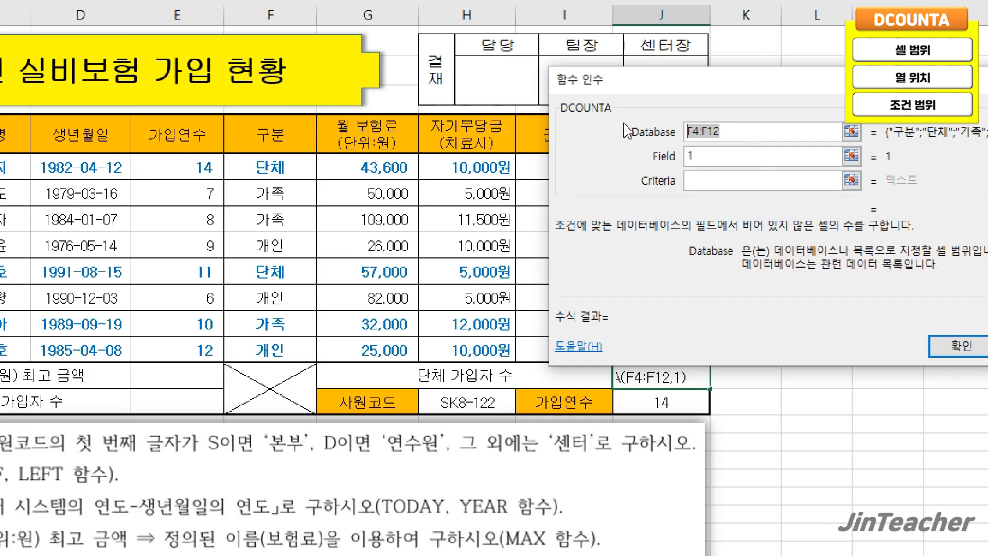
{"action": "left_click_drag", "start_coordinate": [281, 135], "coordinate": [273, 348]}
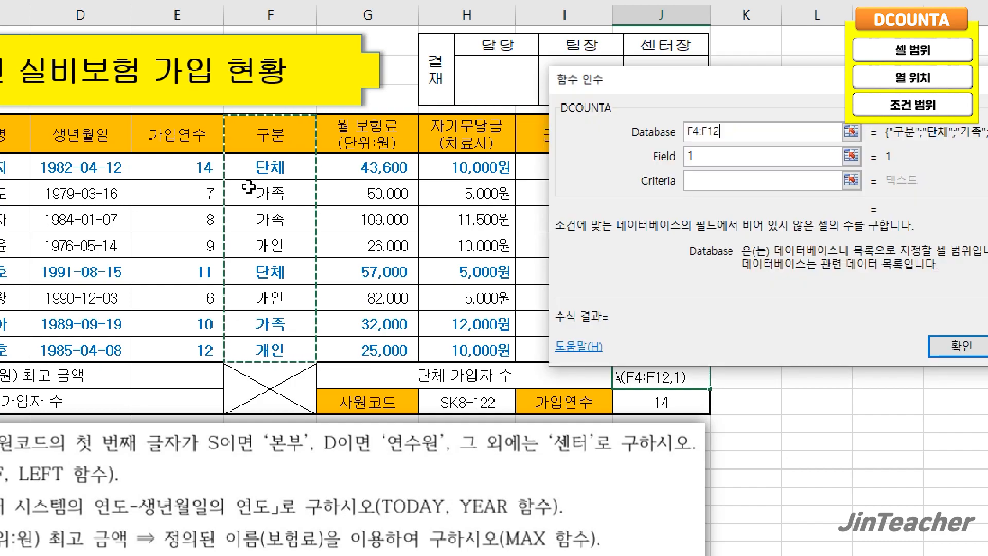
{"action": "left_click", "coordinate": [693, 187]}
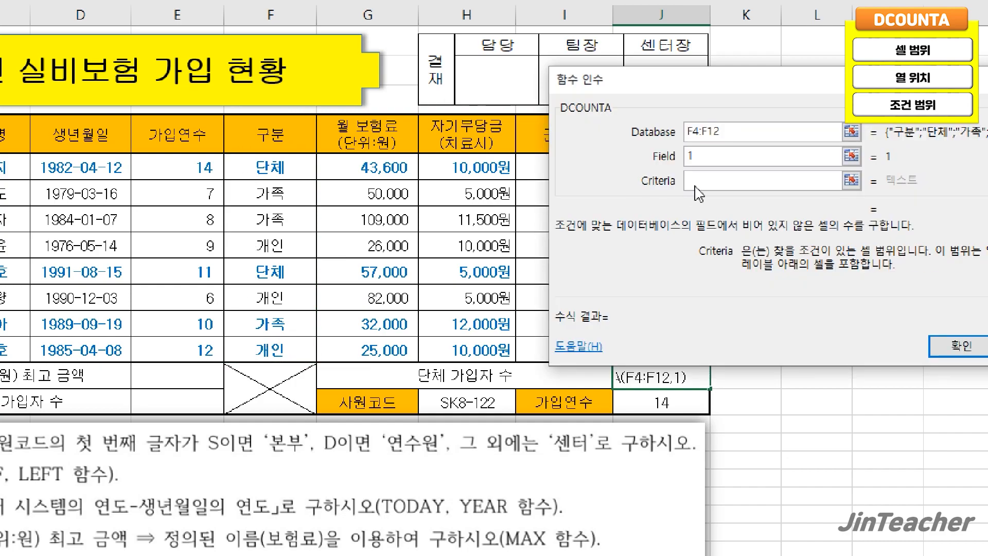
{"action": "left_click_drag", "start_coordinate": [617, 79], "coordinate": [446, 82]}
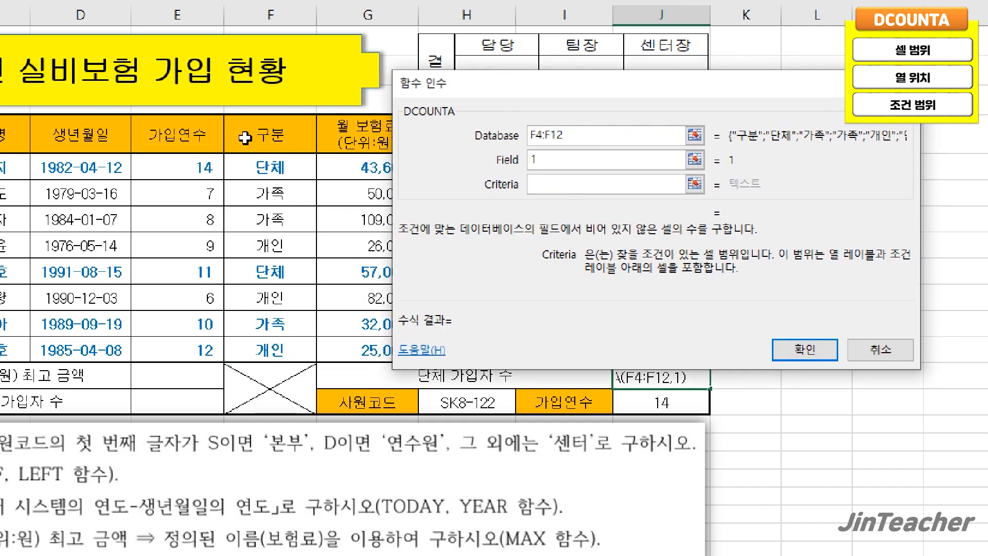
{"action": "left_click_drag", "start_coordinate": [242, 136], "coordinate": [246, 169]}
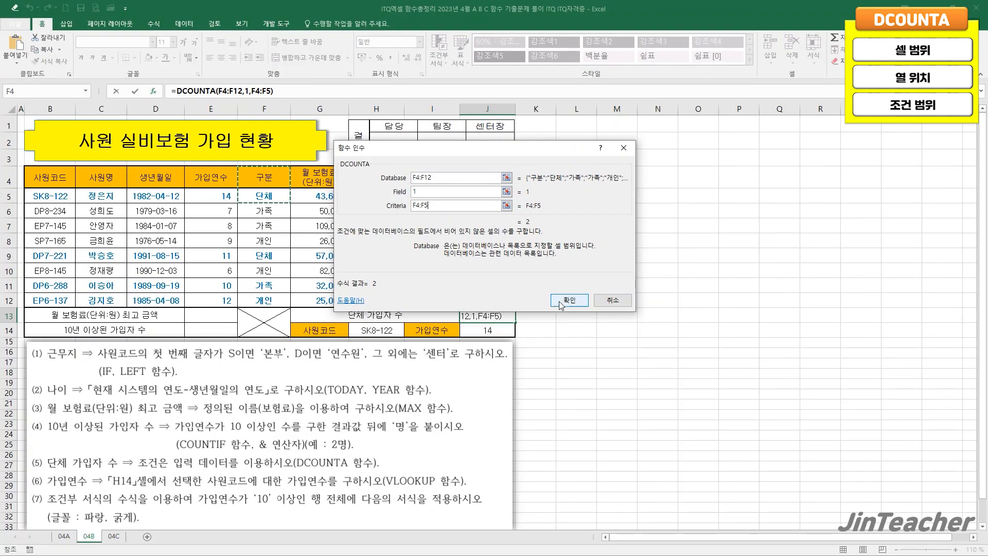
{"action": "left_click", "coordinate": [560, 304]}
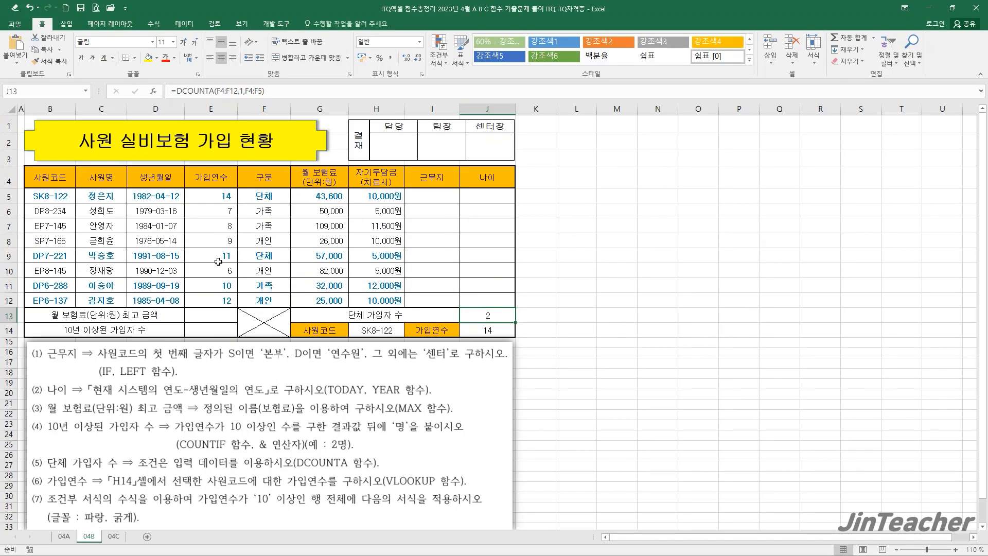
Start a COUNTIF function in E14 for the number of members with ten or more years
{"action": "left_click_drag", "start_coordinate": [225, 197], "coordinate": [214, 296]}
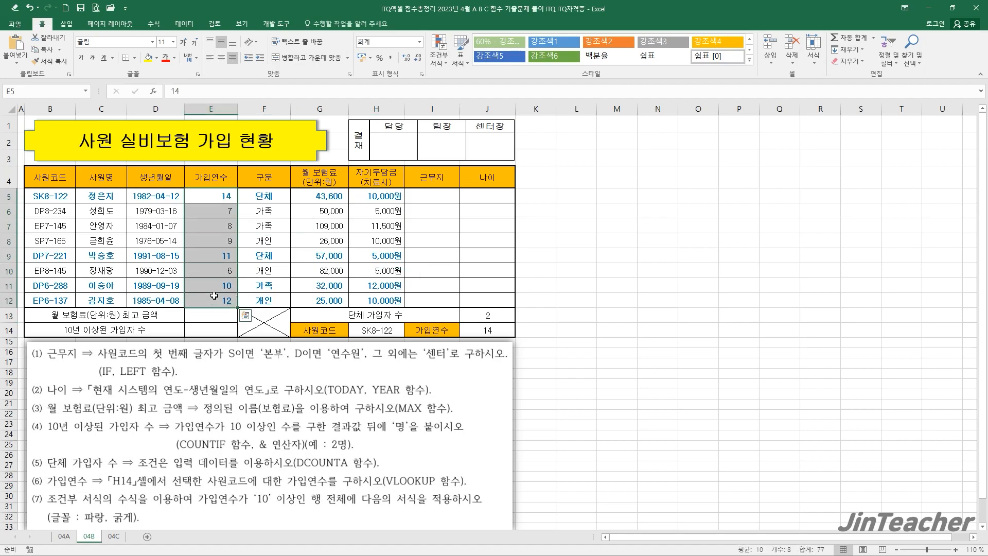
{"action": "left_click", "coordinate": [209, 328]}
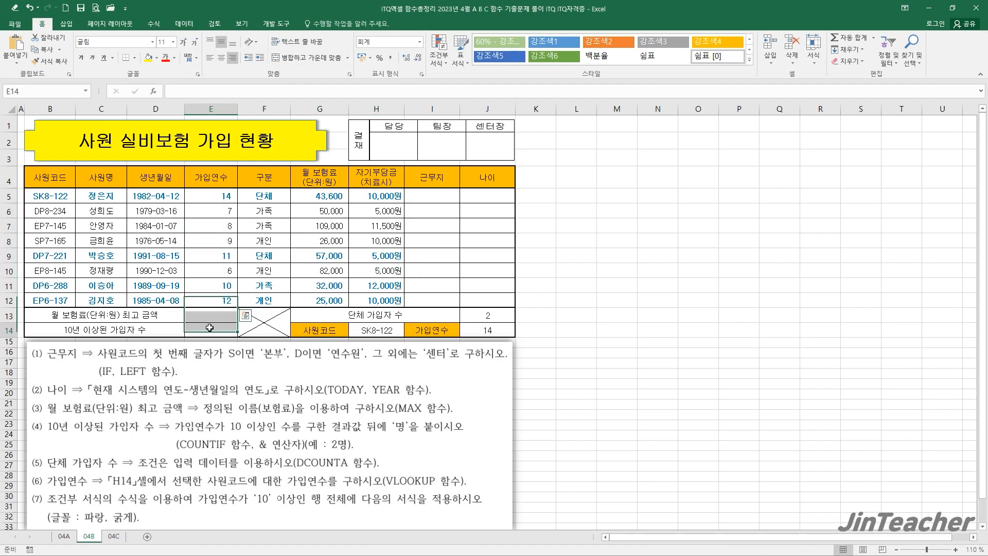
{"action": "left_click", "coordinate": [152, 94]}
{"action": "left_click", "coordinate": [442, 238]}
{"action": "key", "text": "c"}
{"action": "scroll", "coordinate": [441, 239], "scroll_direction": "down", "scroll_amount": 1}
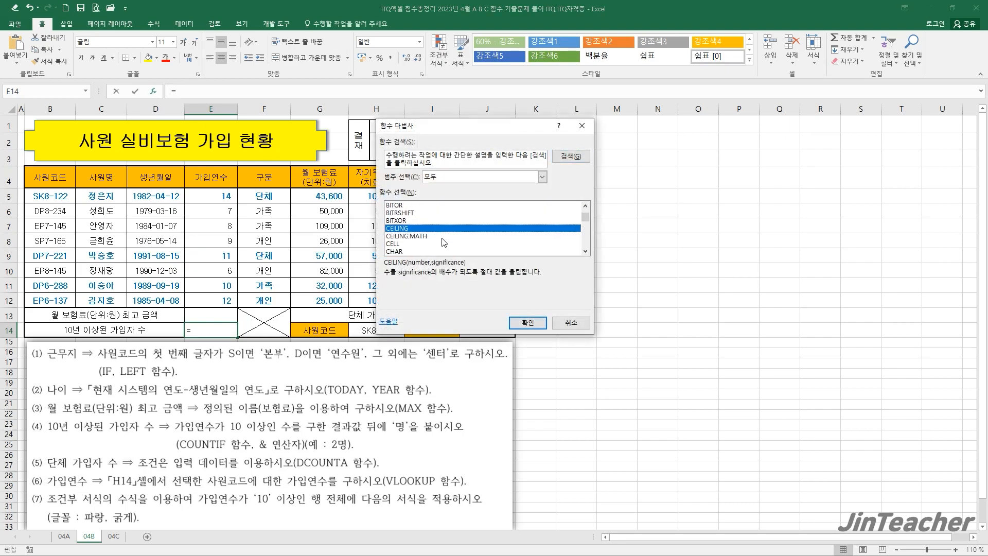
{"action": "scroll", "coordinate": [444, 242], "scroll_direction": "down", "scroll_amount": 10}
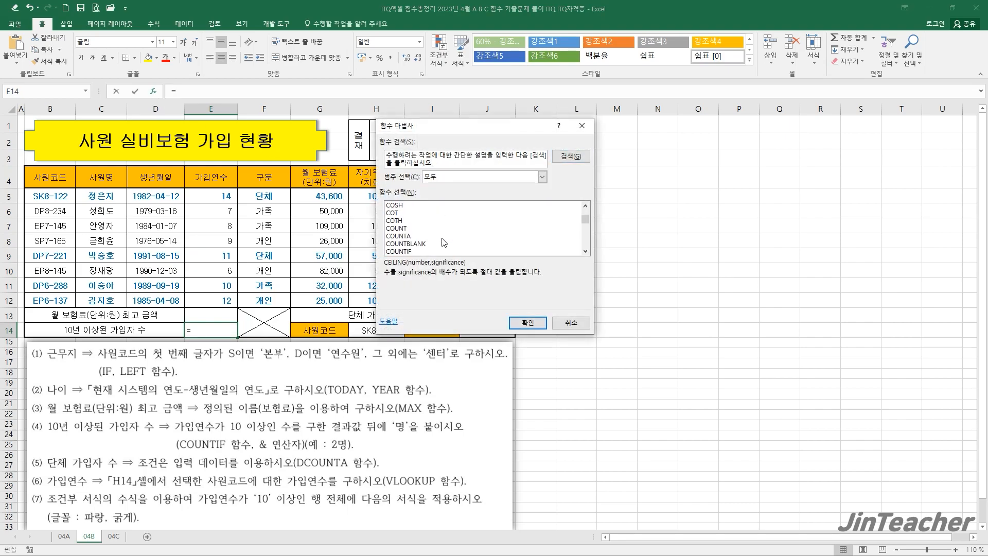
{"action": "left_click", "coordinate": [407, 251]}
{"action": "left_click", "coordinate": [528, 322]}
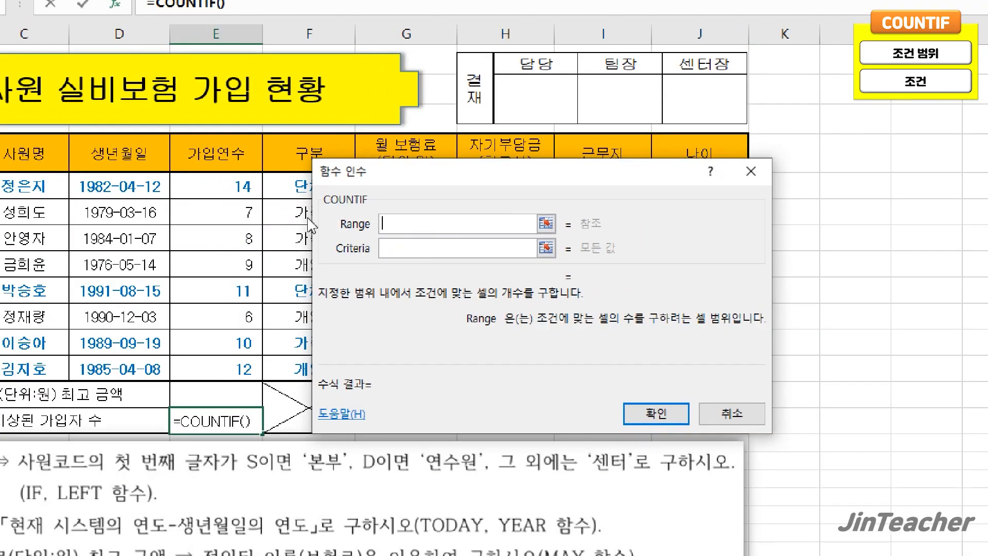
Complete the COUNTIF with range E5:E12 and criterion >=10
{"action": "left_click_drag", "start_coordinate": [245, 174], "coordinate": [223, 362]}
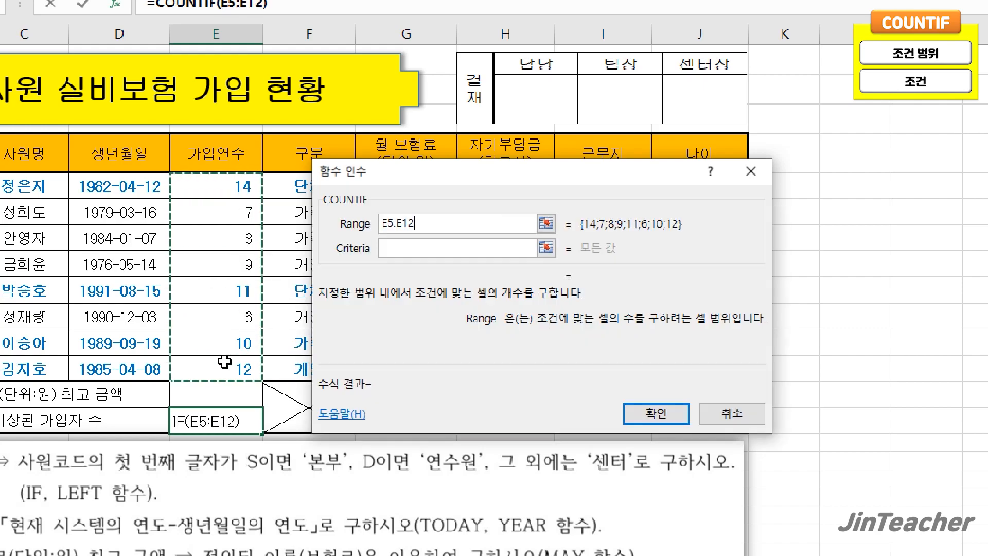
{"action": "left_click", "coordinate": [427, 246]}
{"action": "type", "text": ">=10"}
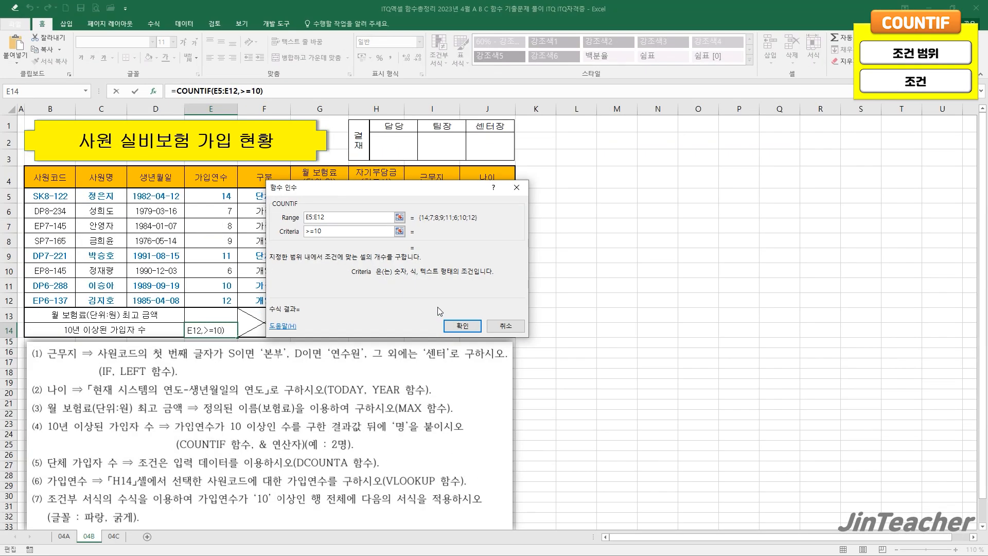
{"action": "left_click", "coordinate": [462, 326]}
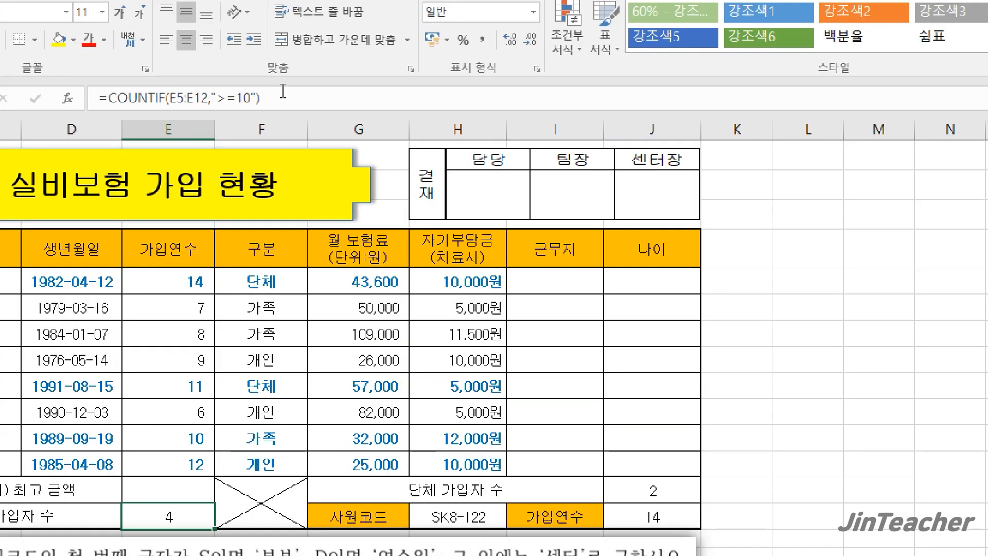
Append &"명" to the COUNTIF formula in E14 so the count carries the 명 suffix
{"action": "left_click", "coordinate": [277, 90]}
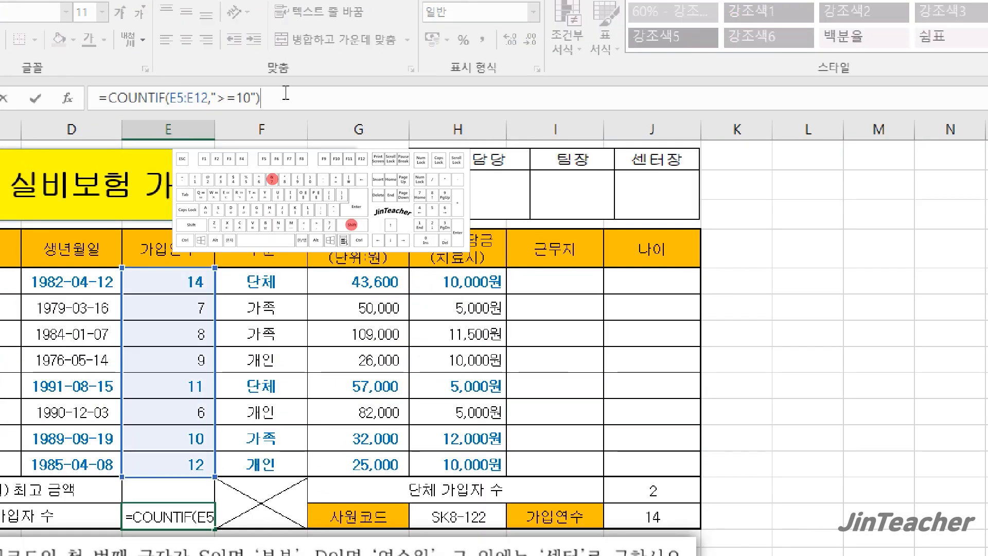
{"action": "type", "text": "&"}
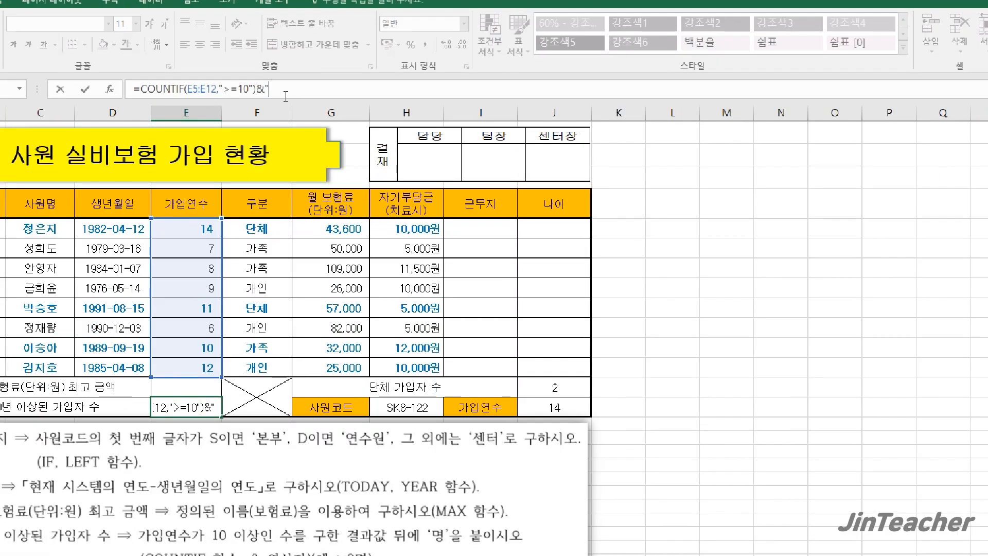
{"action": "type", "text": "u"}
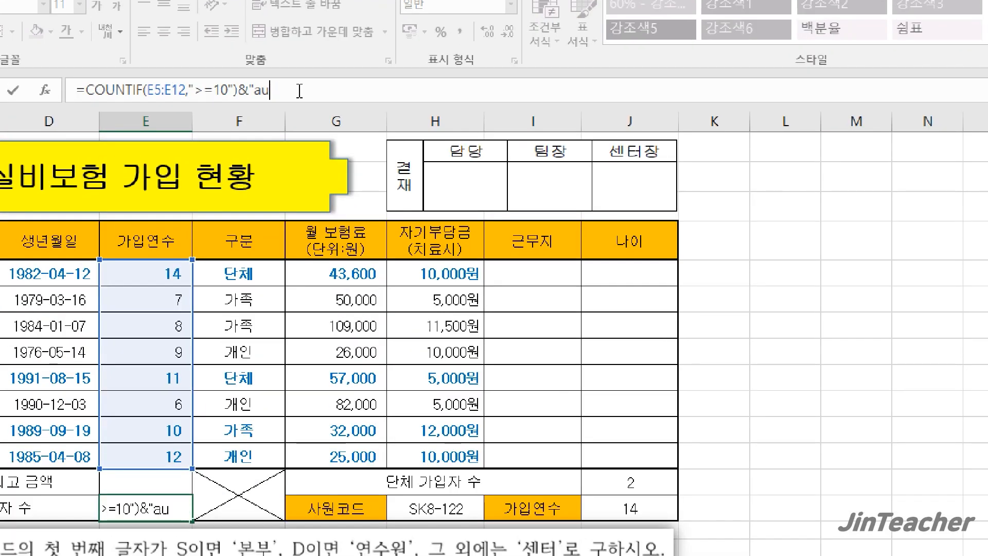
{"action": "type", "text": "d명\""}
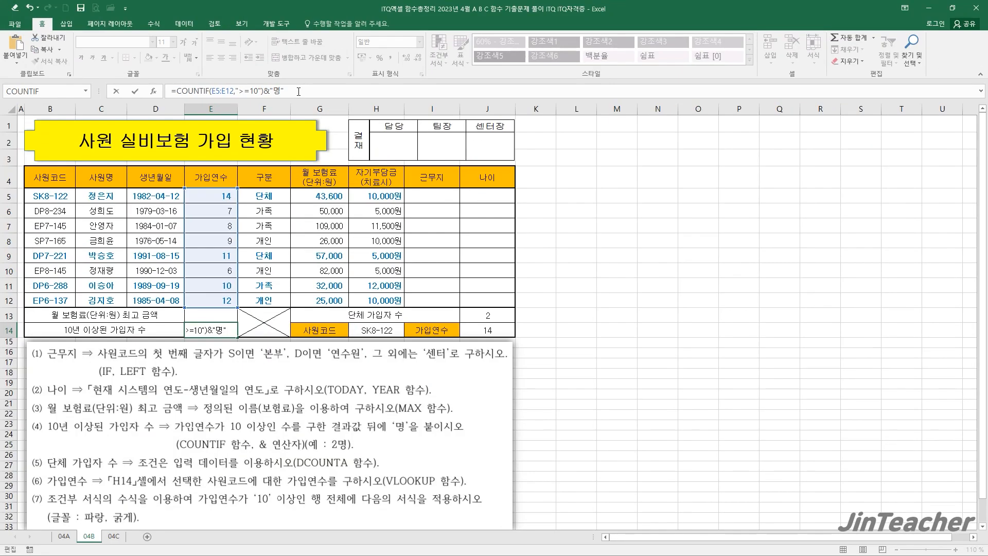
{"action": "key", "text": "Return"}
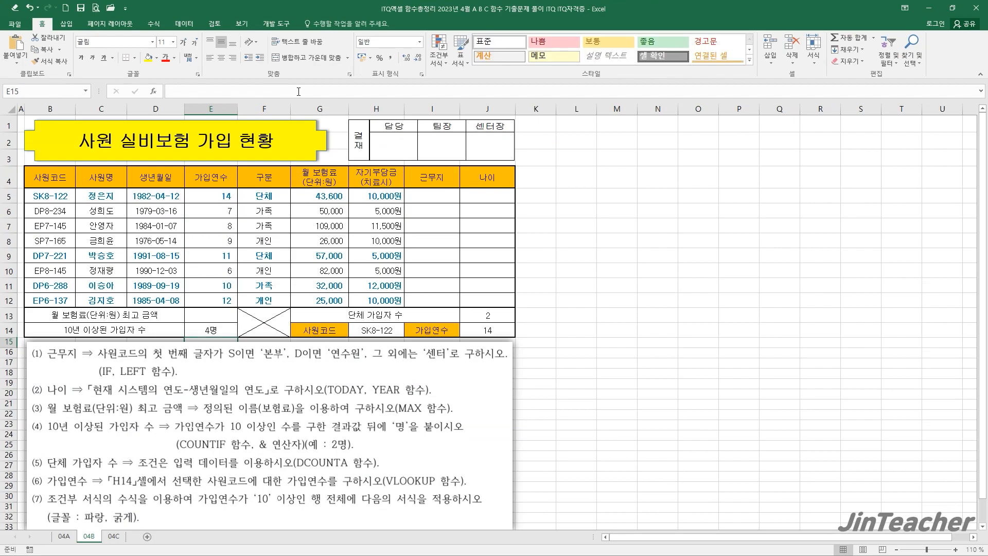
{"action": "left_click", "coordinate": [224, 328]}
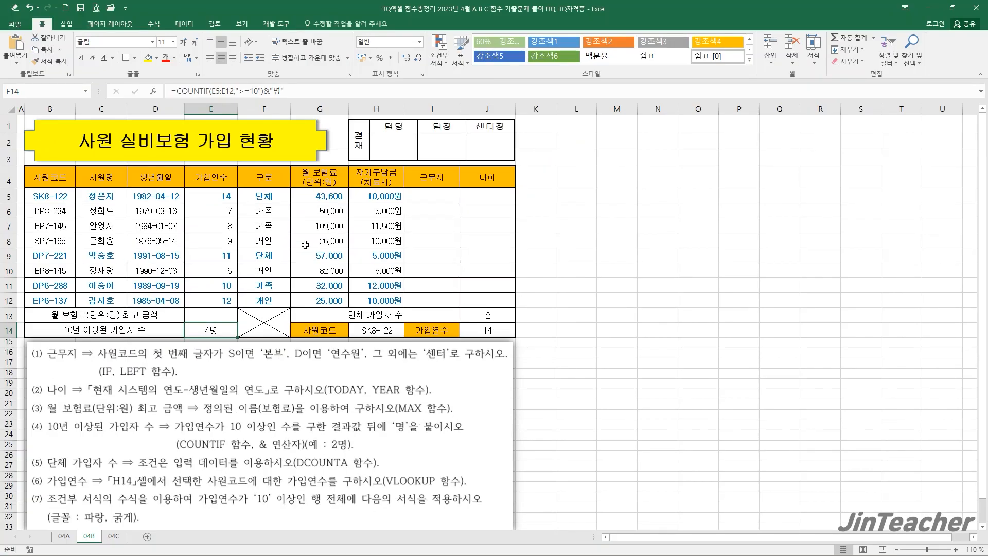
Calculate the highest monthly premium in E13 with MAX over the defined name 보험료, covering G5:G12
{"action": "left_click_drag", "start_coordinate": [335, 201], "coordinate": [333, 301]}
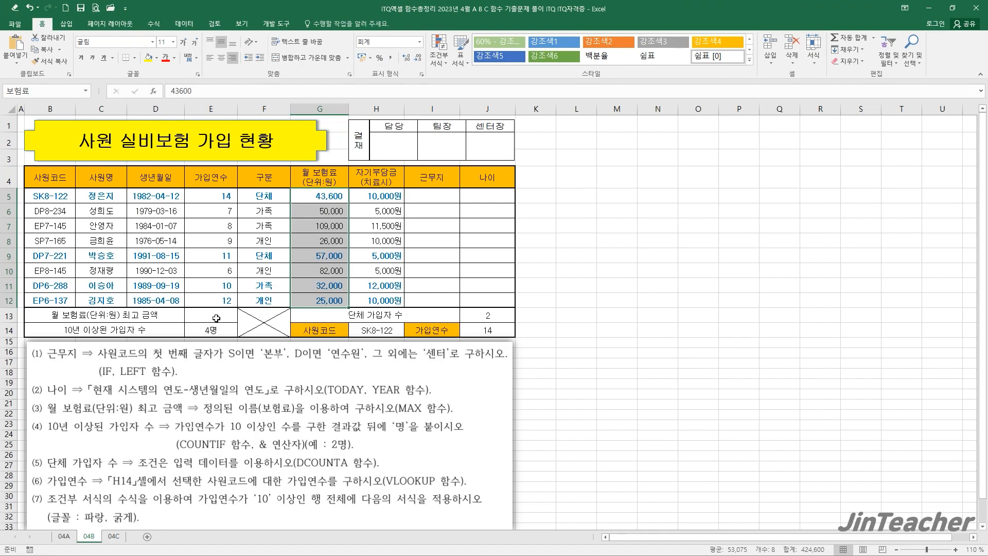
{"action": "left_click", "coordinate": [216, 318]}
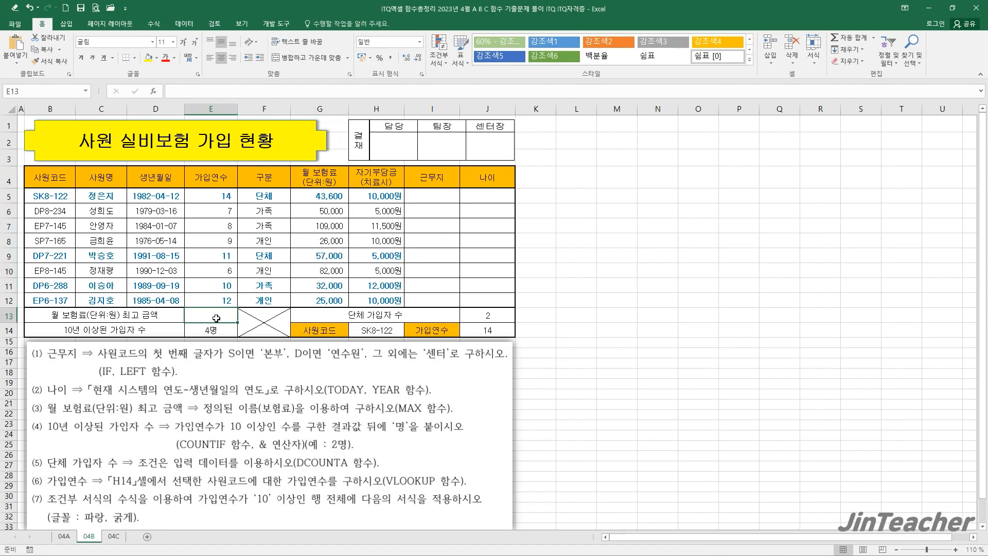
{"action": "left_click", "coordinate": [159, 91]}
{"action": "left_click", "coordinate": [413, 272]}
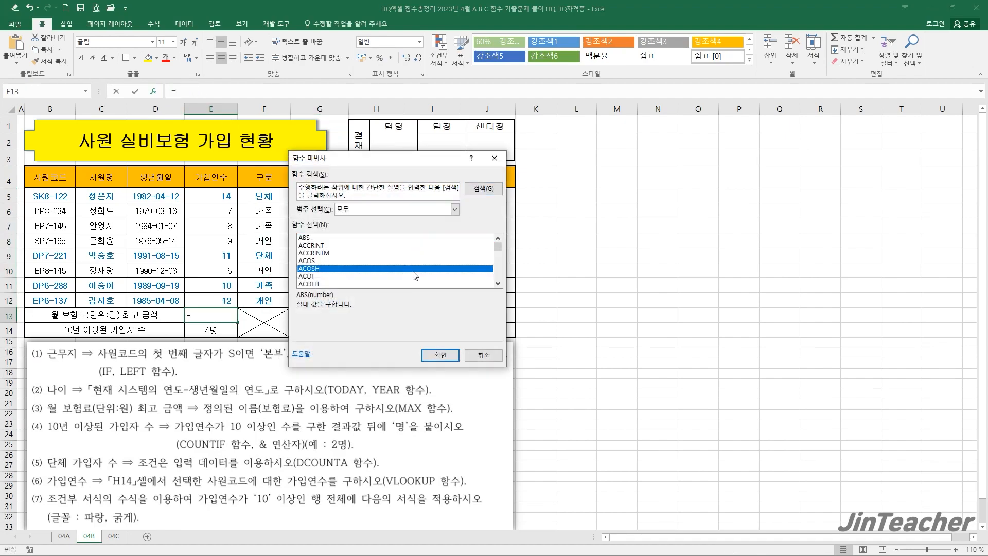
{"action": "key", "text": "m"}
{"action": "scroll", "coordinate": [415, 276], "scroll_direction": "down", "scroll_amount": 1}
{"action": "left_click", "coordinate": [312, 246]}
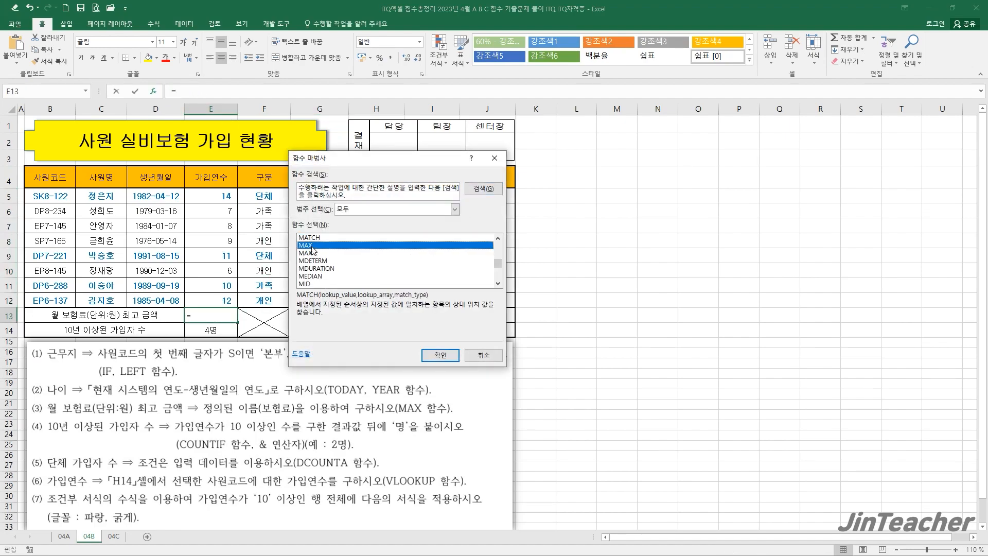
{"action": "left_click", "coordinate": [440, 354]}
{"action": "left_click_drag", "start_coordinate": [295, 296], "coordinate": [387, 290]}
{"action": "left_click_drag", "start_coordinate": [317, 198], "coordinate": [333, 301]}
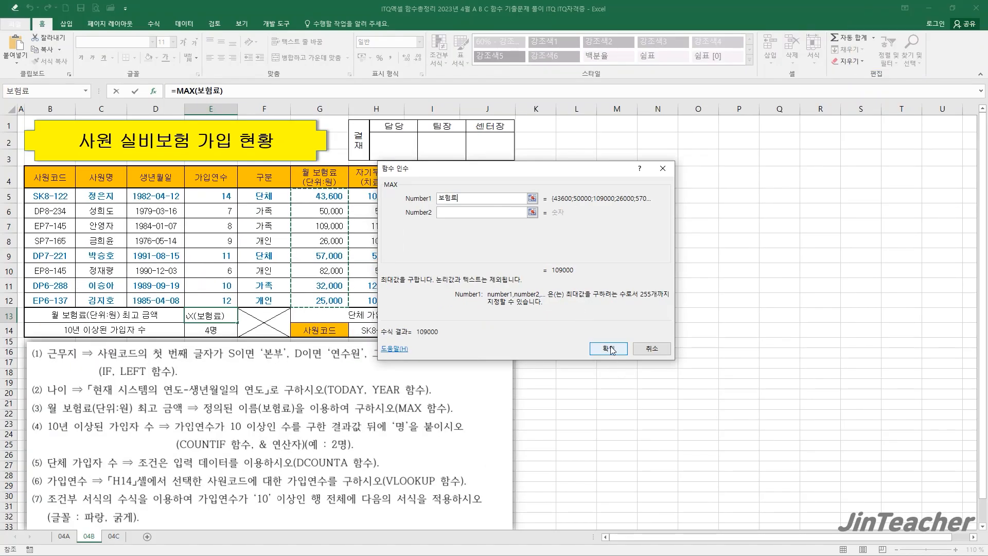
{"action": "left_click", "coordinate": [609, 348]}
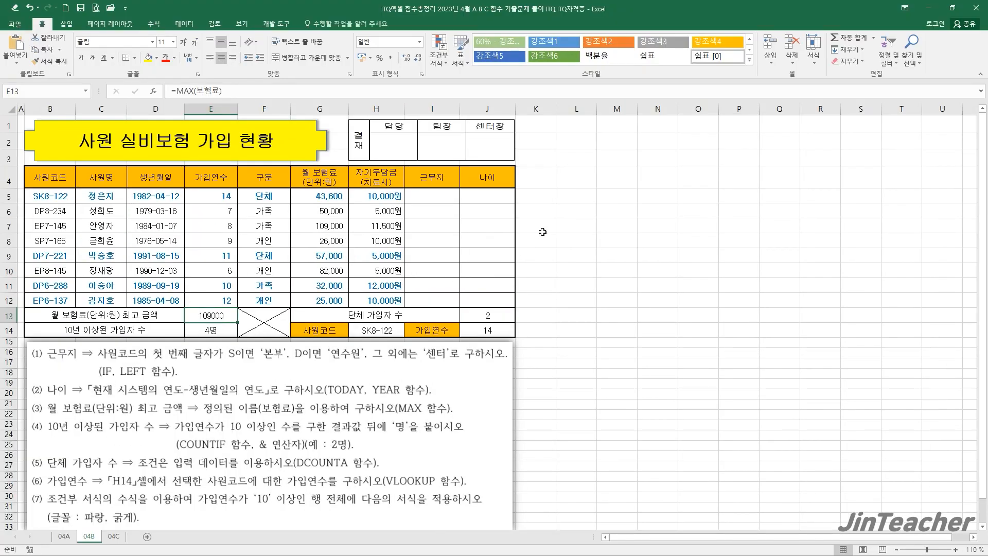
Insert the current date in the blank cell L5 with the TODAY function
{"action": "left_click", "coordinate": [574, 200]}
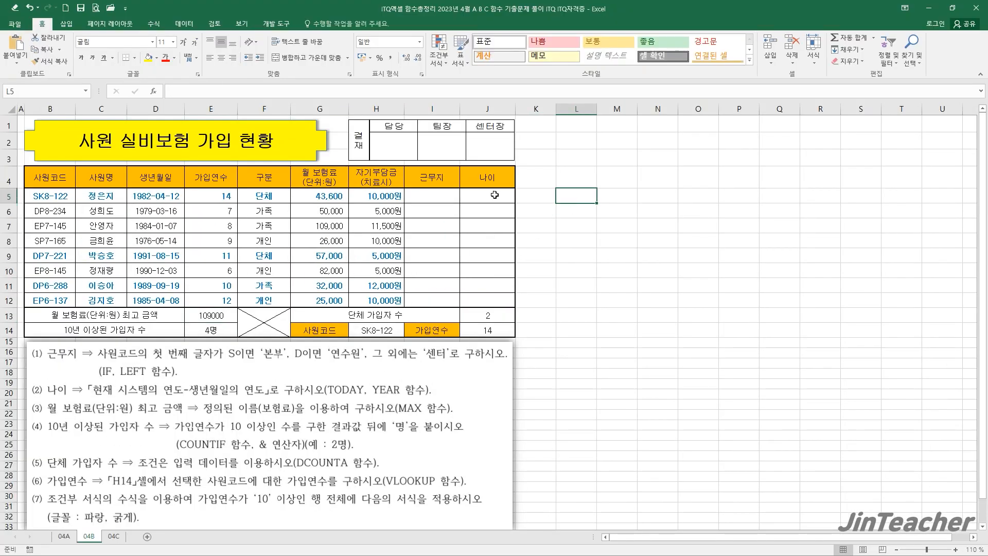
{"action": "left_click", "coordinate": [158, 94]}
{"action": "left_click", "coordinate": [477, 269]}
{"action": "key", "text": "t"}
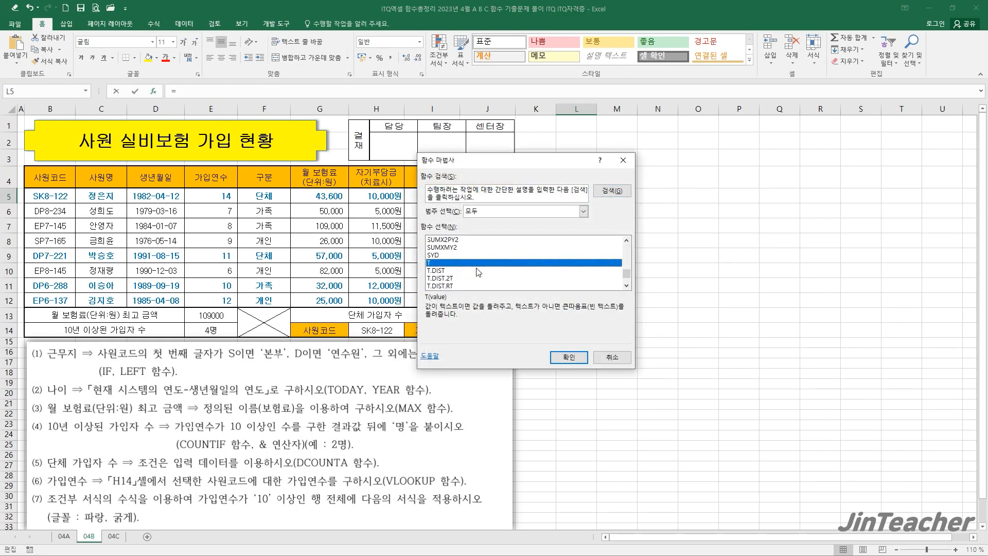
{"action": "scroll", "coordinate": [476, 271], "scroll_direction": "down", "scroll_amount": 6}
{"action": "left_click", "coordinate": [459, 255]}
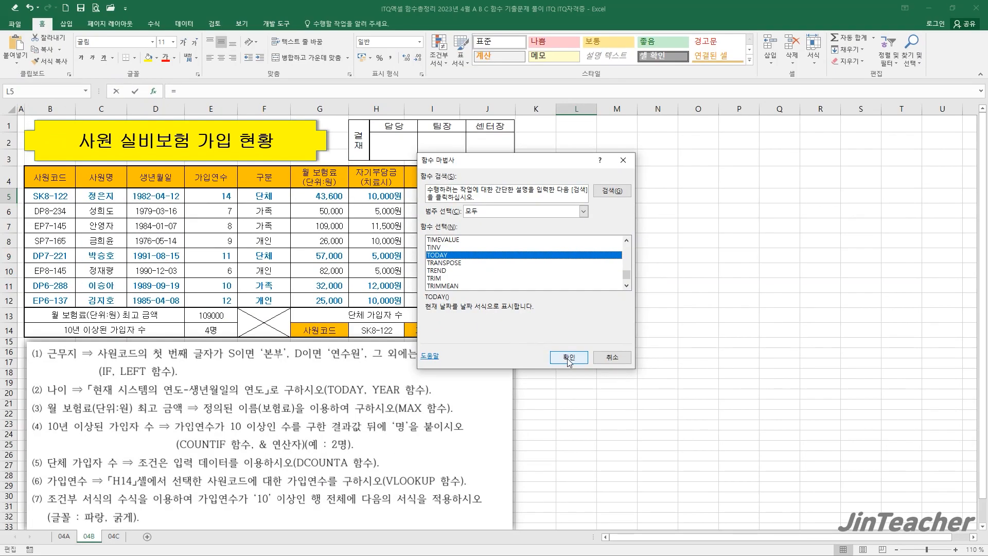
{"action": "left_click", "coordinate": [624, 429]}
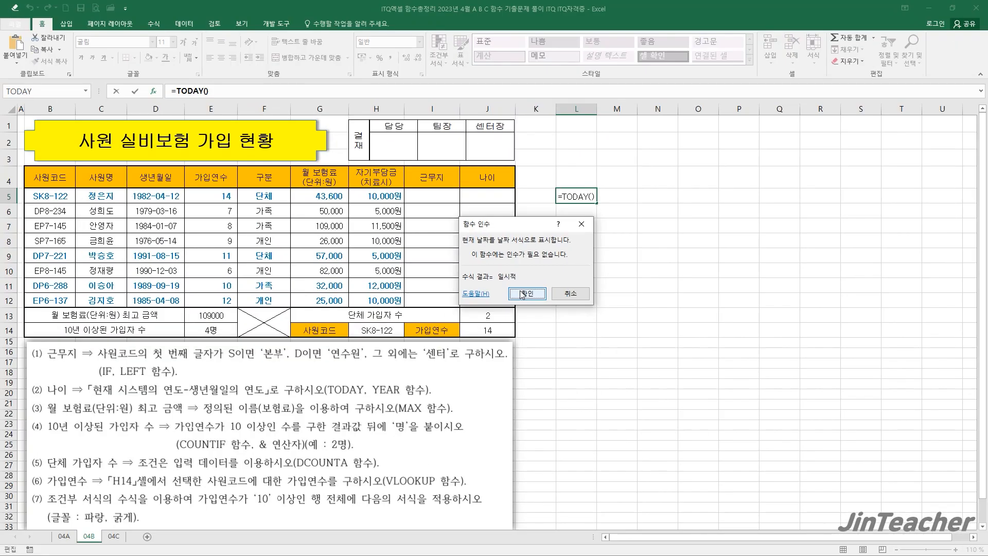
{"action": "left_click", "coordinate": [526, 294]}
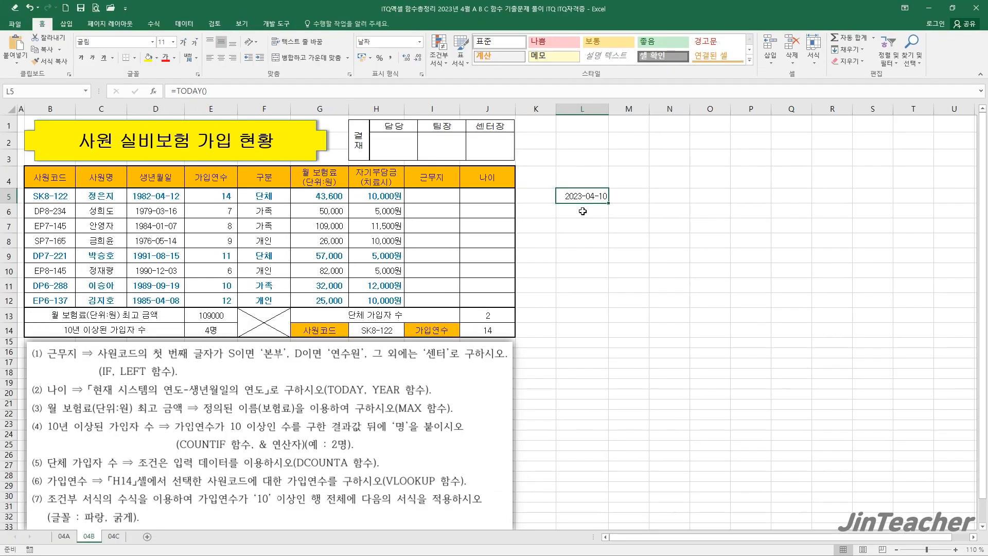
Extract the year of the date in L5 into cell L6 with the YEAR function
{"action": "left_click", "coordinate": [578, 212]}
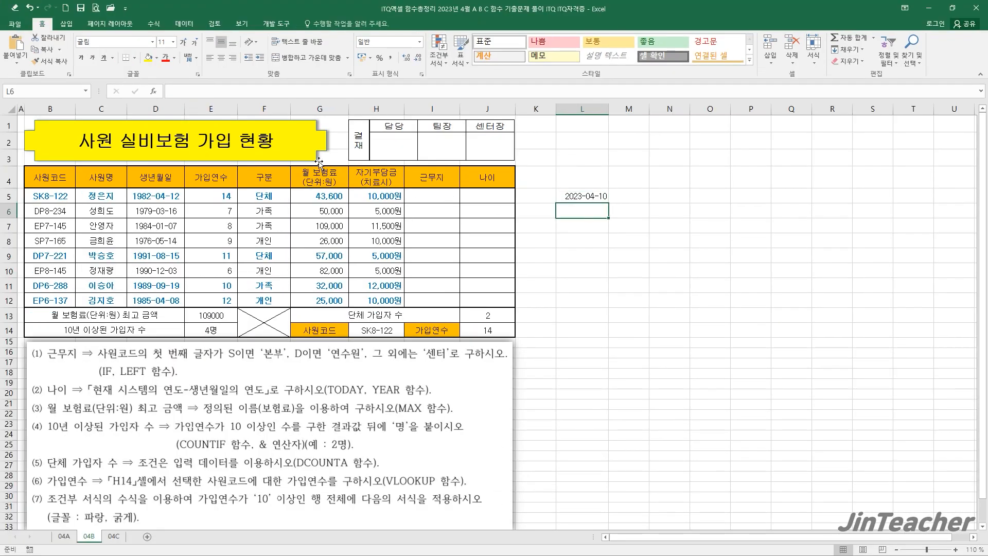
{"action": "left_click", "coordinate": [154, 91]}
{"action": "left_click", "coordinate": [453, 263]}
{"action": "key", "text": "y"}
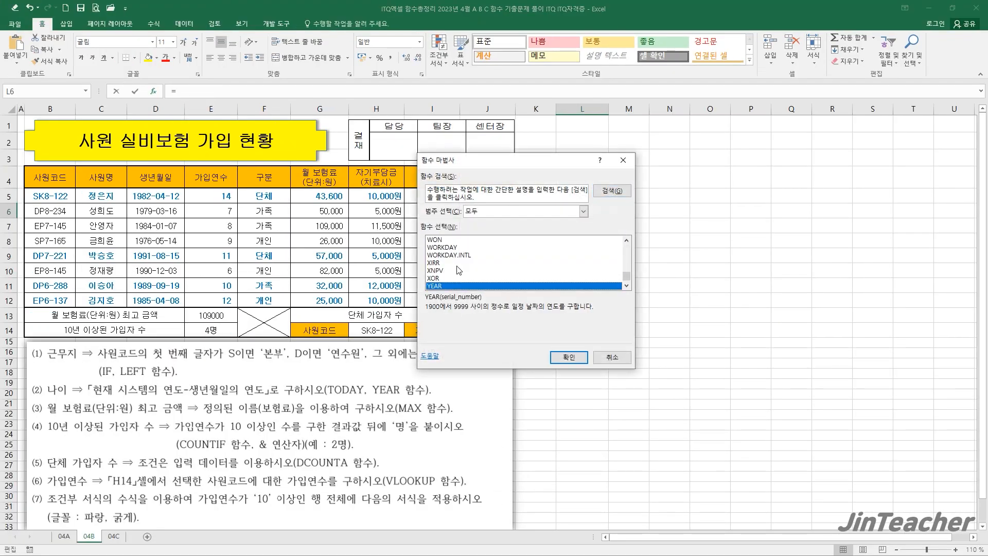
{"action": "scroll", "coordinate": [456, 268], "scroll_direction": "down", "scroll_amount": 1}
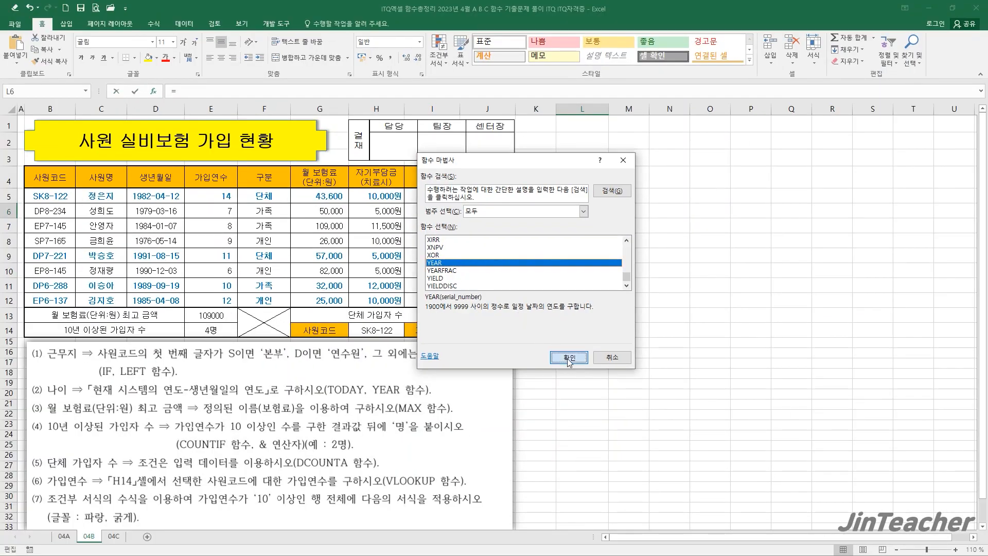
{"action": "left_click", "coordinate": [663, 425]}
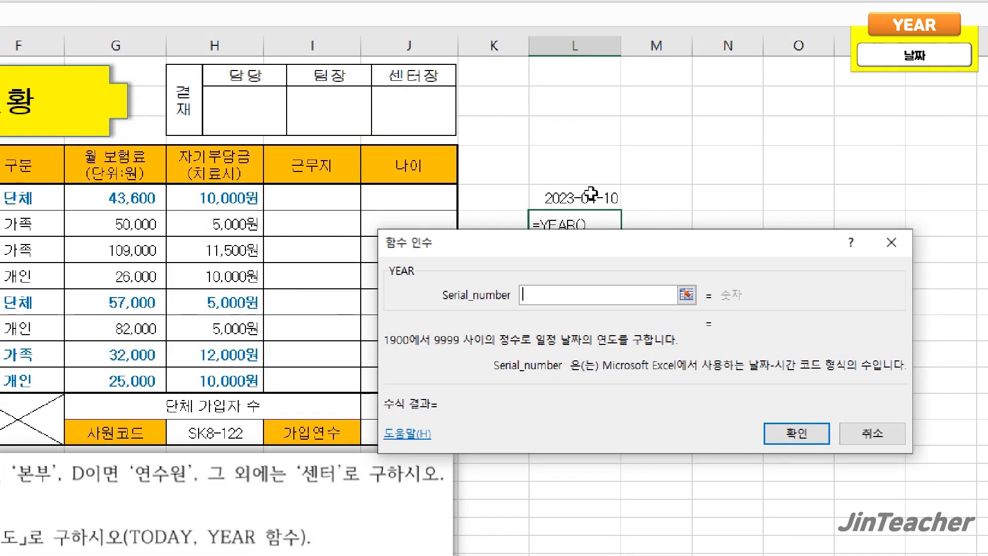
{"action": "left_click", "coordinate": [584, 195]}
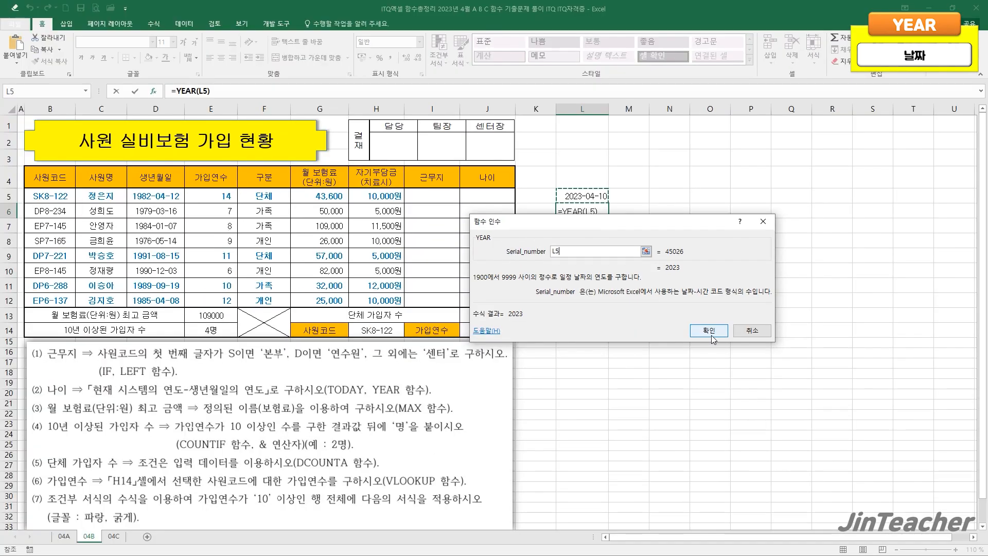
{"action": "left_click", "coordinate": [712, 339]}
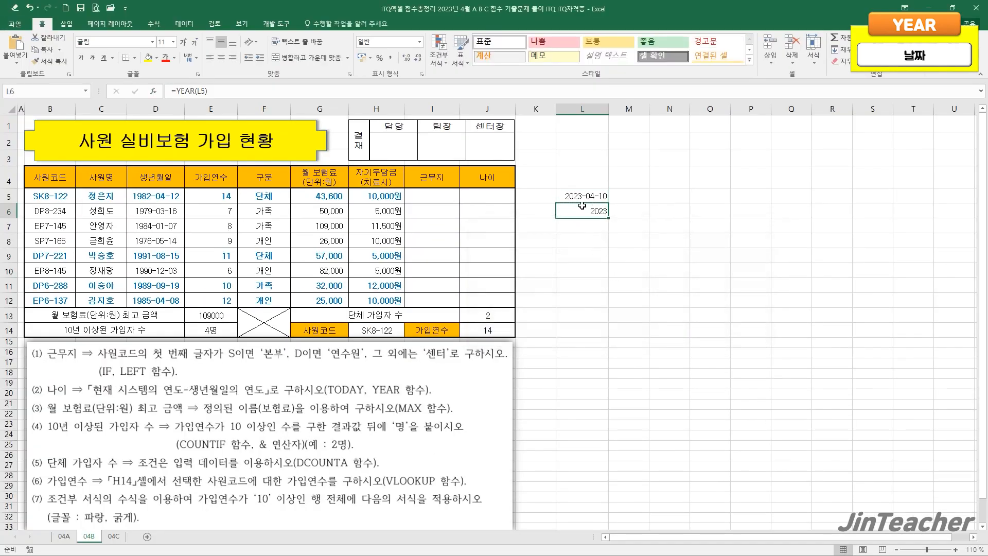
Select the blank cell L7 under the YEAR formula for another function
{"action": "left_click", "coordinate": [602, 227]}
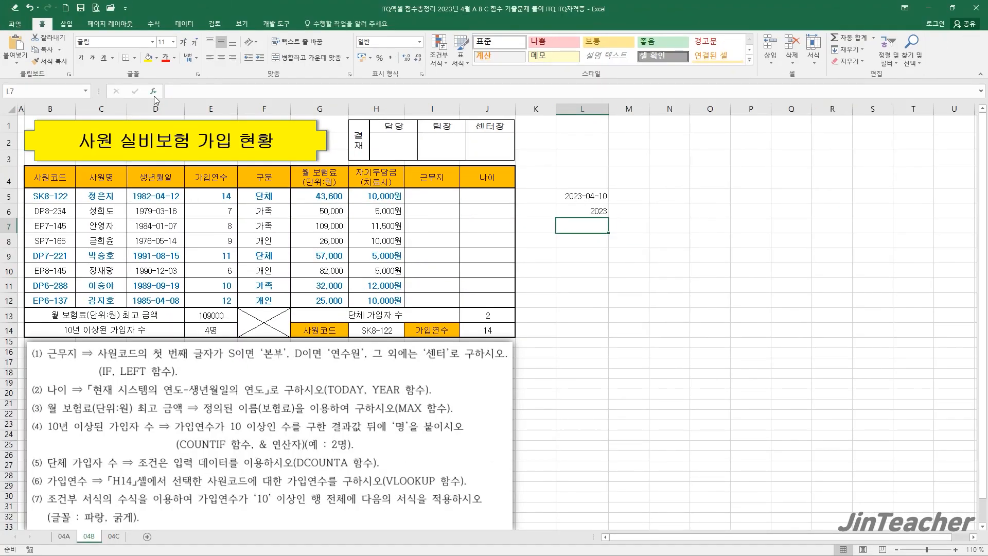
Enter a YEAR function in cell L7 that extracts the year from the birth date in D5
{"action": "left_click", "coordinate": [154, 93]}
{"action": "left_click", "coordinate": [578, 289]}
{"action": "key", "text": "y"}
{"action": "scroll", "coordinate": [578, 289], "scroll_direction": "down", "scroll_amount": 1}
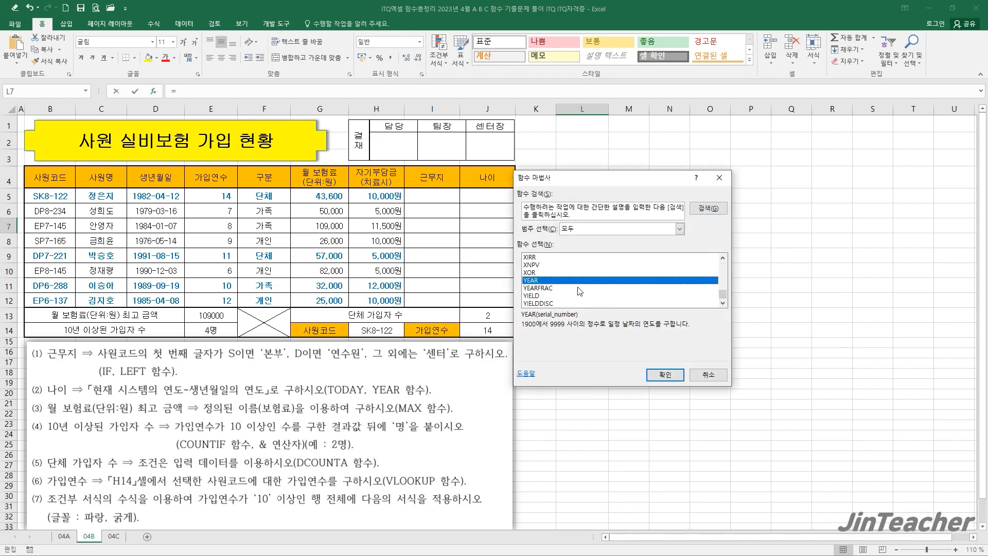
{"action": "left_click", "coordinate": [664, 374]}
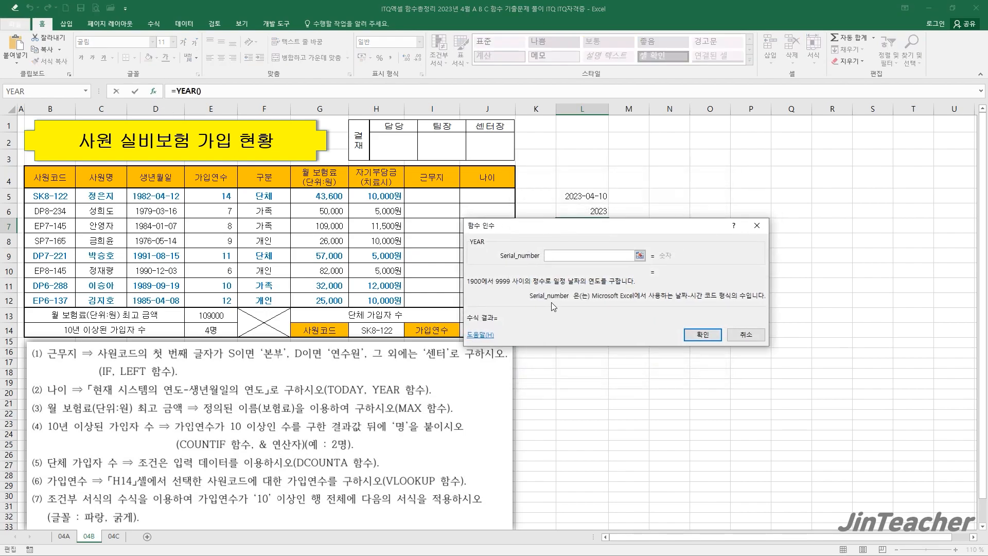
{"action": "left_click", "coordinate": [167, 198]}
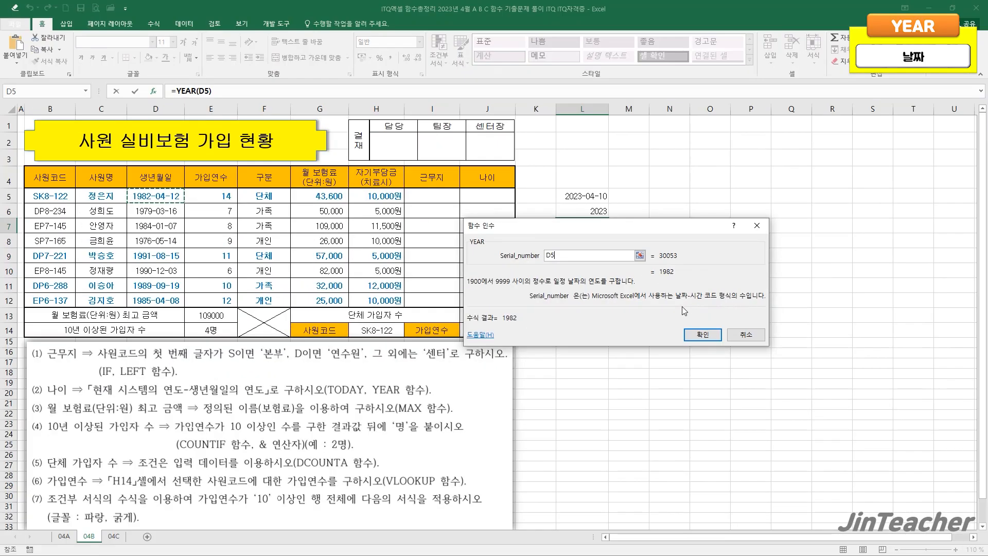
{"action": "left_click", "coordinate": [701, 336]}
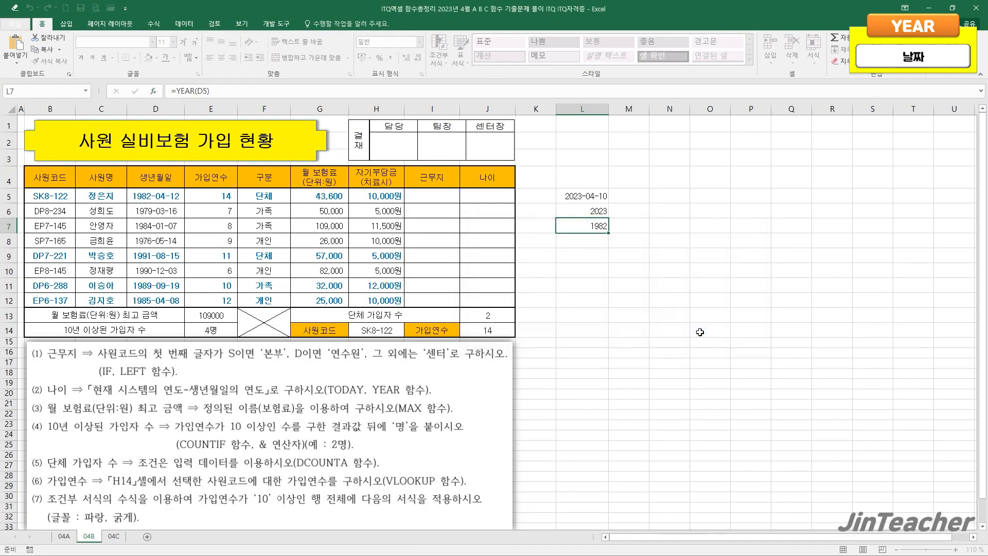
{"action": "left_click", "coordinate": [602, 213]}
{"action": "left_click", "coordinate": [598, 226]}
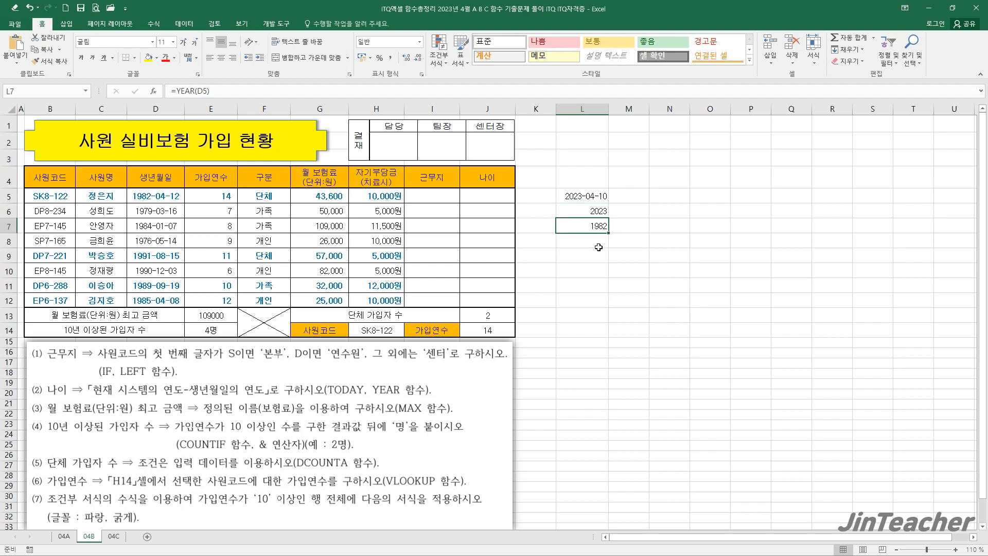
Insert a YEAR function with today() as its argument in cell J5 of the 나이 column
{"action": "left_click", "coordinate": [499, 192]}
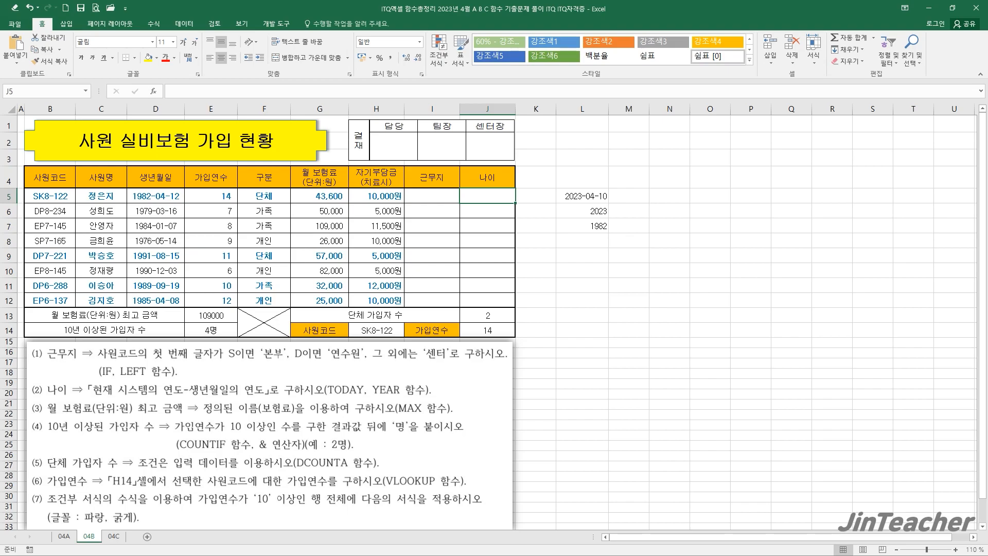
{"action": "left_click", "coordinate": [153, 91]}
{"action": "left_click", "coordinate": [580, 285]}
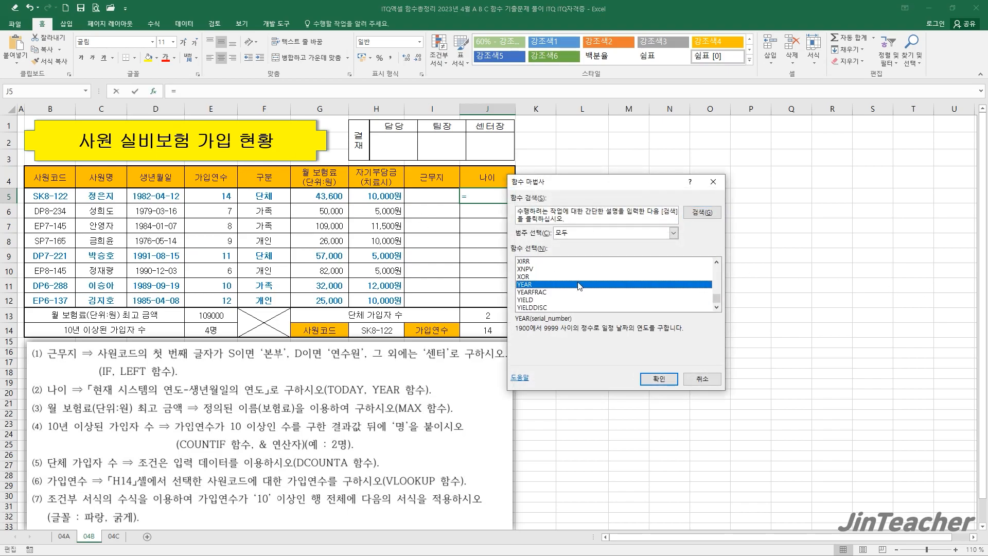
{"action": "left_click", "coordinate": [659, 379]}
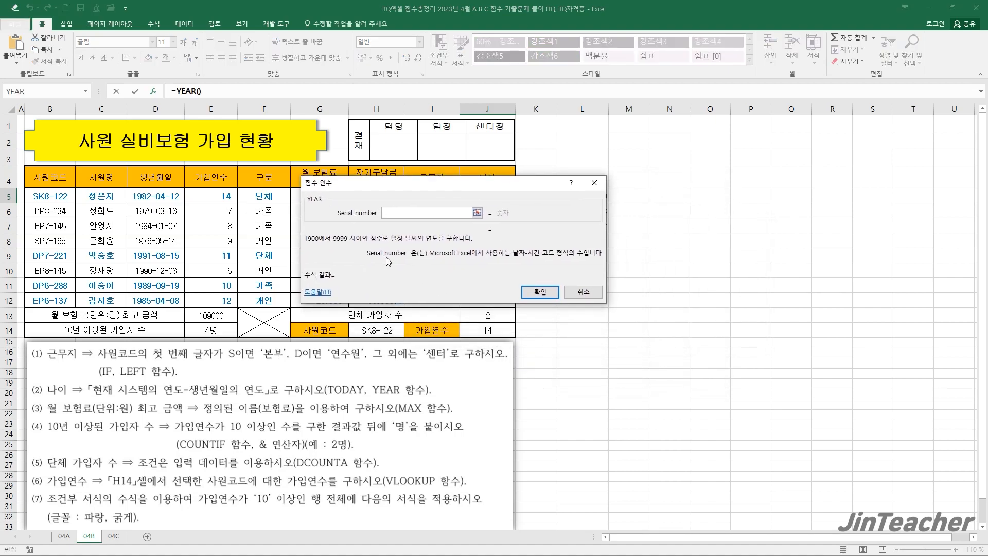
{"action": "left_click_drag", "start_coordinate": [330, 183], "coordinate": [192, 122]}
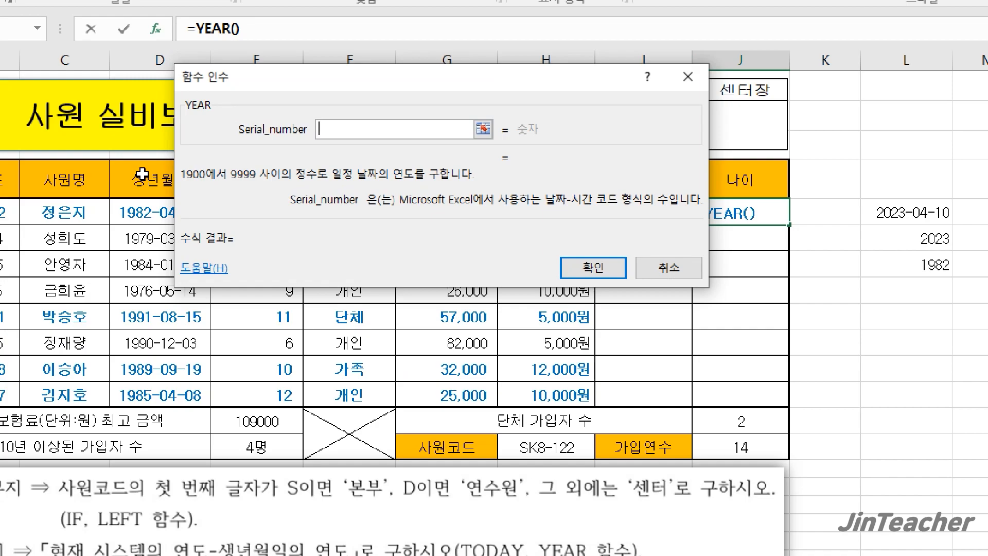
{"action": "type", "text": "today"}
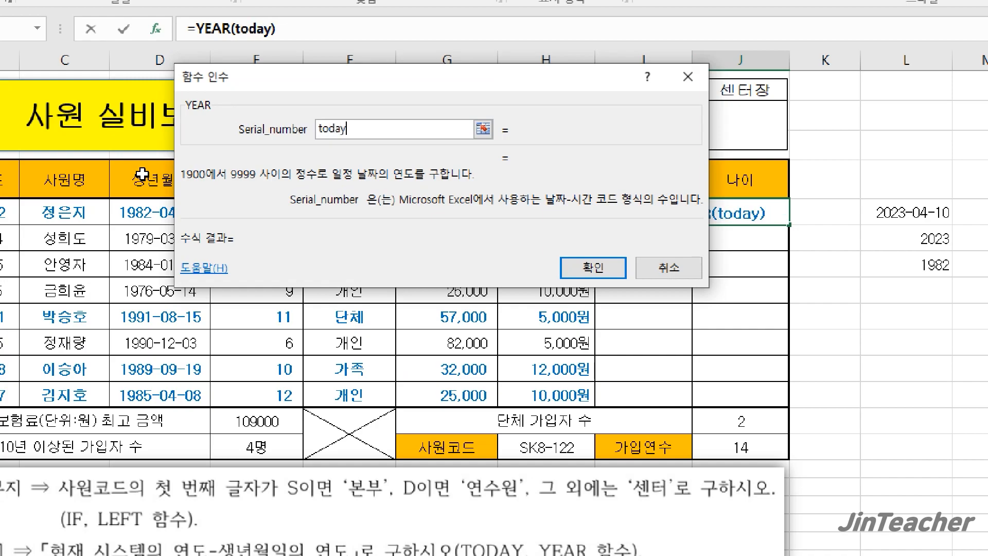
{"action": "type", "text": "()"}
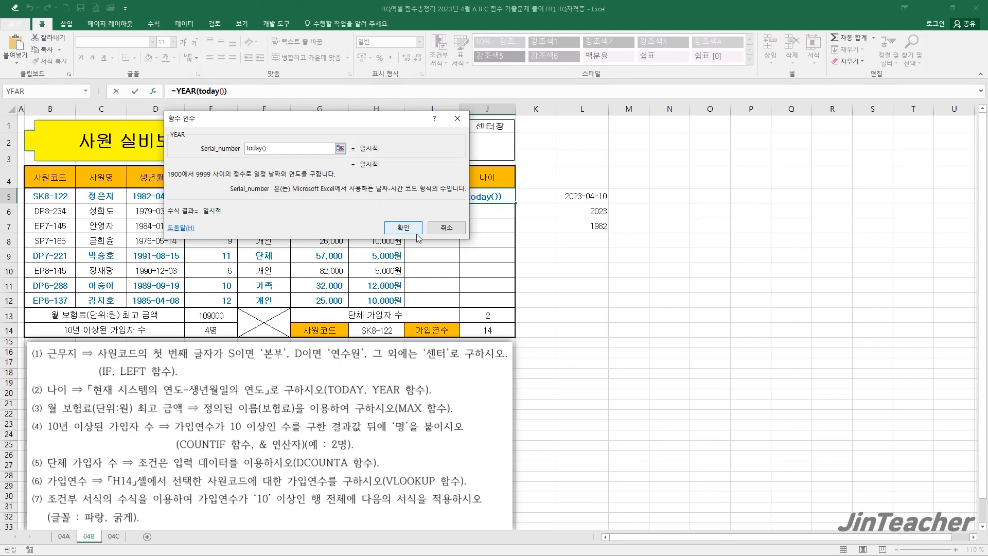
{"action": "left_click", "coordinate": [608, 272]}
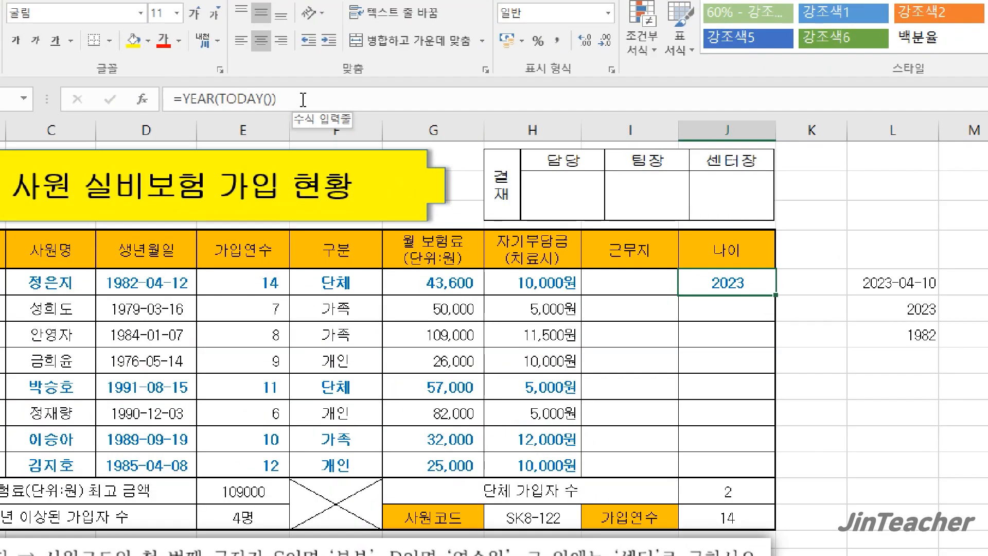
Extend the J5 formula by subtracting YEAR(D5), giving =YEAR(TODAY())-YEAR(D5)
{"action": "left_click", "coordinate": [245, 92]}
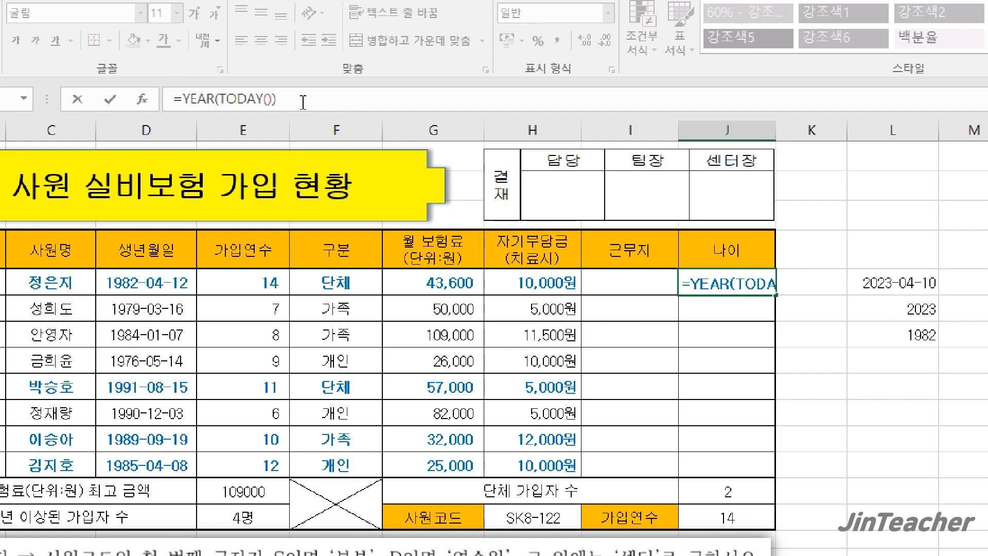
{"action": "type", "text": "-"}
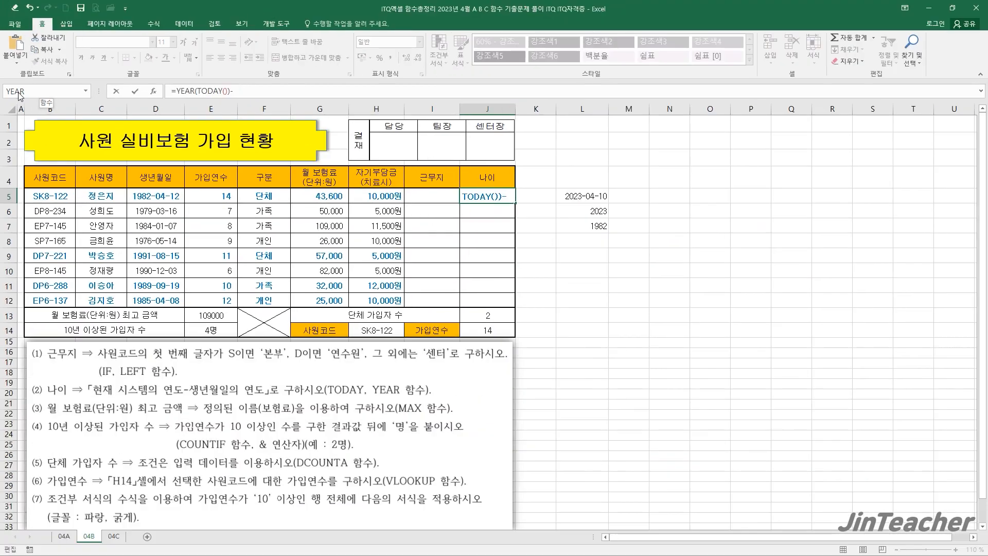
{"action": "left_click", "coordinate": [26, 96]}
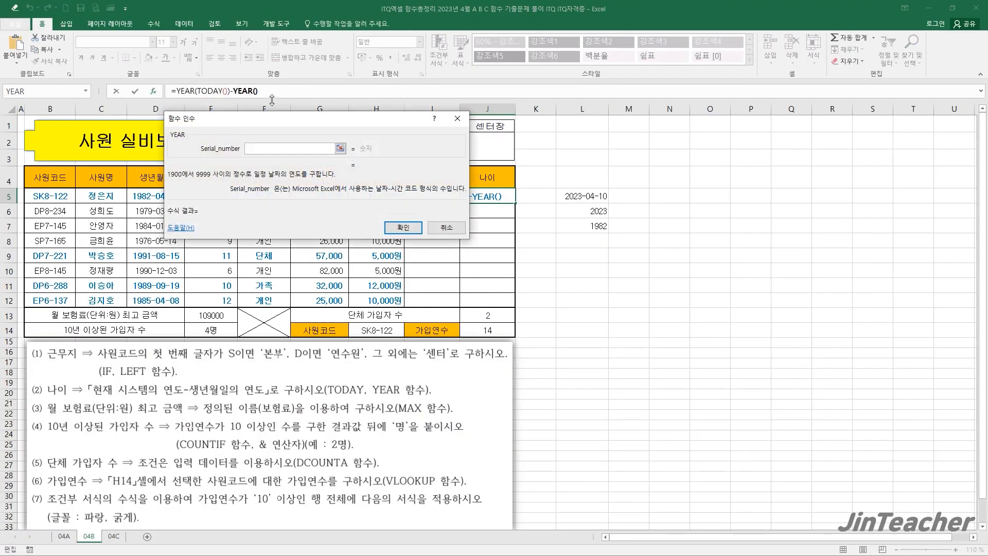
{"action": "left_click_drag", "start_coordinate": [248, 119], "coordinate": [278, 149]}
{"action": "left_click", "coordinate": [170, 196]}
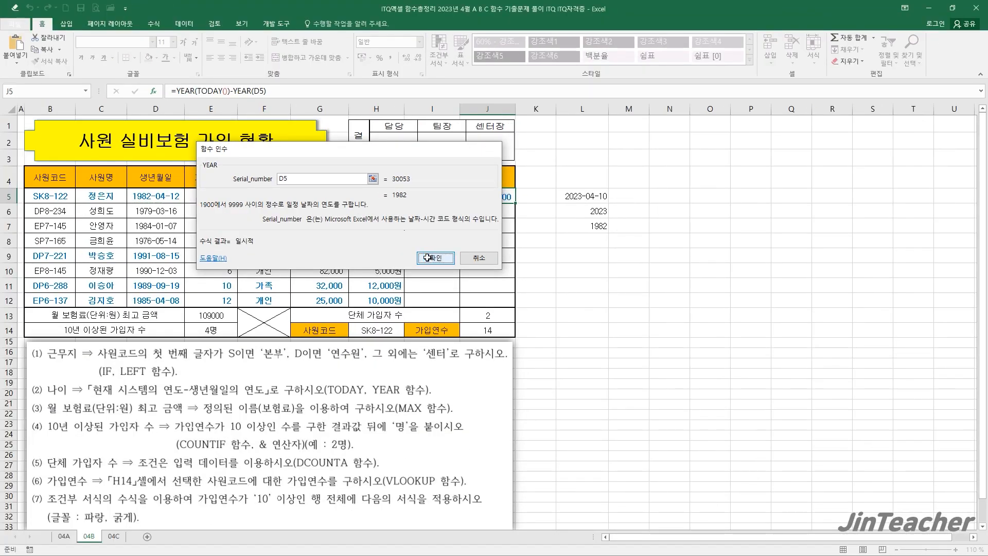
{"action": "left_click", "coordinate": [473, 305]}
Fill the J5 formula down to J12 without formatting and apply the 숫자 number format to J5:J12
{"action": "left_click_drag", "start_coordinate": [514, 203], "coordinate": [502, 300]}
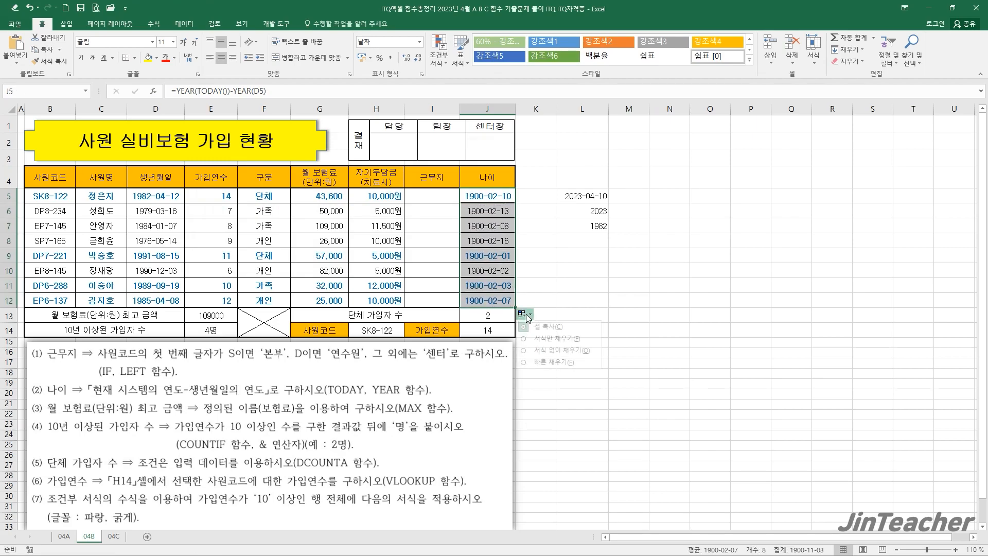
{"action": "left_click", "coordinate": [521, 314]}
{"action": "left_click", "coordinate": [556, 350]}
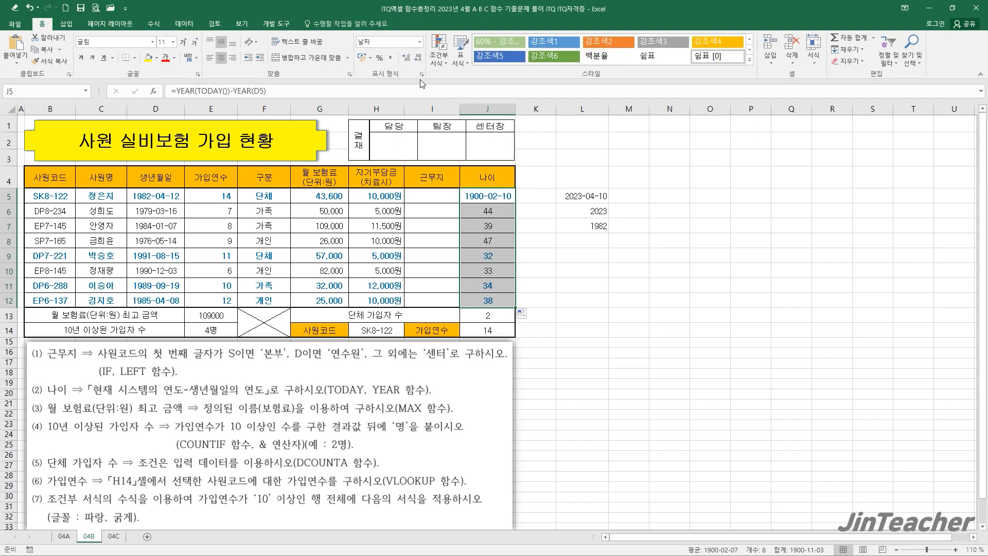
{"action": "left_click", "coordinate": [419, 42]}
{"action": "left_click", "coordinate": [400, 83]}
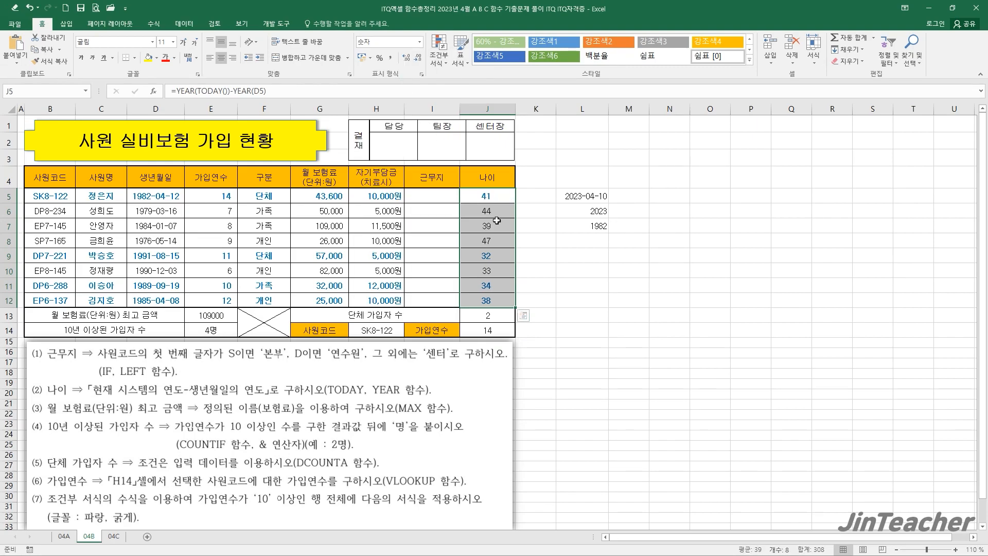
Clear the age formulas from cells J5:J12
{"action": "left_click", "coordinate": [494, 301]}
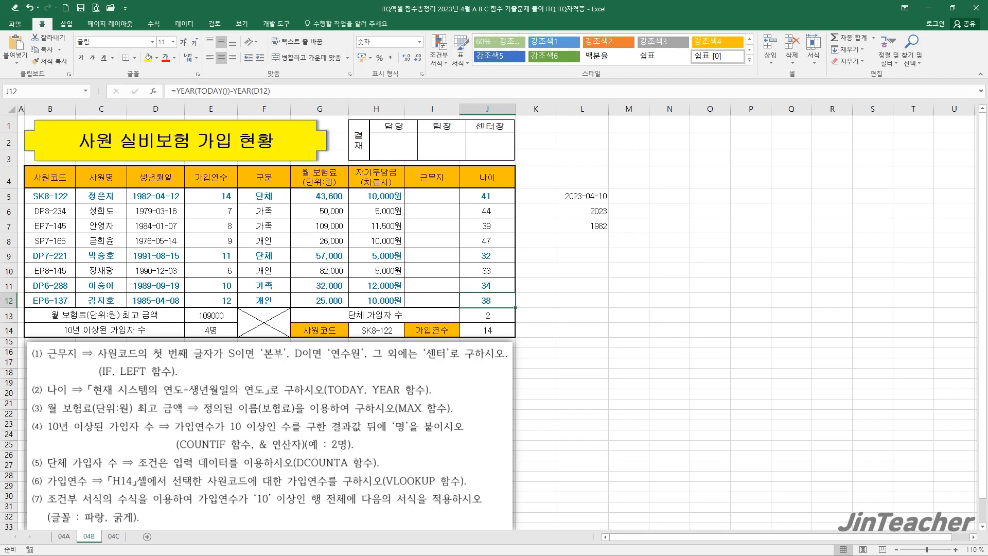
{"action": "left_click_drag", "start_coordinate": [497, 196], "coordinate": [494, 298]}
{"action": "key", "text": "Delete"}
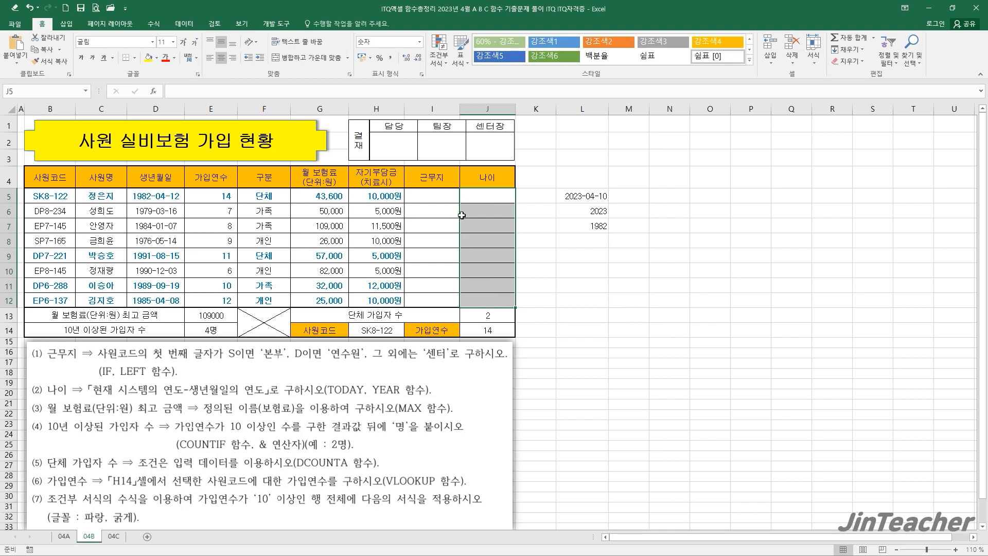
Enter =YEAR(TODAY()) in the emptied cell J5 using the YEAR function
{"action": "left_click", "coordinate": [470, 196]}
{"action": "left_click", "coordinate": [150, 93]}
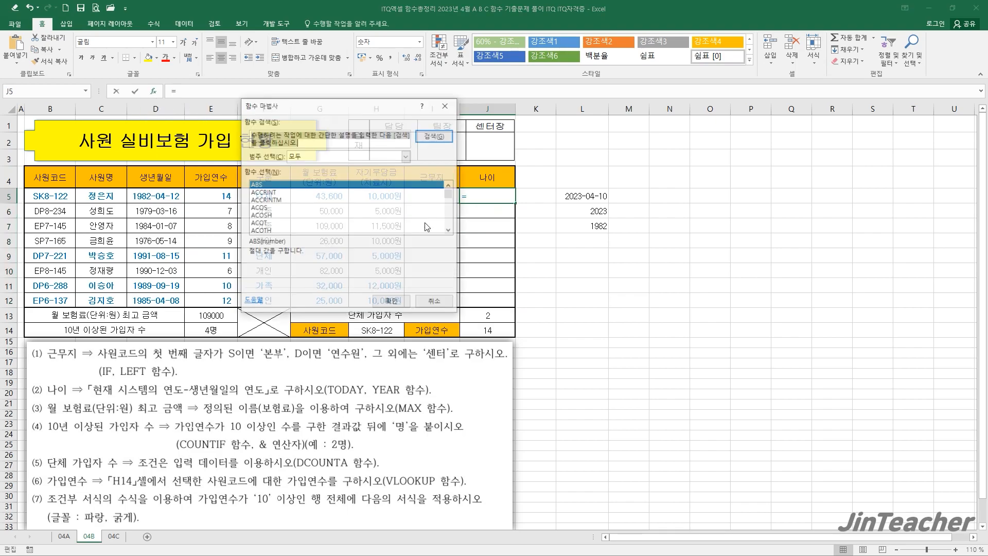
{"action": "left_click", "coordinate": [368, 232]}
{"action": "key", "text": "y"}
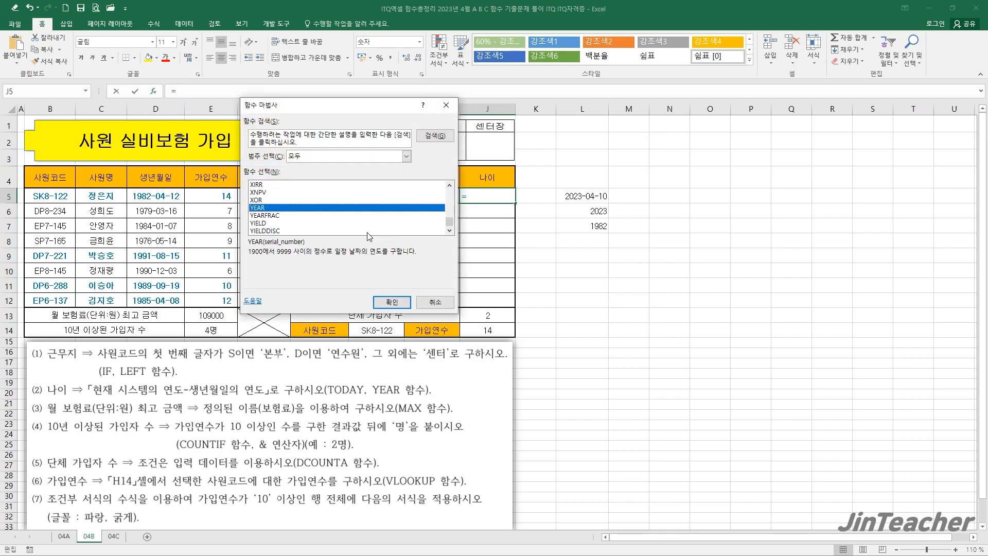
{"action": "left_click", "coordinate": [393, 301]}
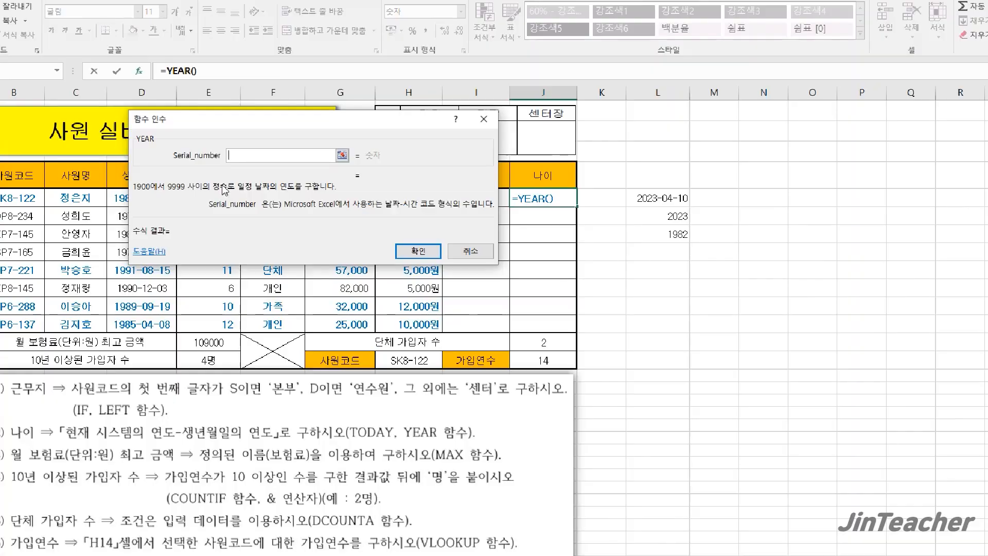
{"action": "type", "text": "to"}
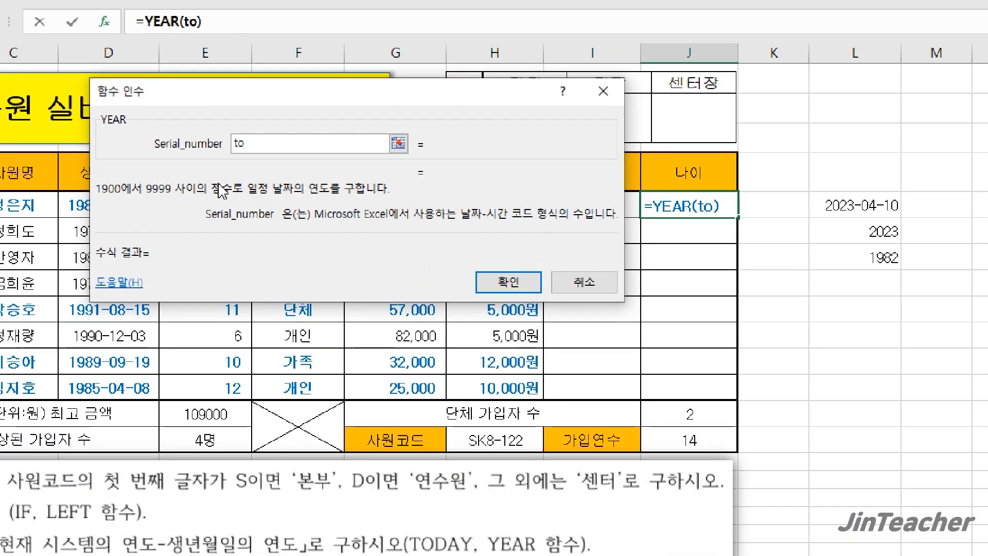
{"action": "type", "text": "day()"}
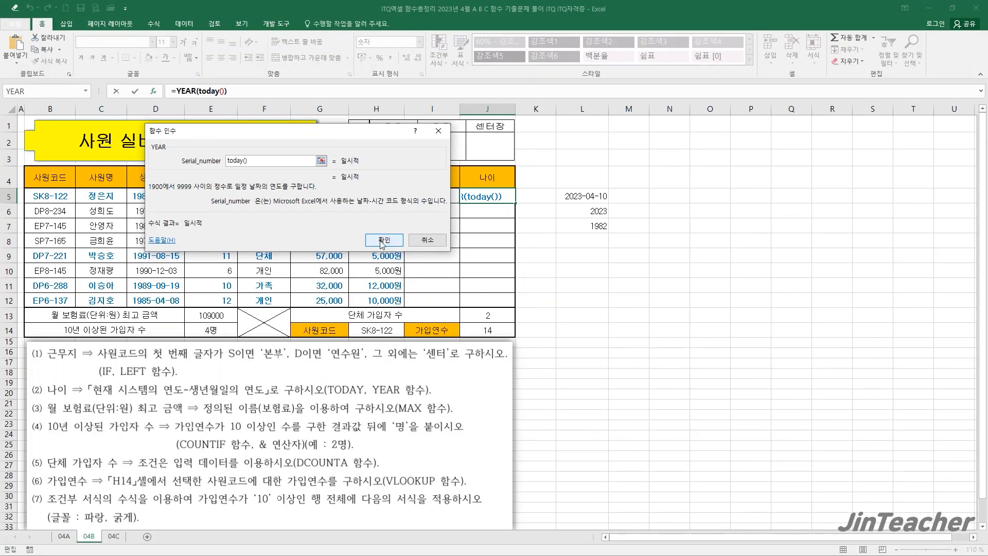
{"action": "left_click", "coordinate": [508, 282]}
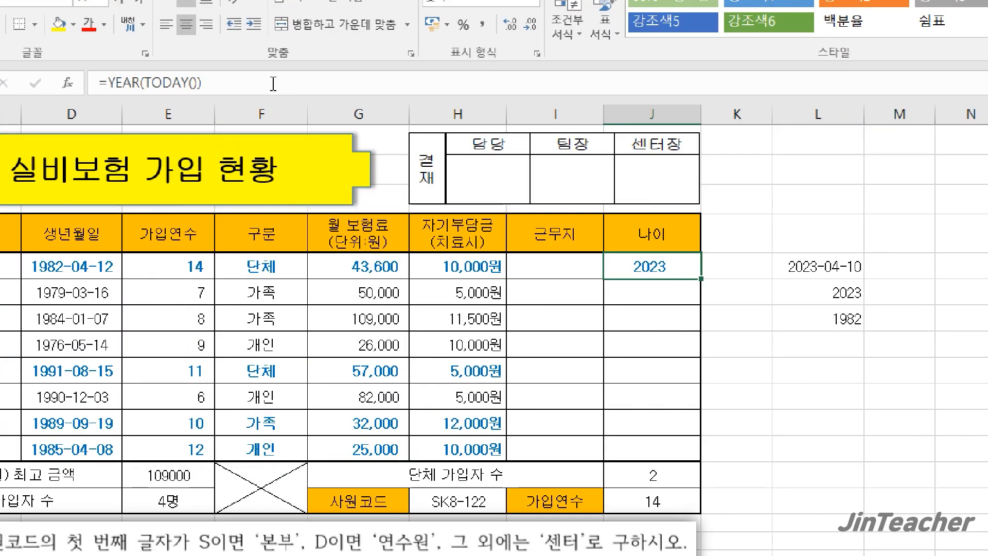
Append a subtraction of YEAR(D5) to the formula in J5 to calculate the first employee's age
{"action": "left_click", "coordinate": [270, 91]}
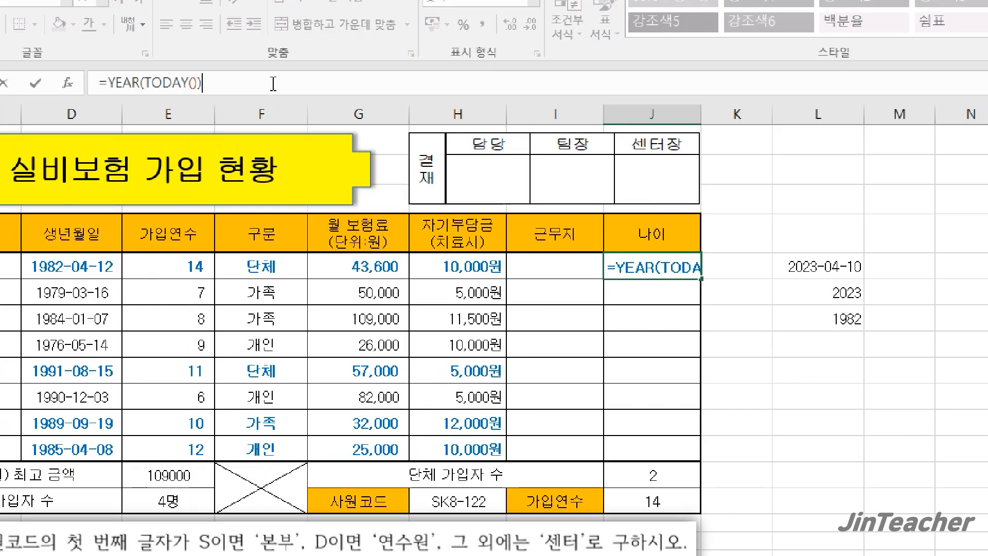
{"action": "type", "text": "-"}
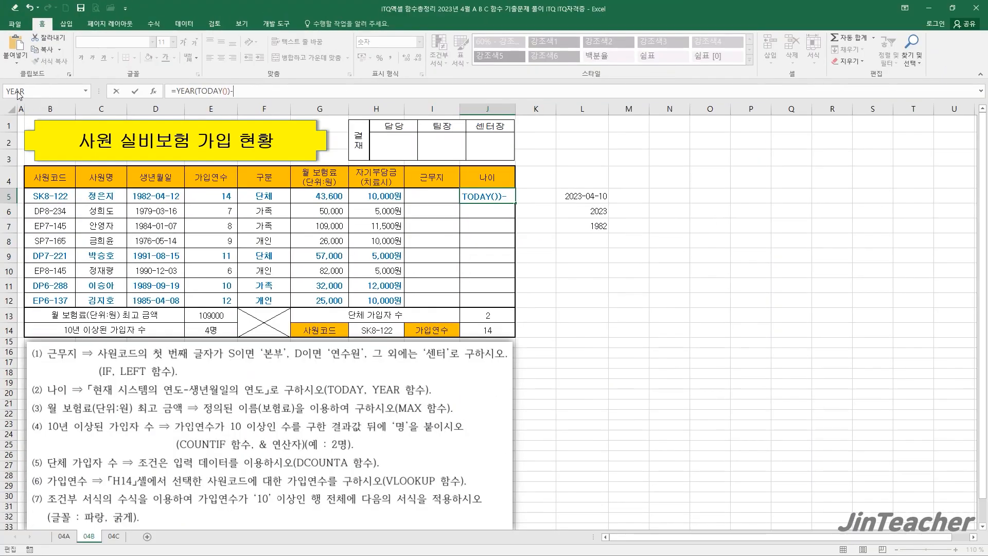
{"action": "left_click", "coordinate": [18, 92]}
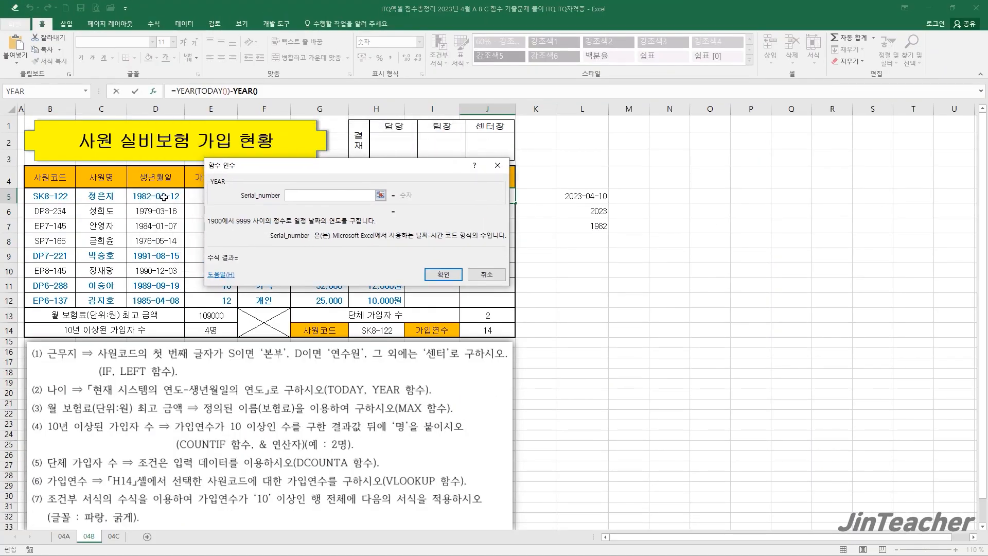
{"action": "left_click", "coordinate": [164, 197]}
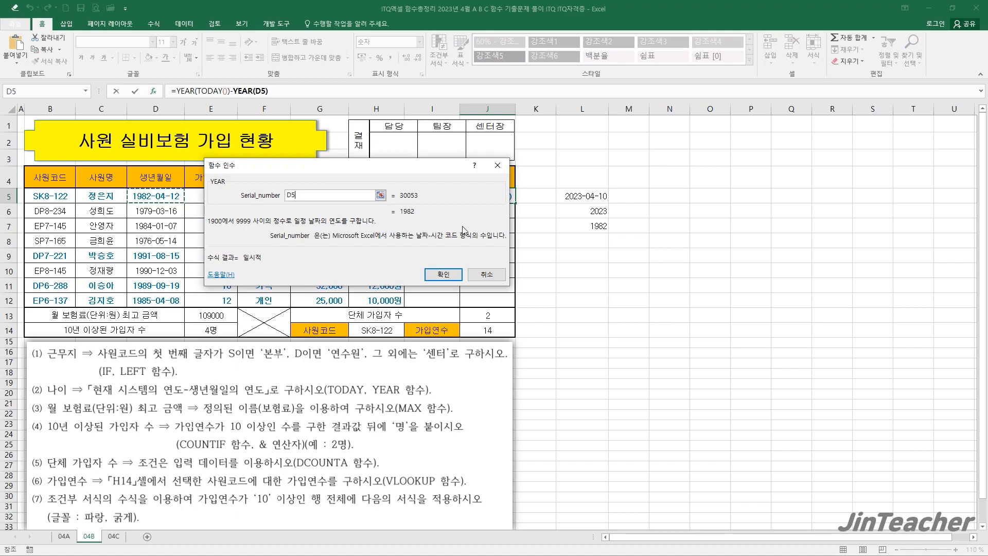
{"action": "left_click", "coordinate": [442, 273]}
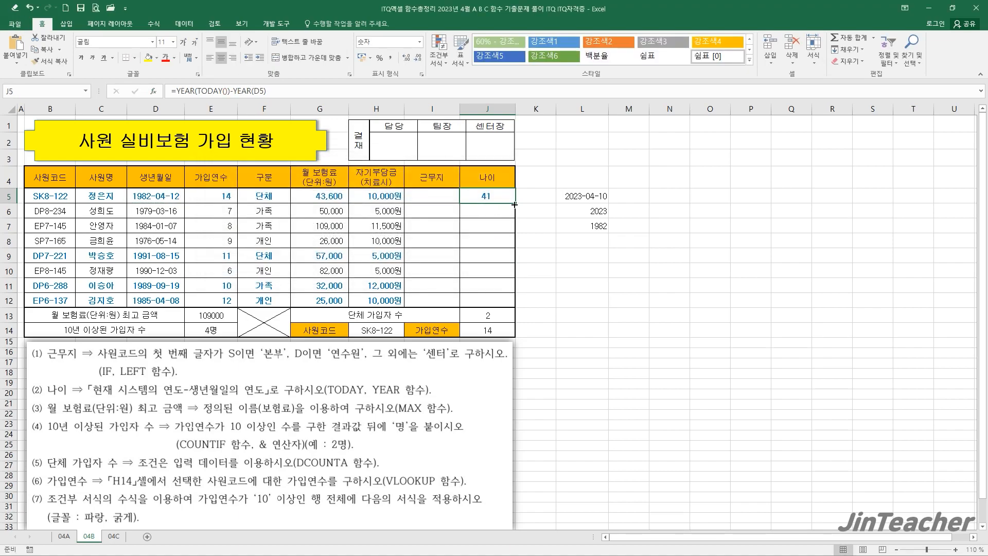
Fill the age formula from J5 down to J12 without copying the formatting
{"action": "left_click_drag", "start_coordinate": [514, 204], "coordinate": [523, 317]}
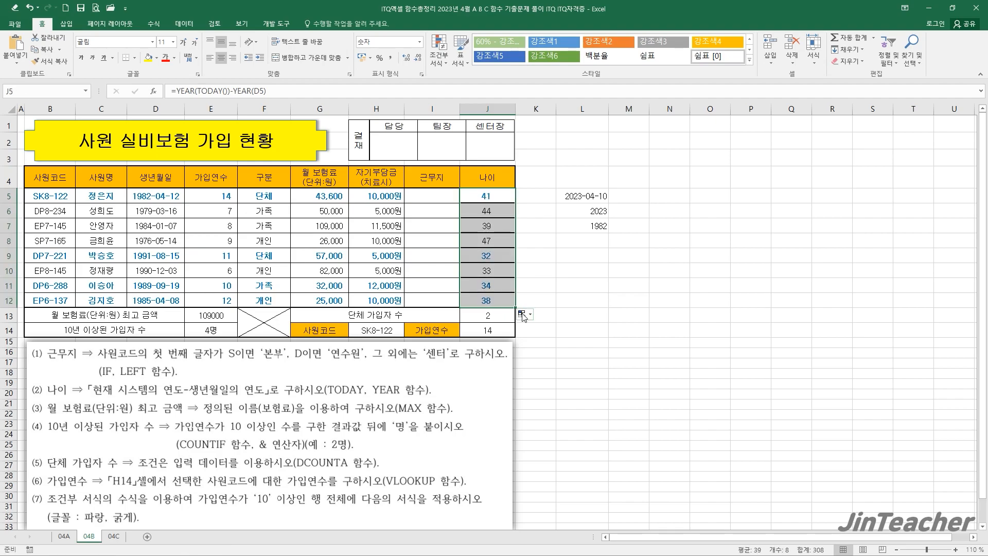
{"action": "left_click", "coordinate": [524, 315]}
{"action": "left_click", "coordinate": [547, 351]}
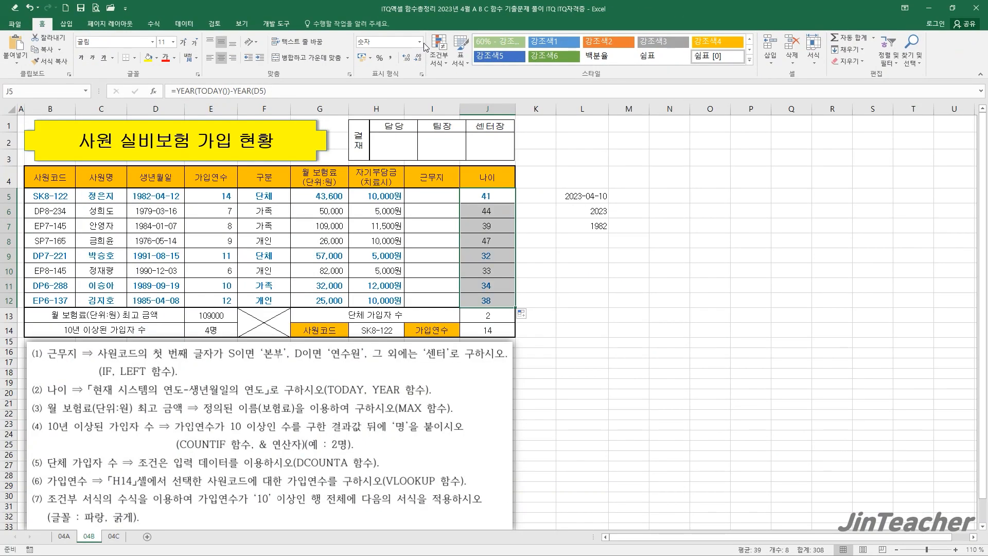
Try the 간단한 날짜 format on the ages in J5:J12 and restore the 숫자 format
{"action": "left_click", "coordinate": [422, 58]}
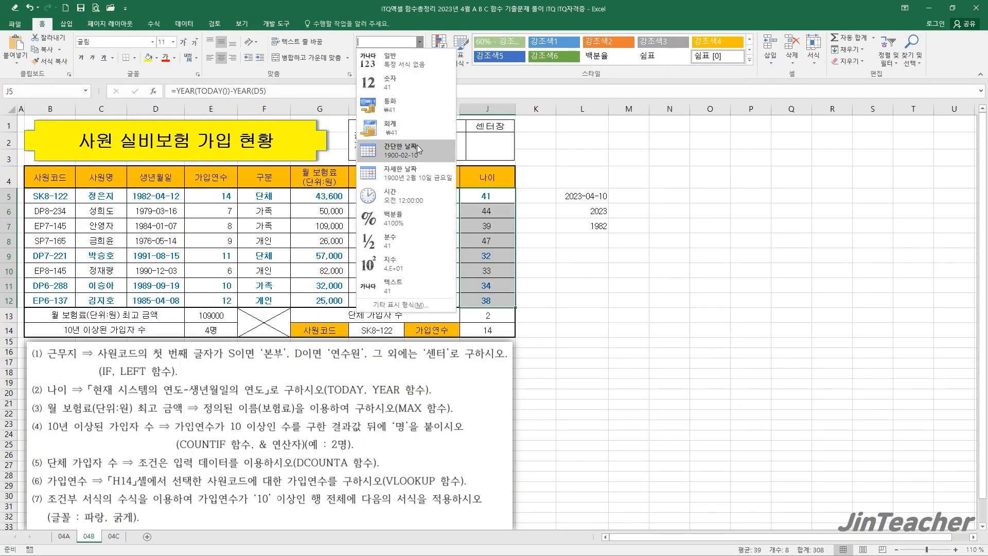
{"action": "left_click", "coordinate": [400, 150]}
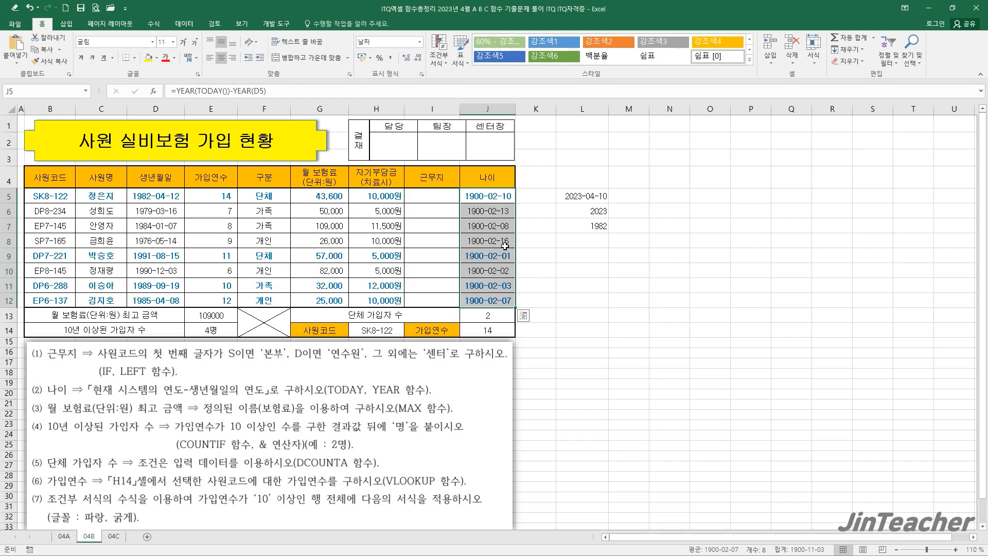
{"action": "left_click", "coordinate": [420, 41]}
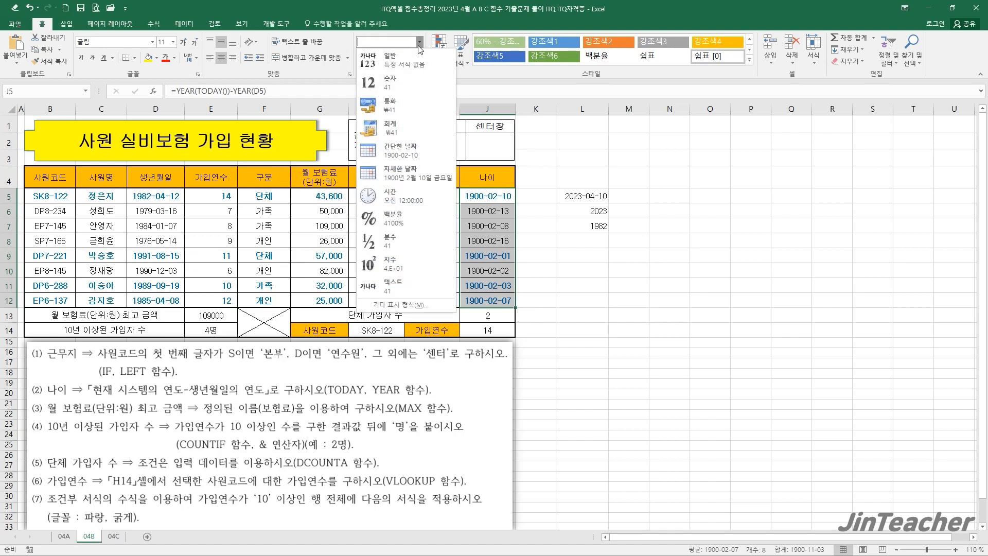
{"action": "left_click", "coordinate": [392, 83]}
{"action": "left_click", "coordinate": [503, 300]}
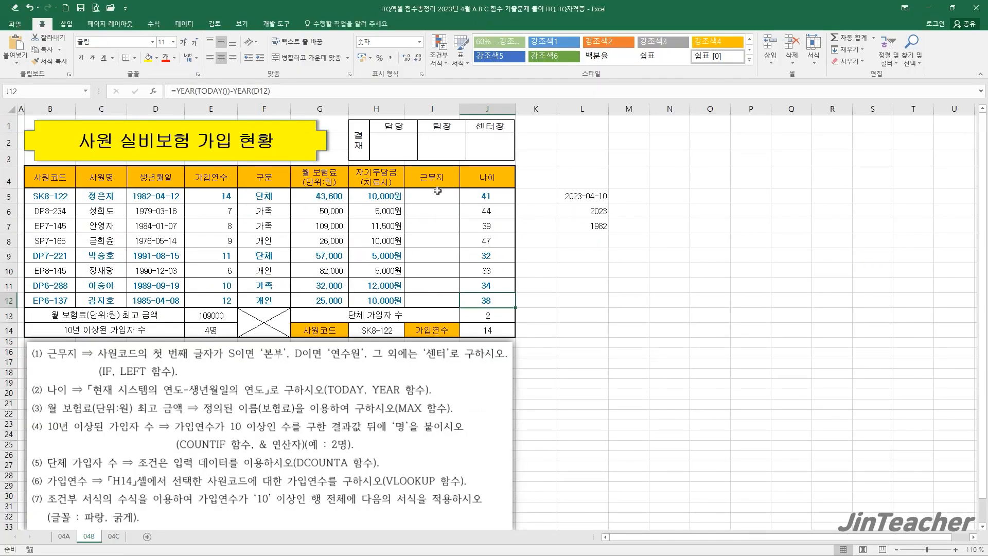
Enter =LEFT(B5,1) in cell I5 of the 근무지 column using the LEFT function's arguments
{"action": "left_click", "coordinate": [437, 190]}
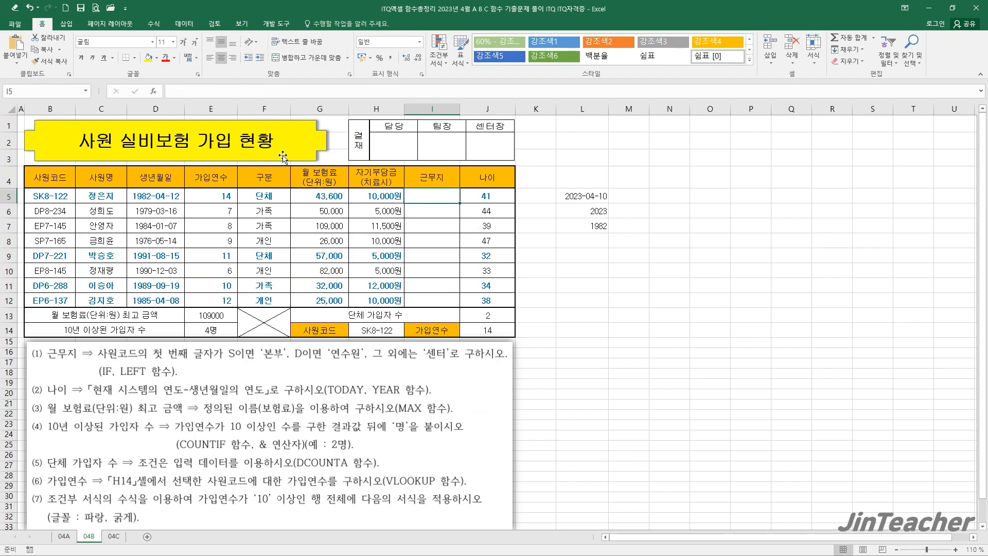
{"action": "left_click", "coordinate": [153, 91]}
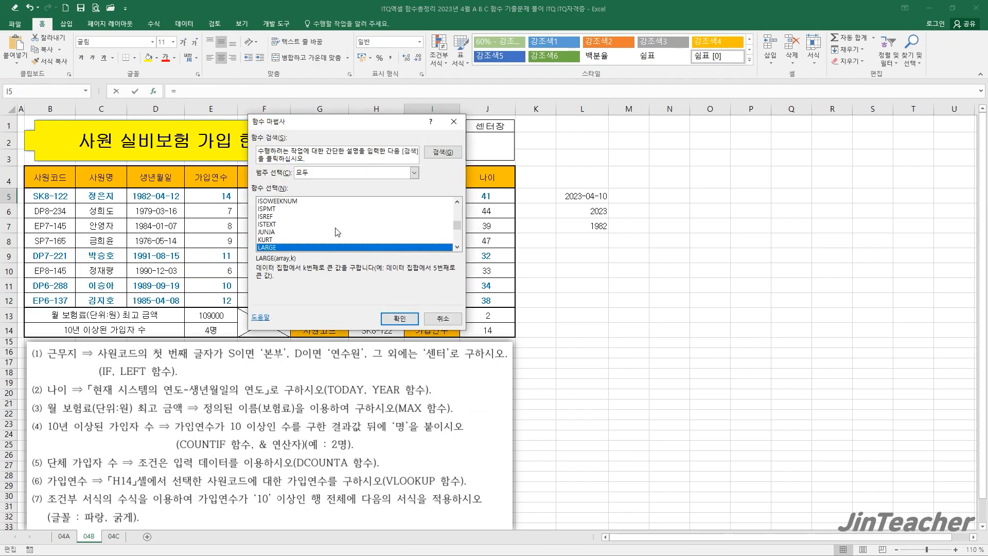
{"action": "scroll", "coordinate": [336, 228], "scroll_direction": "down", "scroll_amount": 1}
{"action": "left_click", "coordinate": [295, 241]}
{"action": "left_click", "coordinate": [398, 315]}
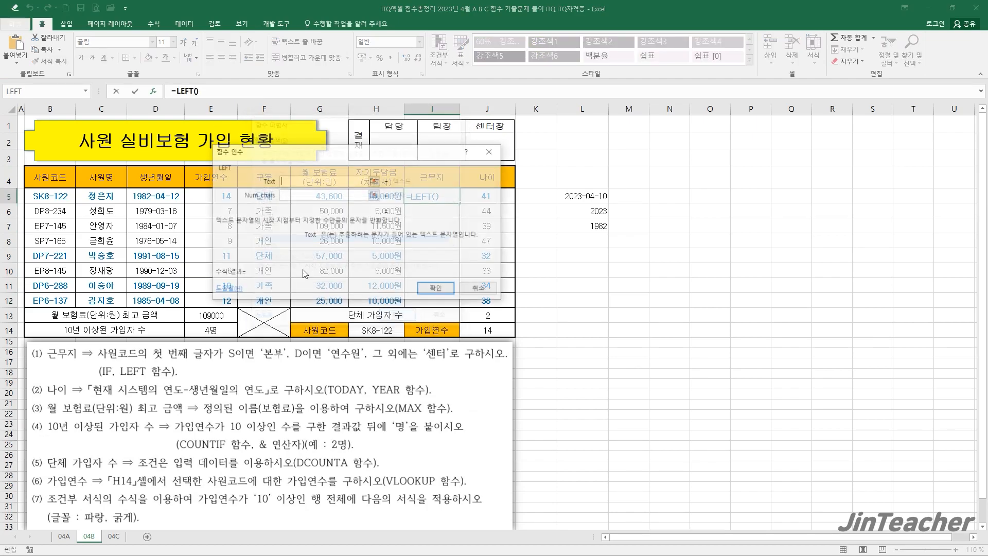
{"action": "left_click_drag", "start_coordinate": [278, 254], "coordinate": [156, 276]}
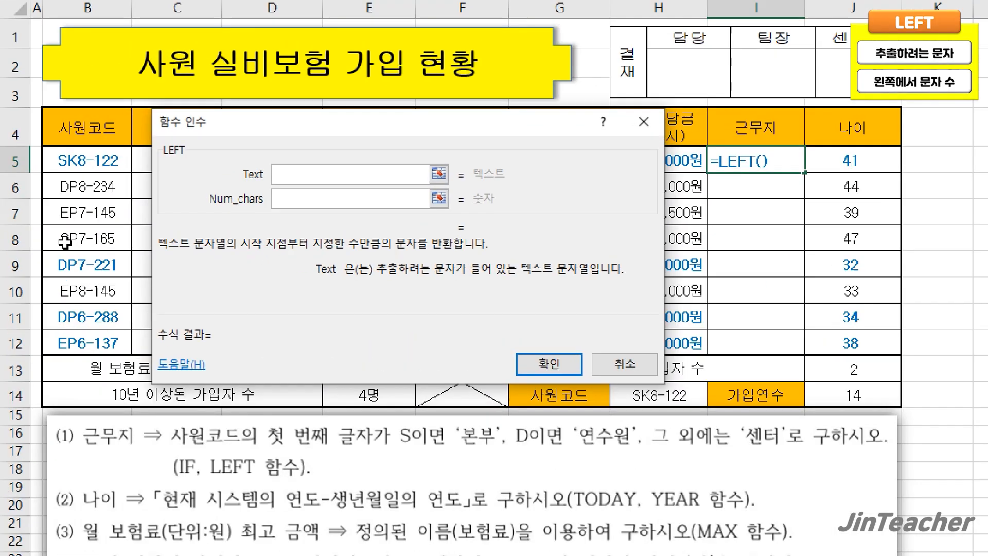
{"action": "left_click", "coordinate": [85, 160]}
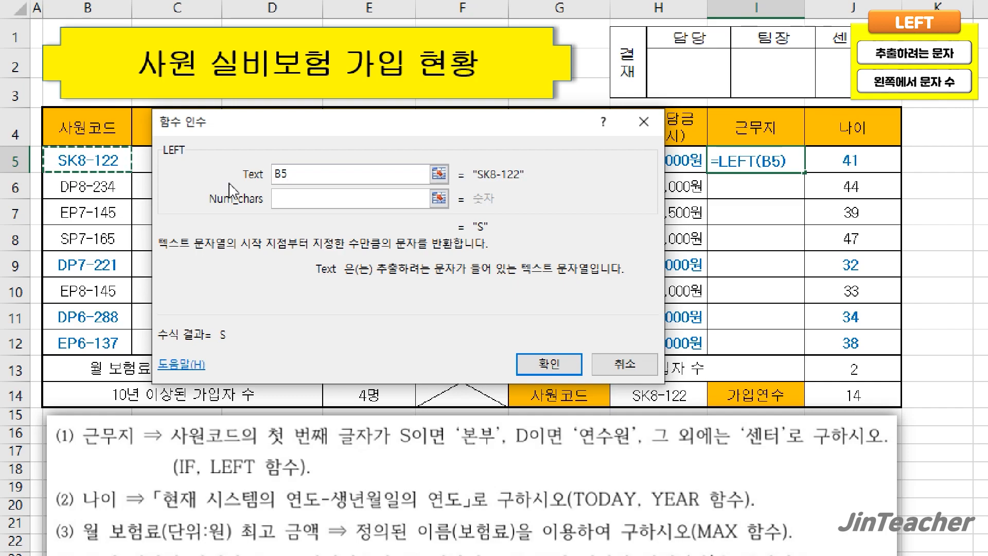
{"action": "left_click", "coordinate": [322, 195]}
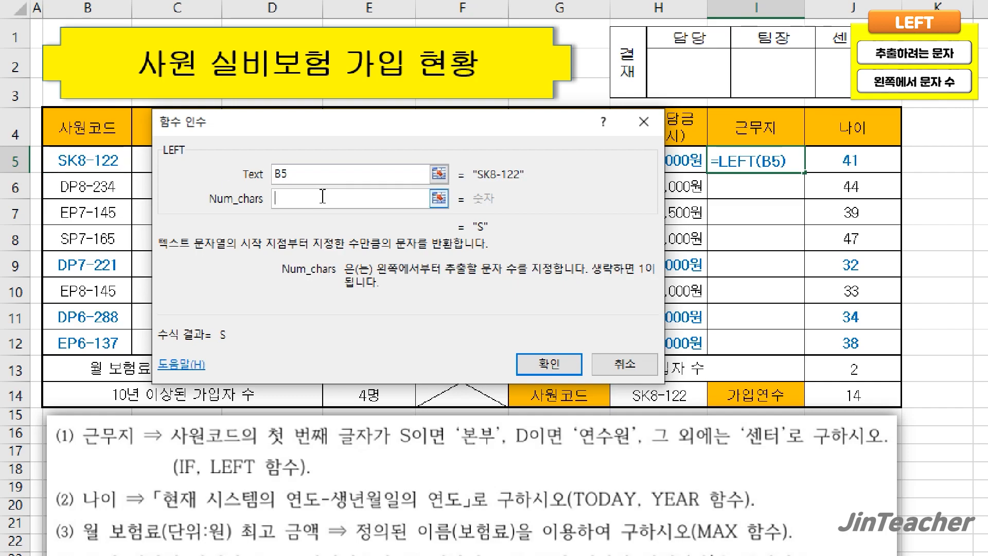
{"action": "type", "text": "1"}
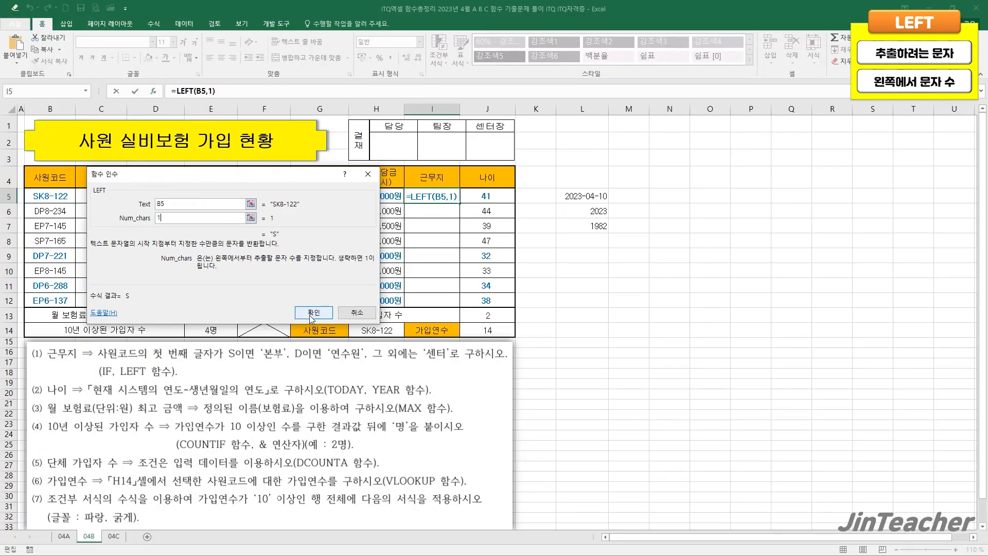
{"action": "left_click", "coordinate": [549, 363]}
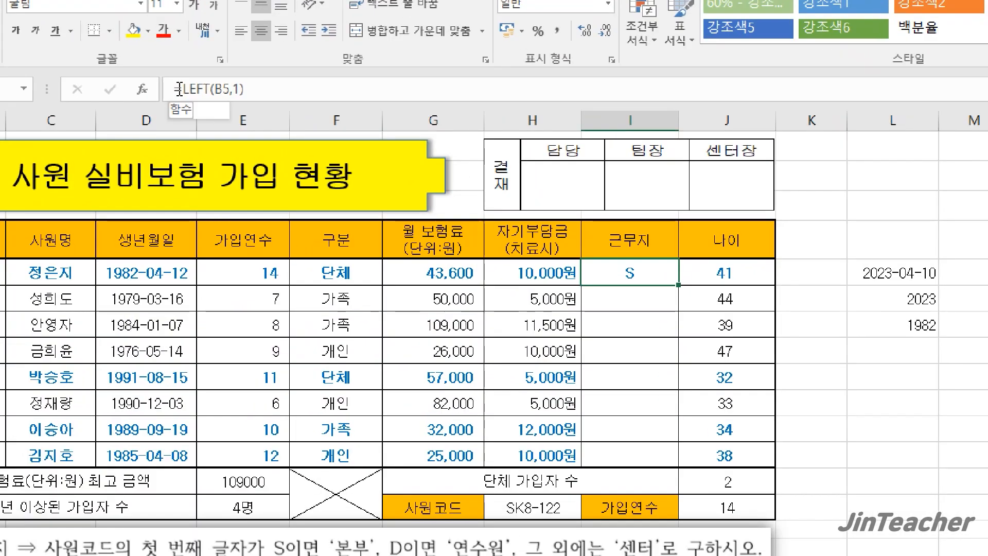
Cut LEFT(B5,1) out of the I5 formula, keeping the equals sign, and insert an IF function in its place
{"action": "left_click_drag", "start_coordinate": [171, 91], "coordinate": [288, 93]}
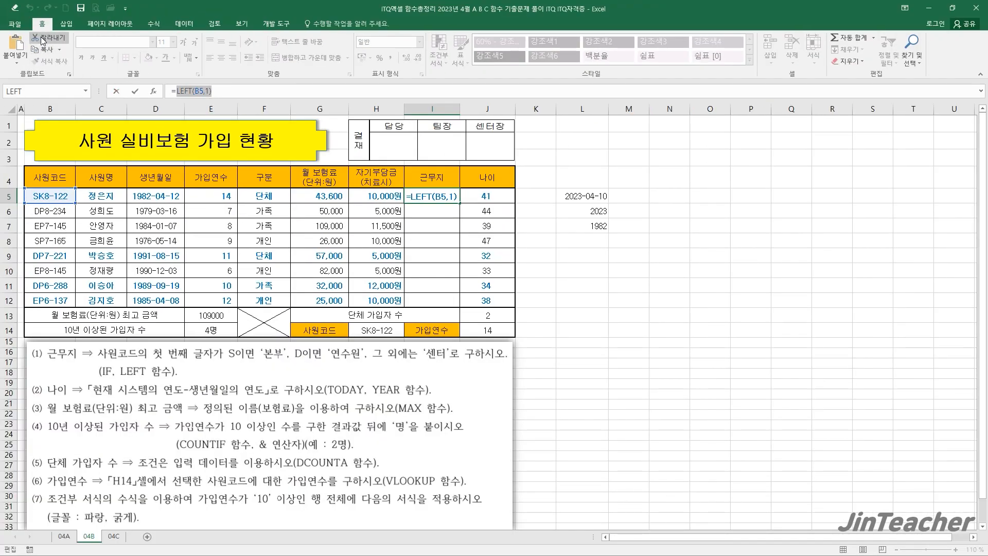
{"action": "left_click", "coordinate": [42, 39]}
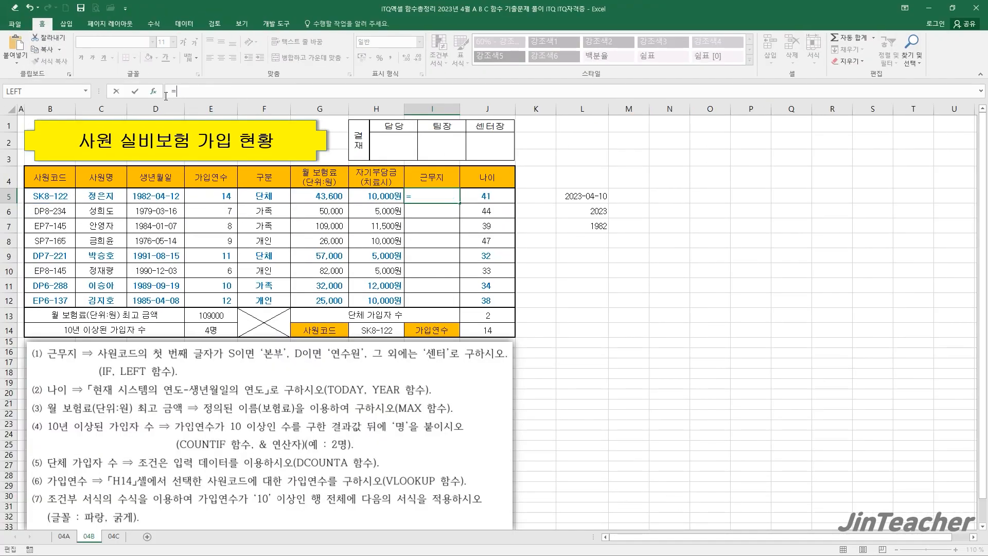
{"action": "left_click", "coordinate": [153, 92]}
{"action": "left_click", "coordinate": [243, 259]}
{"action": "key", "text": "i"}
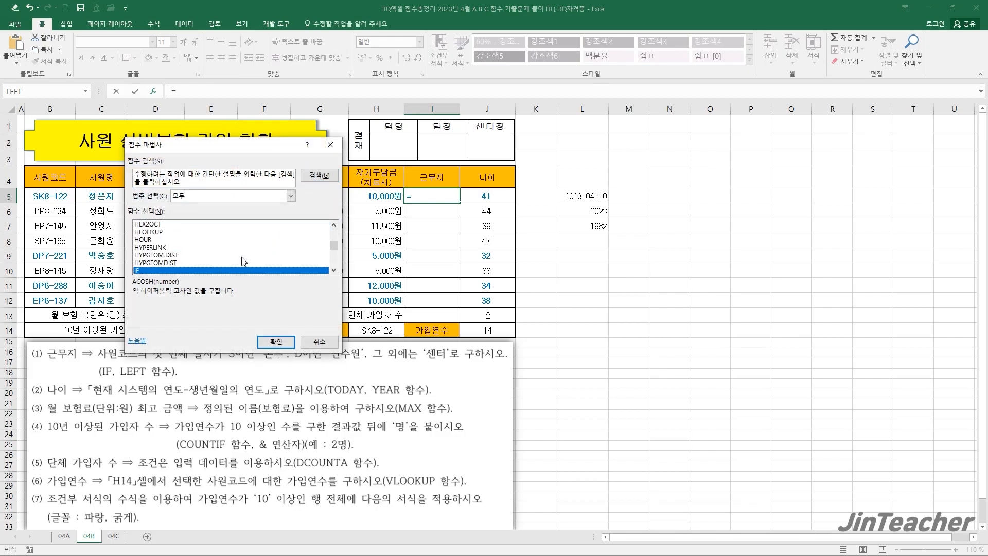
{"action": "left_click", "coordinate": [275, 341]}
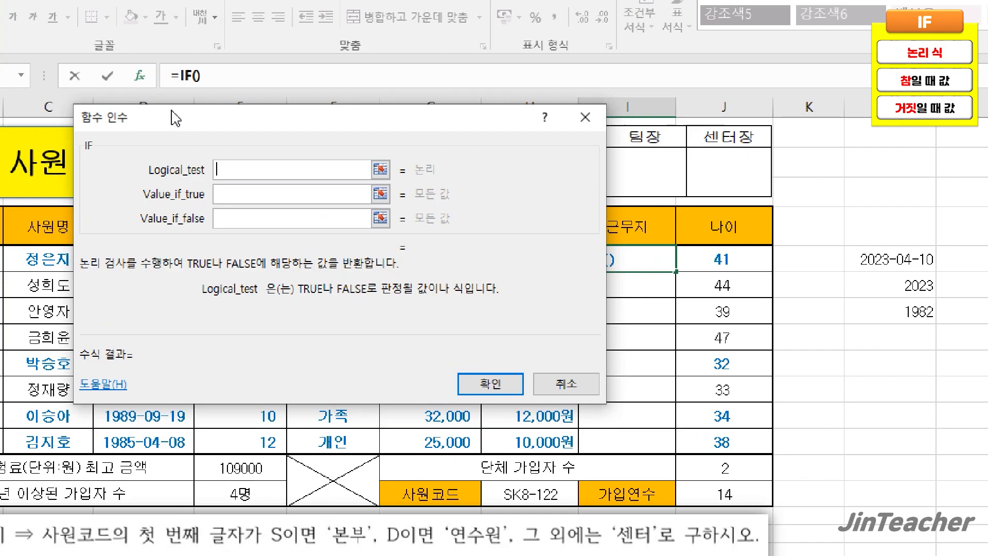
Paste the cut expression to make the IF's logical test LEFT(B5,1)="S" and set its true value to 본부
{"action": "left_click", "coordinate": [217, 168]}
{"action": "right_click", "coordinate": [229, 169]}
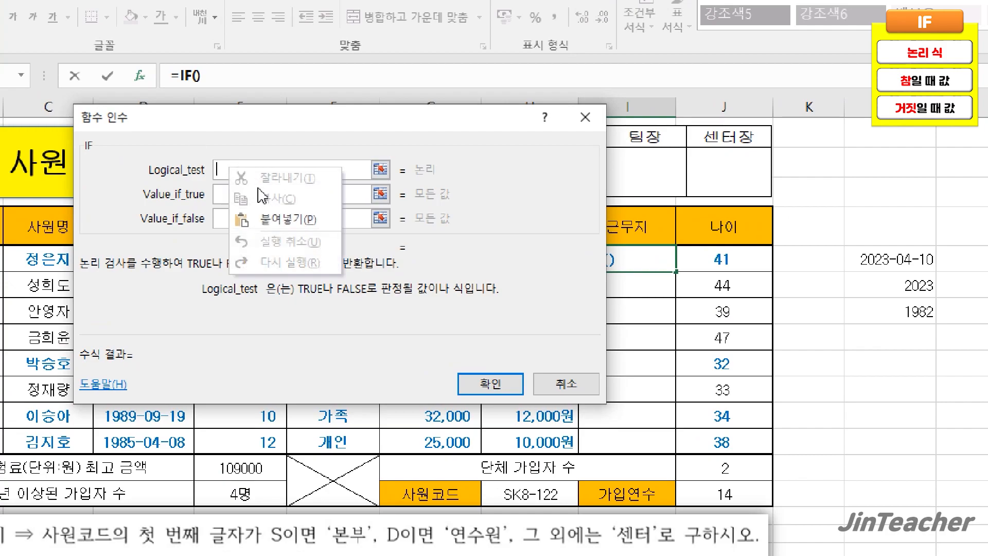
{"action": "left_click", "coordinate": [284, 220]}
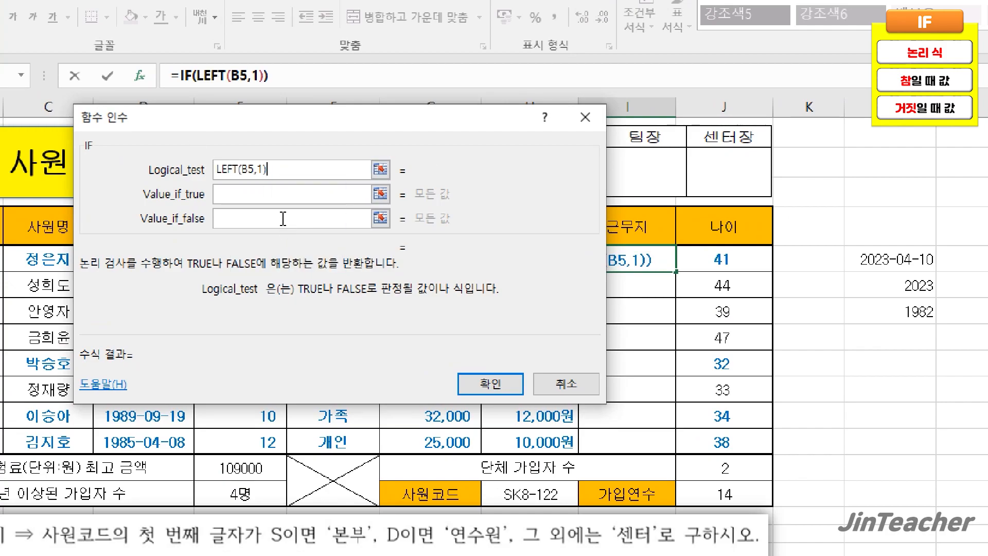
{"action": "type", "text": "=\"S"}
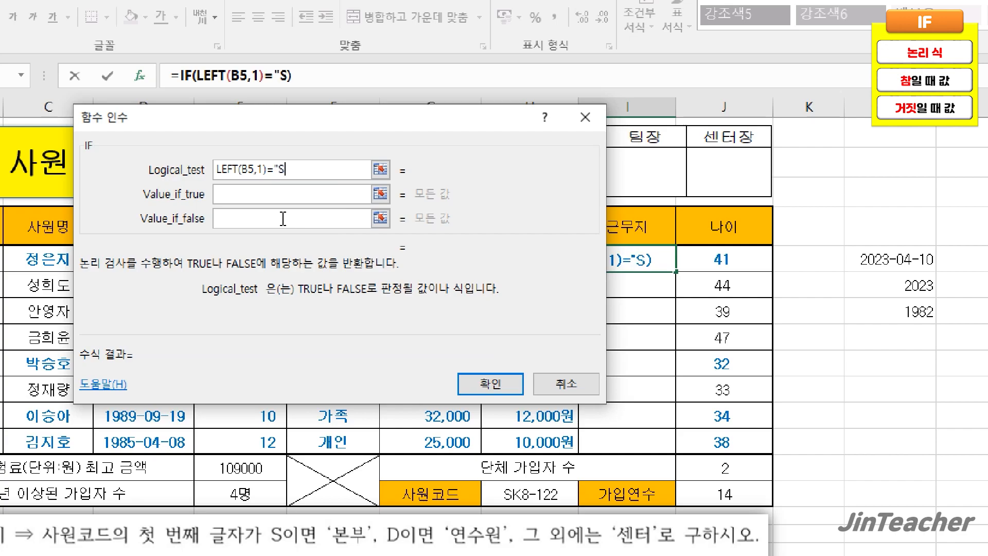
{"action": "type", "text": "\""}
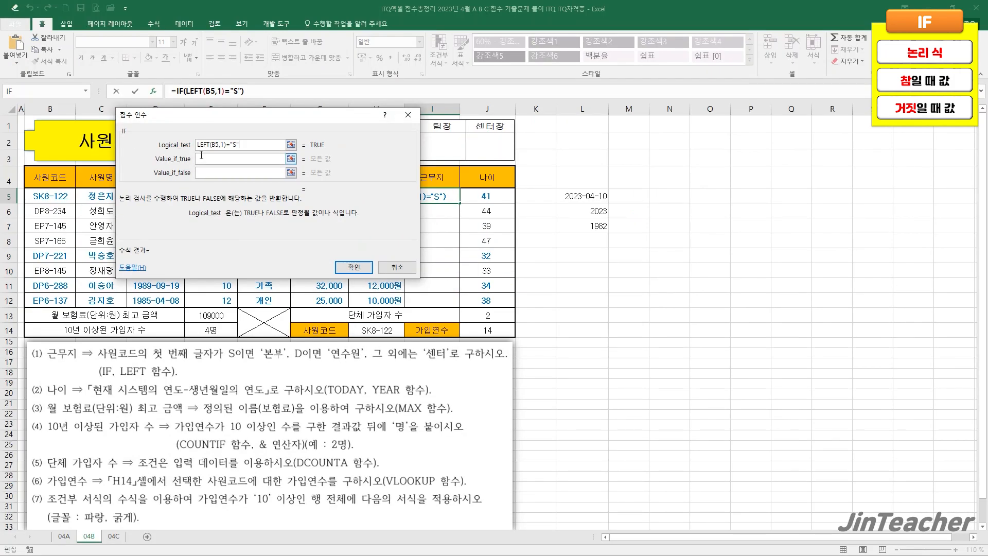
{"action": "left_click", "coordinate": [201, 157]}
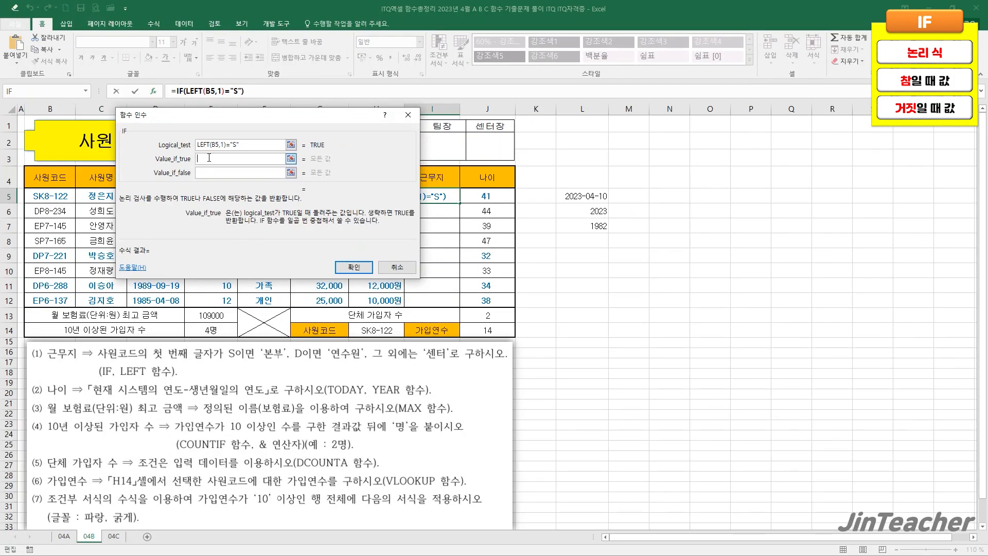
{"action": "type", "text": "번부"}
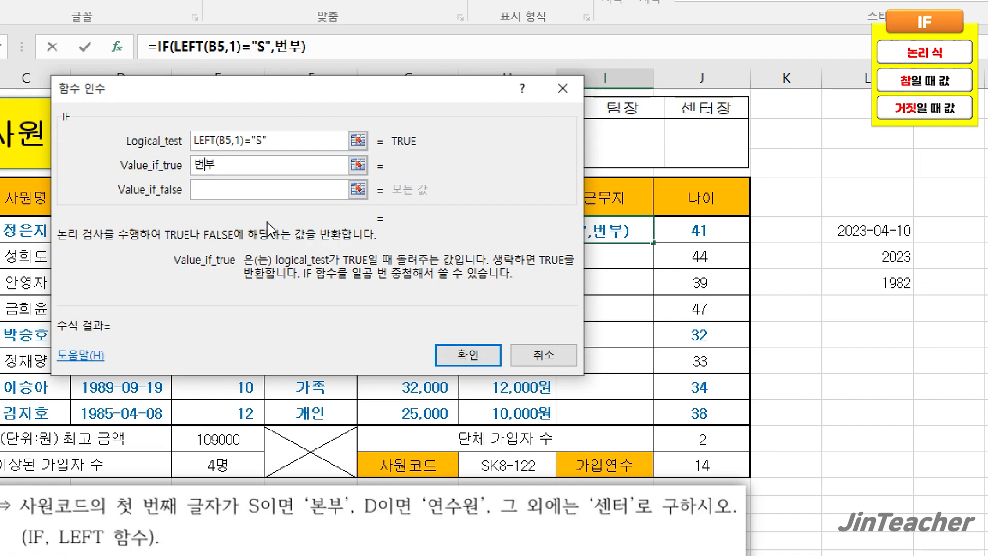
{"action": "type", "text": "본"}
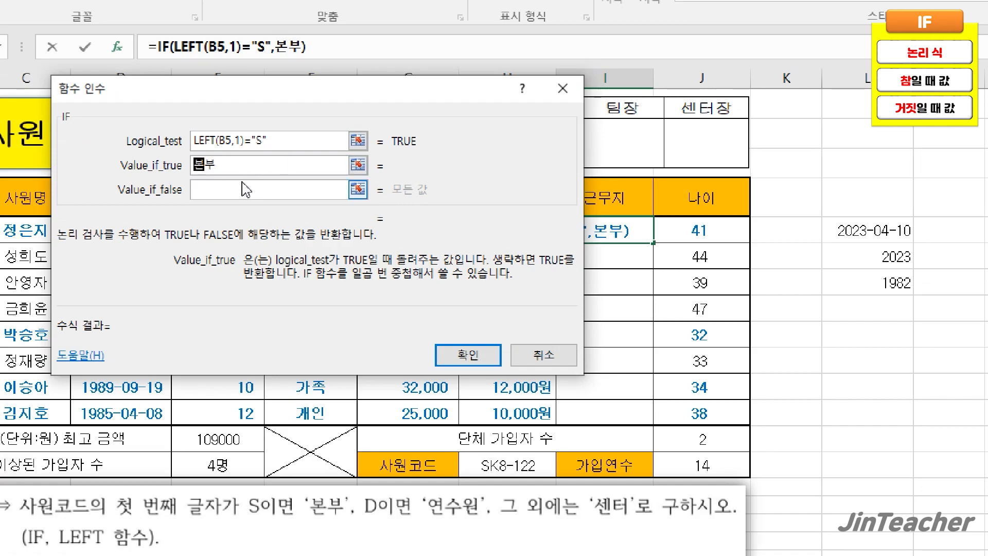
Nest a second IF function as the false value, with the logical test LEFT(B5,1)="D"
{"action": "left_click", "coordinate": [240, 196]}
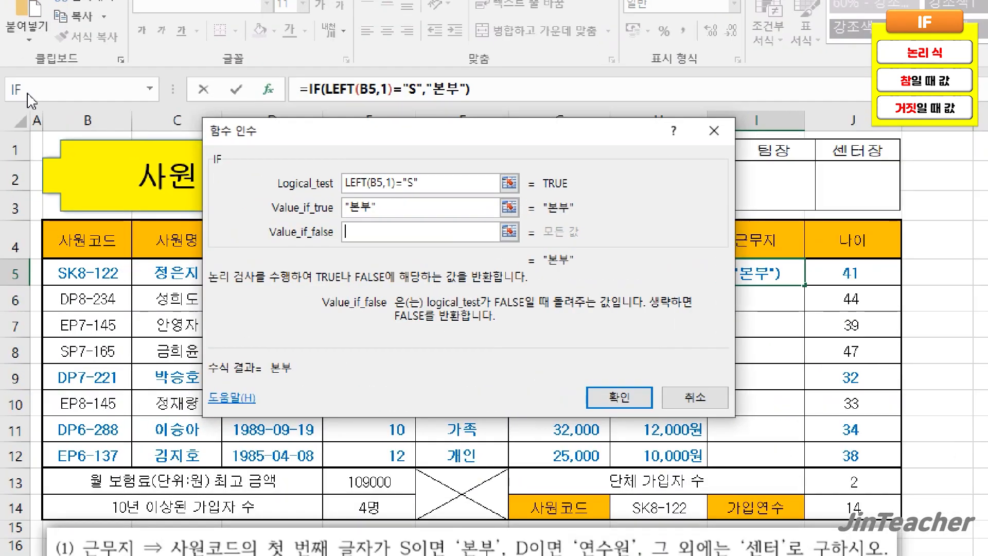
{"action": "left_click", "coordinate": [16, 93]}
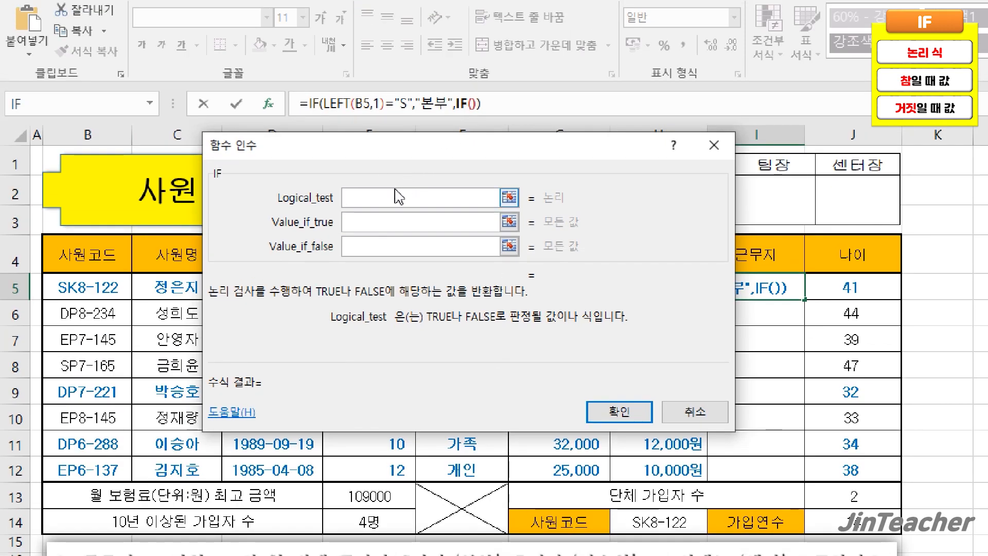
{"action": "right_click", "coordinate": [390, 199]}
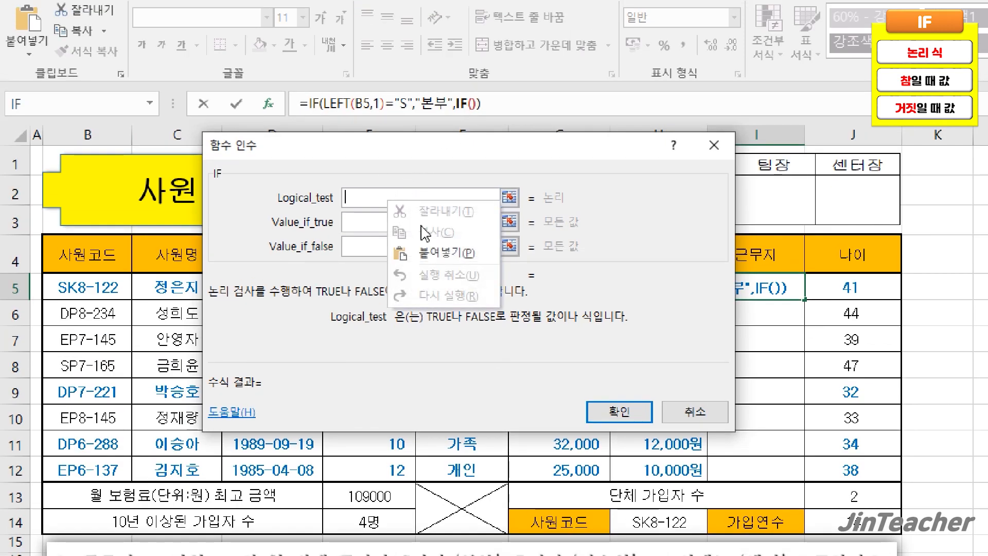
{"action": "left_click", "coordinate": [446, 249]}
{"action": "type", "text": "="}
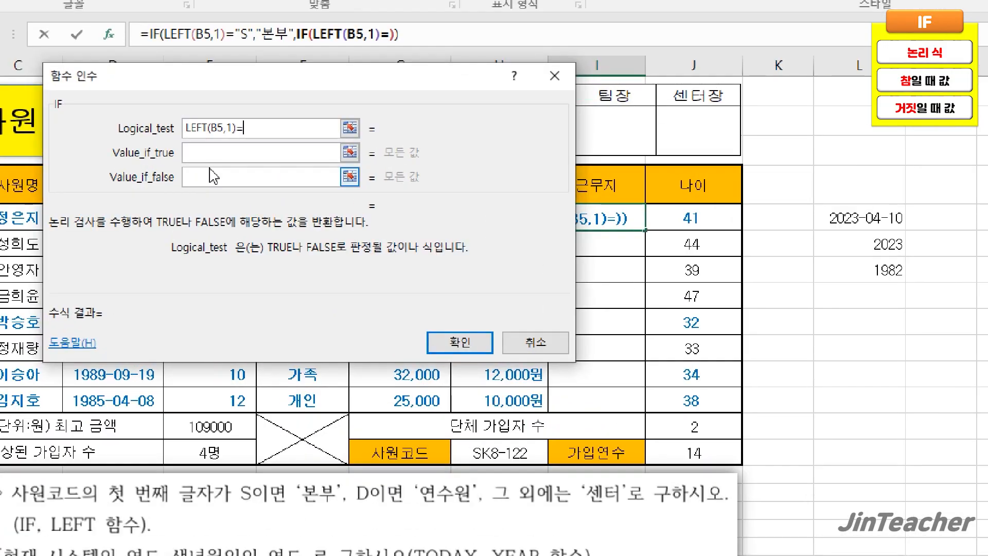
{"action": "type", "text": "\"D\""}
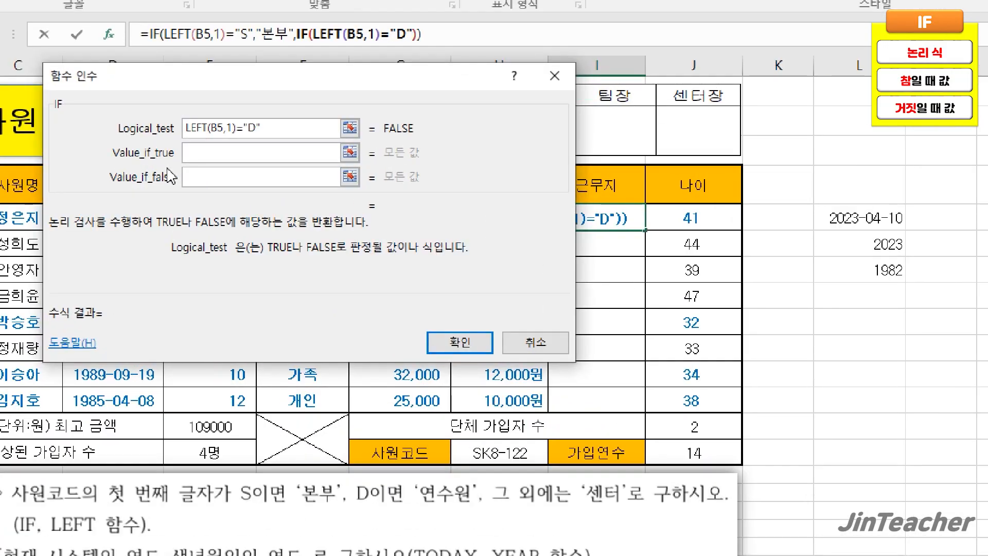
Set the nested IF's true value to 연수원 and false value to 센터, and complete the I5 formula
{"action": "left_click", "coordinate": [196, 157]}
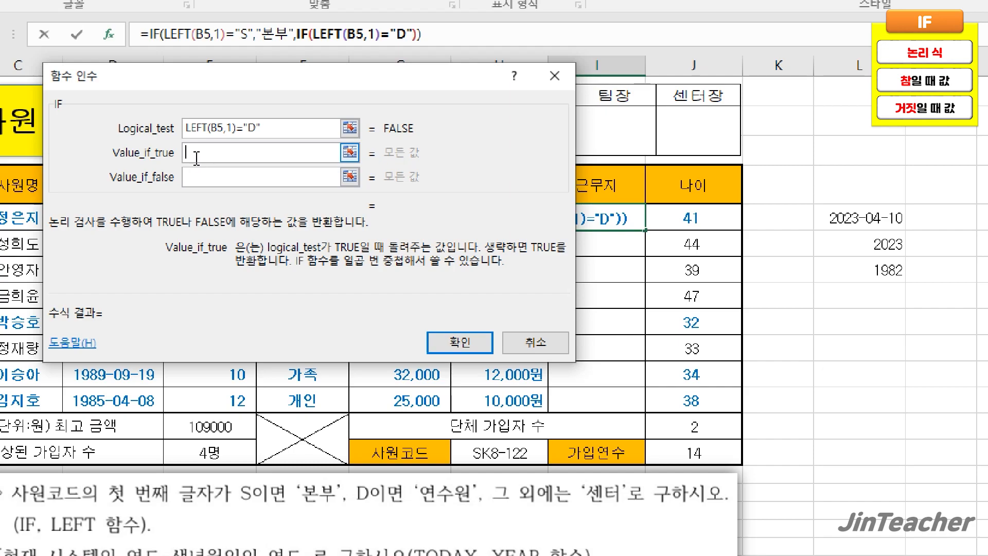
{"action": "type", "text": "연수원"}
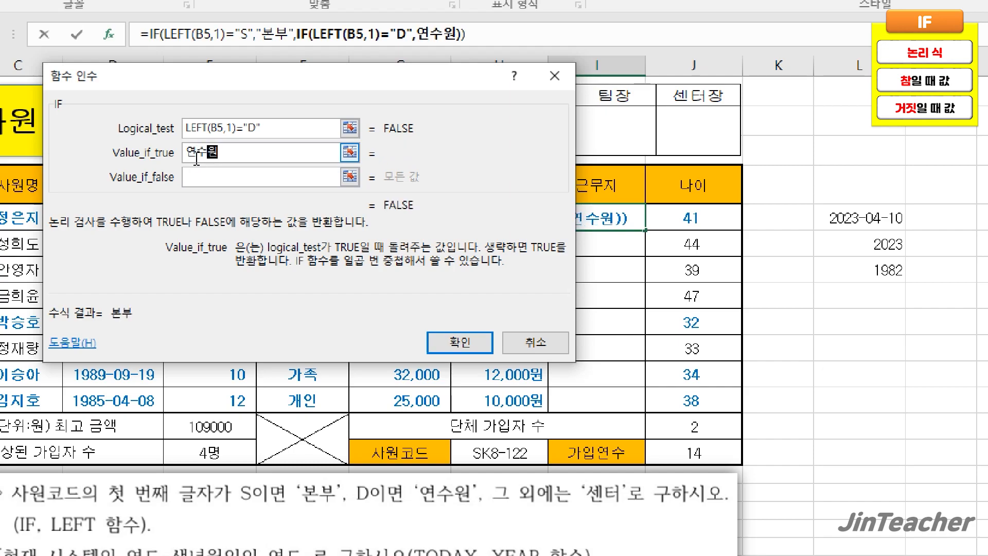
{"action": "left_click", "coordinate": [231, 184]}
{"action": "type", "text": "새"}
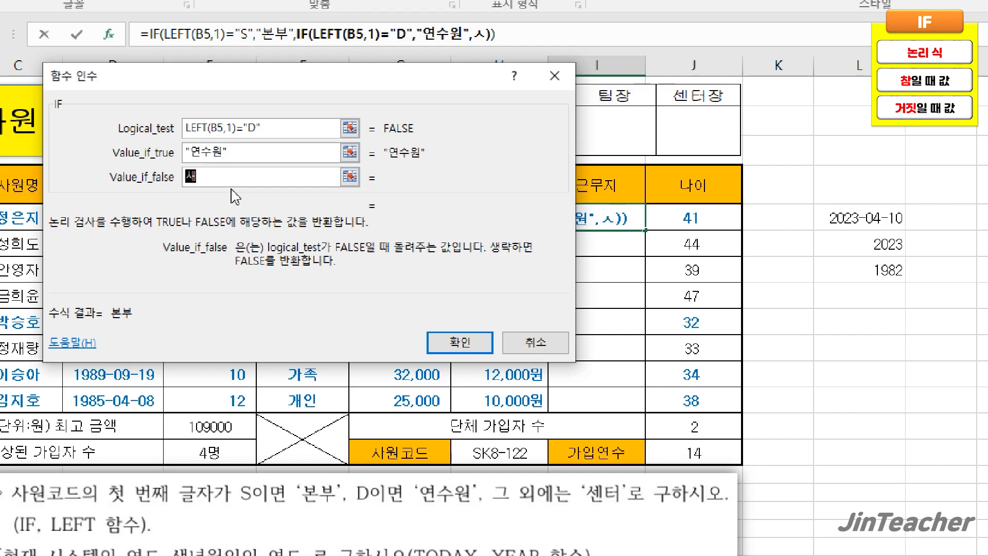
{"action": "key", "text": "BackSpace"}
{"action": "key", "text": "BackSpace"}
{"action": "type", "text": "센터"}
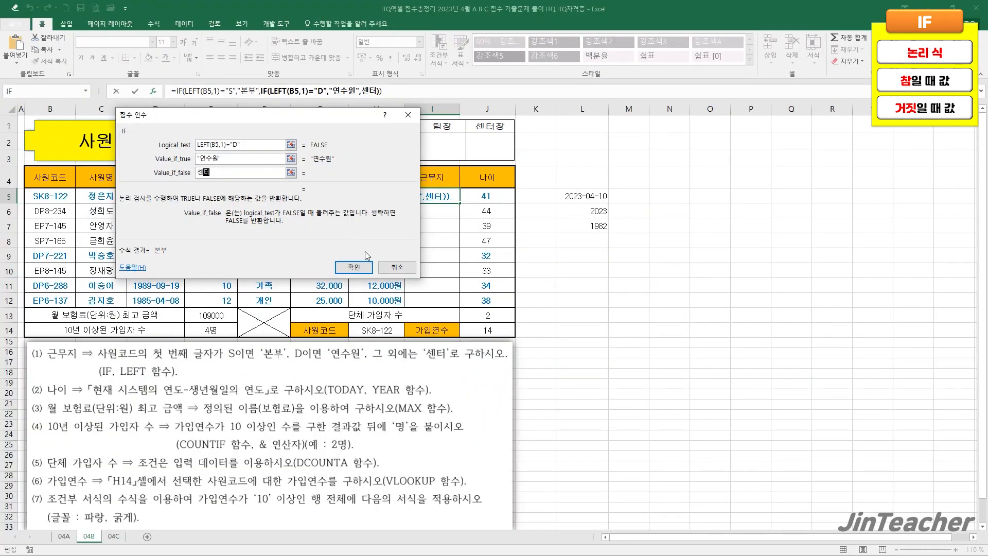
{"action": "left_click", "coordinate": [459, 342]}
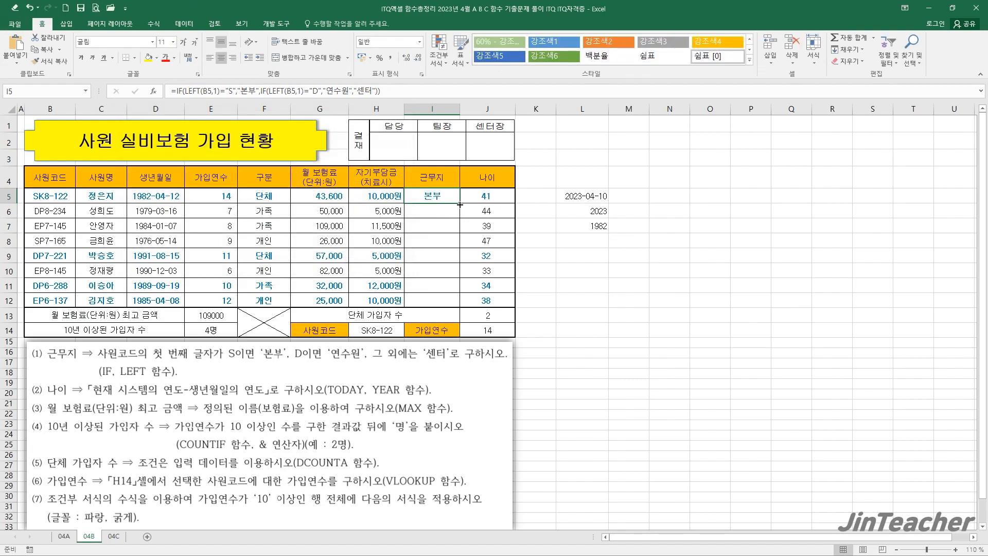
Copy the I5 workplace formula down through I12, filling without formatting
{"action": "left_click_drag", "start_coordinate": [460, 205], "coordinate": [461, 307]}
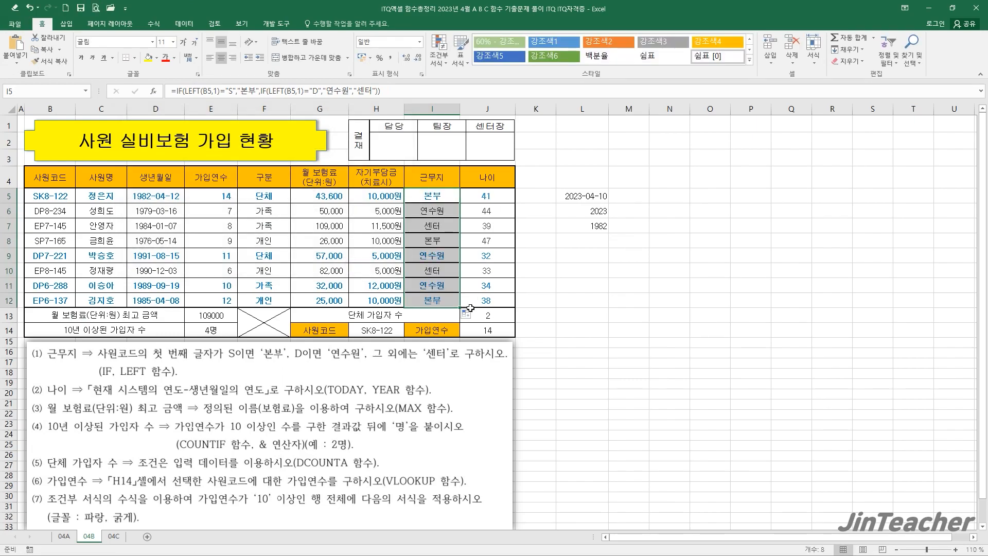
{"action": "left_click", "coordinate": [469, 315]}
{"action": "left_click", "coordinate": [497, 350]}
{"action": "left_click", "coordinate": [450, 299]}
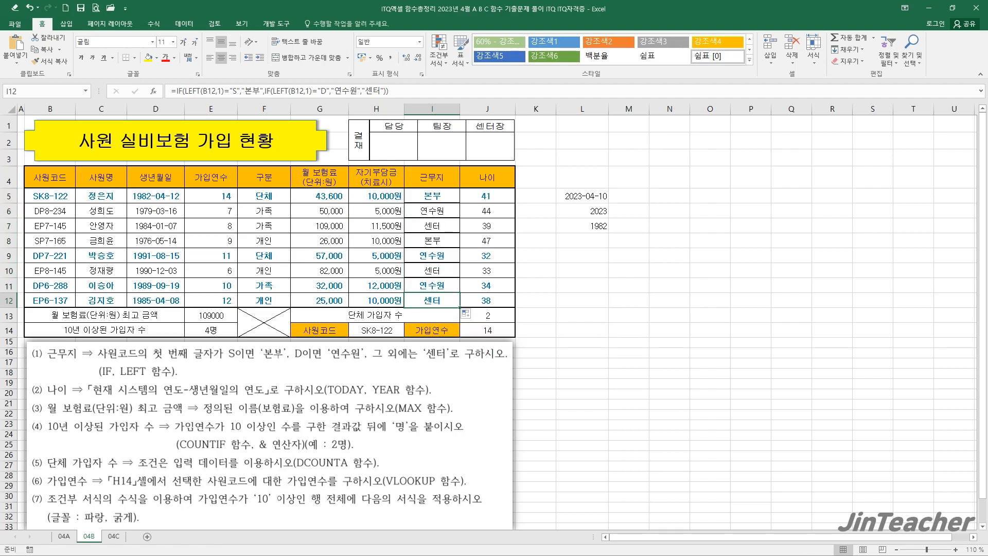
{"action": "left_click_drag", "start_coordinate": [444, 200], "coordinate": [449, 304]}
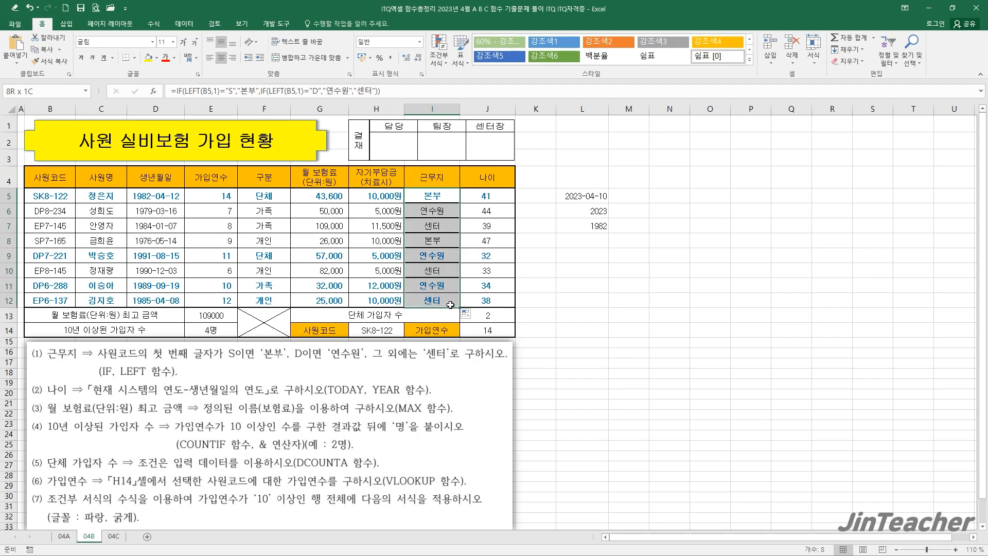
{"action": "left_click", "coordinate": [468, 313]}
{"action": "left_click", "coordinate": [494, 350]}
{"action": "left_click", "coordinate": [451, 295]}
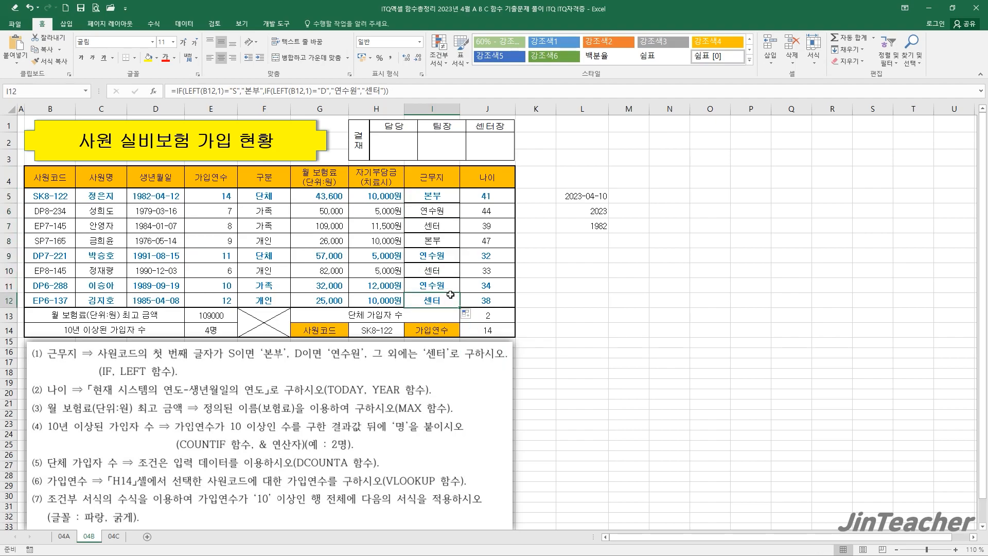
Undo the fill of the 근무지 column and refill the I5 formula down to I12 without formatting
{"action": "left_click", "coordinate": [30, 7]}
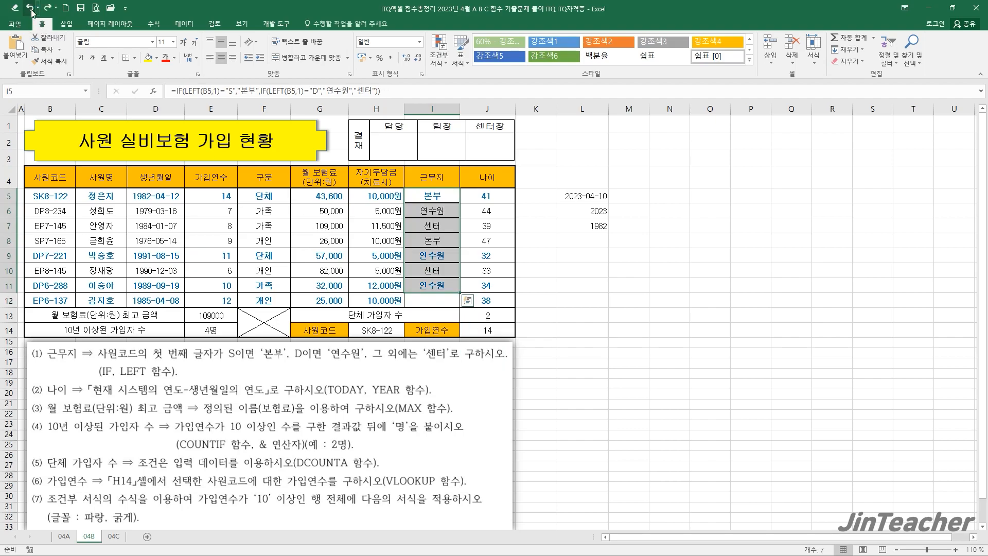
{"action": "left_click", "coordinate": [30, 7]}
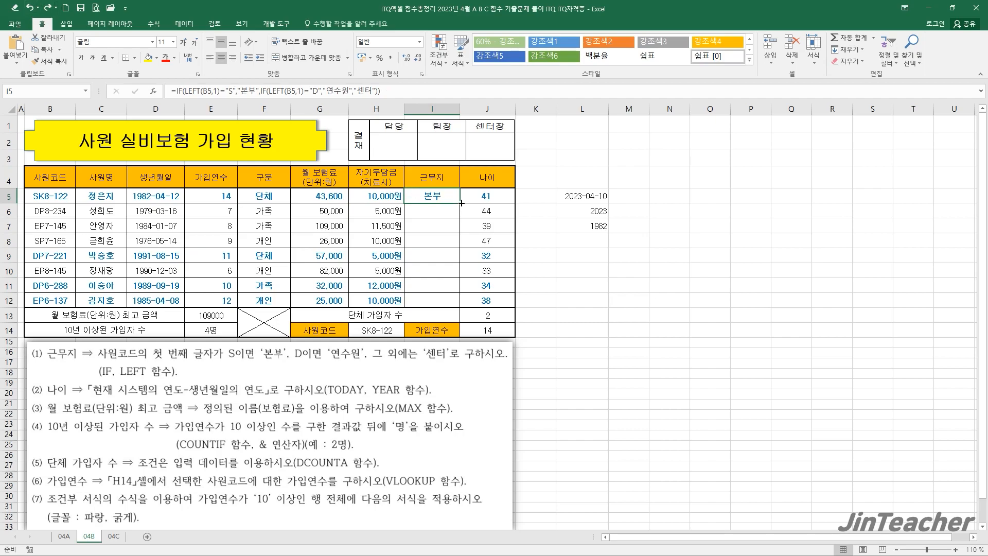
{"action": "left_click_drag", "start_coordinate": [459, 204], "coordinate": [459, 307]}
{"action": "left_click", "coordinate": [465, 315]}
{"action": "left_click", "coordinate": [494, 350]}
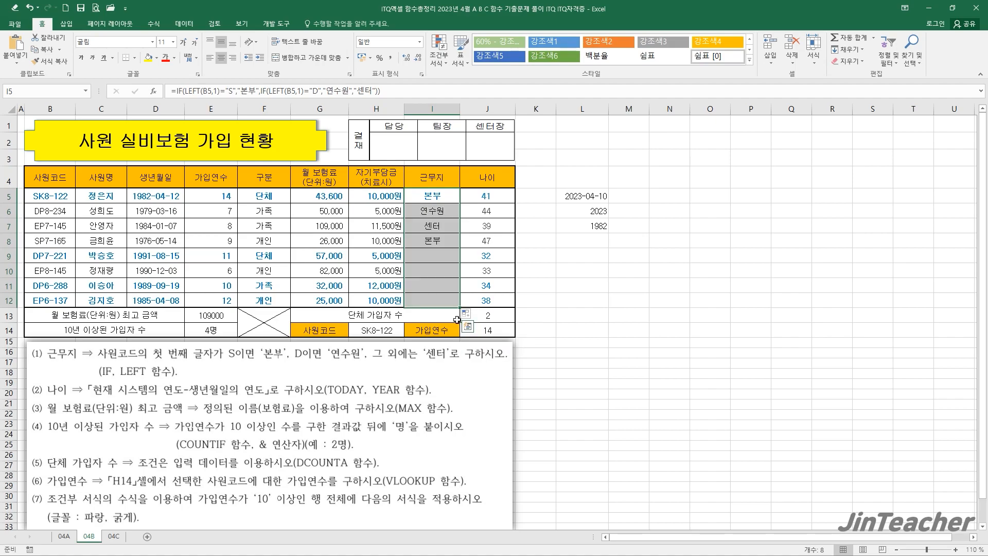
{"action": "left_click", "coordinate": [443, 302]}
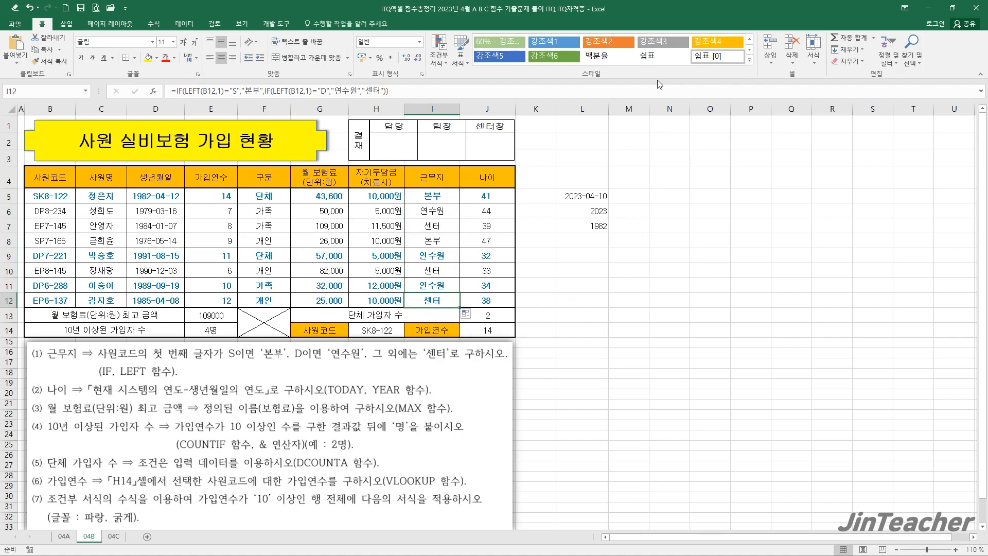
Clear the contents of the 근무지 cells I5:I12 and select I5
{"action": "left_click_drag", "start_coordinate": [435, 197], "coordinate": [449, 300]}
{"action": "key", "text": "Delete"}
{"action": "left_click", "coordinate": [443, 199]}
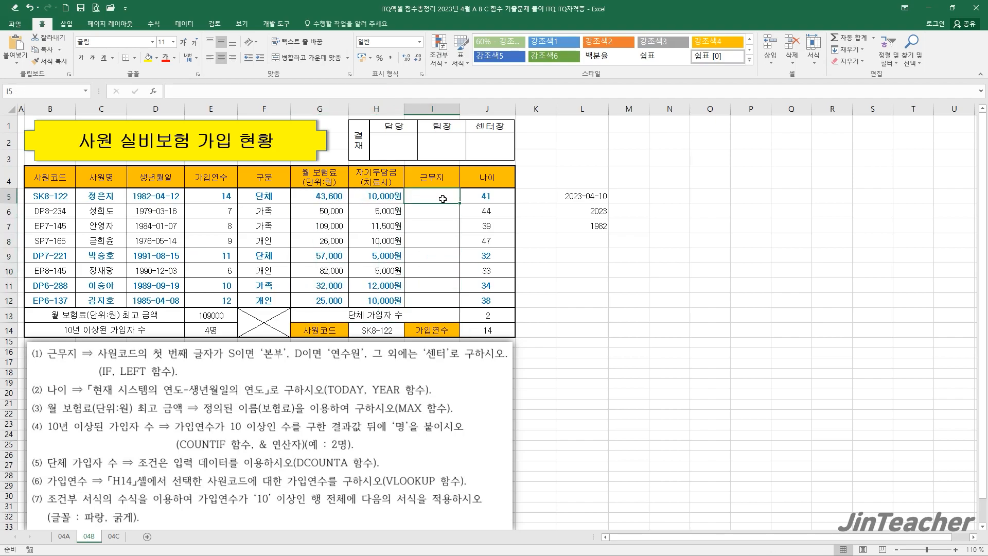
Insert a LEFT function in I5 with B5 as the text and 1 as the number of characters
{"action": "left_click", "coordinate": [158, 92]}
{"action": "left_click", "coordinate": [216, 197]}
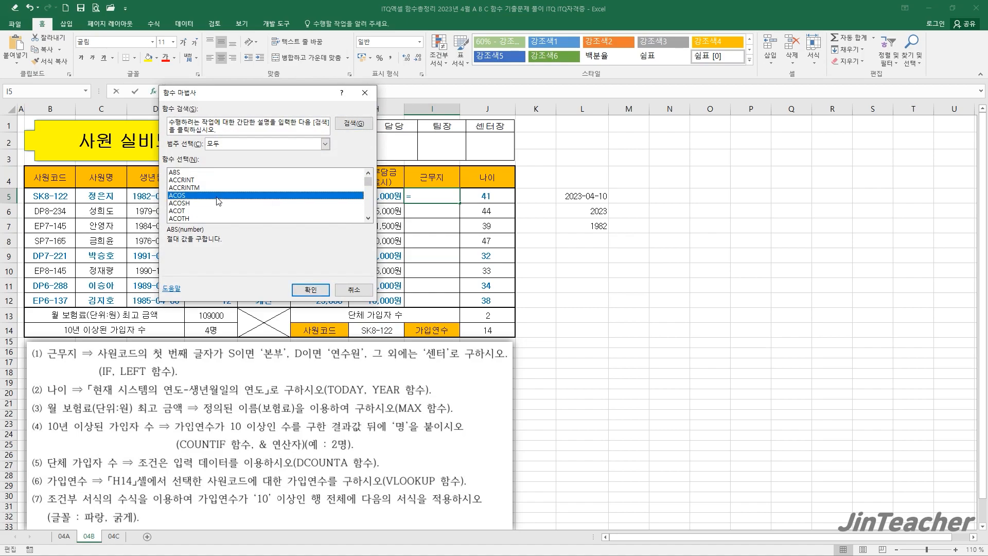
{"action": "key", "text": "l"}
{"action": "scroll", "coordinate": [216, 201], "scroll_direction": "down", "scroll_amount": 1}
{"action": "double_click", "coordinate": [184, 212]}
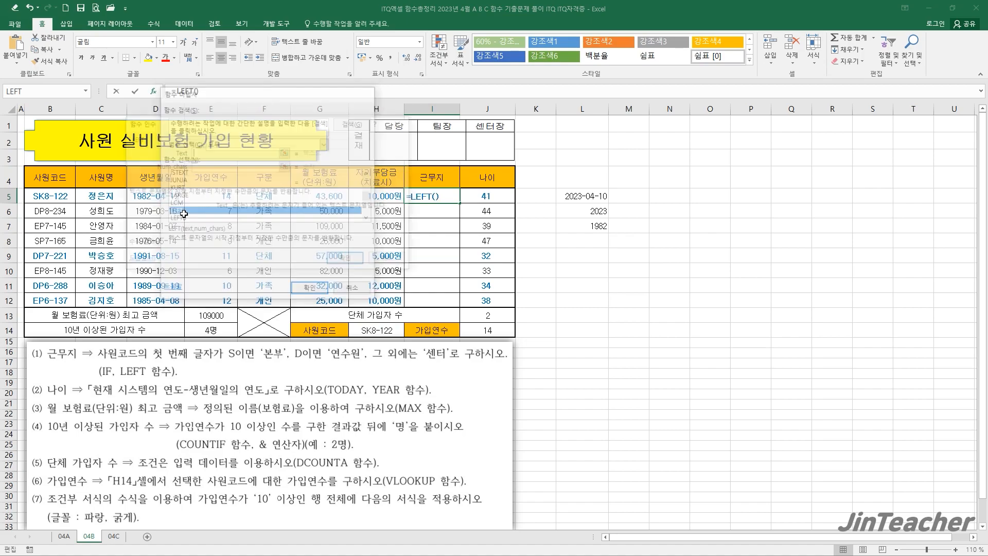
{"action": "left_click", "coordinate": [60, 197]}
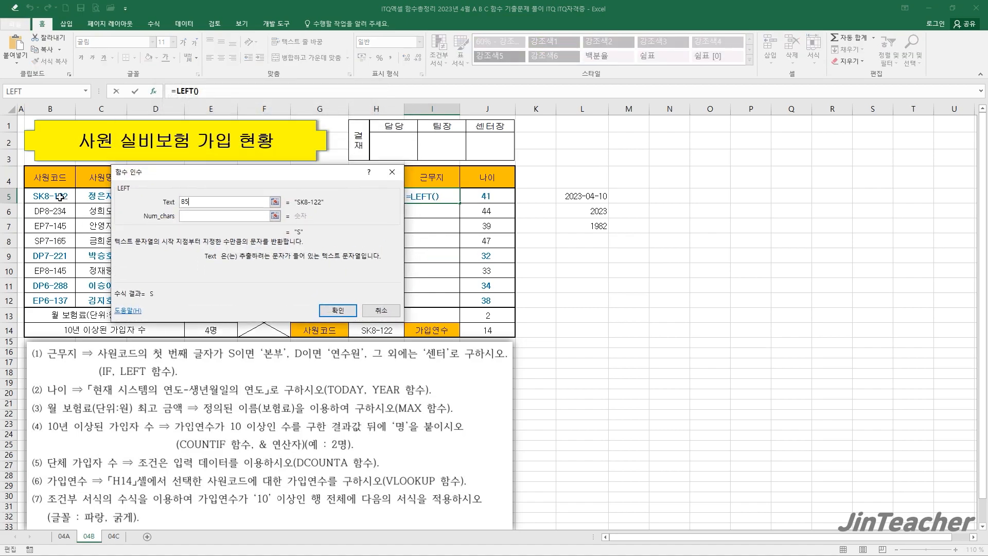
{"action": "left_click", "coordinate": [200, 216]}
{"action": "type", "text": "1"}
{"action": "left_click", "coordinate": [337, 309]}
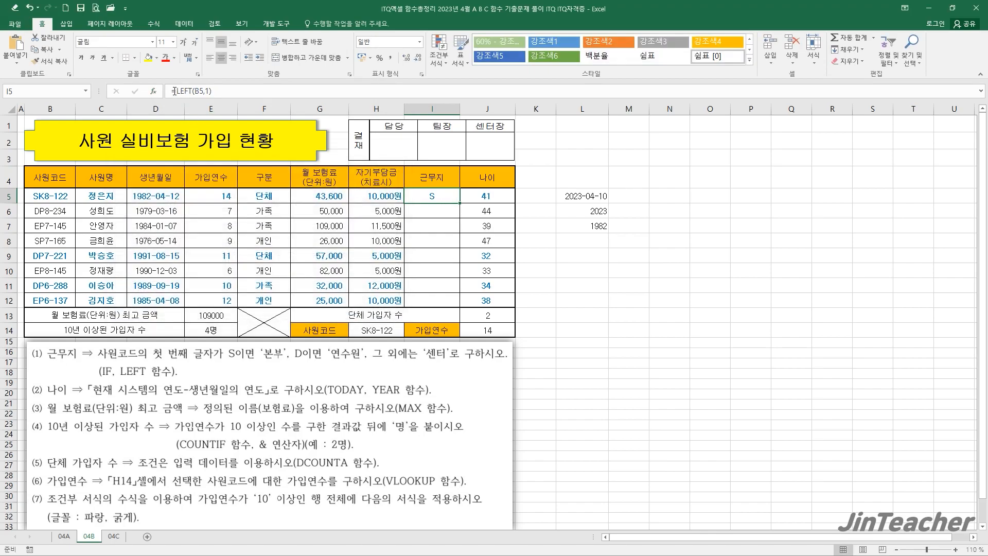
Cut LEFT(B5,1) from the I5 formula, leaving the equals sign, and insert an IF function there
{"action": "left_click_drag", "start_coordinate": [174, 91], "coordinate": [244, 91]}
{"action": "left_click", "coordinate": [49, 37]}
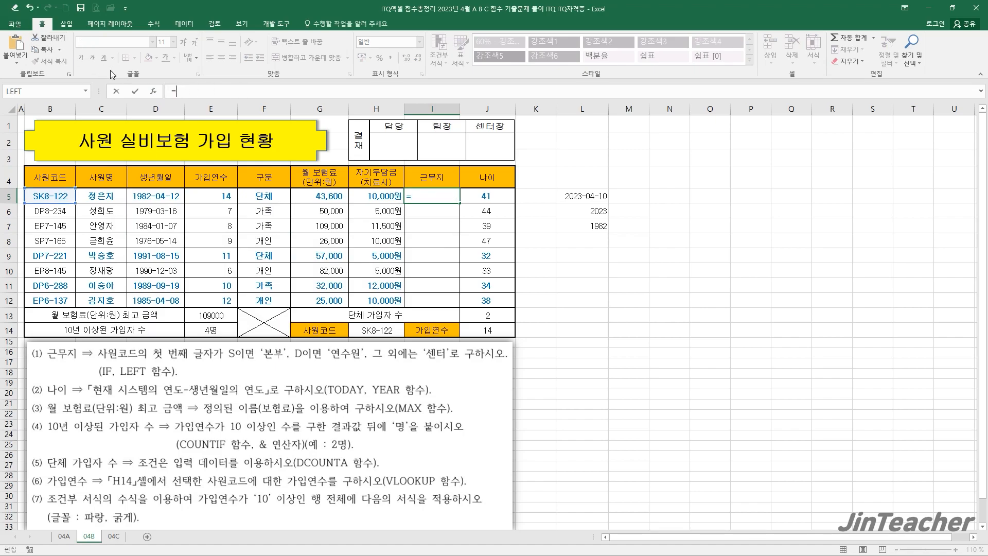
{"action": "left_click", "coordinate": [153, 91]}
{"action": "left_click", "coordinate": [234, 246]}
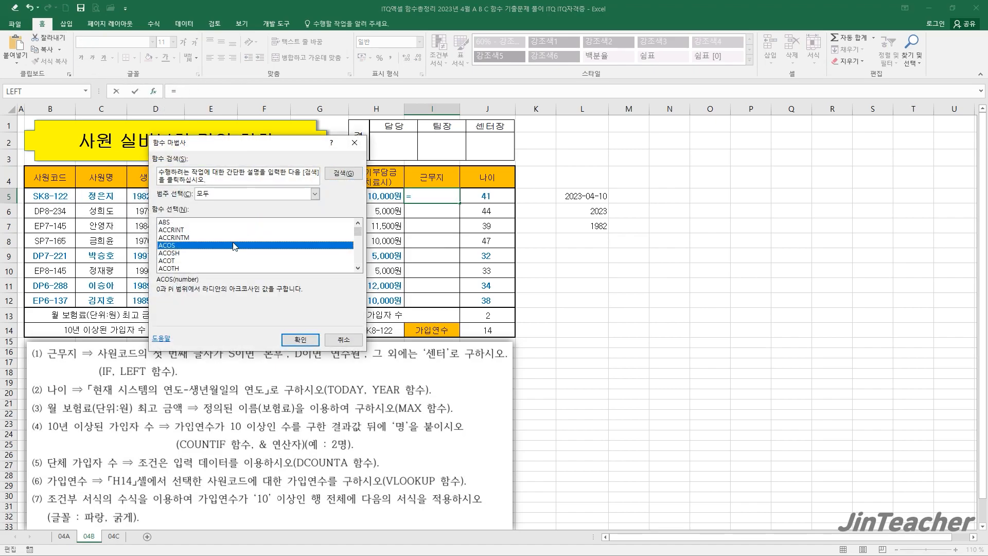
{"action": "key", "text": "i"}
{"action": "scroll", "coordinate": [234, 246], "scroll_direction": "down", "scroll_amount": 1}
{"action": "left_click", "coordinate": [289, 338]}
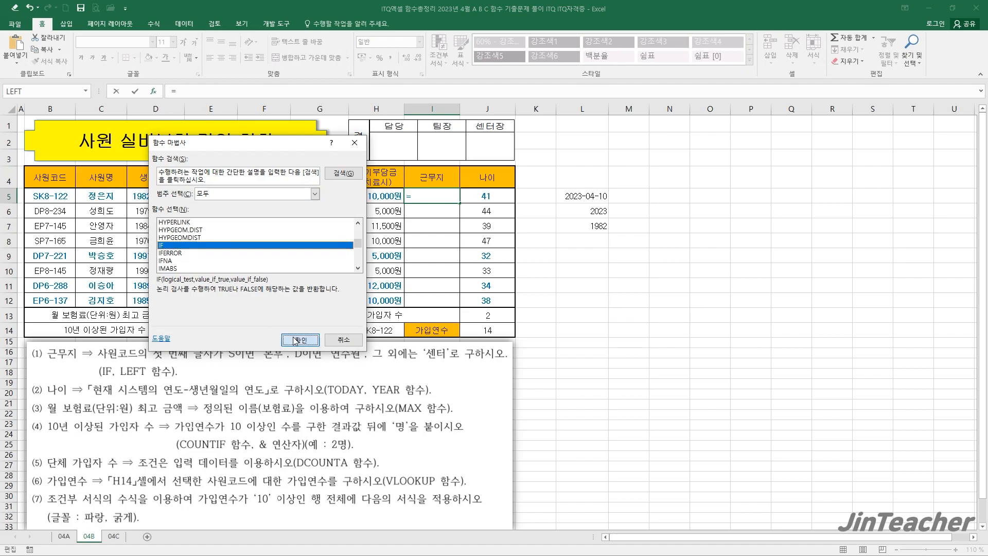
Paste the cut expression to form the IF's logical test LEFT(B5,1)="S" and enter 본부 as its true value
{"action": "right_click", "coordinate": [200, 196]}
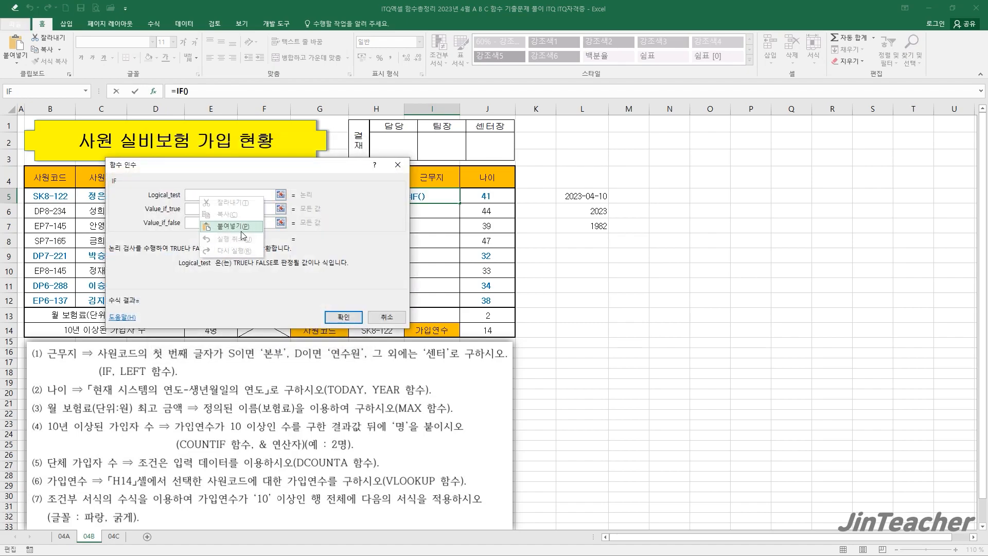
{"action": "left_click", "coordinate": [240, 228]}
{"action": "type", "text": "=\"ㄴ"}
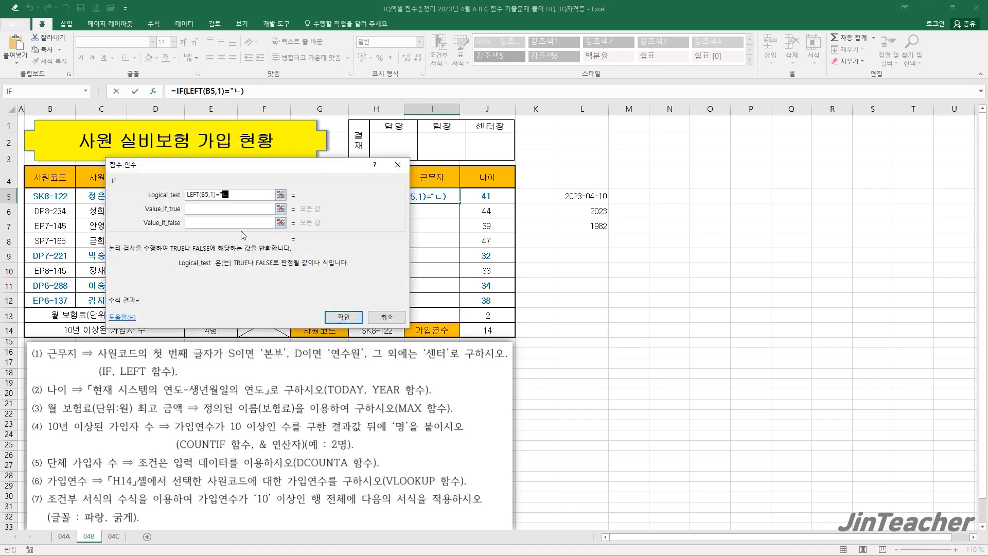
{"action": "key", "text": "BackSpace"}
{"action": "type", "text": "S\""}
{"action": "left_click", "coordinate": [250, 213]}
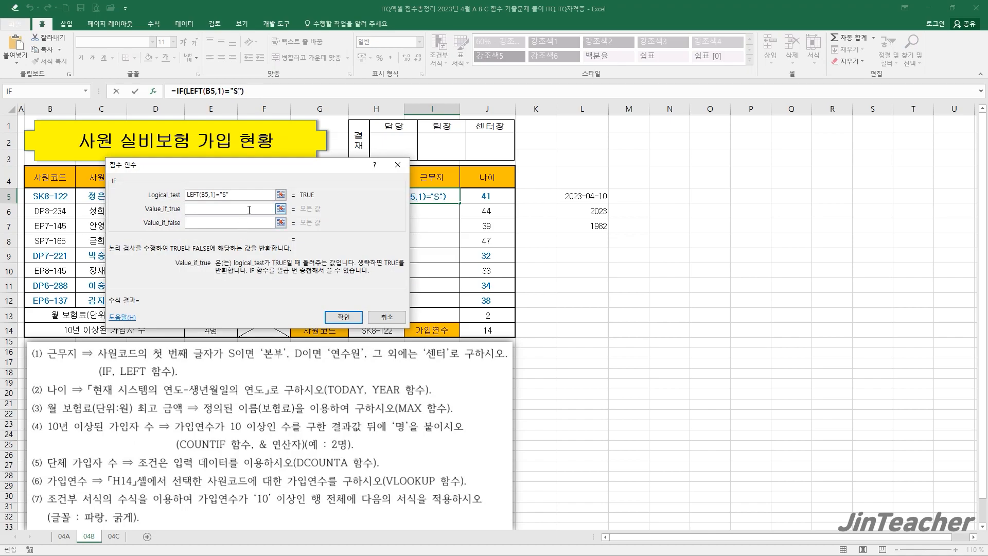
{"action": "type", "text": "보"}
{"action": "type", "text": "부"}
Insert another IF function as the false value, with LEFT(B5,1)="D" as its logical test
{"action": "left_click", "coordinate": [228, 224]}
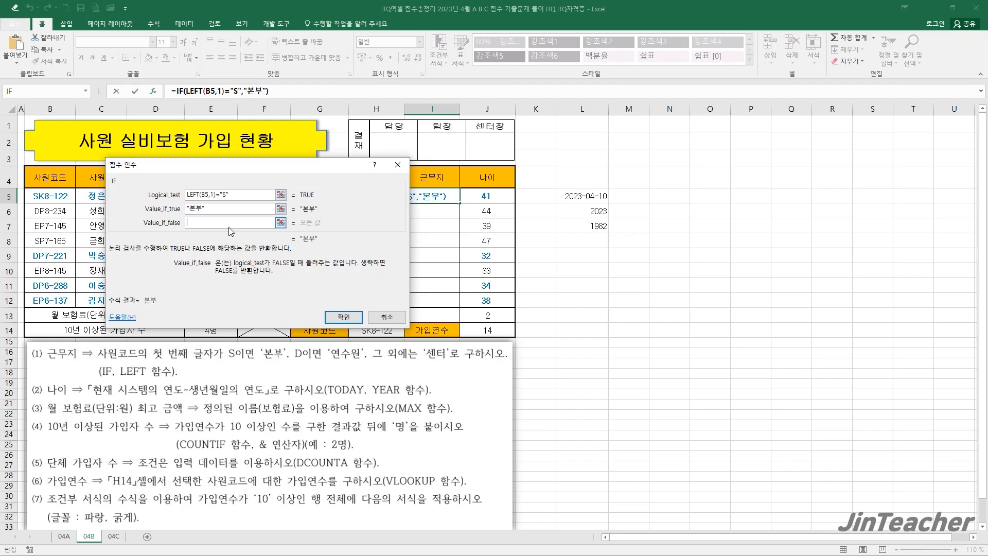
{"action": "left_click", "coordinate": [33, 92]}
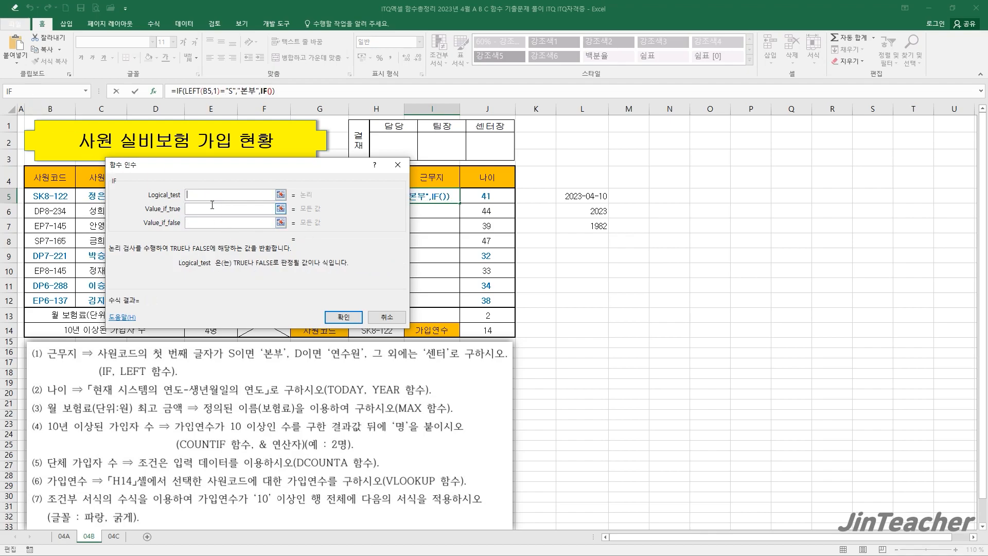
{"action": "type", "text": "LEFT(B5,1)"}
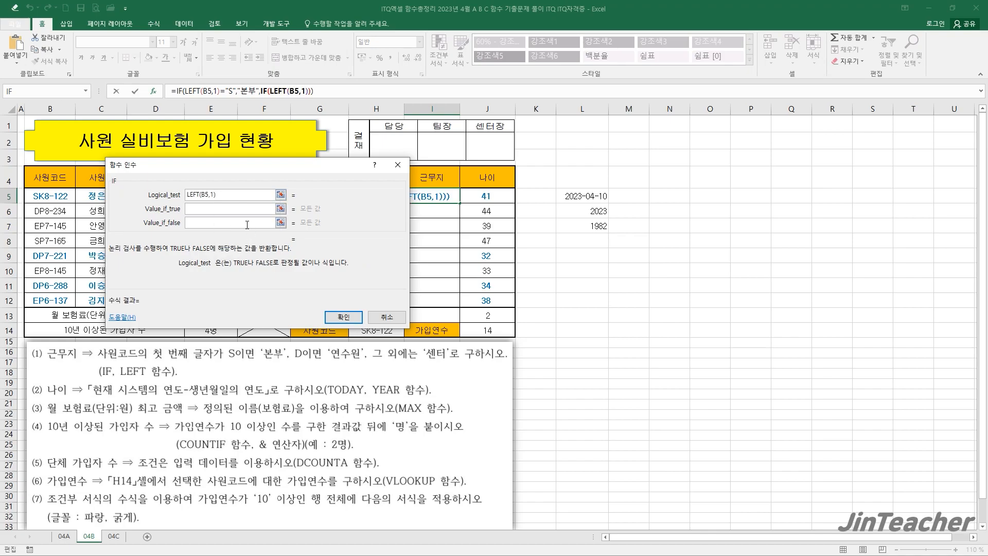
{"action": "type", "text": "=\"D\""}
Enter 연수원 as the nested IF's true value and 센터 as its false value, and complete the formula
{"action": "left_click", "coordinate": [254, 210]}
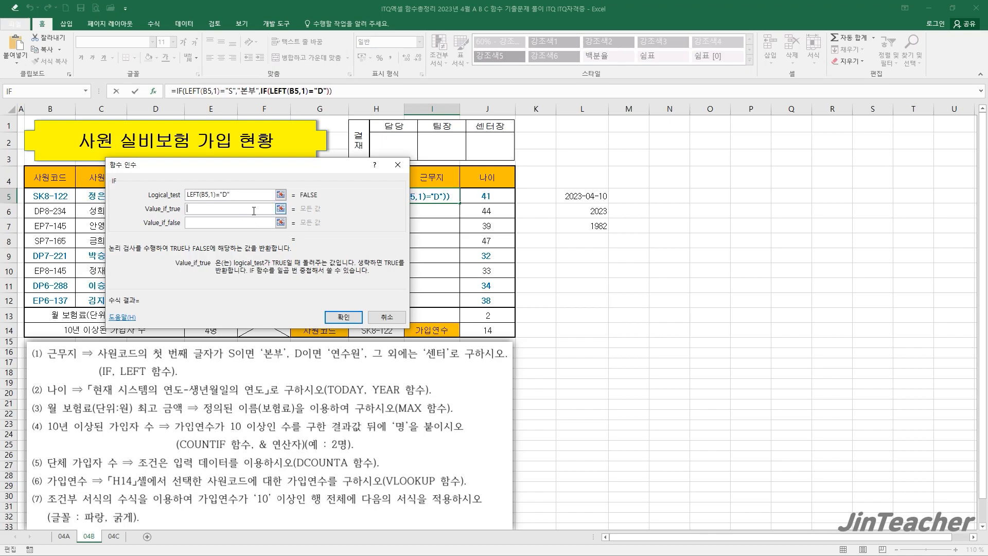
{"action": "type", "text": "연수원"}
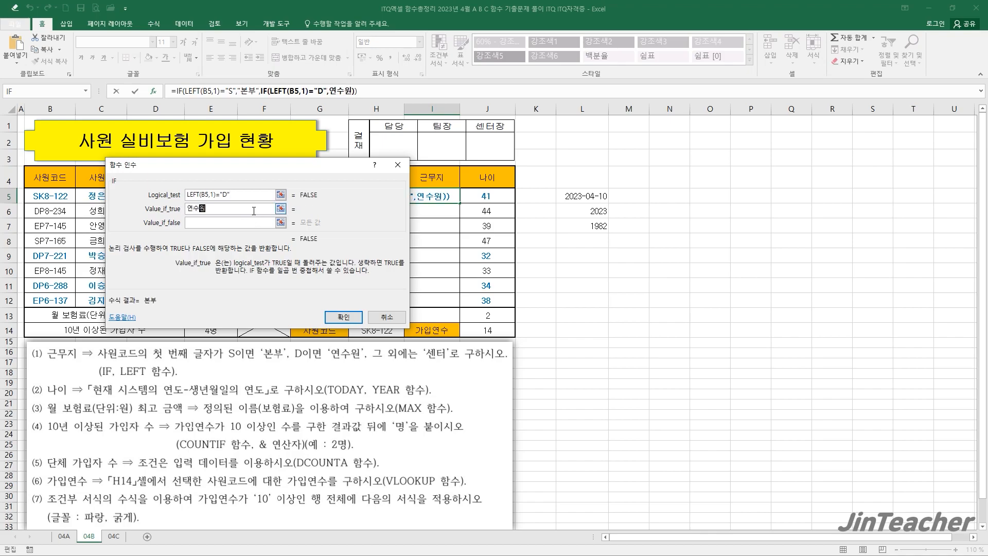
{"action": "left_click", "coordinate": [220, 222]}
{"action": "type", "text": "센터"}
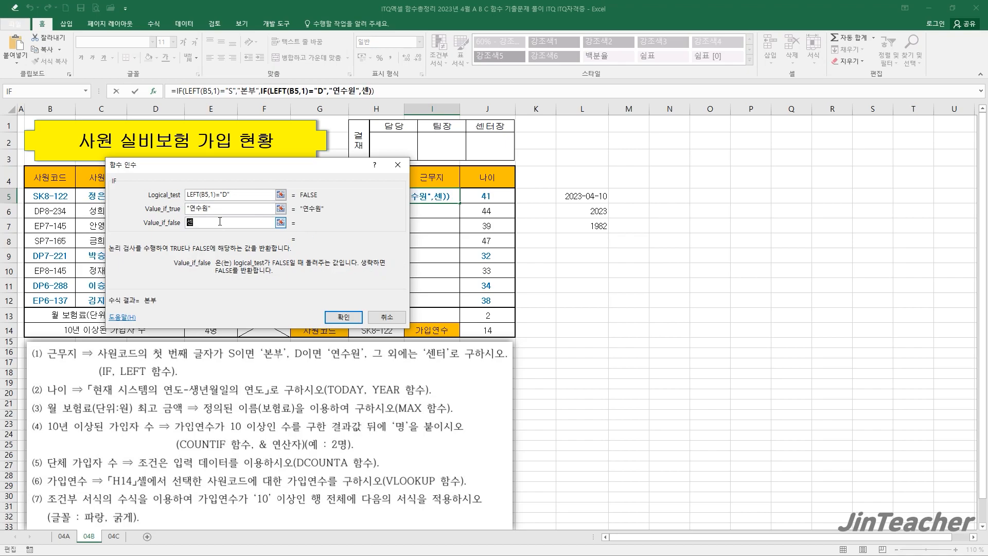
{"action": "left_click", "coordinate": [349, 317]}
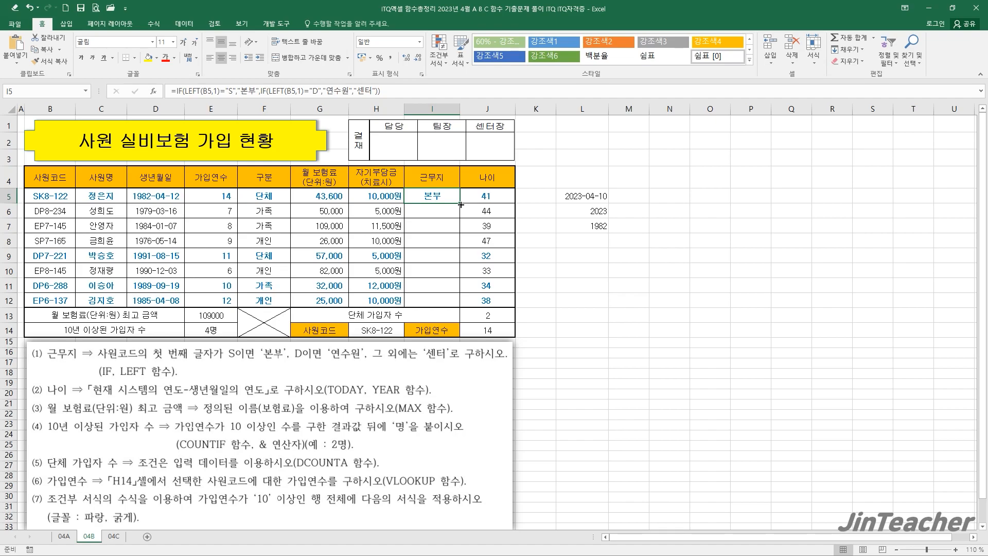
Fill the rebuilt I5 formula down to I12 without formatting and check the formulas in the 근무지 column
{"action": "left_click_drag", "start_coordinate": [460, 205], "coordinate": [461, 307]}
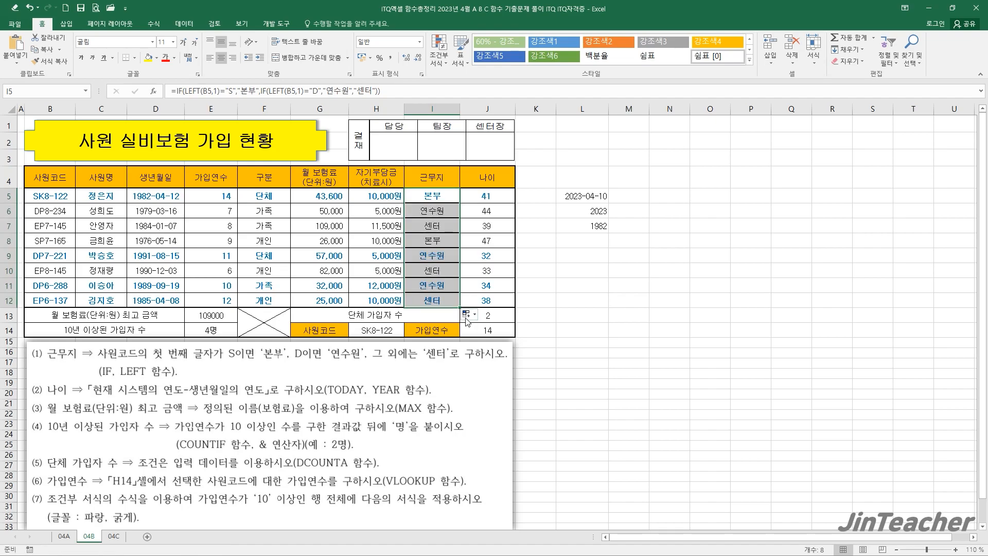
{"action": "left_click", "coordinate": [468, 318]}
{"action": "left_click", "coordinate": [481, 350]}
{"action": "left_click", "coordinate": [433, 302]}
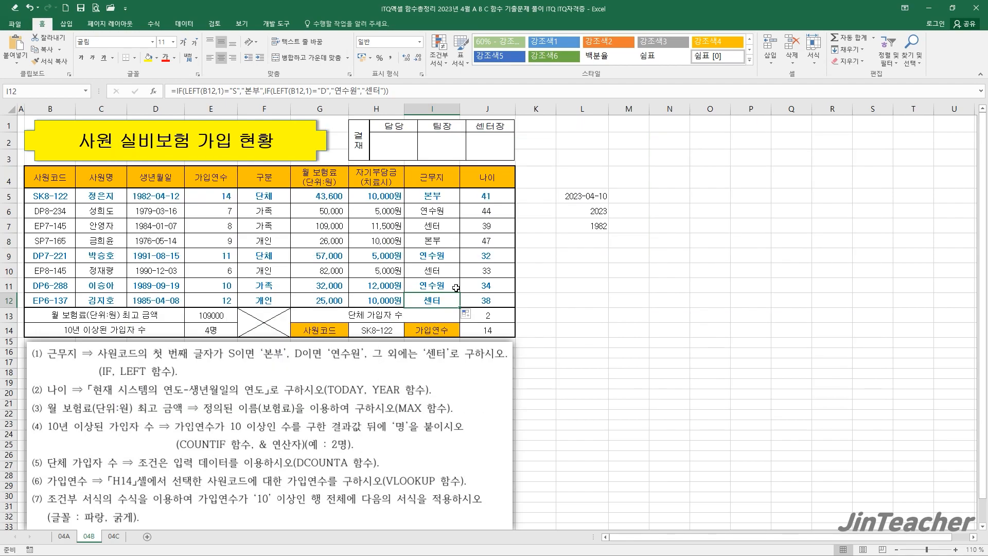
{"action": "left_click", "coordinate": [447, 200]}
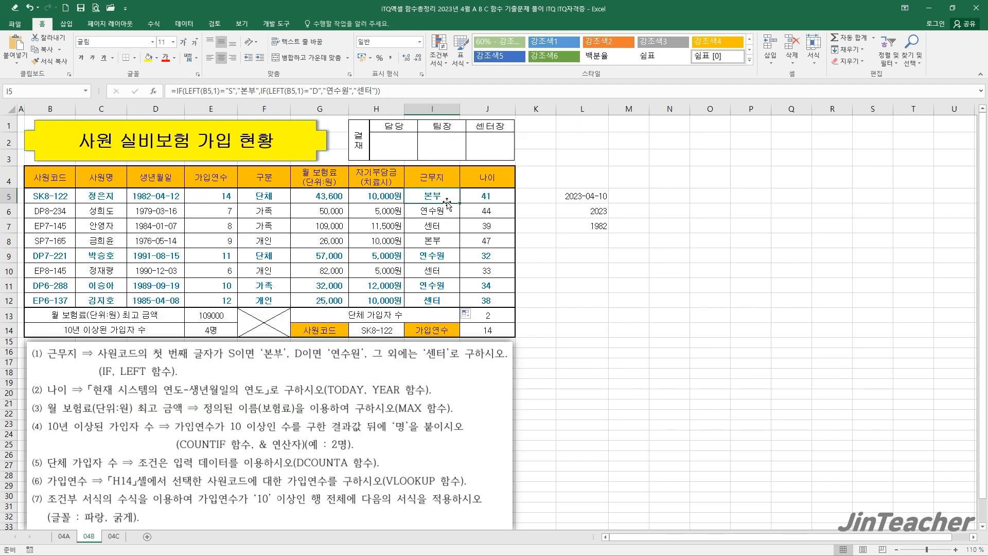
{"action": "left_click", "coordinate": [422, 268]}
Right-align cells E13 and J5:J14 and apply the comma style to them
{"action": "left_click", "coordinate": [213, 333]}
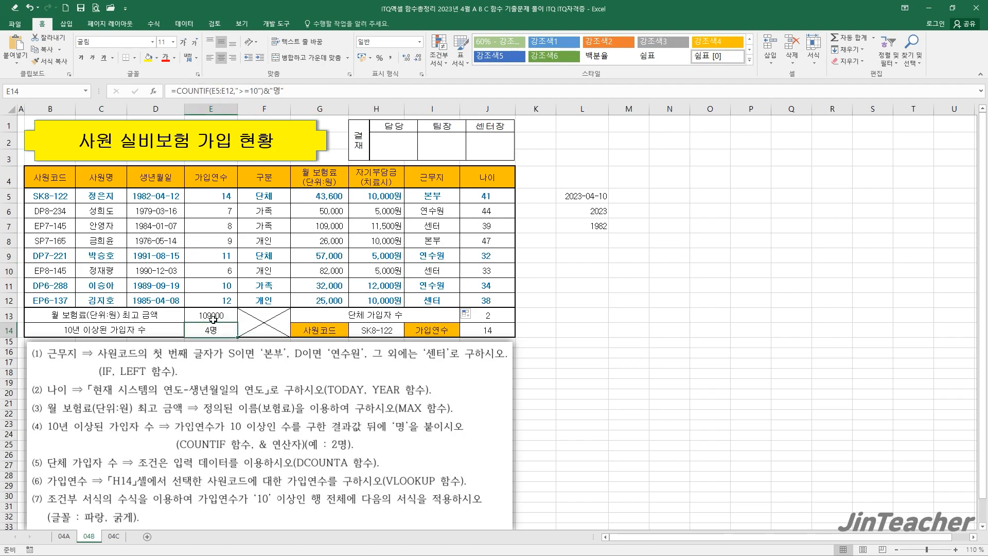
{"action": "left_click", "coordinate": [212, 316]}
{"action": "left_click_drag", "start_coordinate": [485, 200], "coordinate": [486, 330]}
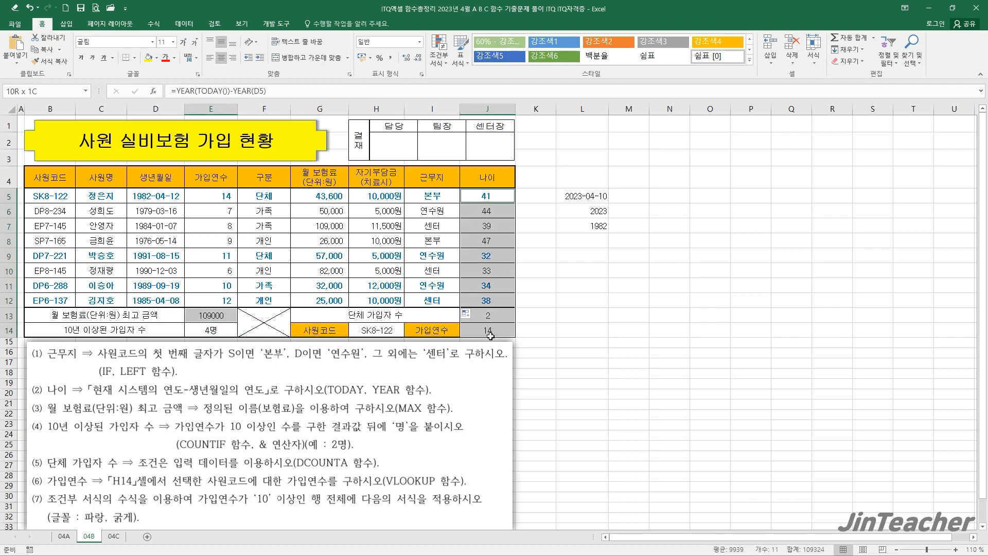
{"action": "left_click", "coordinate": [233, 61]}
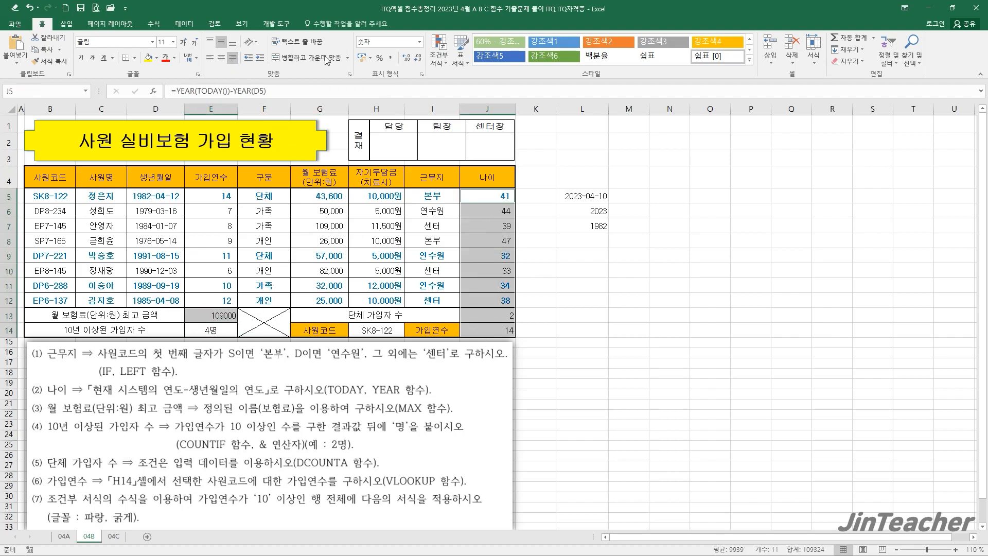
{"action": "left_click", "coordinate": [387, 60]}
{"action": "left_click", "coordinate": [475, 326]}
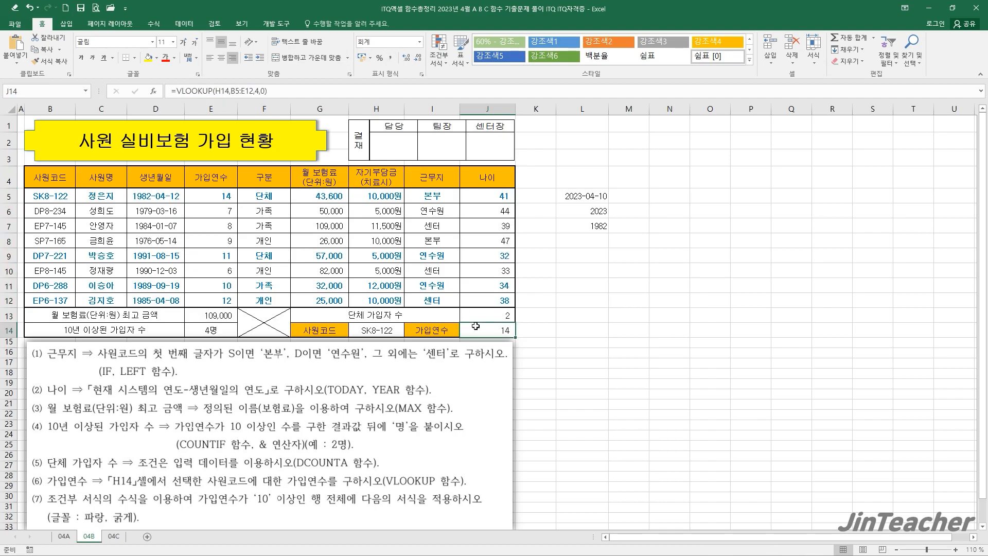
{"action": "left_click", "coordinate": [441, 261]}
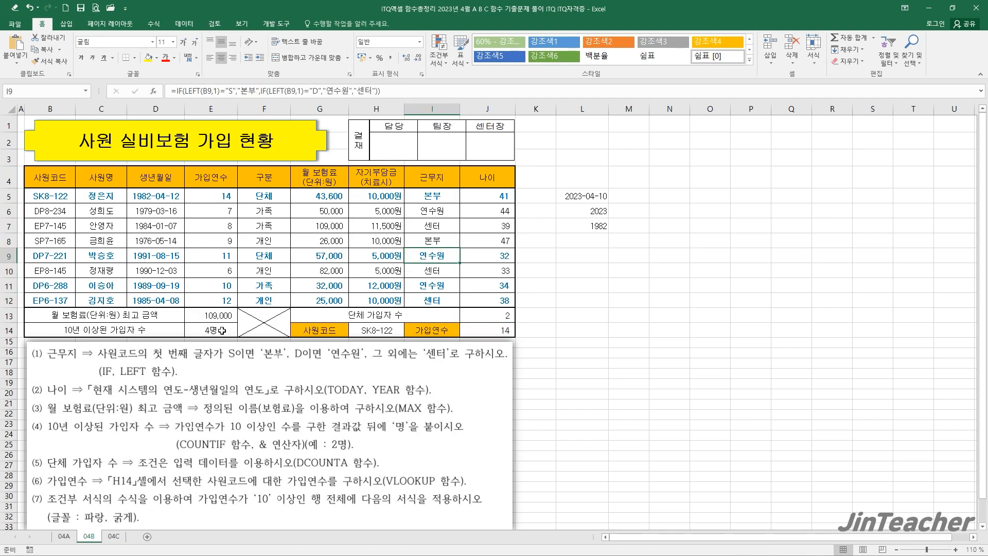
{"action": "left_click", "coordinate": [221, 330]}
{"action": "left_click", "coordinate": [597, 326]}
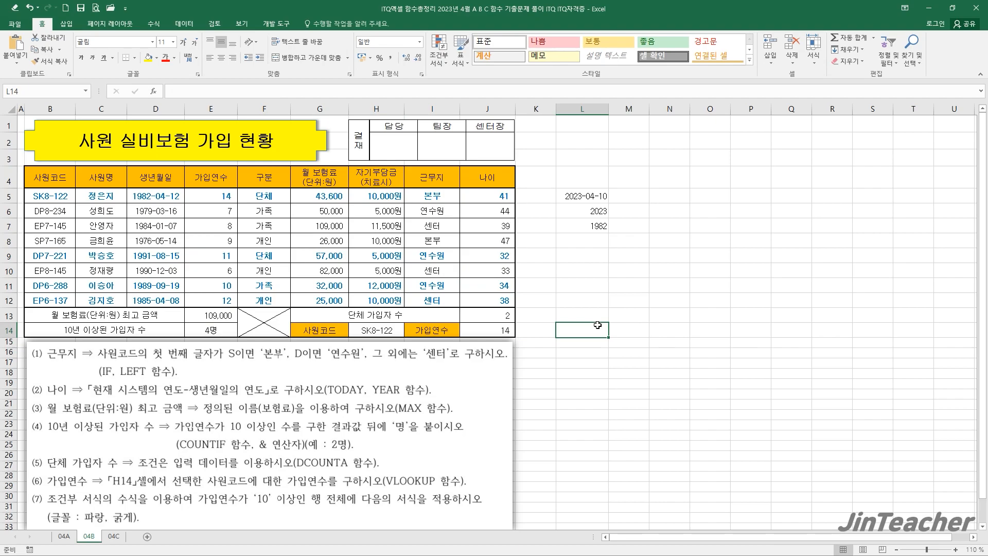
On sheet 04C, start a new formula-based conditional formatting rule for the data rows B5:J12
{"action": "left_click", "coordinate": [114, 537]}
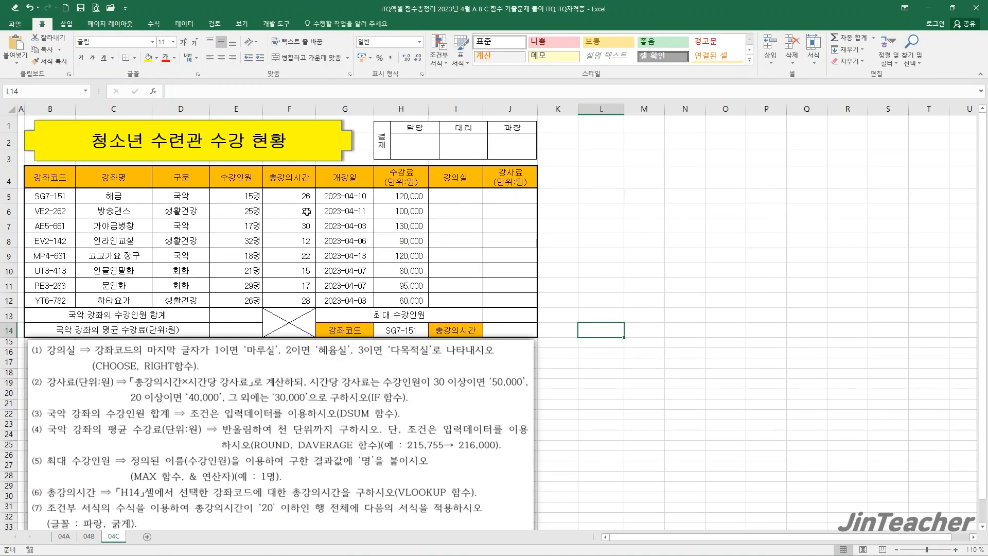
{"action": "left_click_drag", "start_coordinate": [302, 201], "coordinate": [308, 286]}
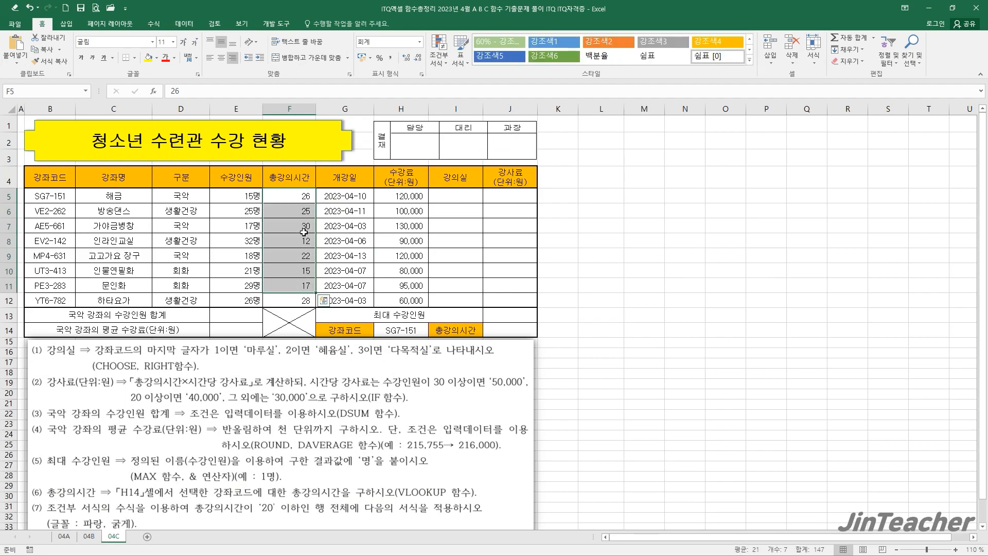
{"action": "left_click", "coordinate": [300, 110]}
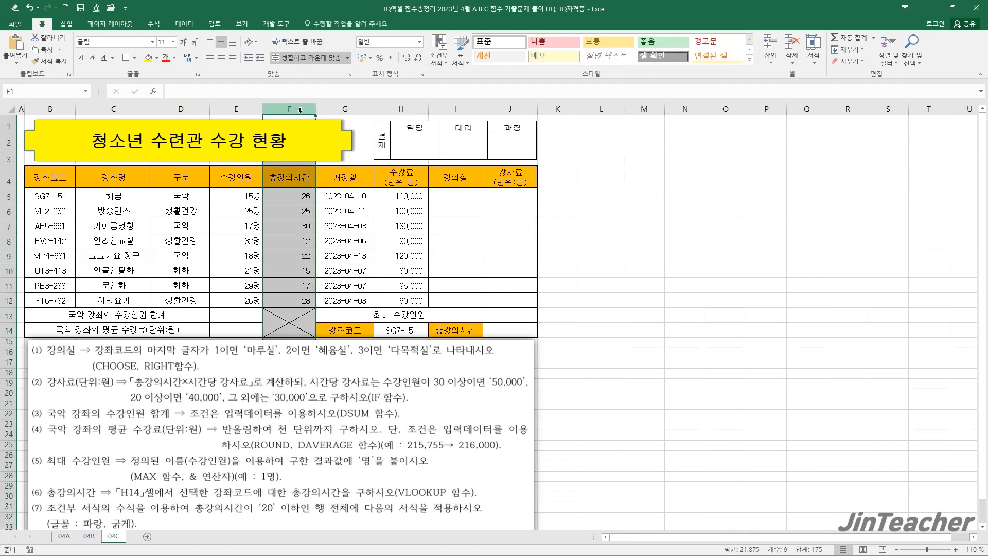
{"action": "left_click", "coordinate": [284, 212]}
{"action": "left_click_drag", "start_coordinate": [55, 194], "coordinate": [497, 304]}
{"action": "left_click", "coordinate": [438, 49]}
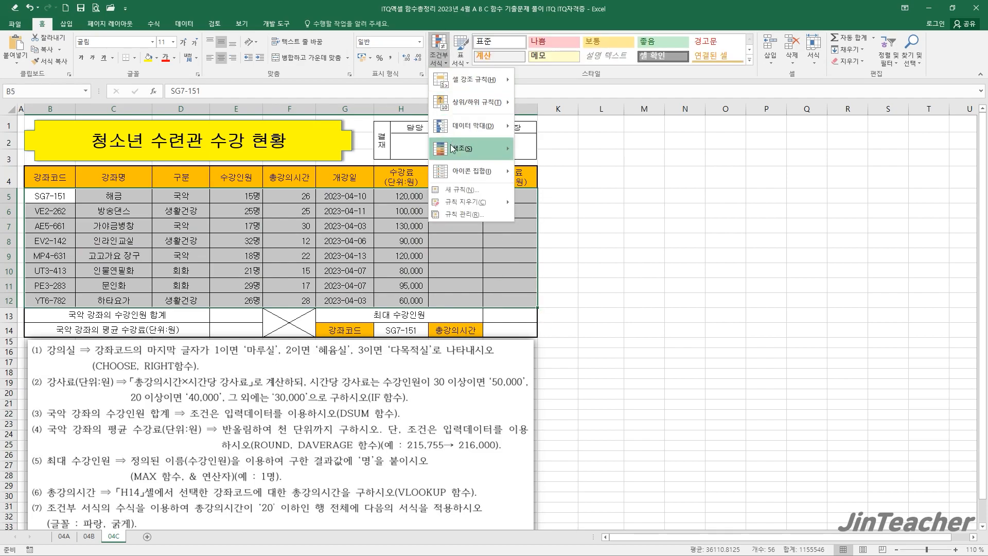
{"action": "left_click", "coordinate": [464, 189]}
{"action": "left_click", "coordinate": [152, 223]}
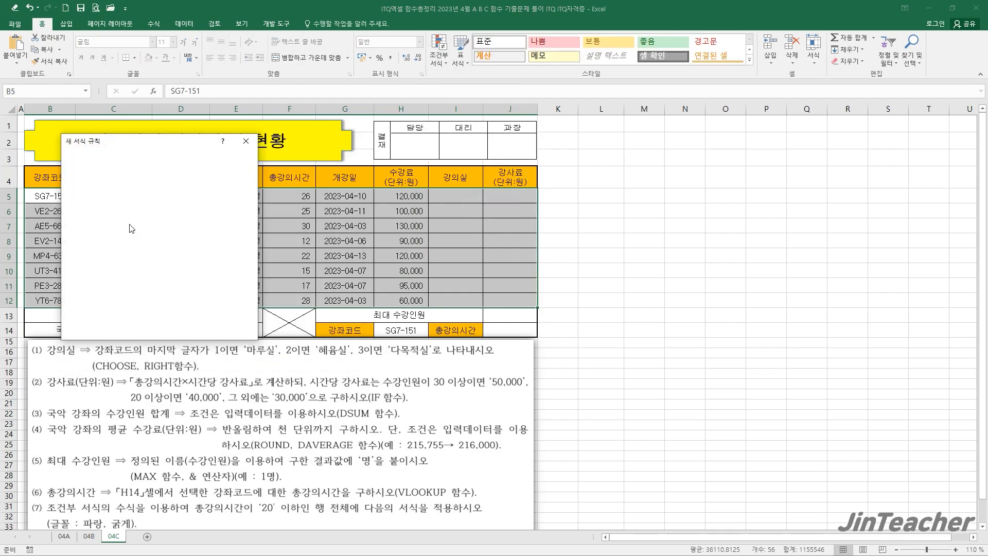
{"action": "left_click_drag", "start_coordinate": [157, 140], "coordinate": [418, 112]}
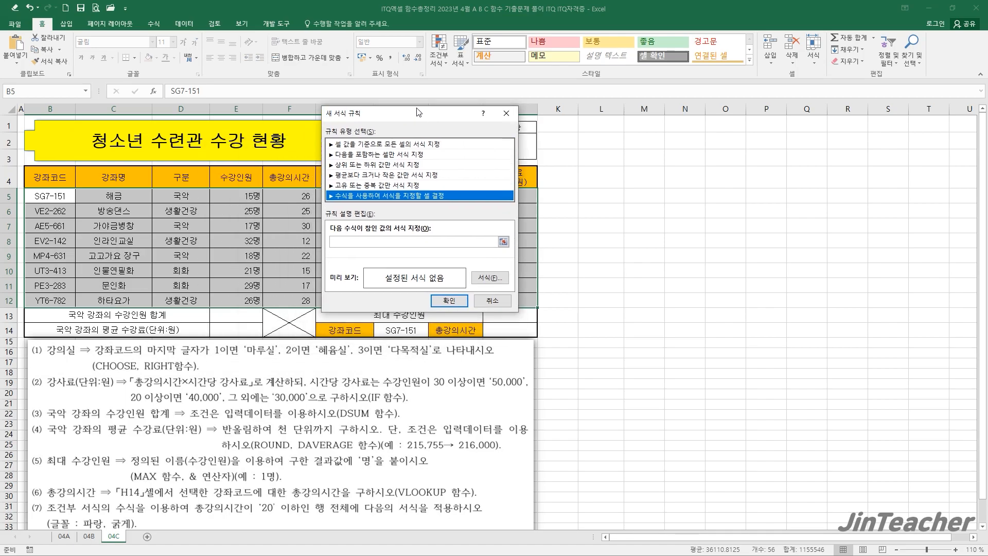
Enter =$F5<=20 as the rule's formula, keeping only the column of the 총강의시간 reference absolute
{"action": "left_click", "coordinate": [353, 242]}
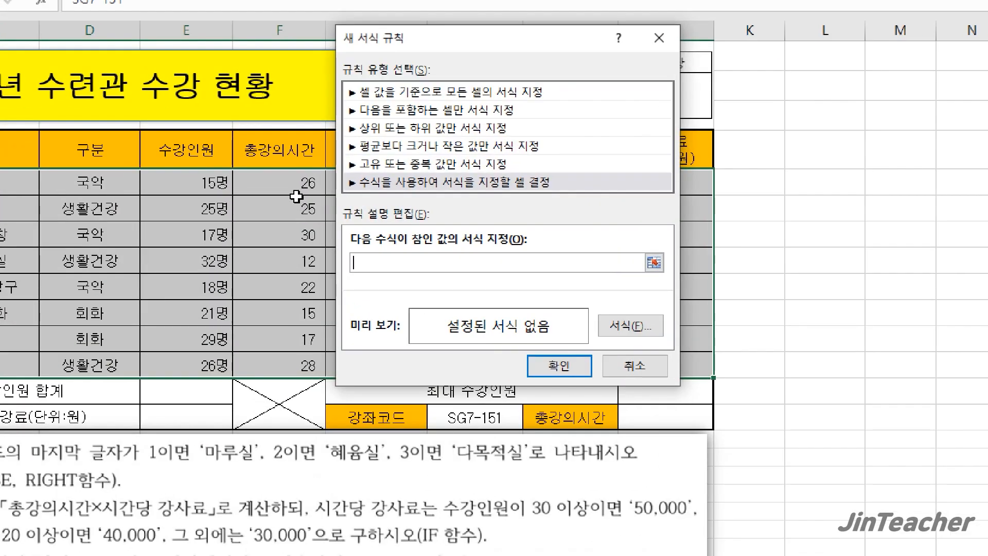
{"action": "left_click", "coordinate": [299, 197]}
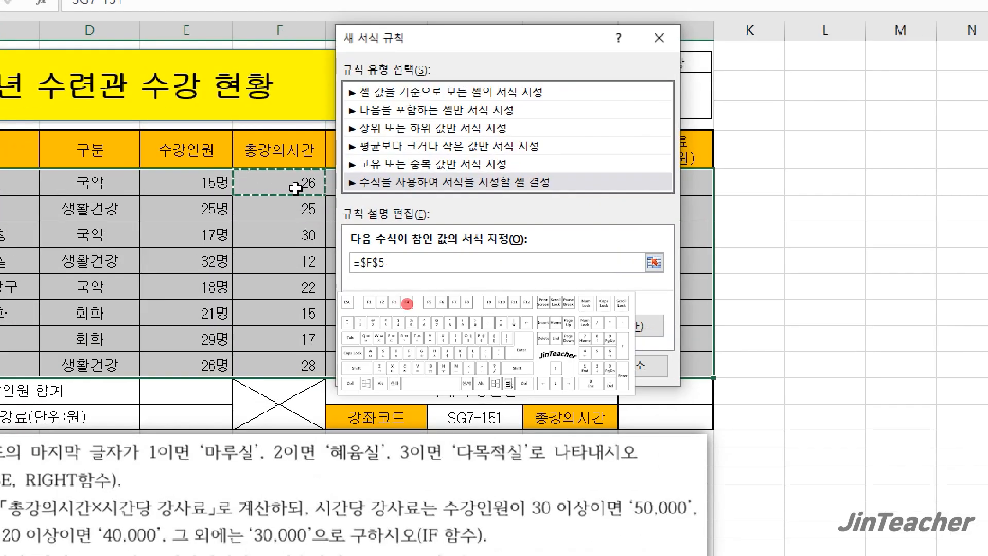
{"action": "key", "text": "F4"}
{"action": "key", "text": "F4"}
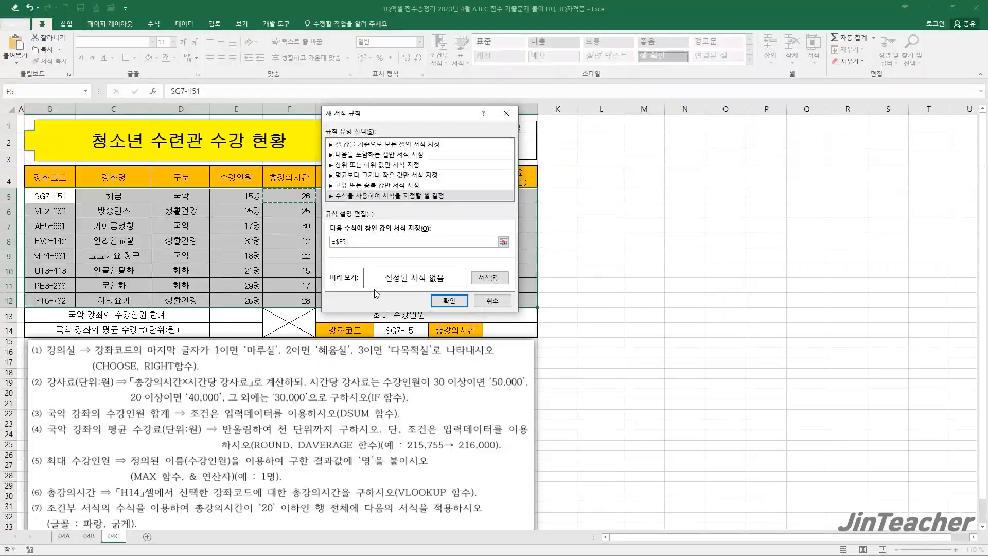
{"action": "type", "text": "<=20"}
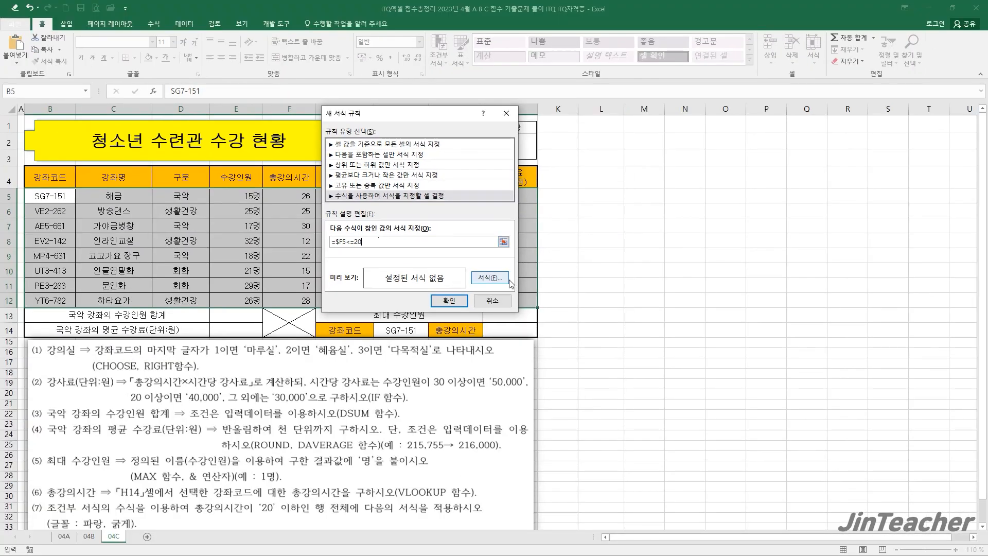
Set the rule's font to bold (굵게) and standard blue, and apply the conditional formatting
{"action": "left_click", "coordinate": [593, 312]}
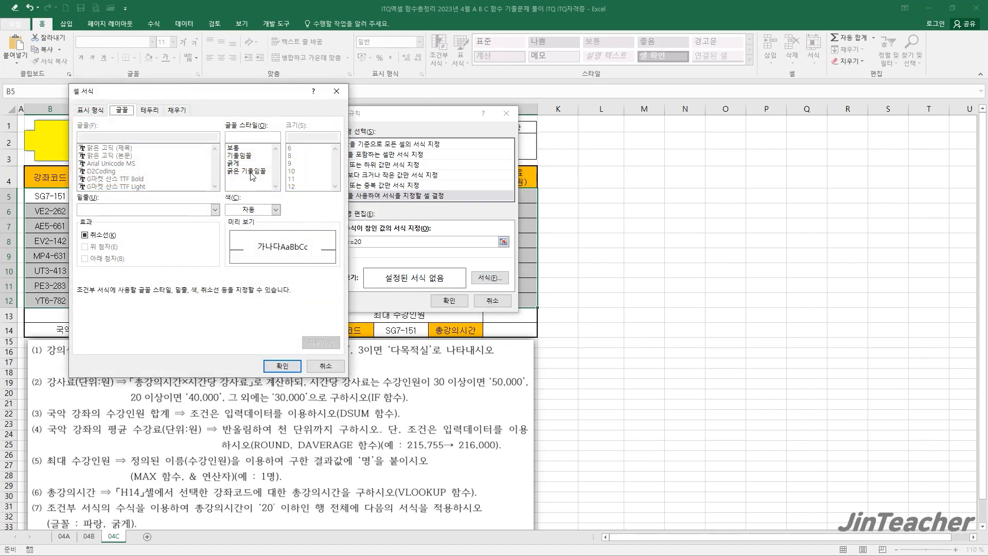
{"action": "left_click", "coordinate": [239, 163]}
{"action": "left_click", "coordinate": [276, 209]}
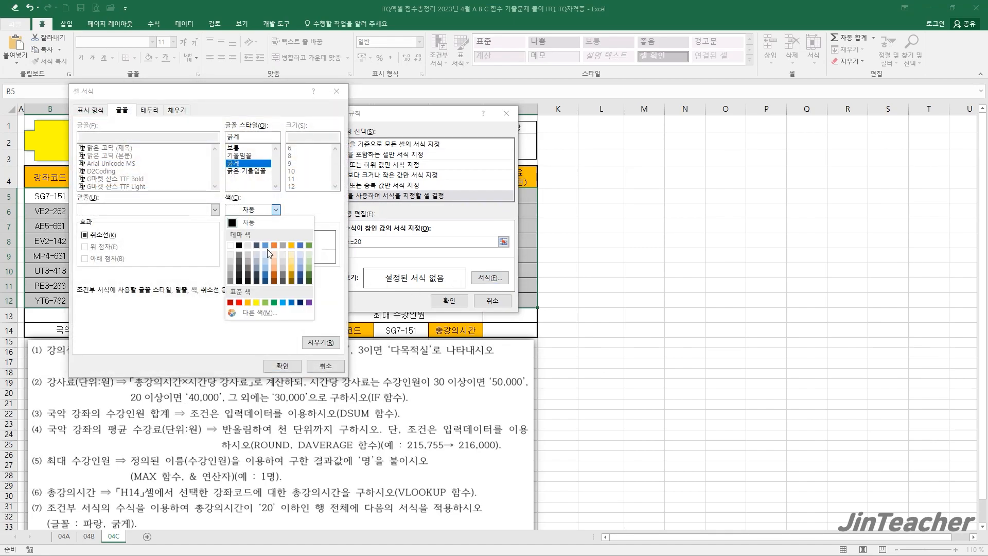
{"action": "left_click", "coordinate": [292, 302]}
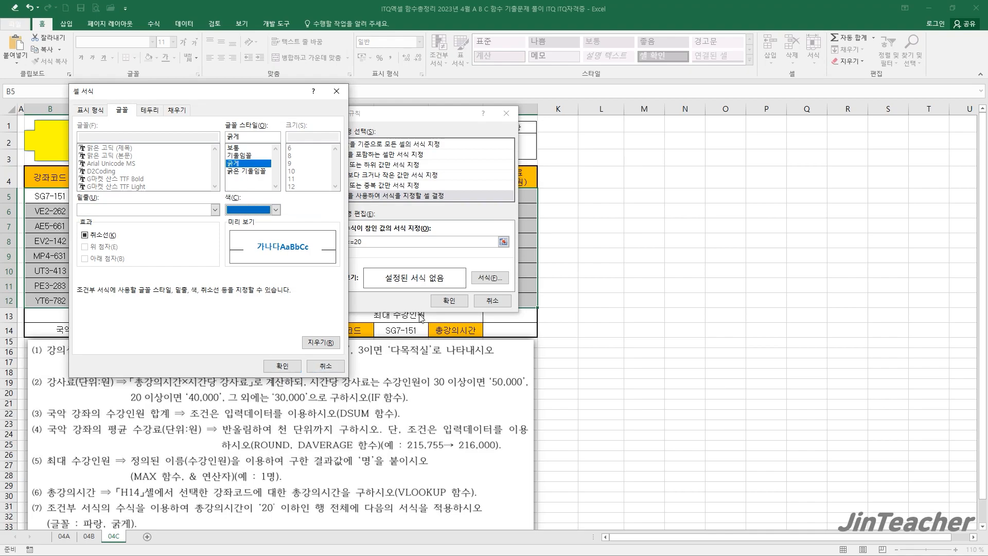
{"action": "left_click", "coordinate": [282, 365]}
{"action": "left_click", "coordinate": [449, 300]}
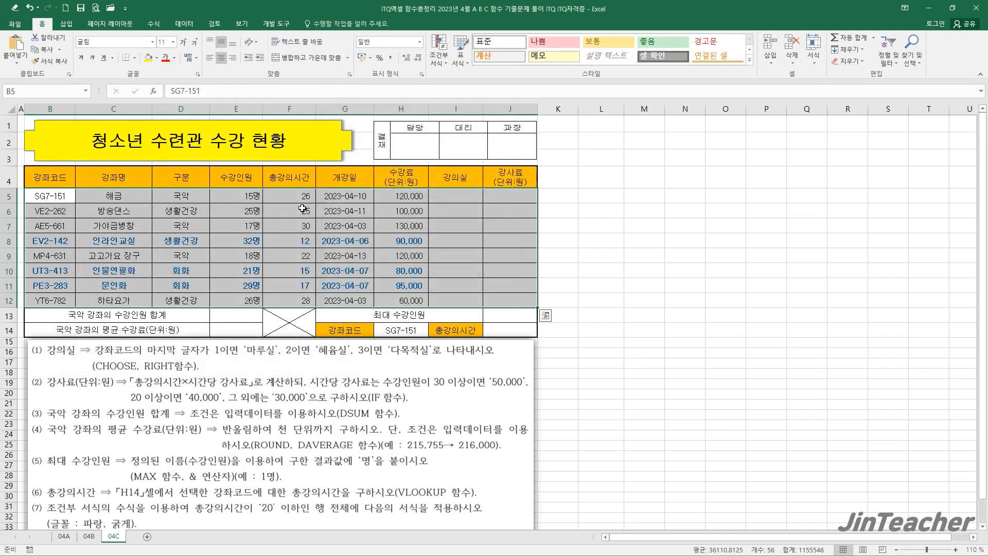
Insert a VLOOKUP function in J14, the result cell for 총강의시간
{"action": "left_click", "coordinate": [290, 222]}
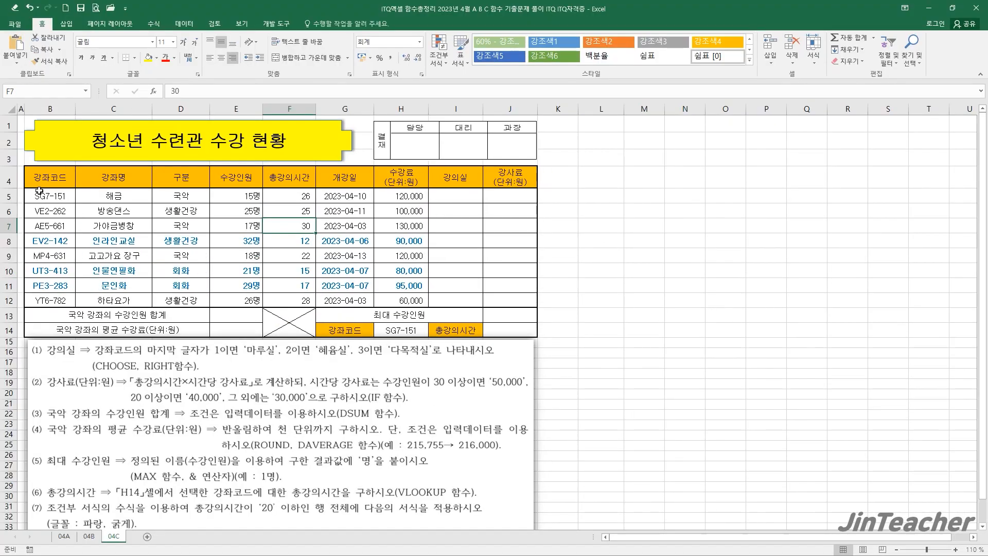
{"action": "left_click_drag", "start_coordinate": [39, 191], "coordinate": [300, 301]}
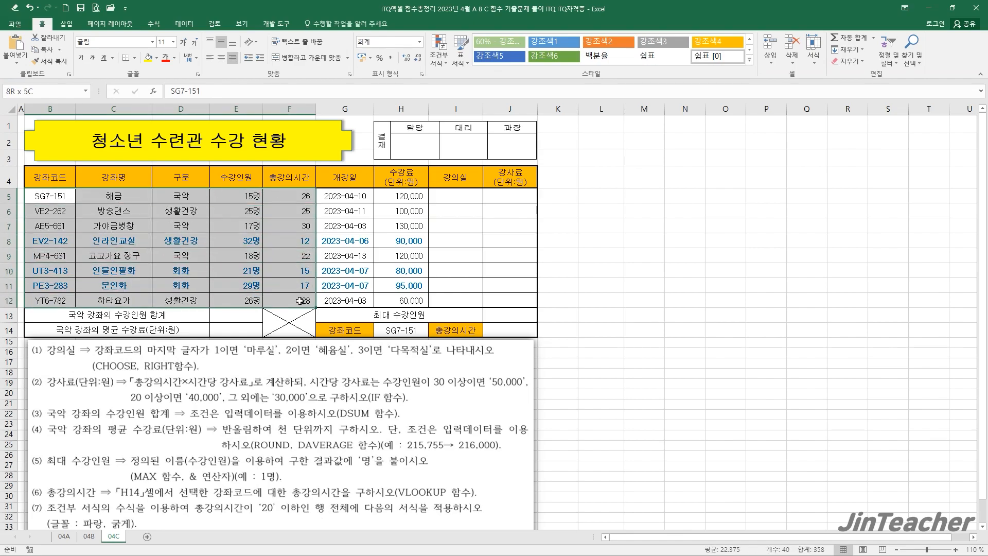
{"action": "left_click", "coordinate": [502, 329]}
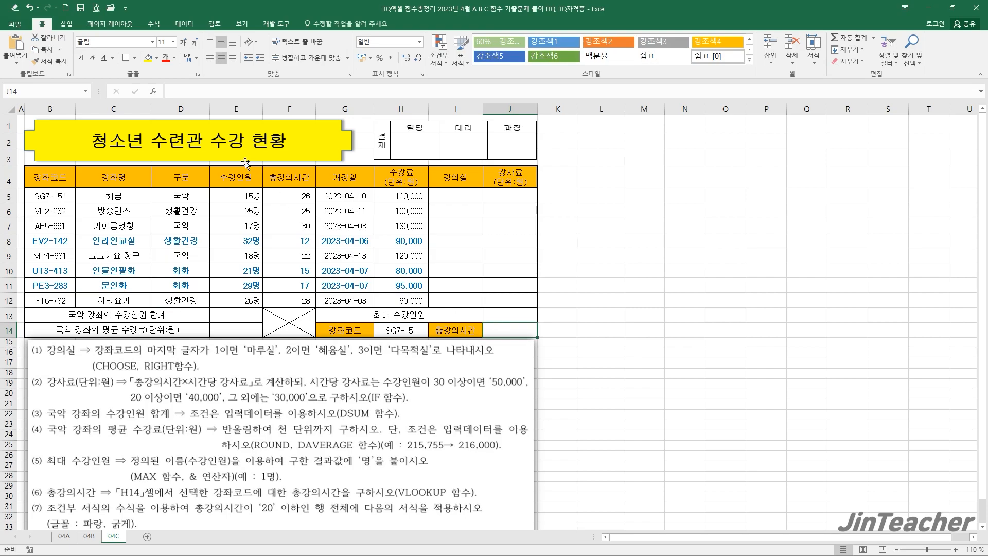
{"action": "left_click", "coordinate": [153, 91]}
{"action": "left_click", "coordinate": [378, 203]}
{"action": "key", "text": "v"}
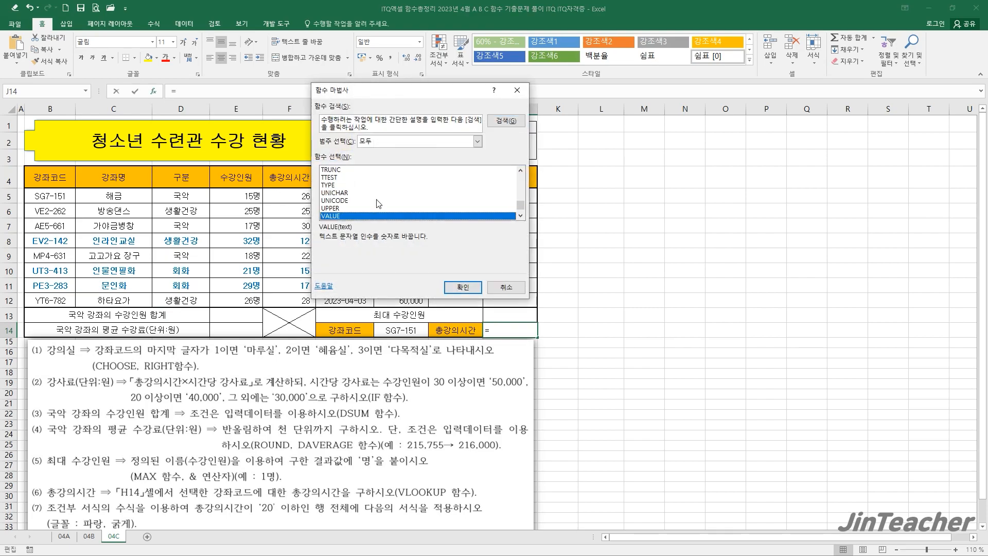
{"action": "scroll", "coordinate": [379, 203], "scroll_direction": "down", "scroll_amount": 2}
{"action": "left_click", "coordinate": [349, 208]}
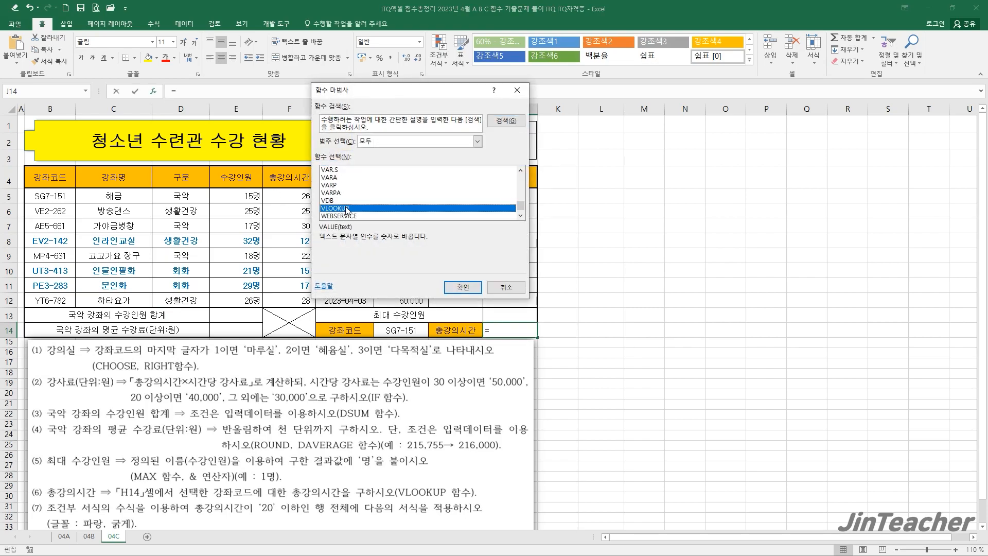
{"action": "left_click", "coordinate": [462, 286]}
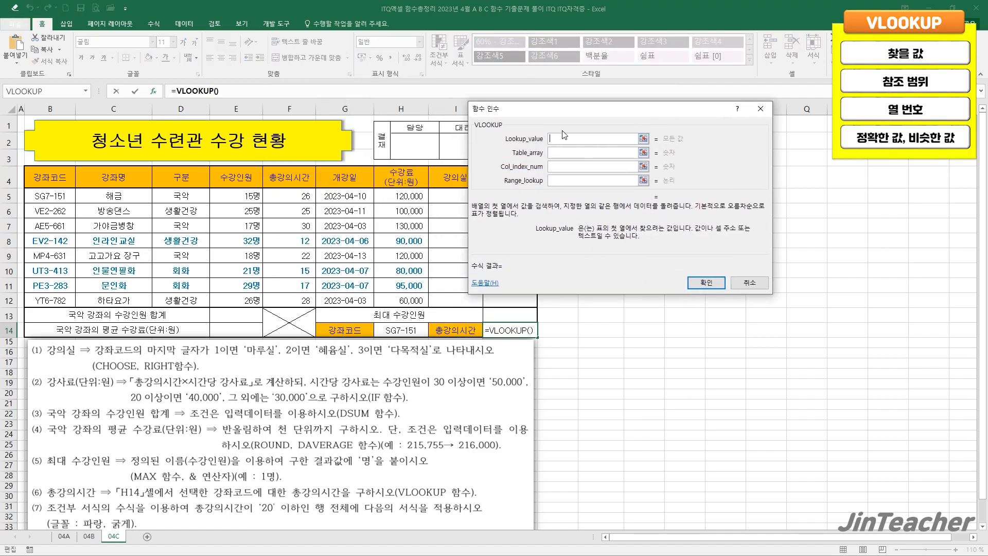
Set the VLOOKUP lookup value to H14 and its table array to B5:F12
{"action": "left_click", "coordinate": [417, 328]}
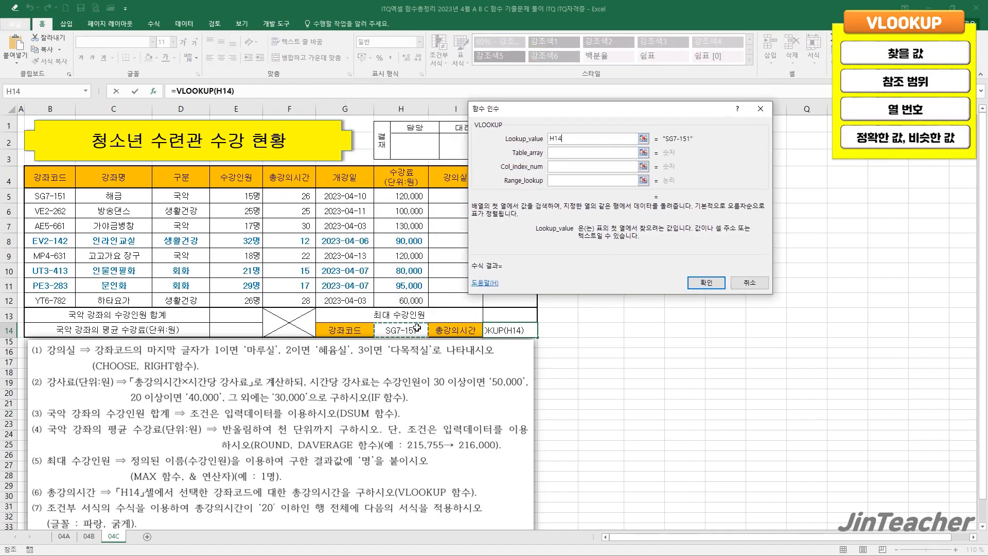
{"action": "left_click", "coordinate": [560, 156]}
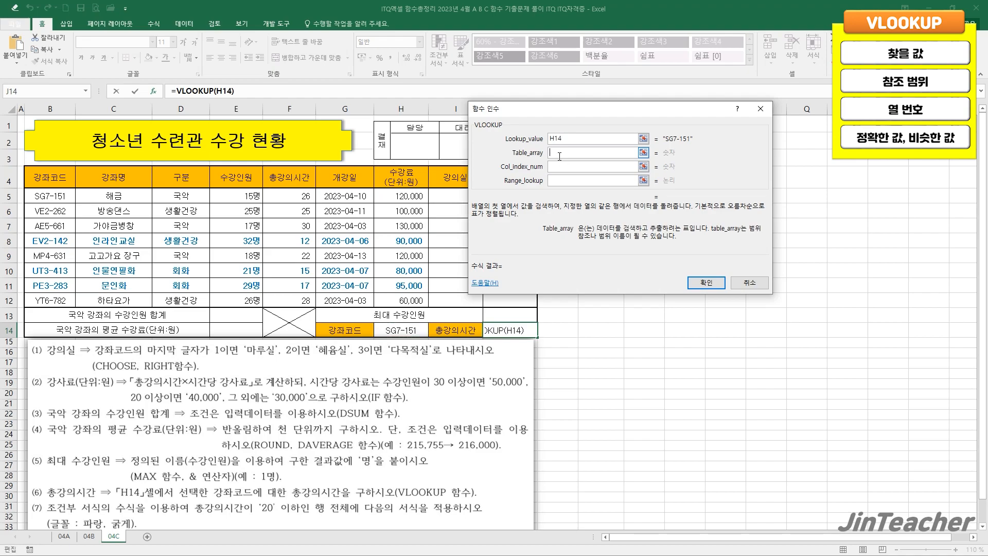
{"action": "left_click_drag", "start_coordinate": [50, 196], "coordinate": [296, 300]}
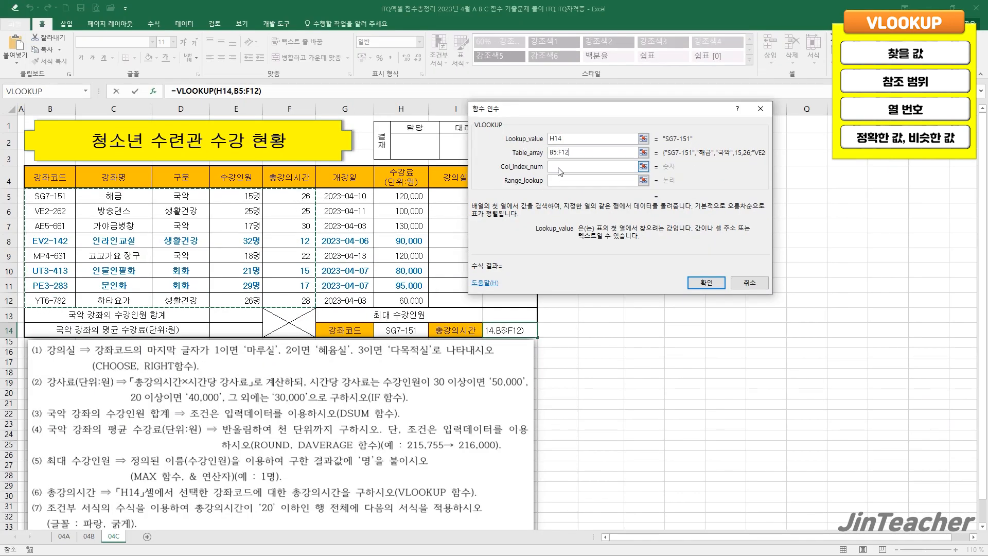
Set the column index to 5 and the range lookup to 0, complete the formula, and check it against the SG7-151 row
{"action": "left_click", "coordinate": [561, 166]}
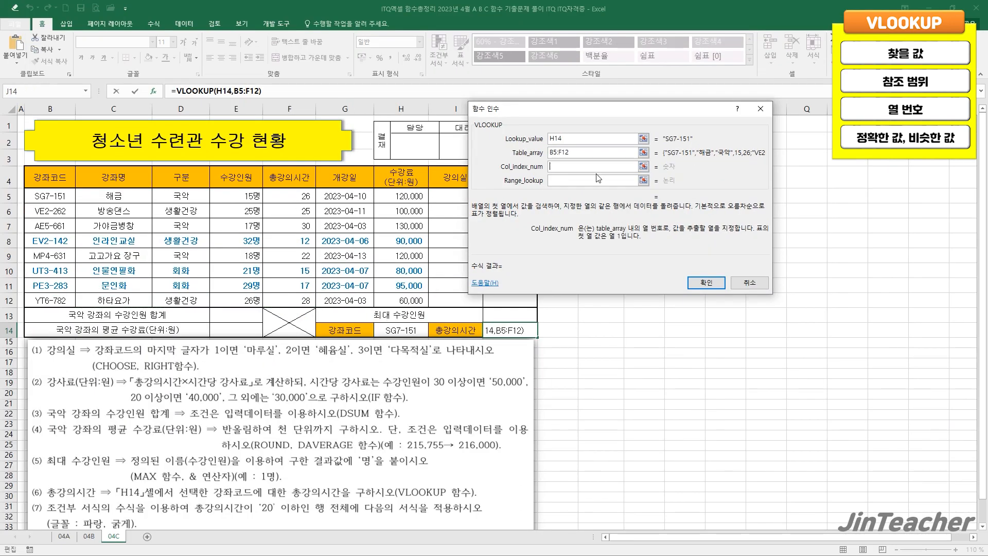
{"action": "type", "text": "5"}
{"action": "left_click", "coordinate": [602, 179]}
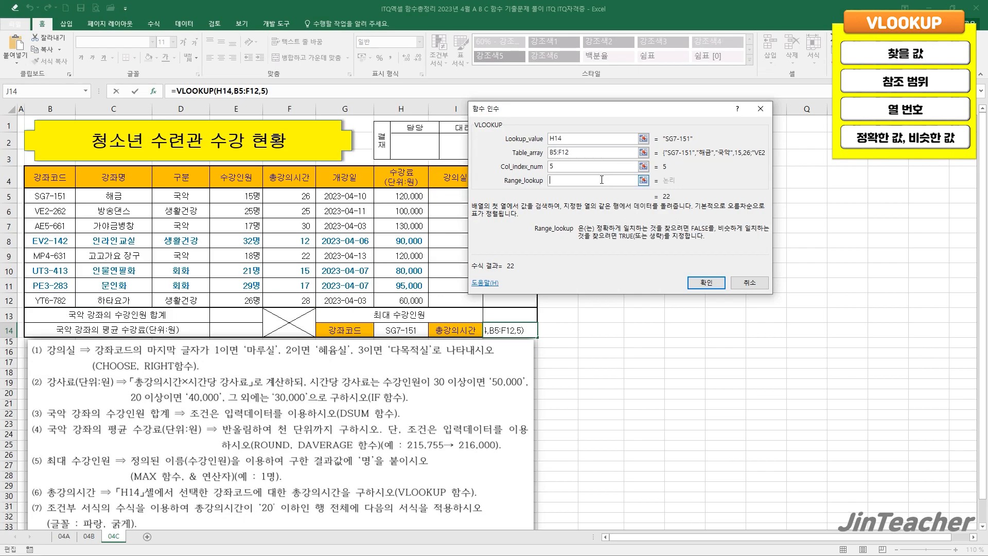
{"action": "type", "text": "0"}
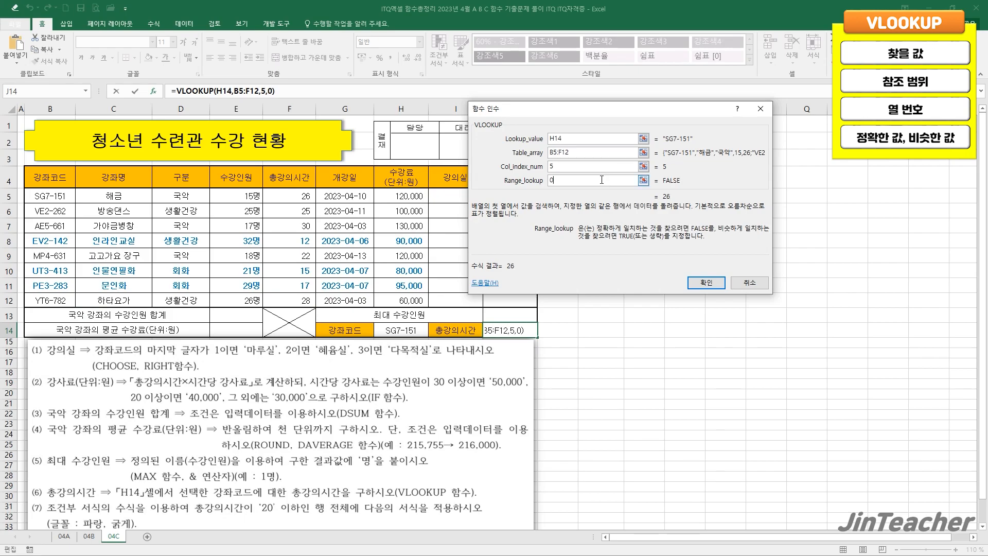
{"action": "left_click", "coordinate": [702, 281]}
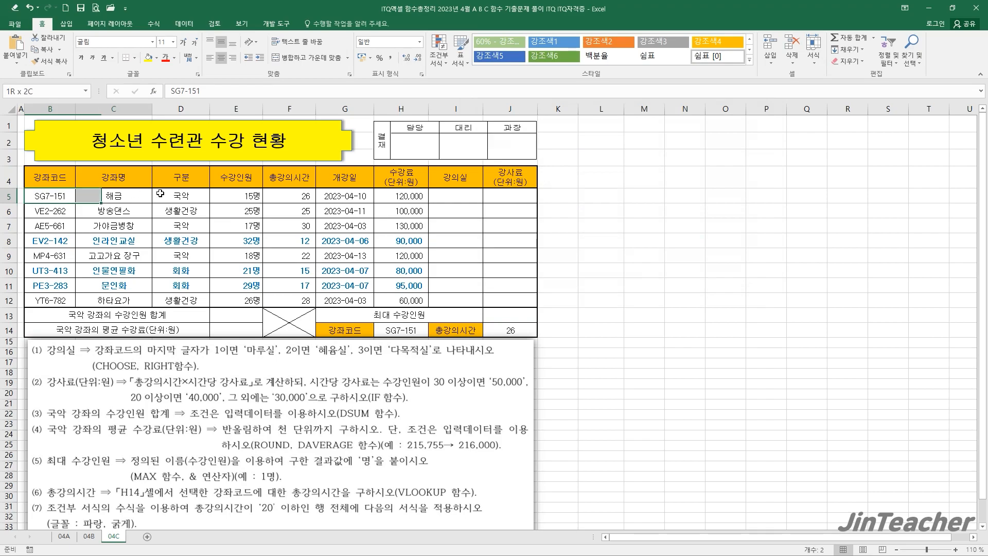
{"action": "left_click_drag", "start_coordinate": [54, 195], "coordinate": [306, 196]}
{"action": "left_click", "coordinate": [520, 331]}
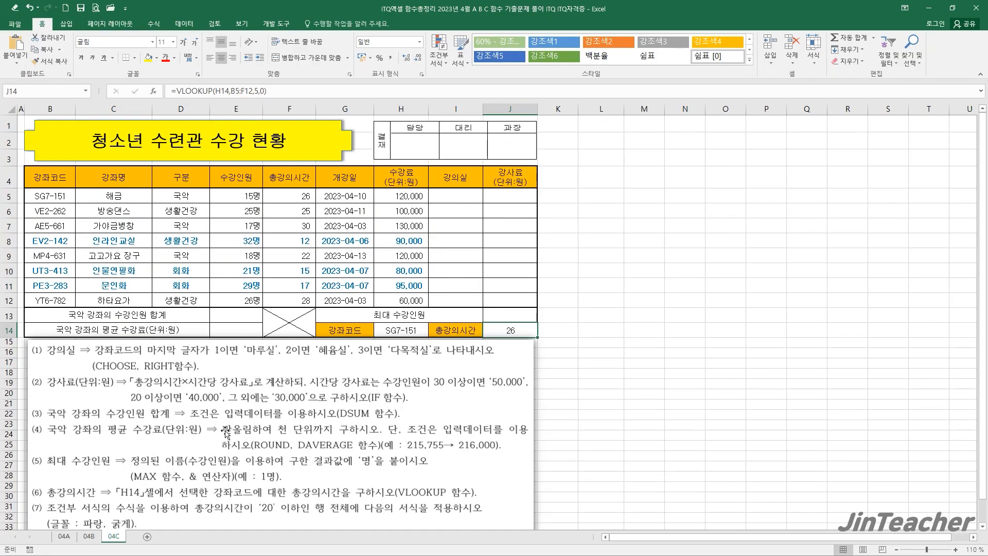
Insert a MAX function in J13 for 최대 수강인원, using the named range 수강인원 (E5:E12) as its argument
{"action": "left_click_drag", "start_coordinate": [243, 220], "coordinate": [243, 301]}
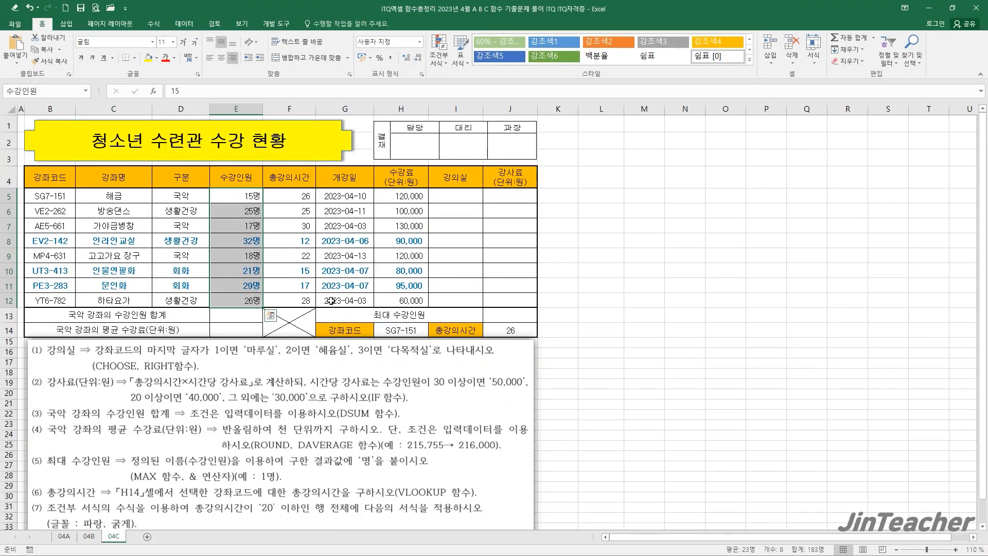
{"action": "left_click", "coordinate": [503, 316]}
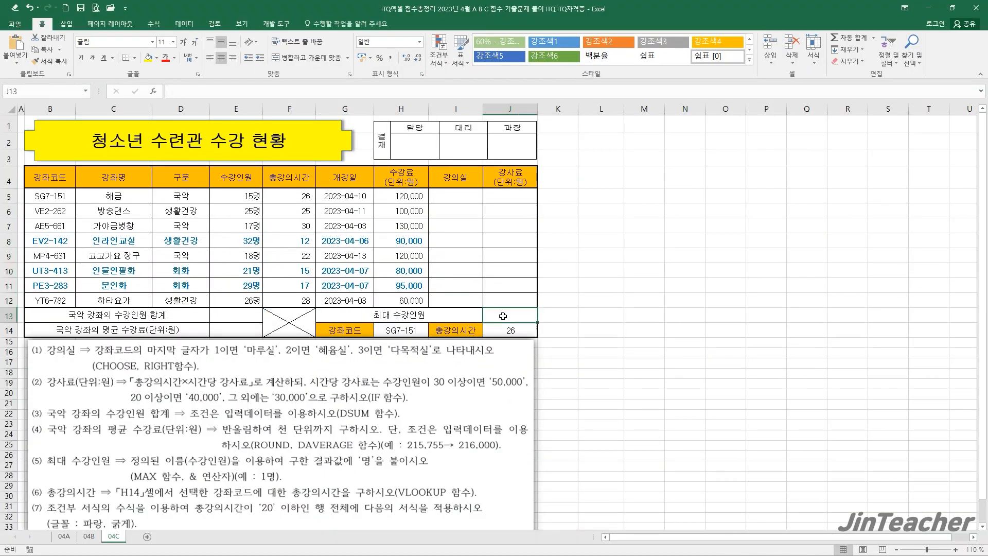
{"action": "left_click", "coordinate": [159, 92]}
{"action": "left_click", "coordinate": [561, 210]}
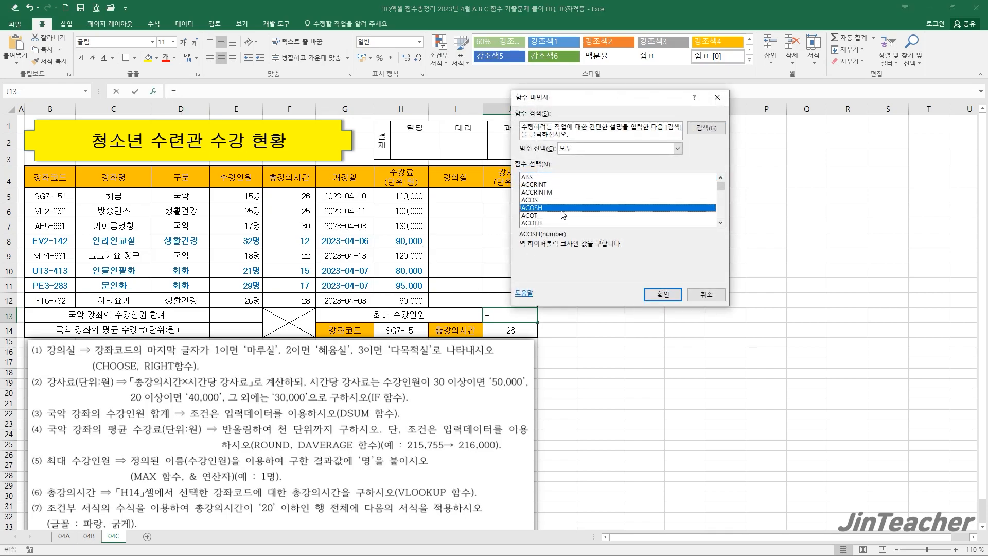
{"action": "key", "text": "m"}
{"action": "scroll", "coordinate": [561, 210], "scroll_direction": "down", "scroll_amount": 1}
{"action": "left_click", "coordinate": [548, 216]}
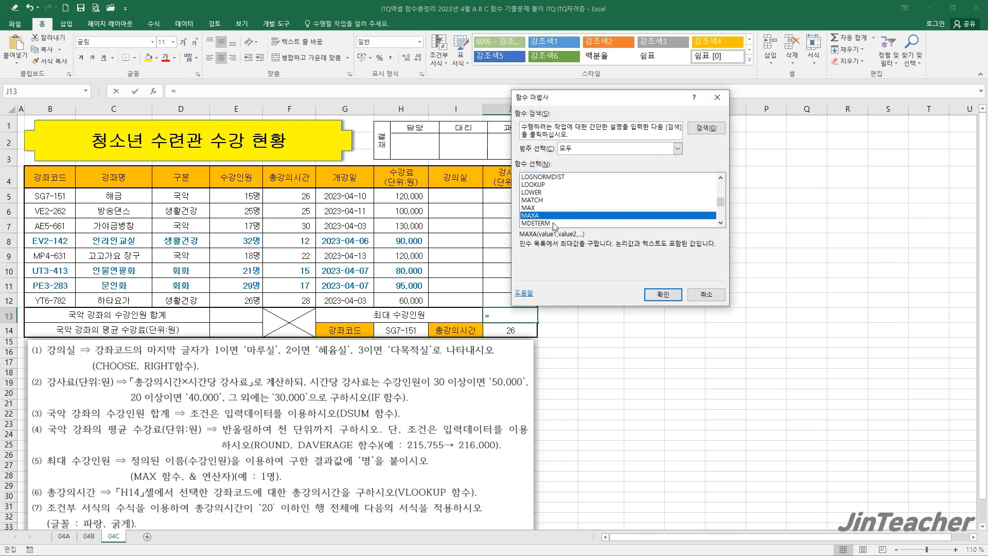
{"action": "left_click", "coordinate": [535, 208]}
{"action": "left_click", "coordinate": [662, 295]}
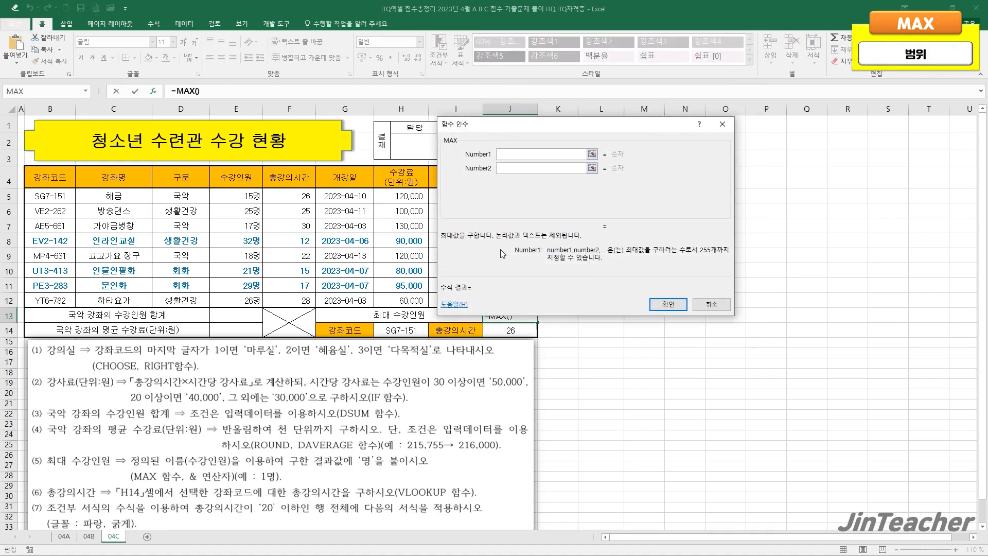
{"action": "left_click_drag", "start_coordinate": [235, 197], "coordinate": [245, 302]}
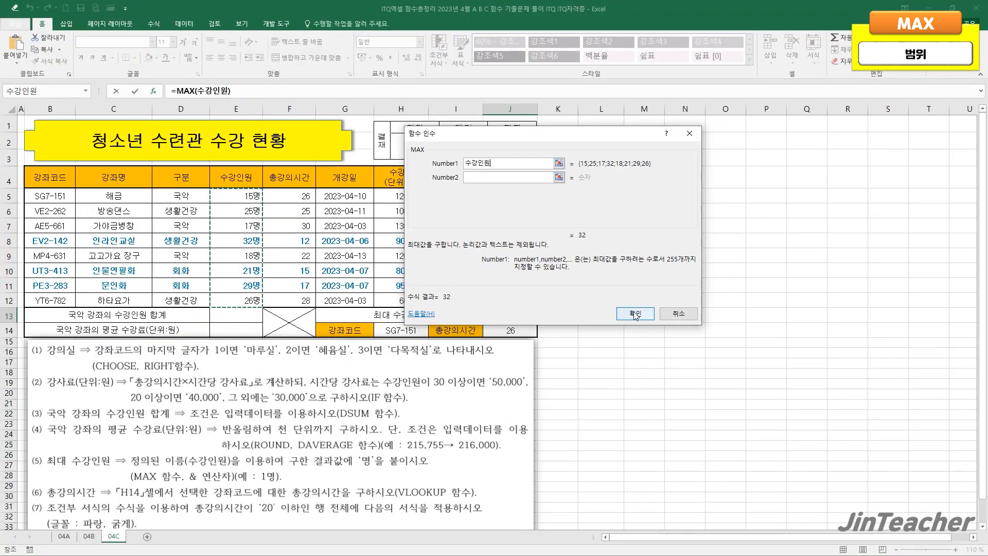
{"action": "left_click", "coordinate": [641, 322]}
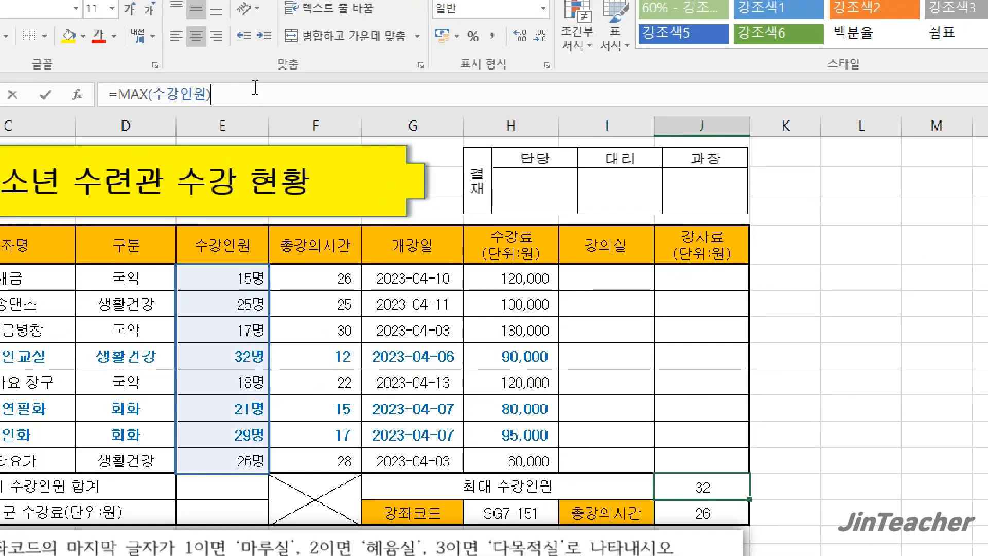
Append &"명" to the MAX formula in J13 so the result carries the unit
{"action": "left_click", "coordinate": [249, 88]}
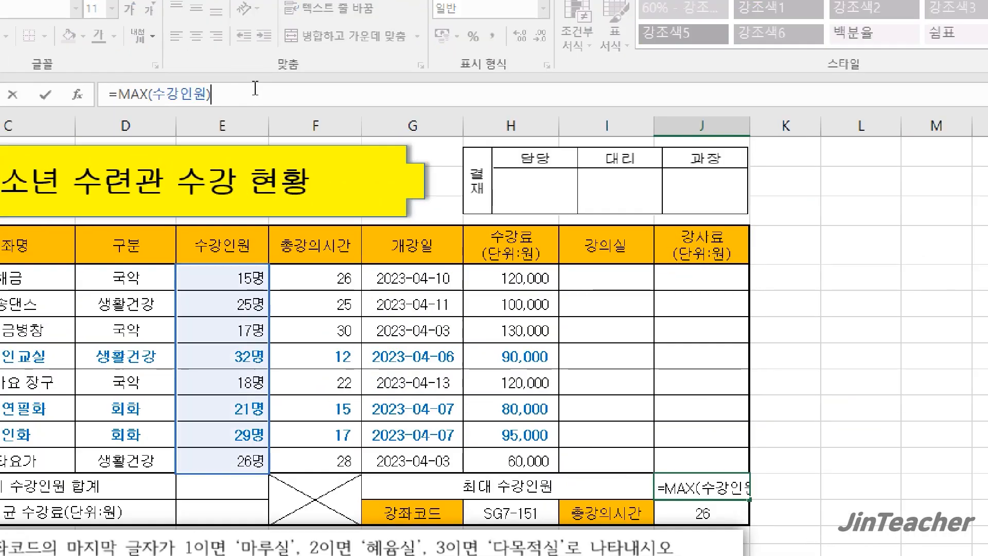
{"action": "type", "text": "&\"ㅁ"}
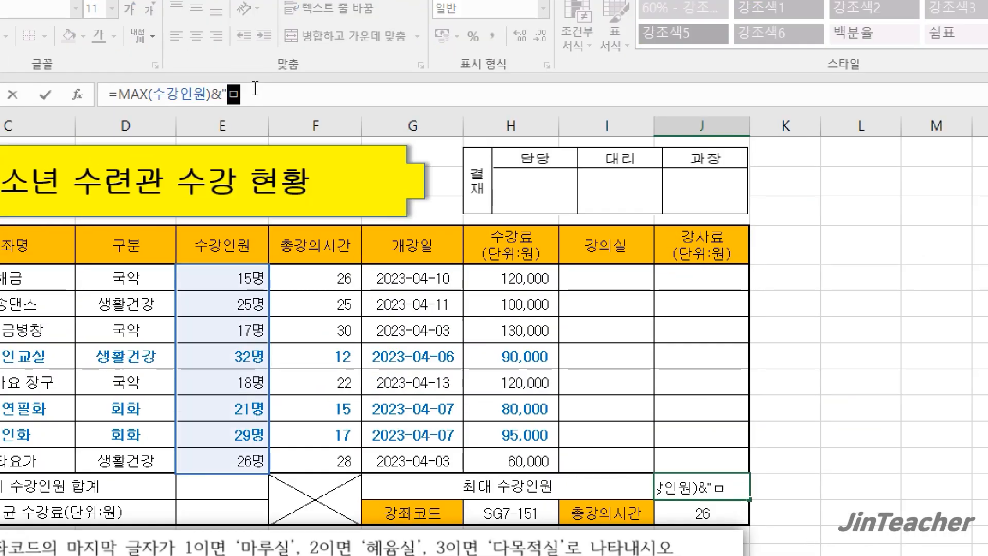
{"action": "type", "text": "\""}
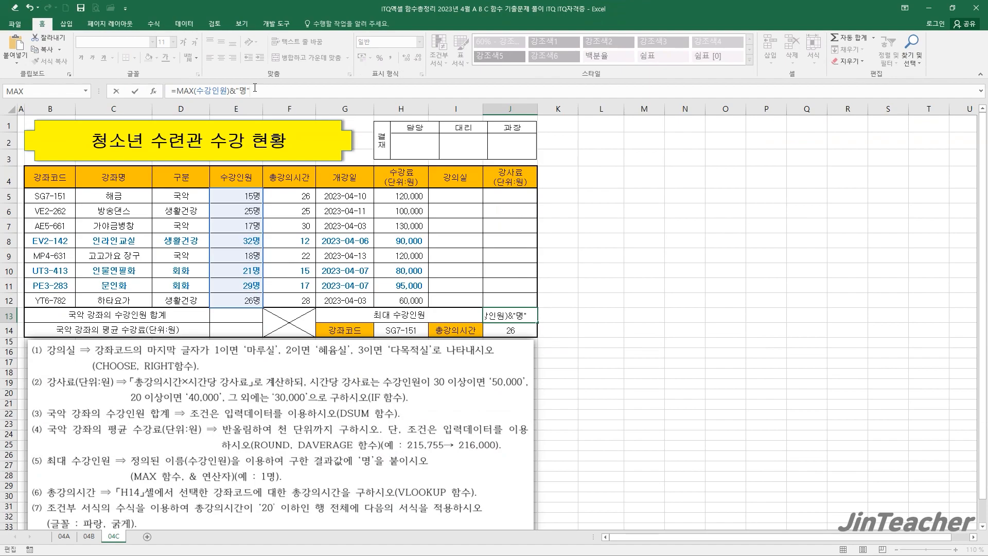
{"action": "key", "text": "Return"}
{"action": "left_click", "coordinate": [524, 315]}
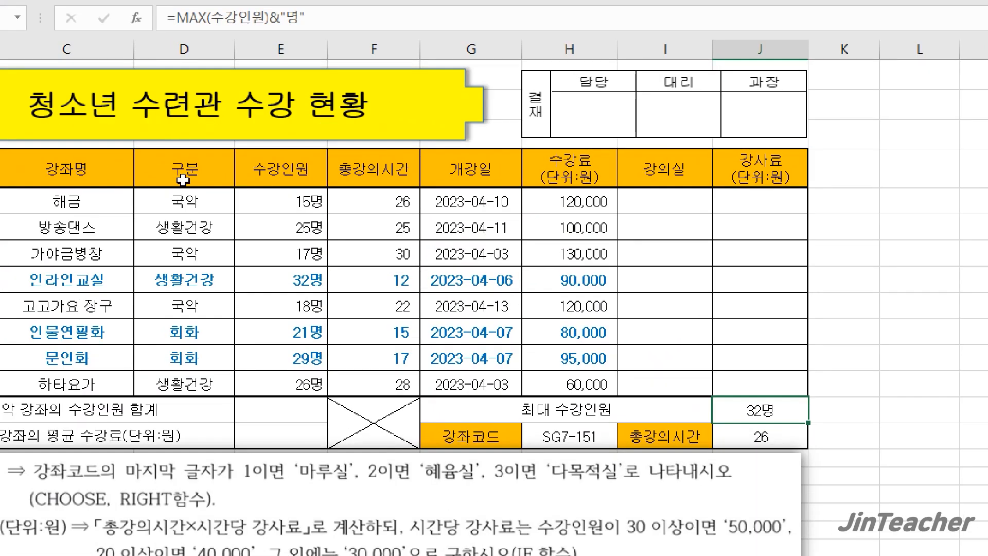
Insert a DAVERAGE function in E14, the result cell for 국악 강좌의 평균 수강료
{"action": "left_click_drag", "start_coordinate": [181, 182], "coordinate": [539, 382]}
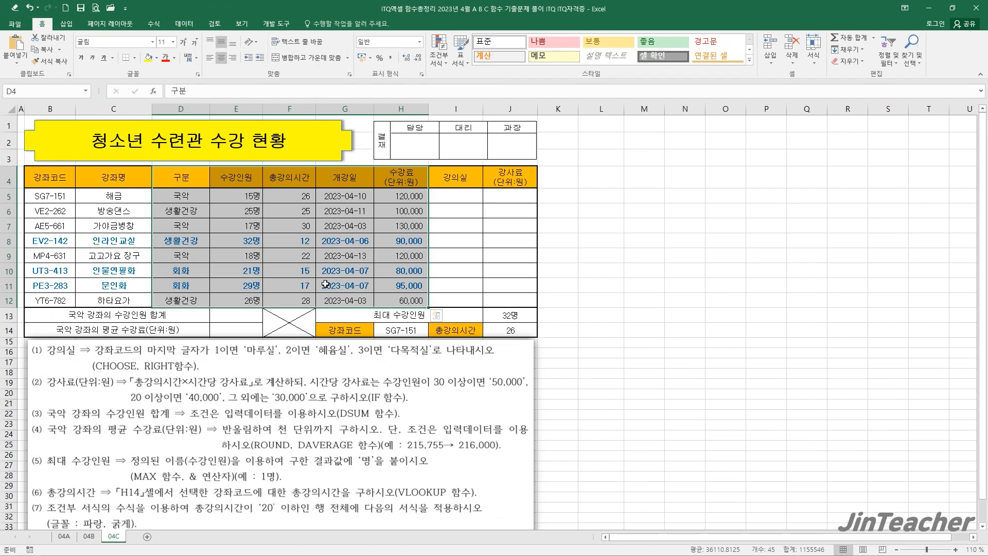
{"action": "left_click", "coordinate": [259, 331]}
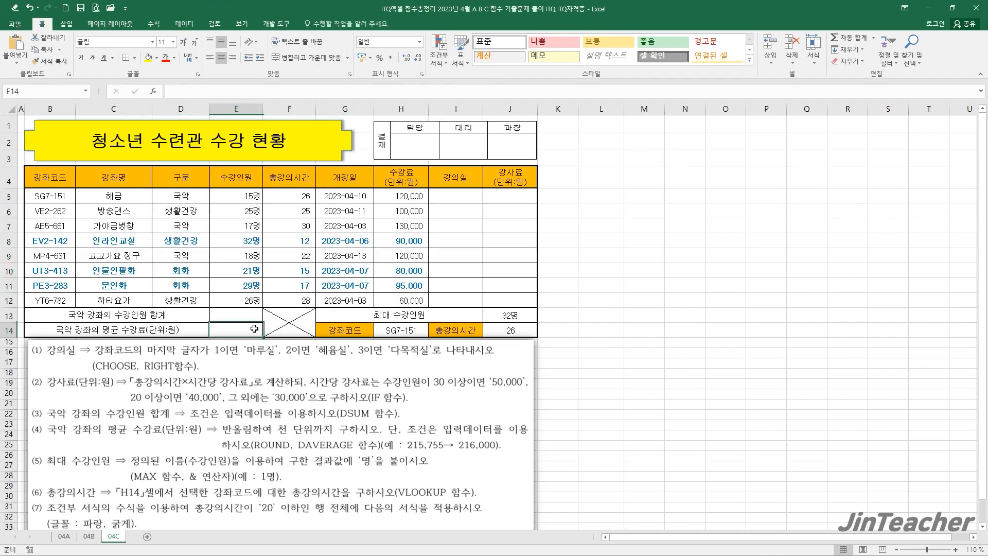
{"action": "left_click", "coordinate": [153, 92]}
{"action": "left_click", "coordinate": [488, 238]}
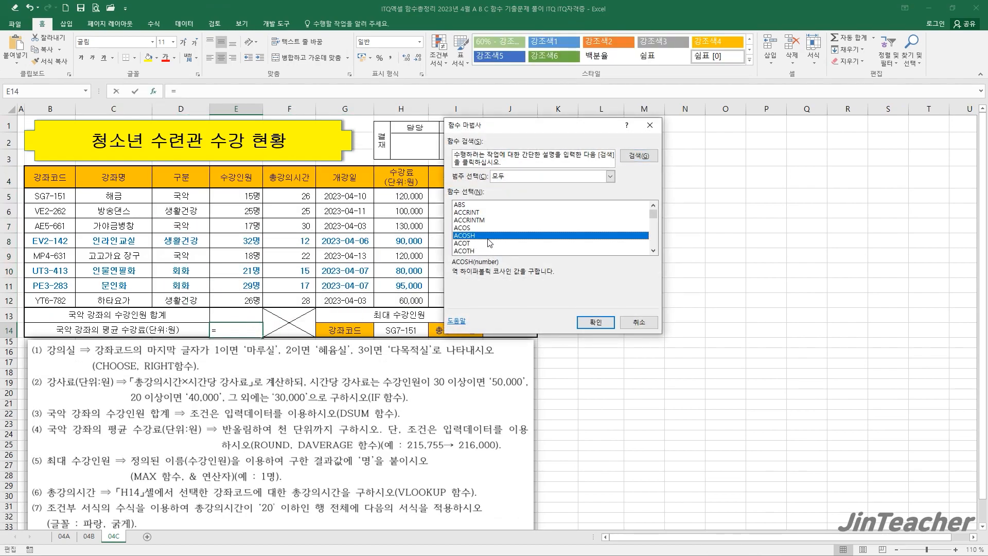
{"action": "key", "text": "d"}
{"action": "scroll", "coordinate": [489, 238], "scroll_direction": "down", "scroll_amount": 2}
{"action": "left_click", "coordinate": [490, 221]}
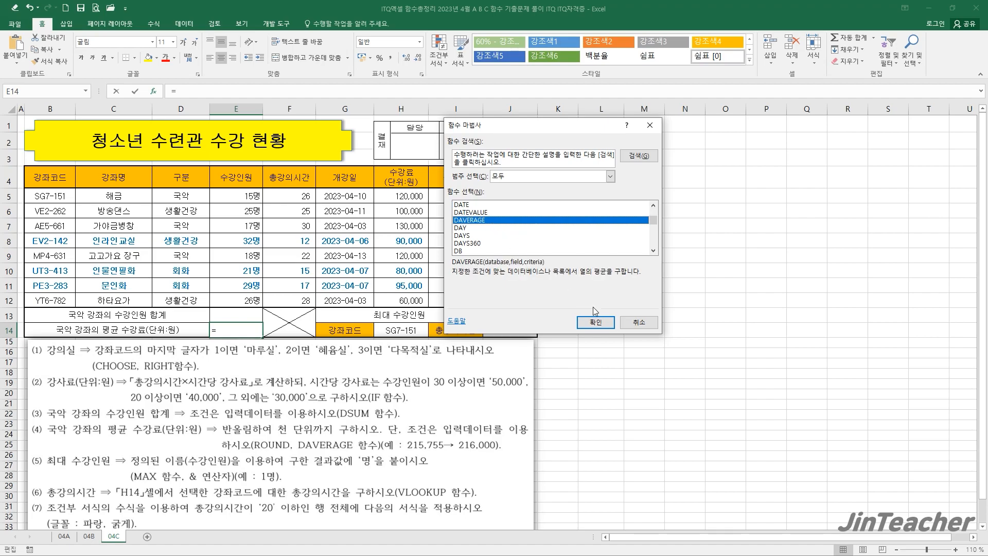
{"action": "left_click", "coordinate": [595, 322]}
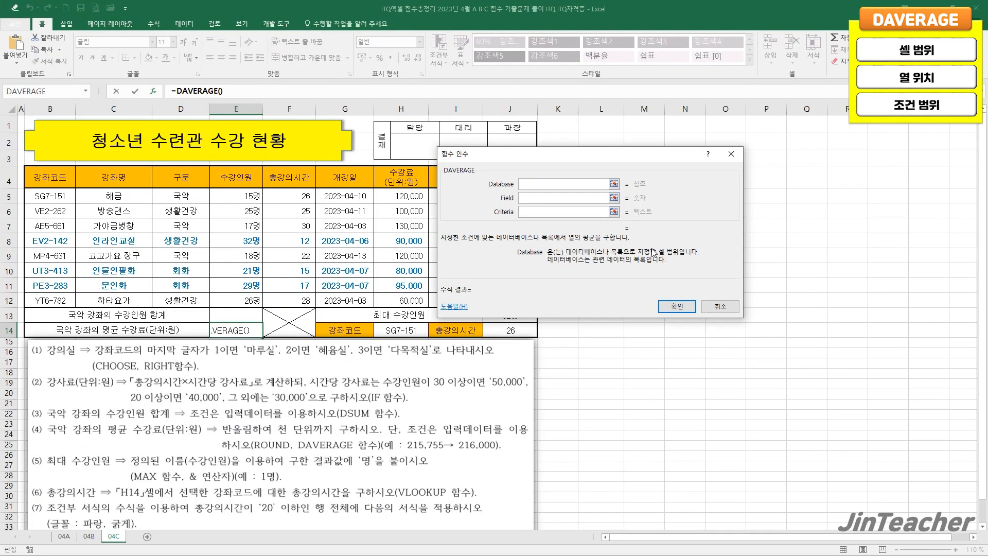
Set the DAVERAGE database to D4:H12, the field to 5 and the criteria to D4:D5, and complete the formula
{"action": "left_click", "coordinate": [180, 177]}
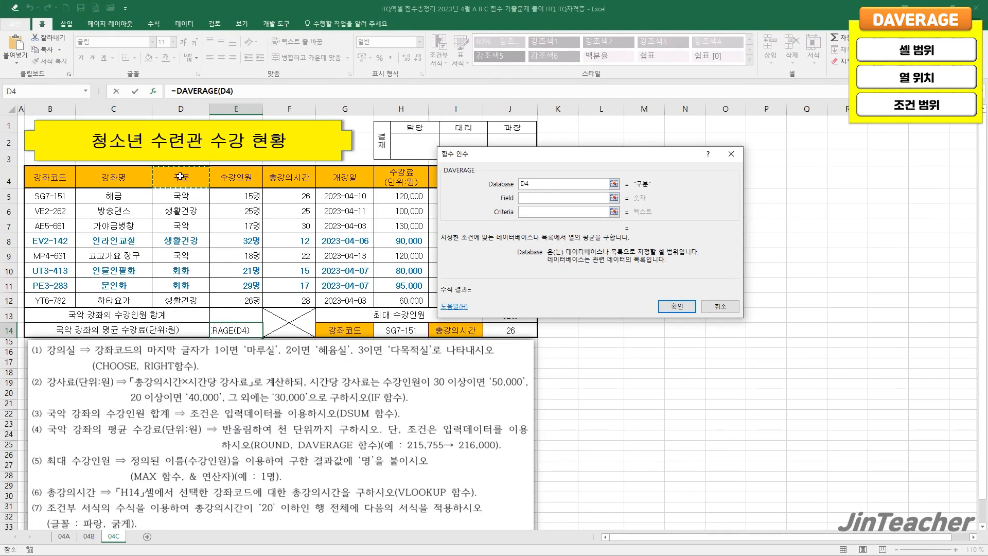
{"action": "left_click_drag", "start_coordinate": [180, 177], "coordinate": [402, 301]}
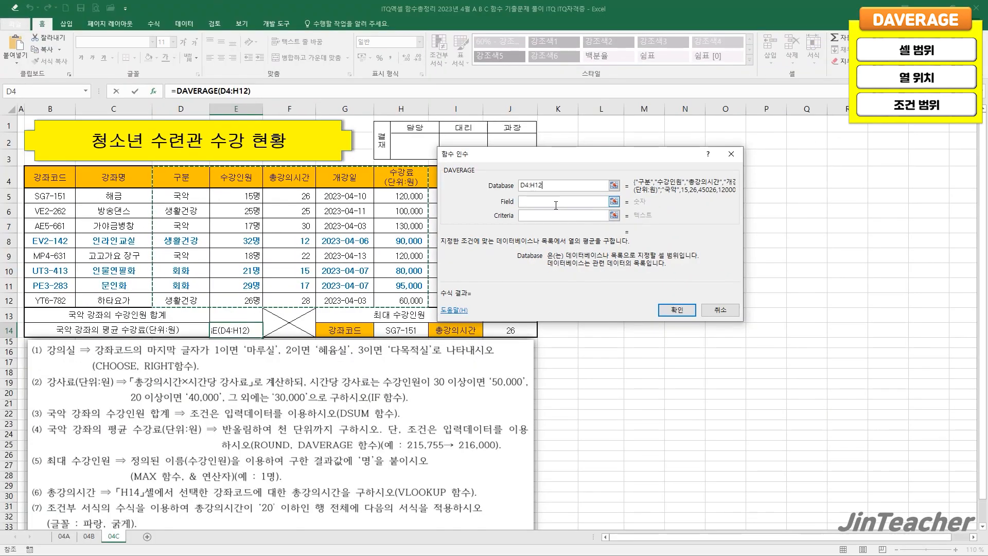
{"action": "left_click", "coordinate": [769, 216]}
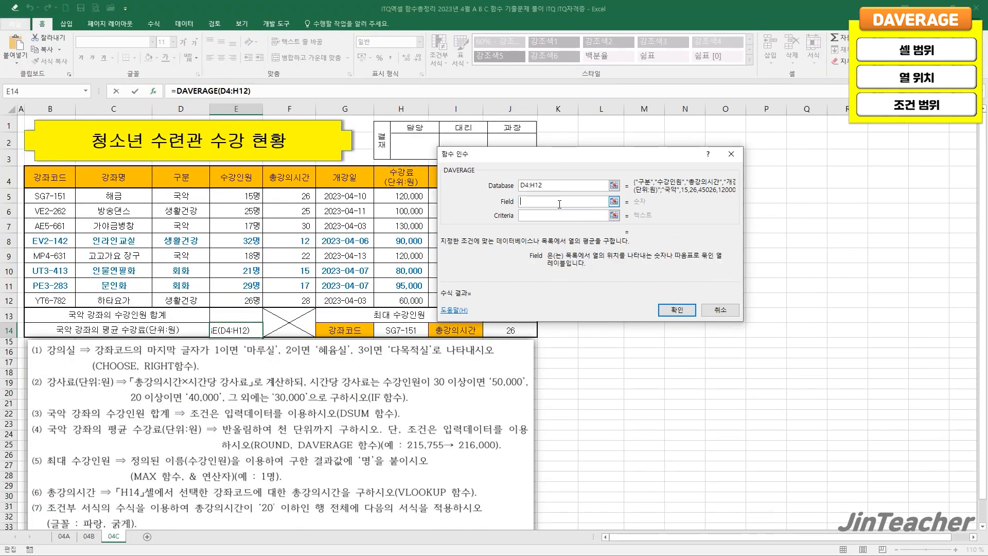
{"action": "left_click", "coordinate": [550, 216]}
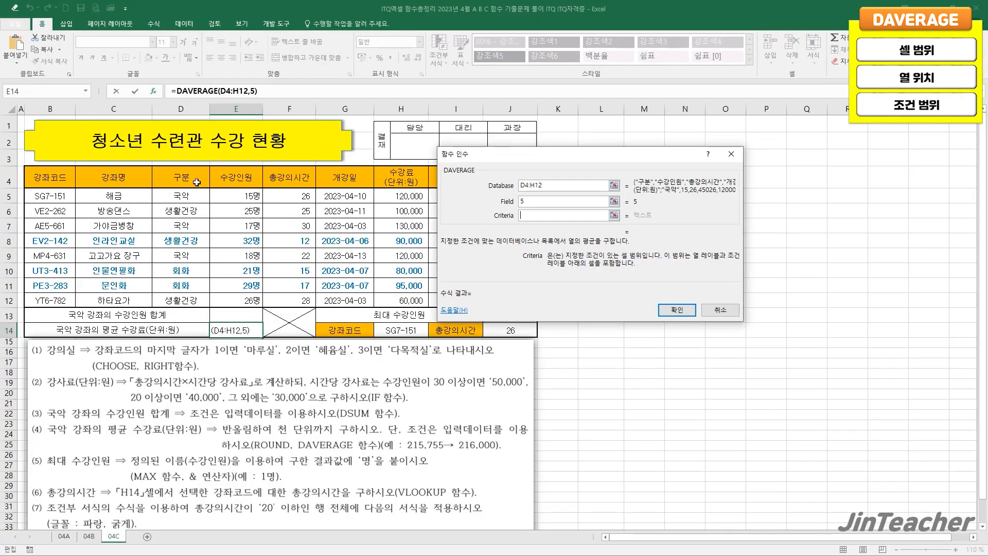
{"action": "left_click_drag", "start_coordinate": [196, 182], "coordinate": [193, 200]}
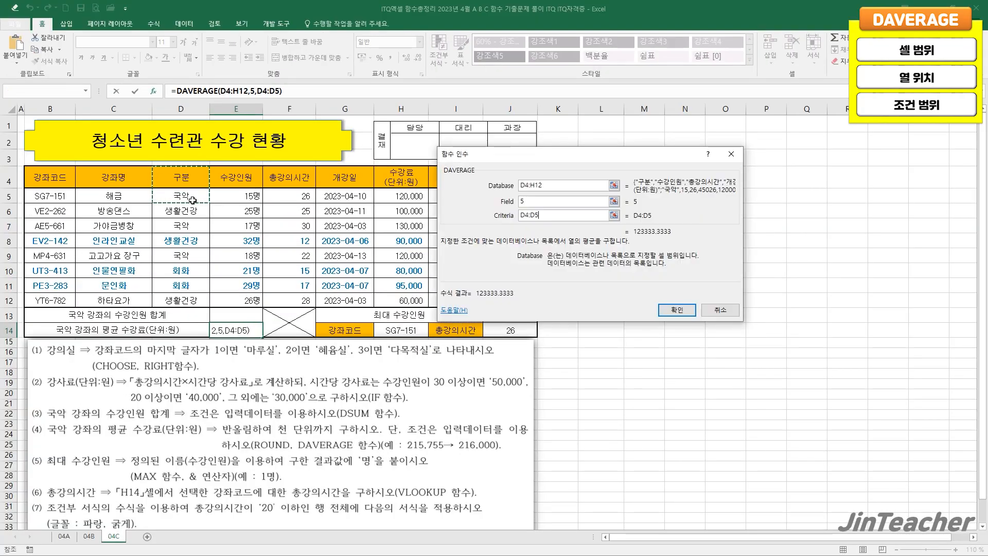
{"action": "left_click", "coordinate": [677, 310]}
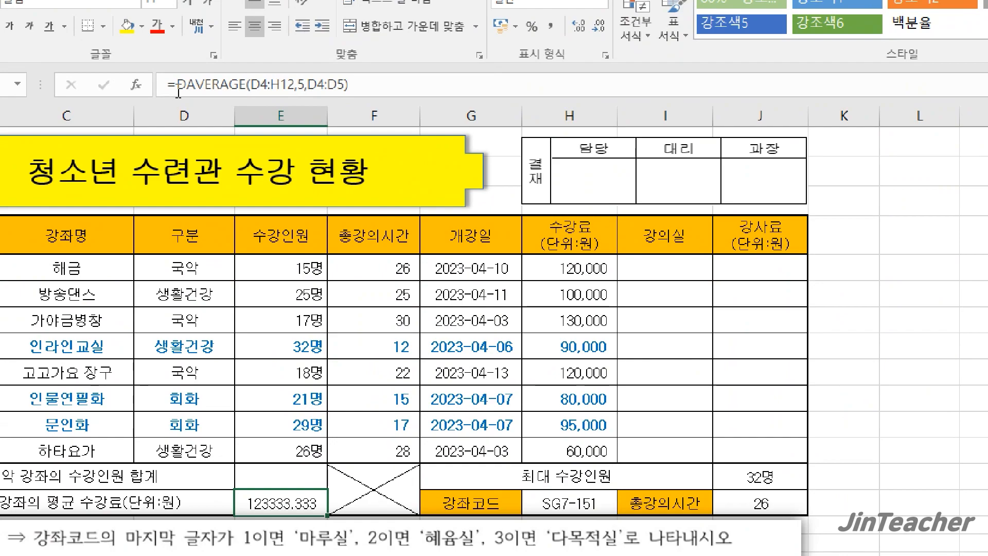
Cut the DAVERAGE expression out of E14's formula and nest it as the Number argument of a ROUND function
{"action": "left_click_drag", "start_coordinate": [176, 91], "coordinate": [312, 88]}
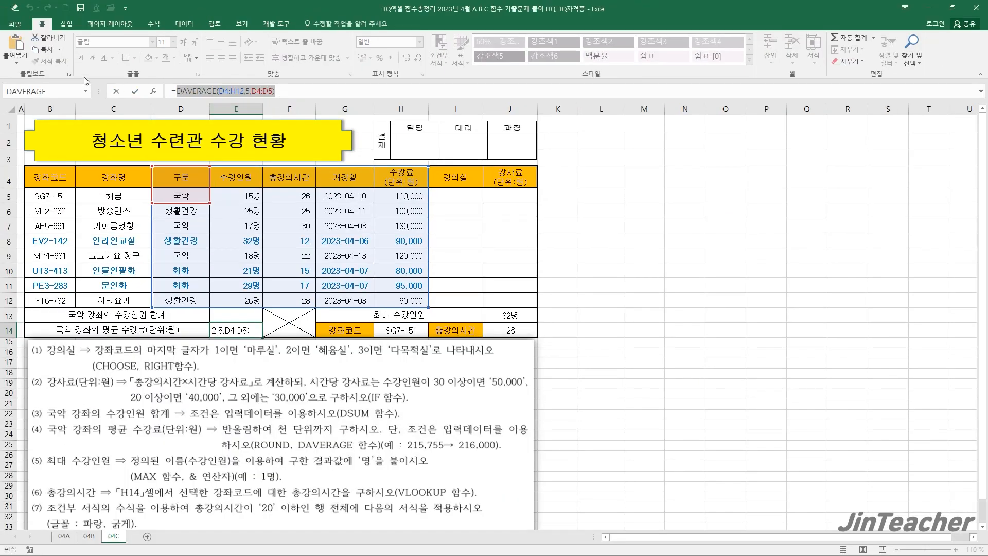
{"action": "left_click", "coordinate": [63, 38]}
{"action": "left_click", "coordinate": [153, 91]}
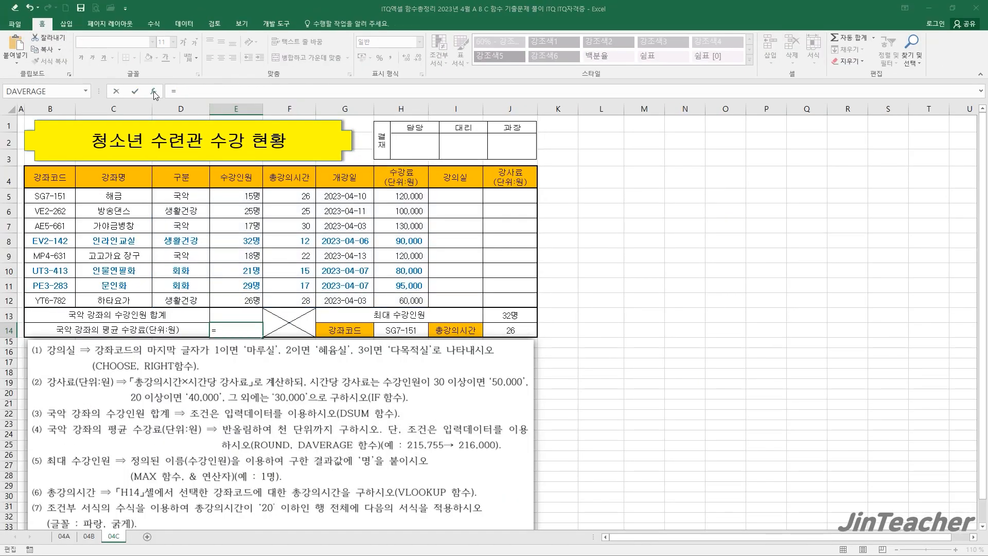
{"action": "left_click", "coordinate": [512, 236]}
{"action": "key", "text": "r"}
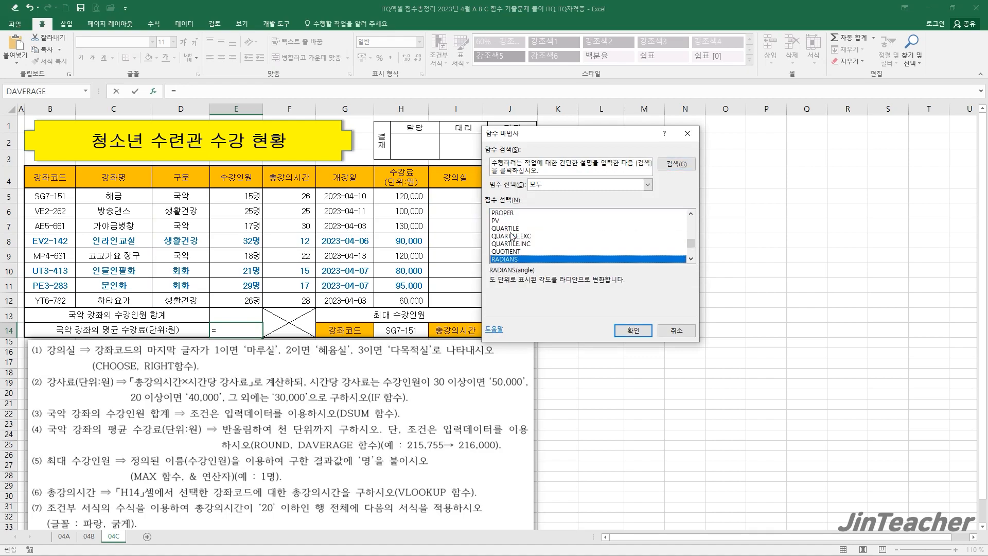
{"action": "scroll", "coordinate": [512, 237], "scroll_direction": "down", "scroll_amount": 4}
{"action": "scroll", "coordinate": [511, 237], "scroll_direction": "down", "scroll_amount": 1}
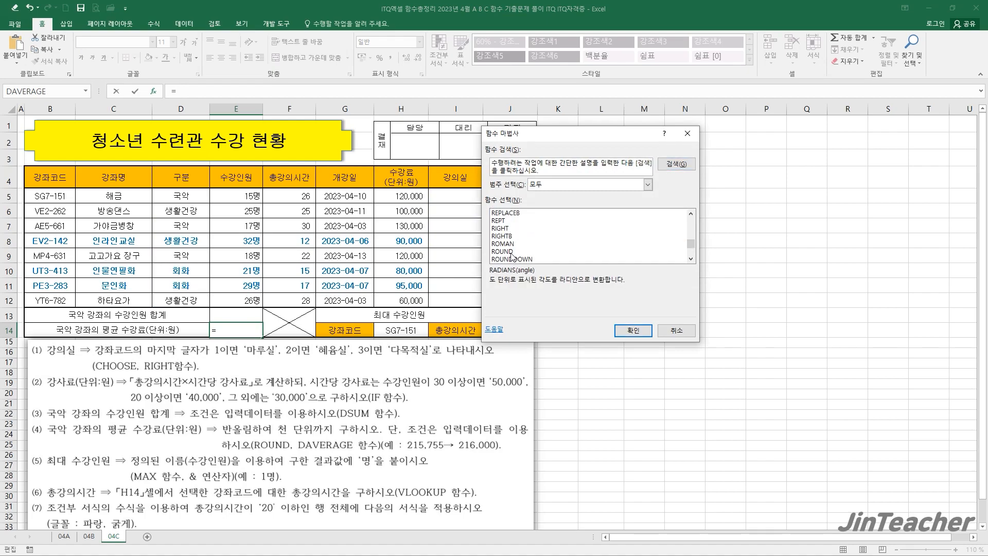
{"action": "left_click", "coordinate": [502, 252]}
{"action": "left_click", "coordinate": [633, 330]}
{"action": "left_click_drag", "start_coordinate": [503, 246], "coordinate": [286, 253]}
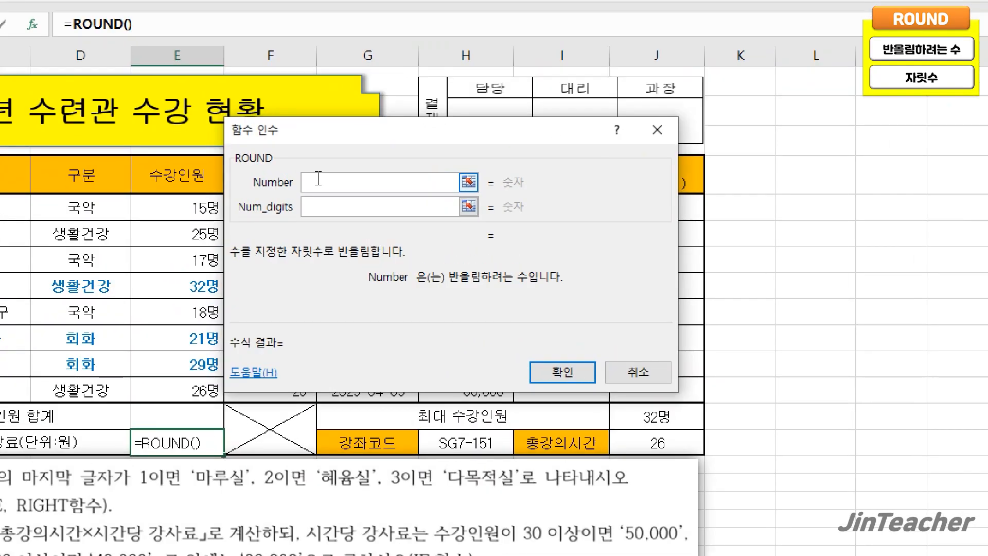
{"action": "right_click", "coordinate": [319, 178]}
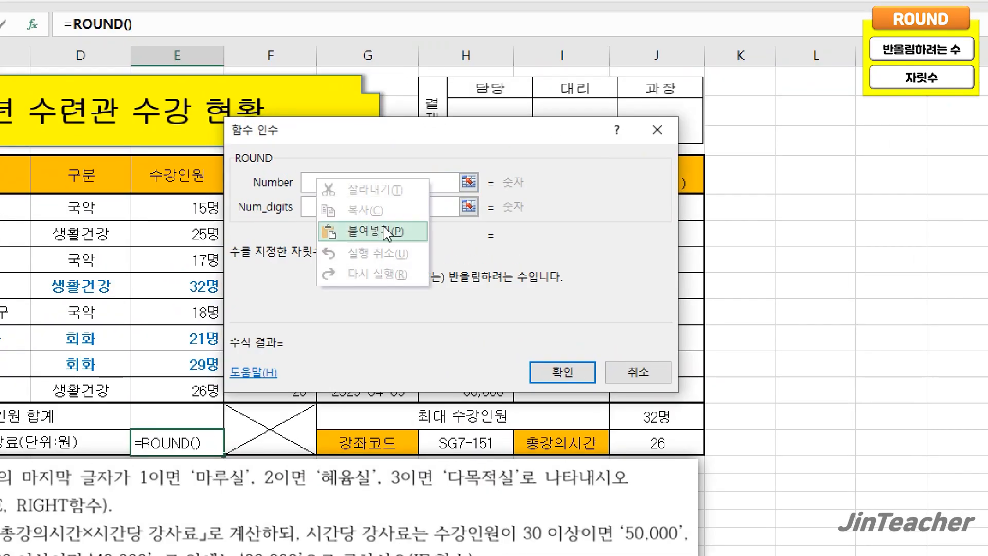
{"action": "left_click", "coordinate": [393, 230]}
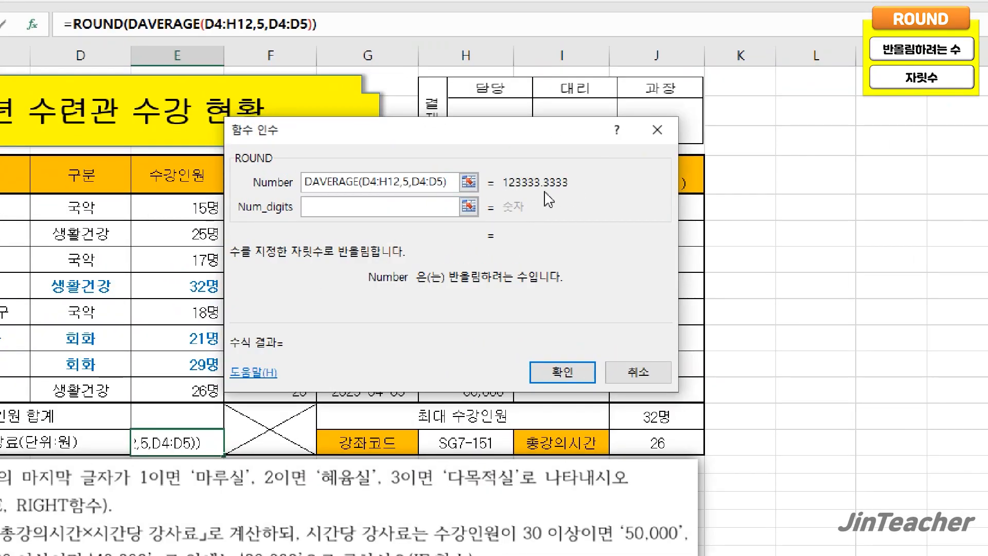
Try 1, 0 and -1 as ROUND's Num_digits, complete the formula with -3, and clear E14
{"action": "left_click", "coordinate": [430, 206]}
{"action": "type", "text": "1"}
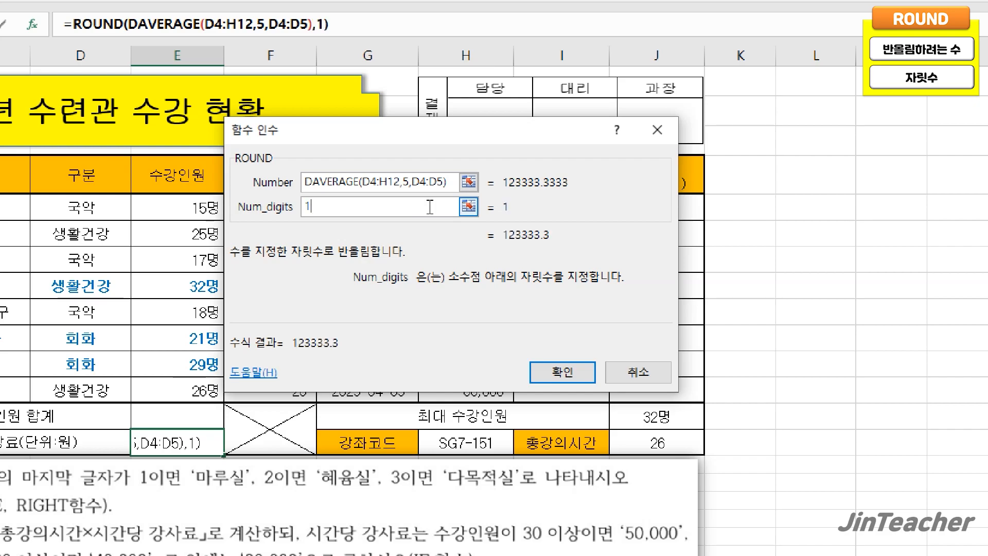
{"action": "key", "text": "BackSpace"}
{"action": "type", "text": "0"}
{"action": "key", "text": "BackSpace"}
{"action": "type", "text": "-1"}
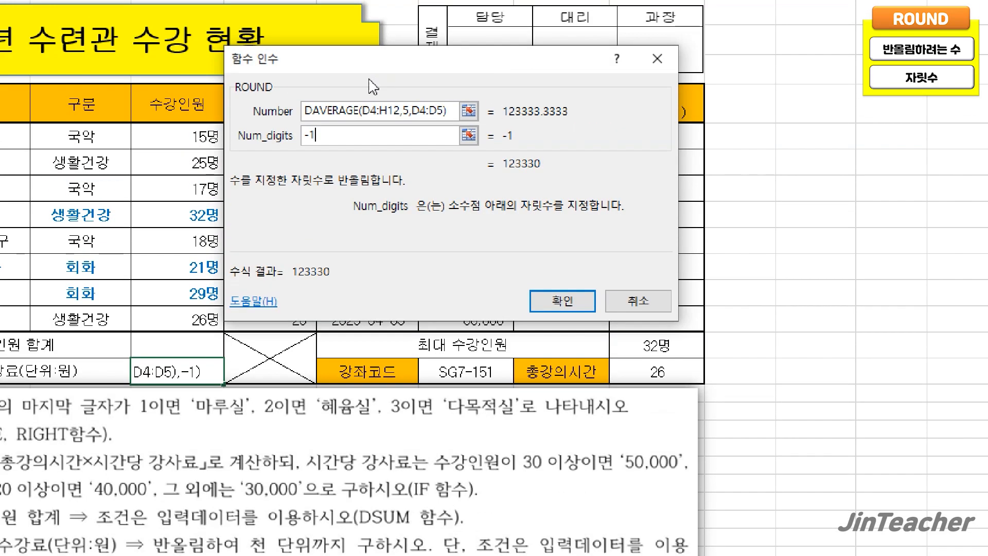
{"action": "key", "text": "BackSpace"}
{"action": "type", "text": "3"}
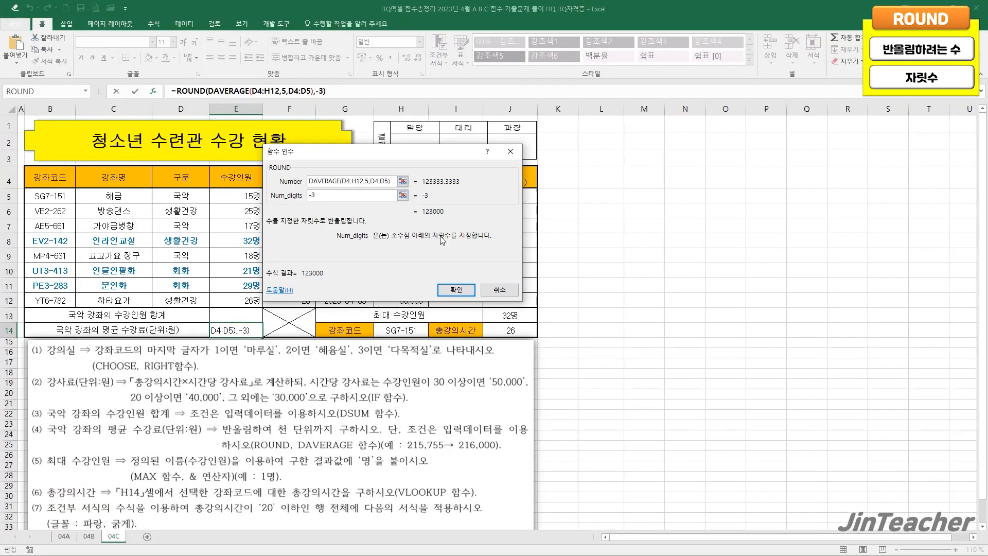
{"action": "left_click", "coordinate": [565, 294]}
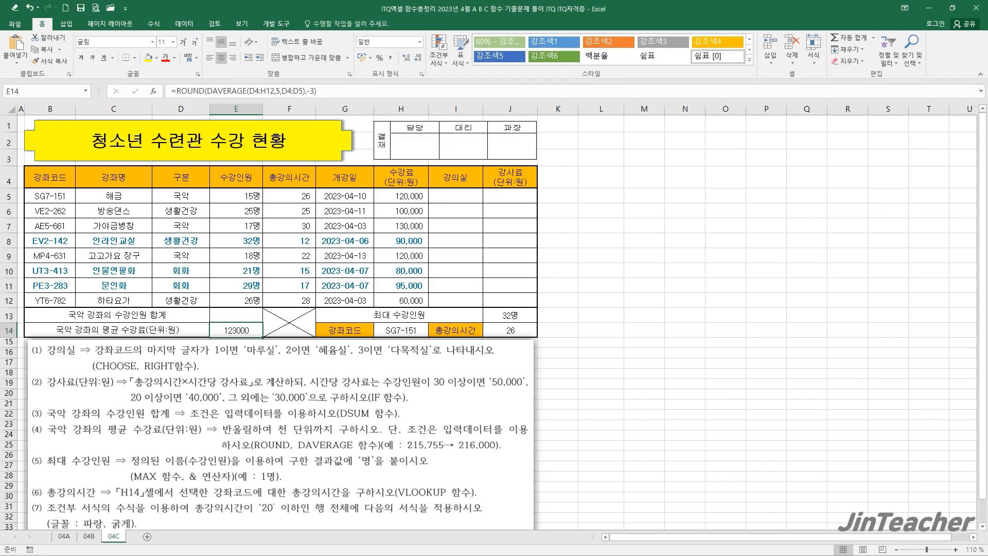
{"action": "key", "text": "Delete"}
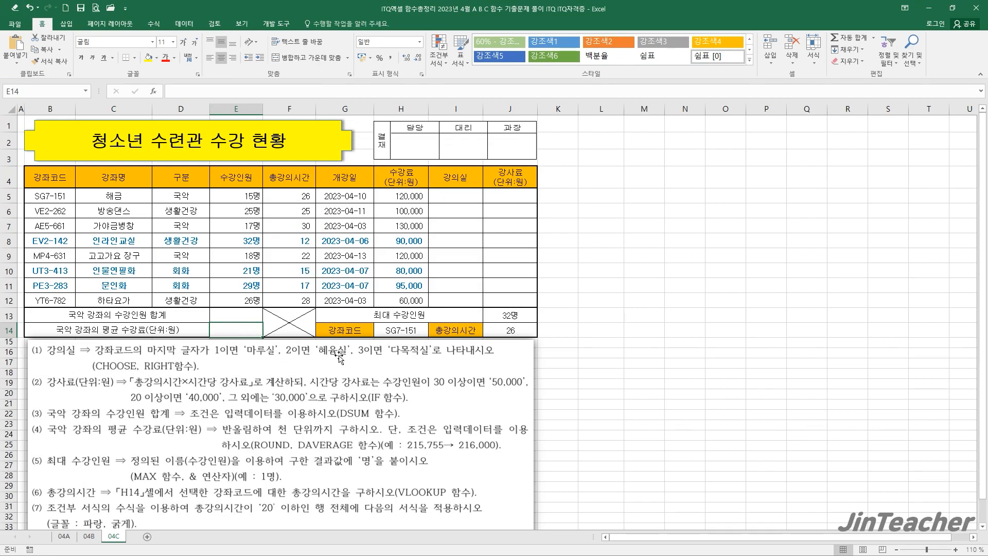
Insert a new DAVERAGE function in the emptied cell E14
{"action": "left_click", "coordinate": [158, 88]}
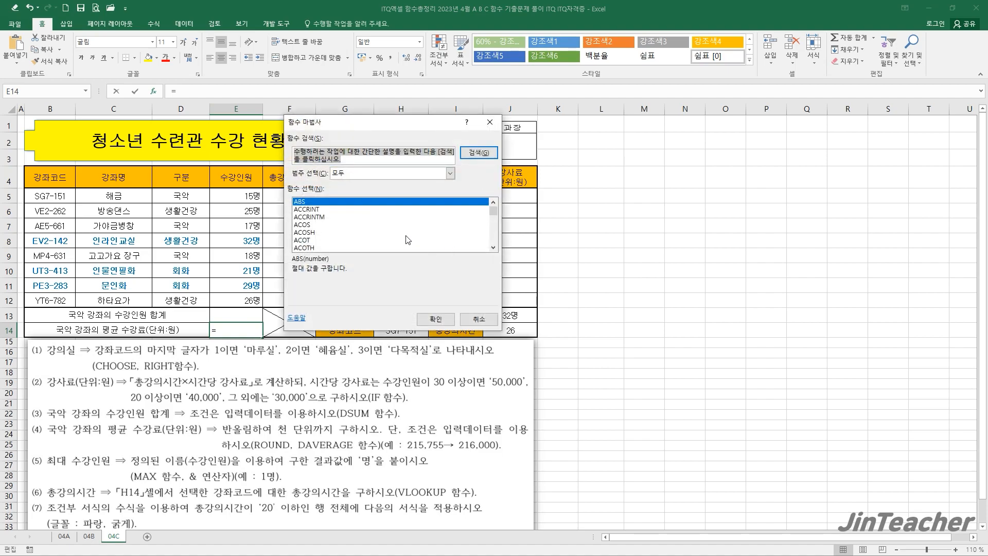
{"action": "left_click", "coordinate": [405, 234]}
{"action": "key", "text": "d"}
{"action": "scroll", "coordinate": [405, 234], "scroll_direction": "down", "scroll_amount": 2}
{"action": "scroll", "coordinate": [406, 237], "scroll_direction": "down", "scroll_amount": 1}
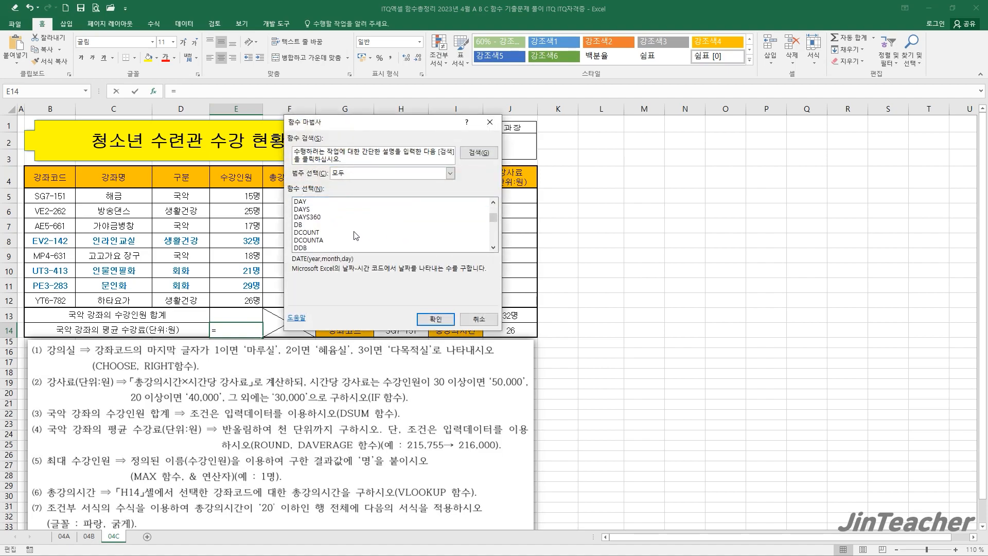
{"action": "scroll", "coordinate": [331, 233], "scroll_direction": "up", "scroll_amount": 1}
{"action": "double_click", "coordinate": [328, 218]}
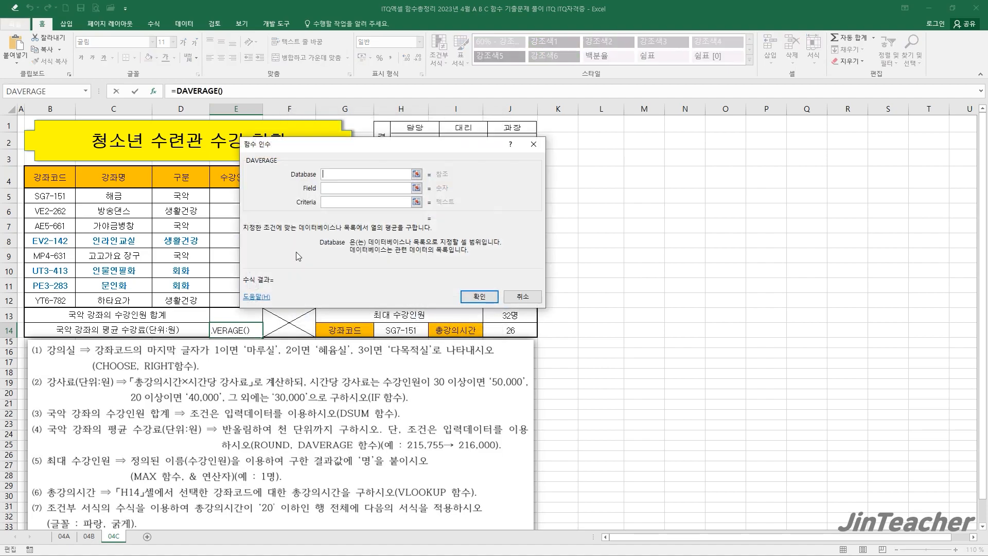
Enter D4:H12 as the DAVERAGE database, 5 as the field and D4:D5 as the criteria, and complete the formula in E14
{"action": "left_click_drag", "start_coordinate": [295, 251], "coordinate": [555, 283]}
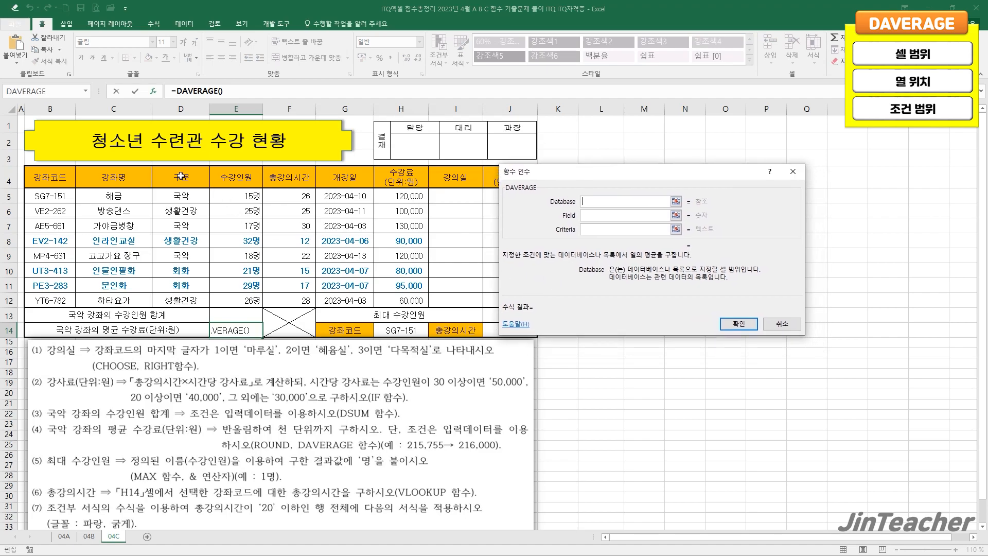
{"action": "left_click_drag", "start_coordinate": [181, 177], "coordinate": [395, 304]}
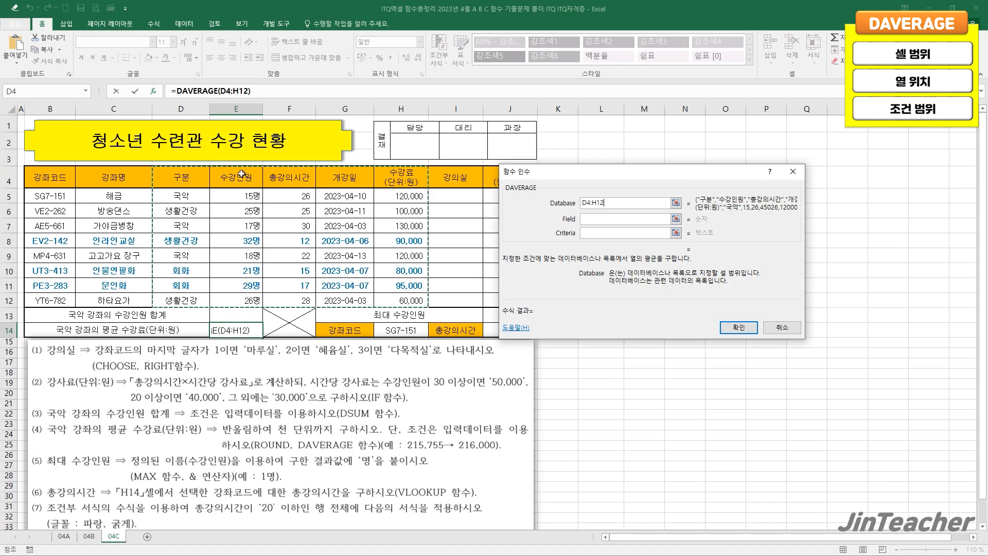
{"action": "left_click", "coordinate": [610, 220]}
{"action": "type", "text": "5"}
{"action": "left_click", "coordinate": [601, 231]}
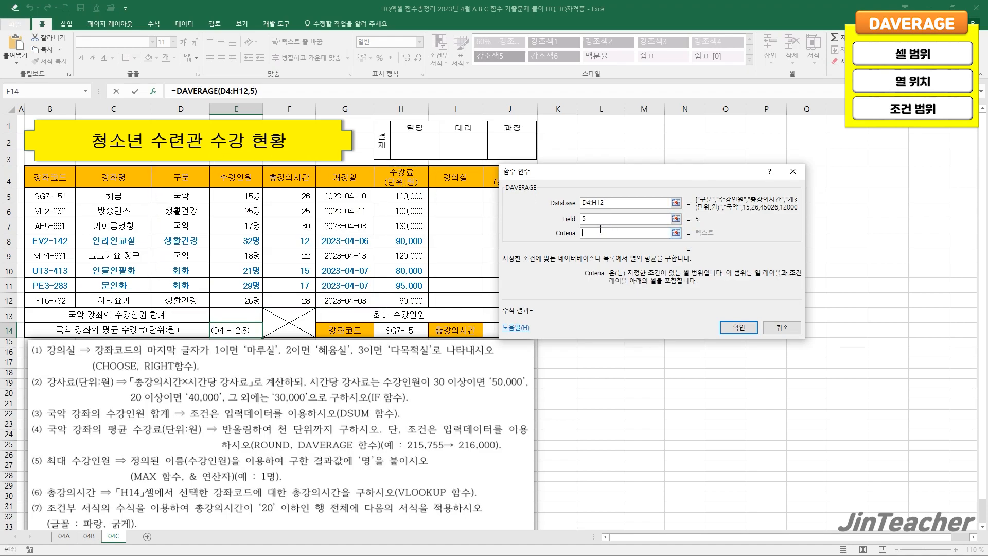
{"action": "left_click_drag", "start_coordinate": [181, 172], "coordinate": [180, 196]}
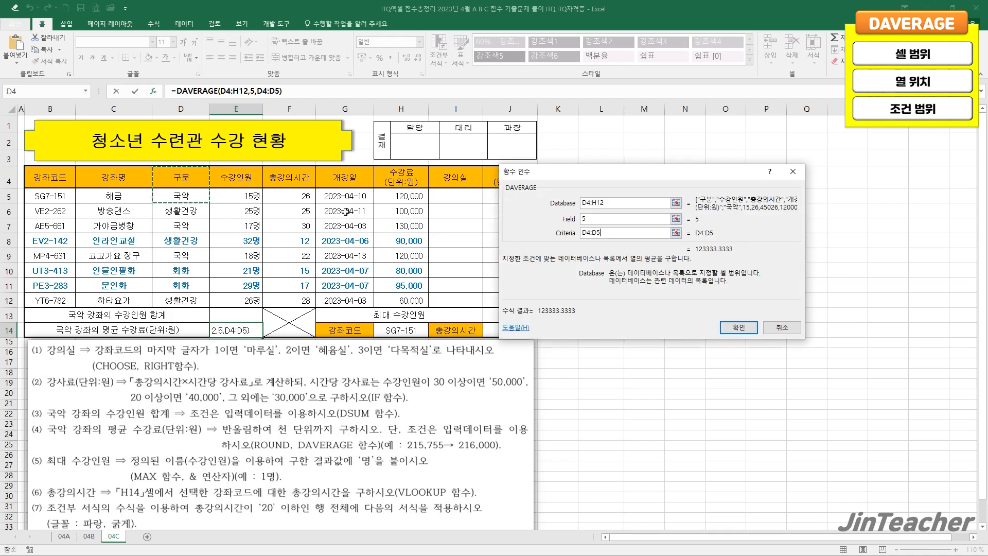
{"action": "left_click", "coordinate": [738, 327]}
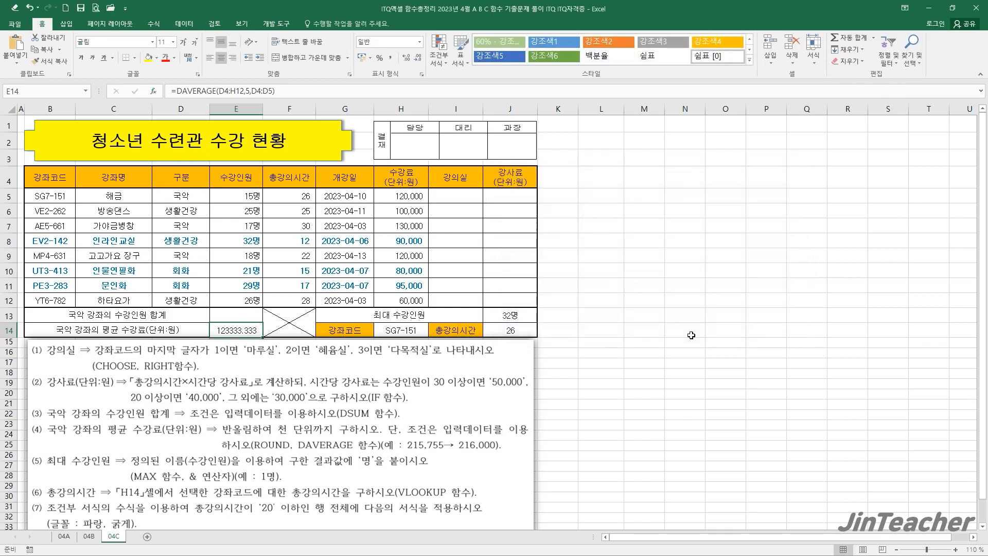
Cut the DAVERAGE expression after the equals sign in E14's formula and insert a ROUND function in its place
{"action": "left_click", "coordinate": [171, 92]}
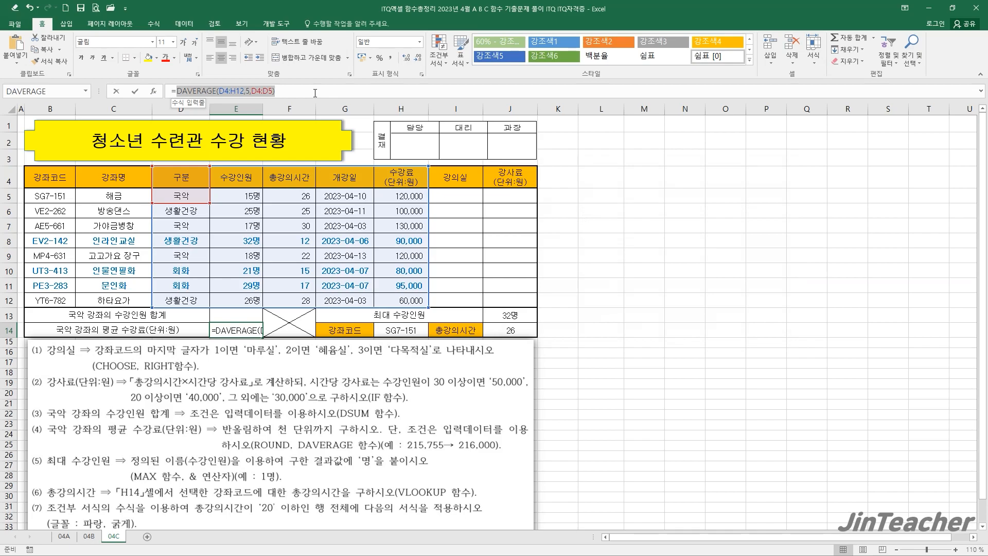
{"action": "left_click", "coordinate": [56, 38]}
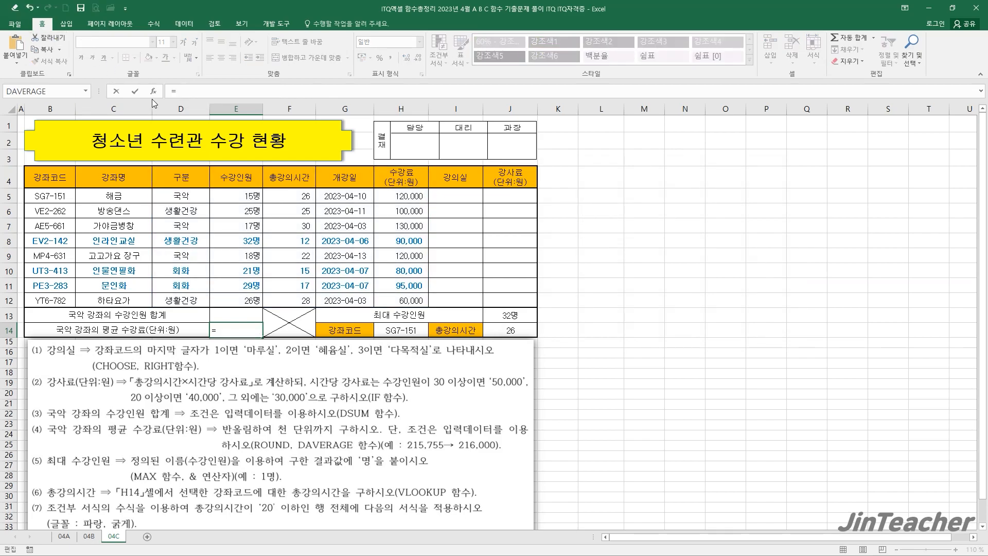
{"action": "left_click", "coordinate": [153, 92]}
{"action": "left_click", "coordinate": [582, 248]}
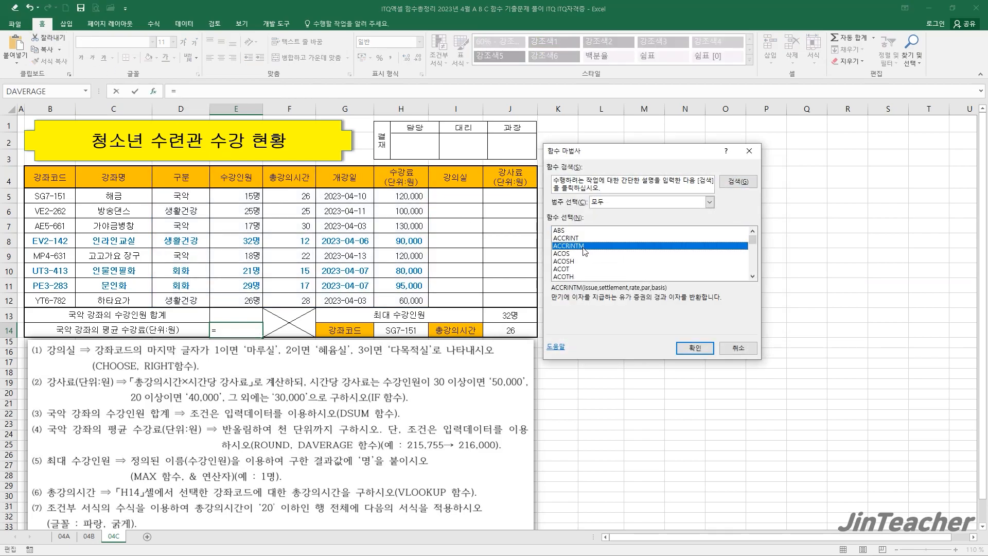
{"action": "key", "text": "r"}
{"action": "scroll", "coordinate": [582, 247], "scroll_direction": "down", "scroll_amount": 4}
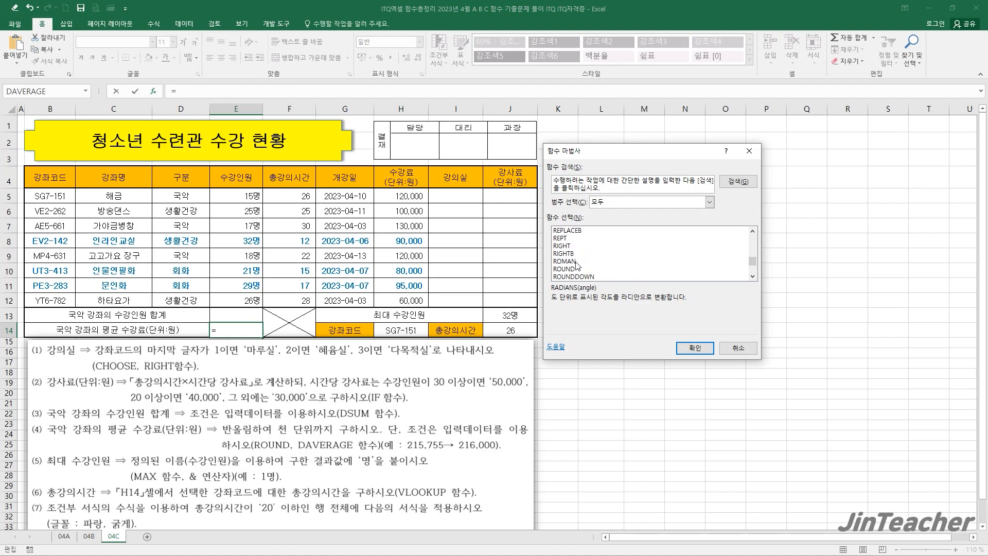
{"action": "double_click", "coordinate": [572, 269]}
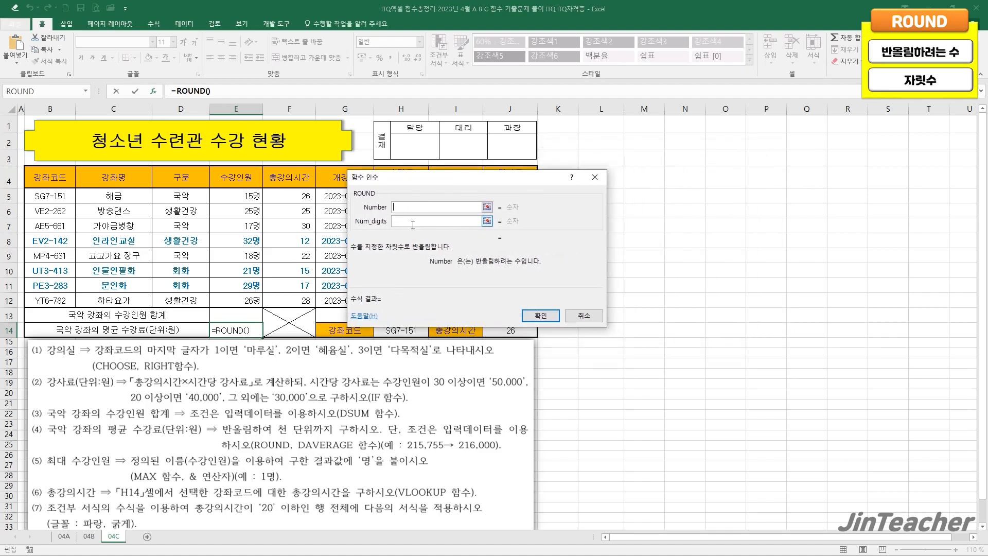
Use DAVERAGE(D4:H12,5,D4:D5) as ROUND's Number and -3 as Num_digits, and complete the formula in E14
{"action": "type", "text": "DAVERAGE(D4:H12,5,D4:D5)"}
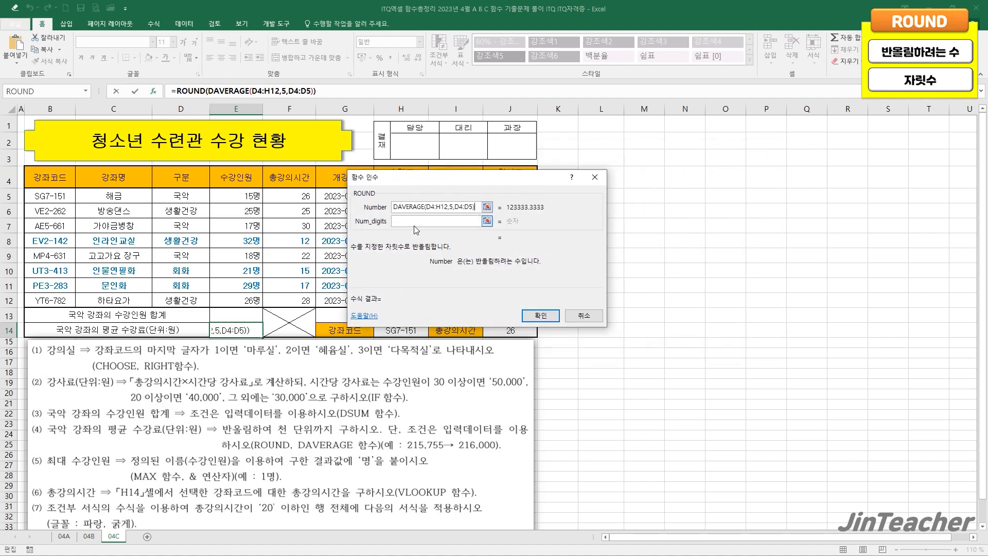
{"action": "left_click", "coordinate": [414, 224]}
{"action": "type", "text": "-3"}
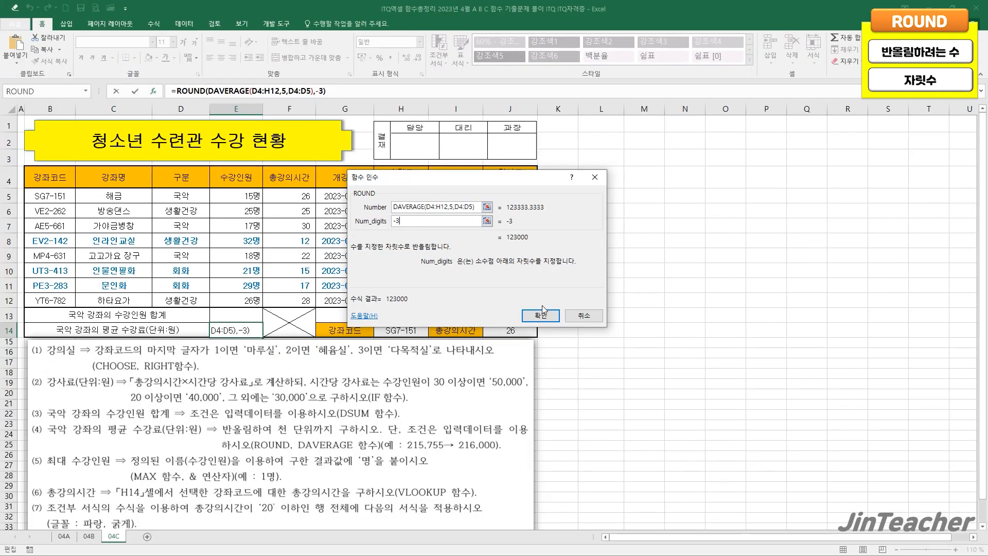
{"action": "left_click", "coordinate": [576, 362]}
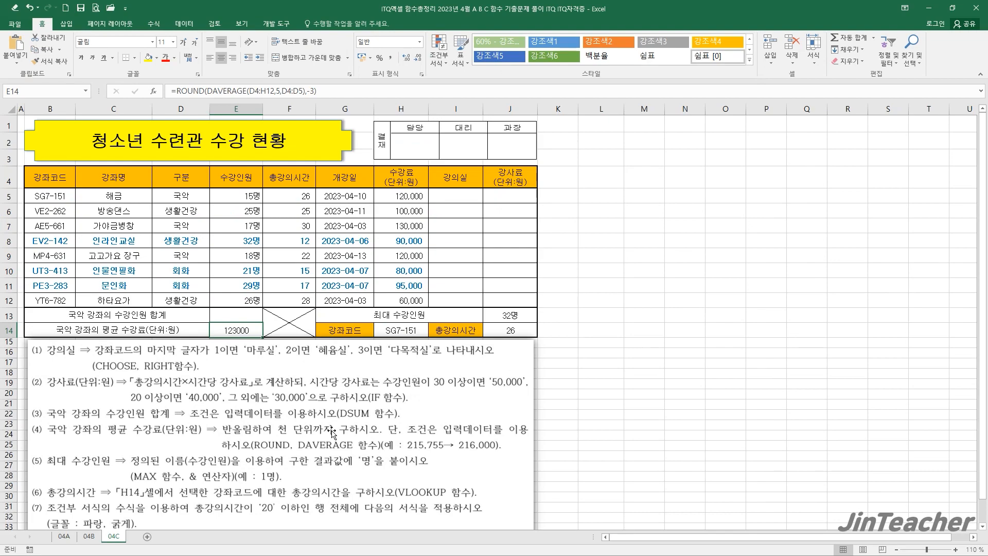
{"action": "left_click", "coordinate": [189, 183]}
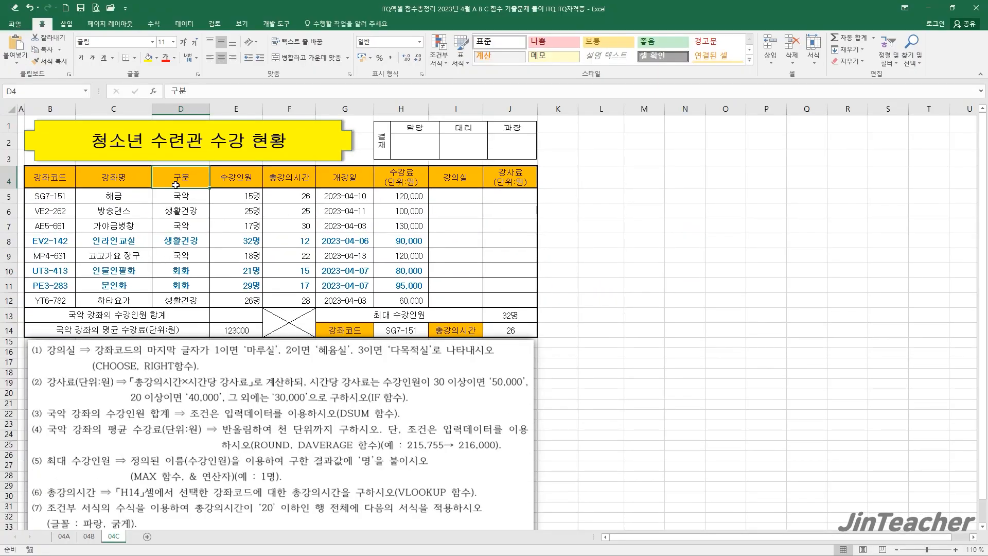
{"action": "left_click_drag", "start_coordinate": [176, 184], "coordinate": [226, 301]}
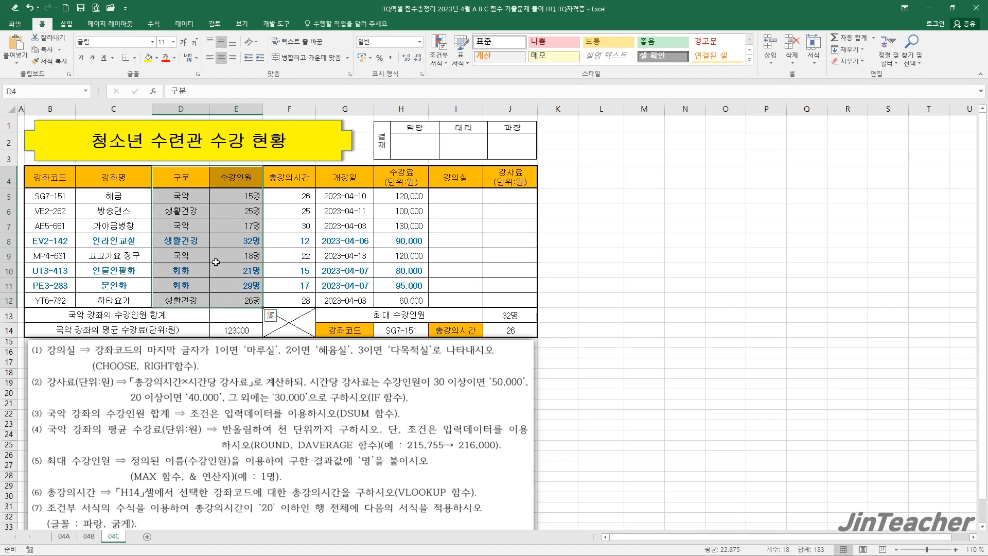
{"action": "left_click", "coordinate": [220, 199]}
{"action": "left_click", "coordinate": [242, 225]}
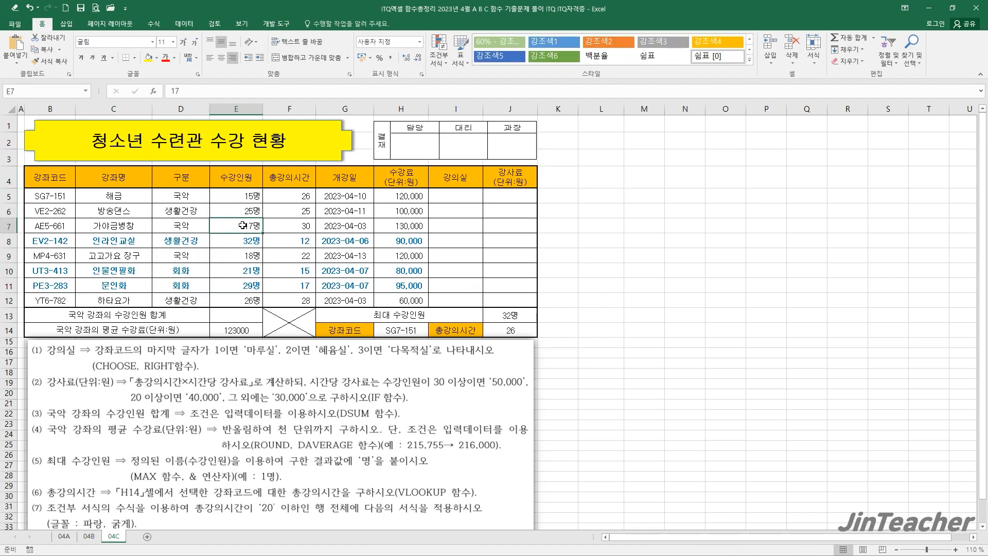
Insert a DSUM function in cell E13 for the total enrolment of the 국악 courses
{"action": "left_click", "coordinate": [236, 314]}
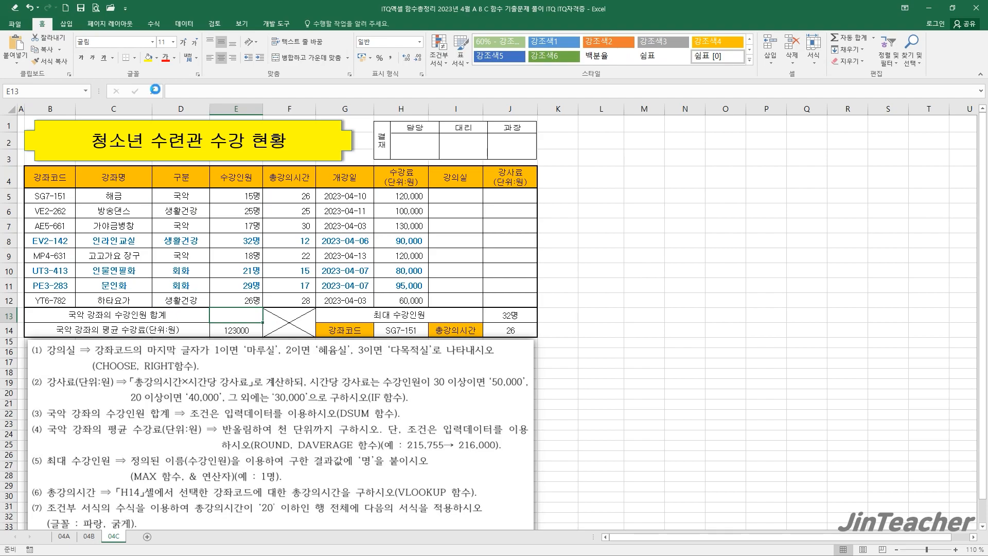
{"action": "left_click", "coordinate": [154, 90]}
{"action": "left_click", "coordinate": [418, 266]}
{"action": "key", "text": "d"}
{"action": "scroll", "coordinate": [418, 267], "scroll_direction": "down", "scroll_amount": 3}
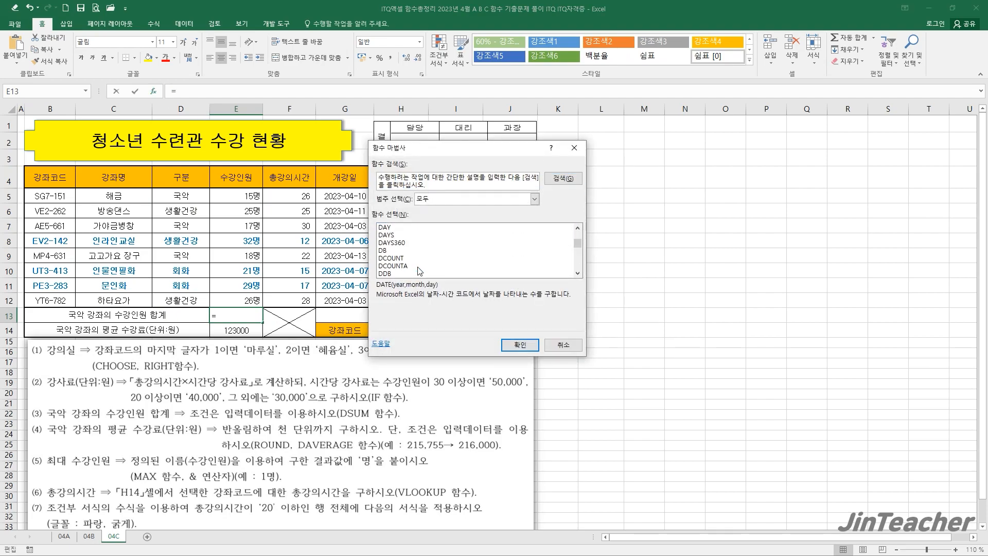
{"action": "scroll", "coordinate": [418, 269], "scroll_direction": "down", "scroll_amount": 6}
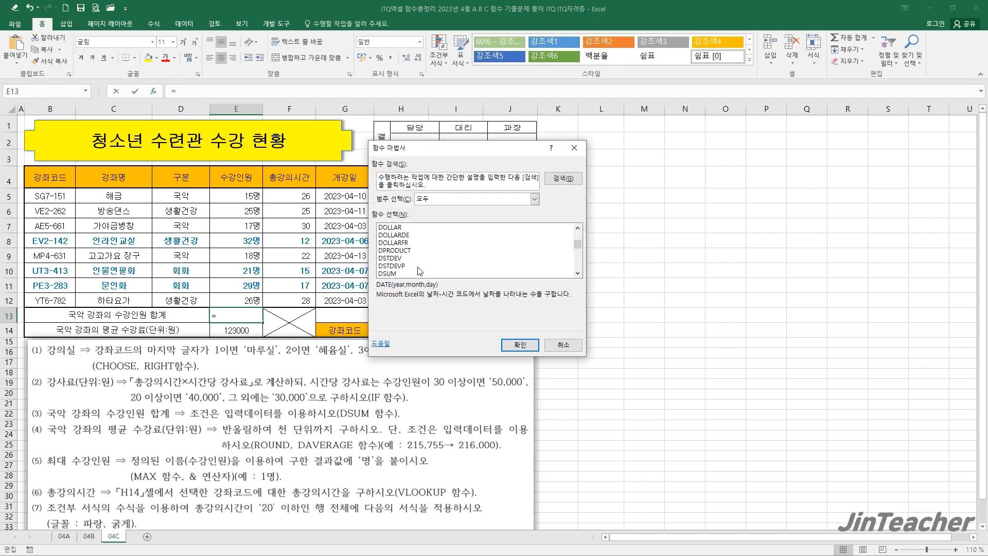
{"action": "left_click", "coordinate": [409, 273]}
{"action": "key", "text": "Return"}
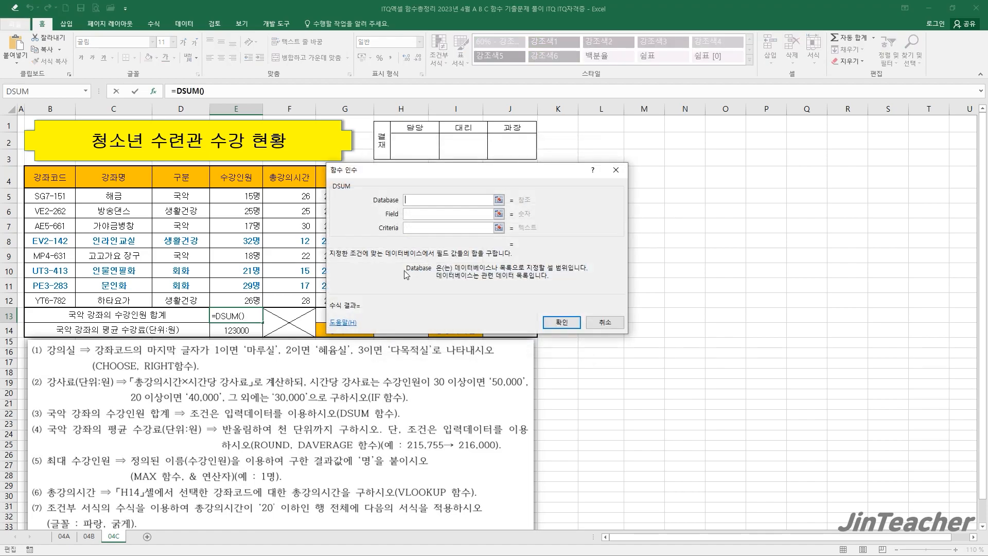
Enter D4:E12 as the DSUM database, 2 as the field and D4:D5 as the criteria, and complete the formula in E13
{"action": "left_click_drag", "start_coordinate": [184, 175], "coordinate": [234, 295]}
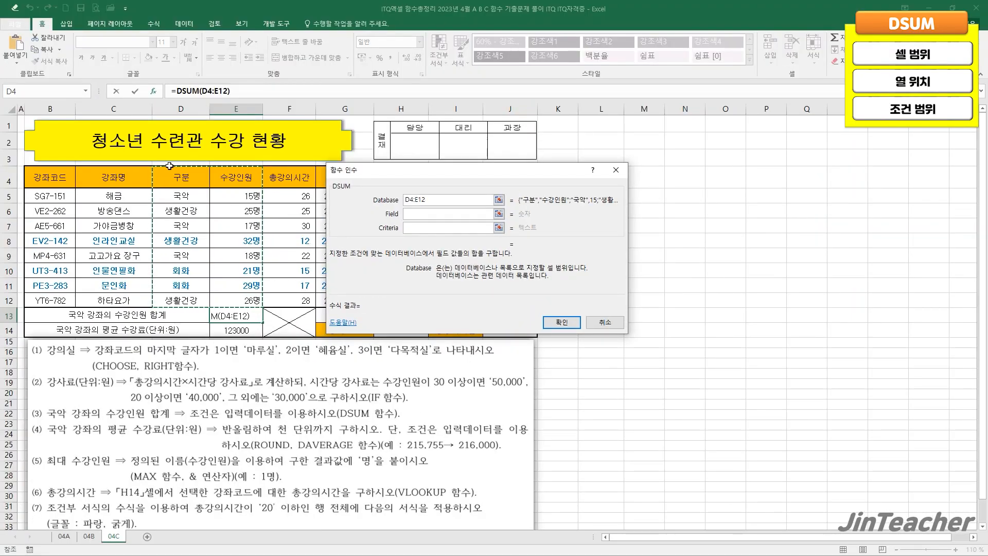
{"action": "left_click", "coordinate": [413, 216]}
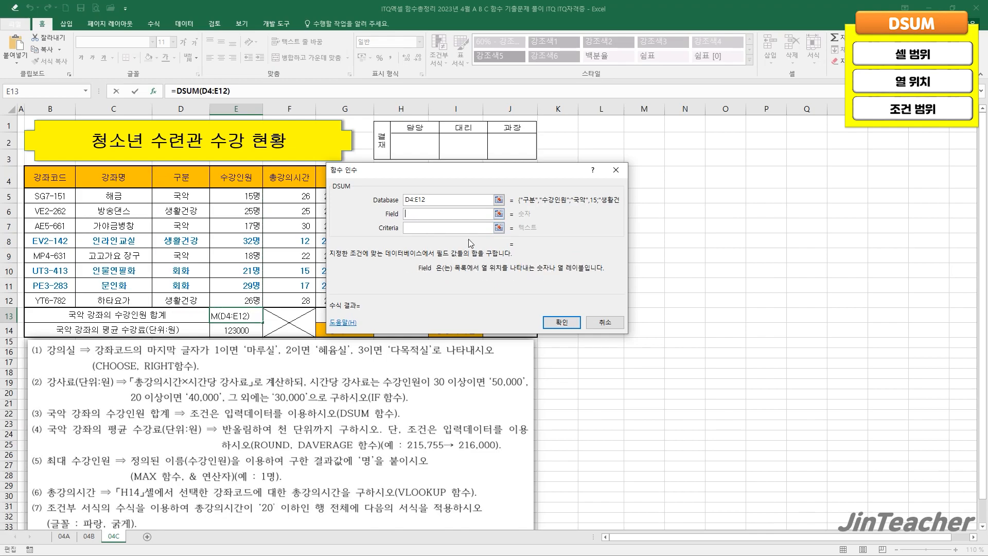
{"action": "type", "text": "2"}
{"action": "left_click", "coordinate": [439, 229]}
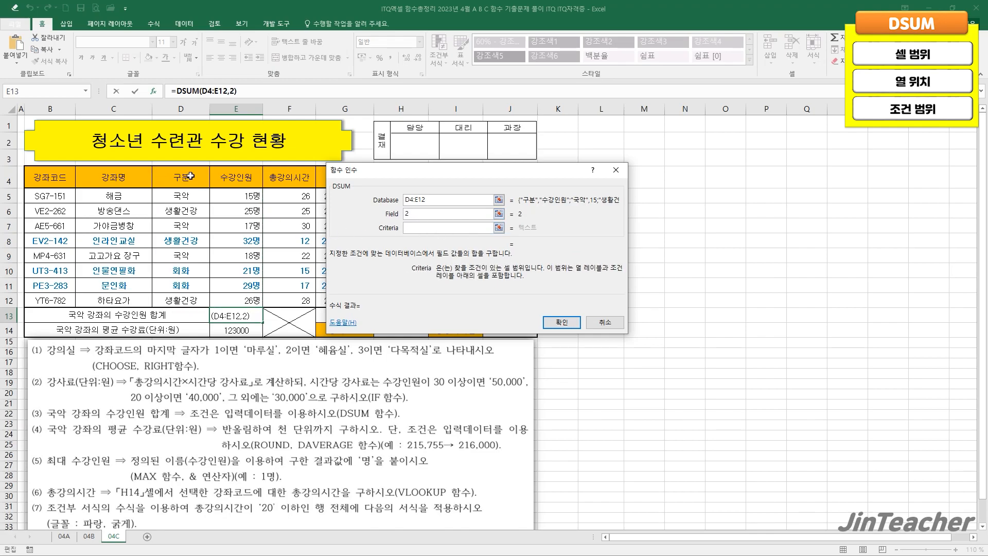
{"action": "left_click_drag", "start_coordinate": [191, 176], "coordinate": [189, 201]}
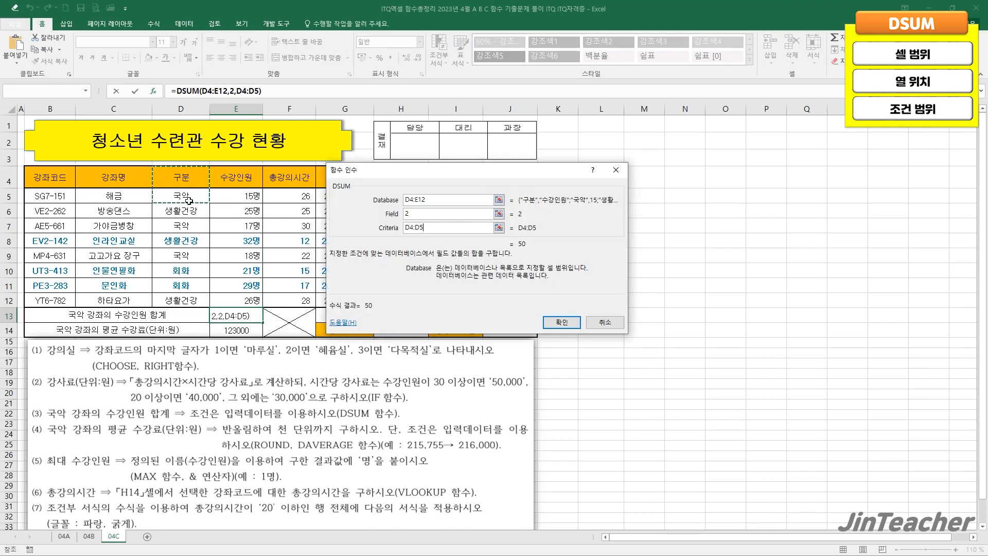
{"action": "left_click", "coordinate": [562, 322]}
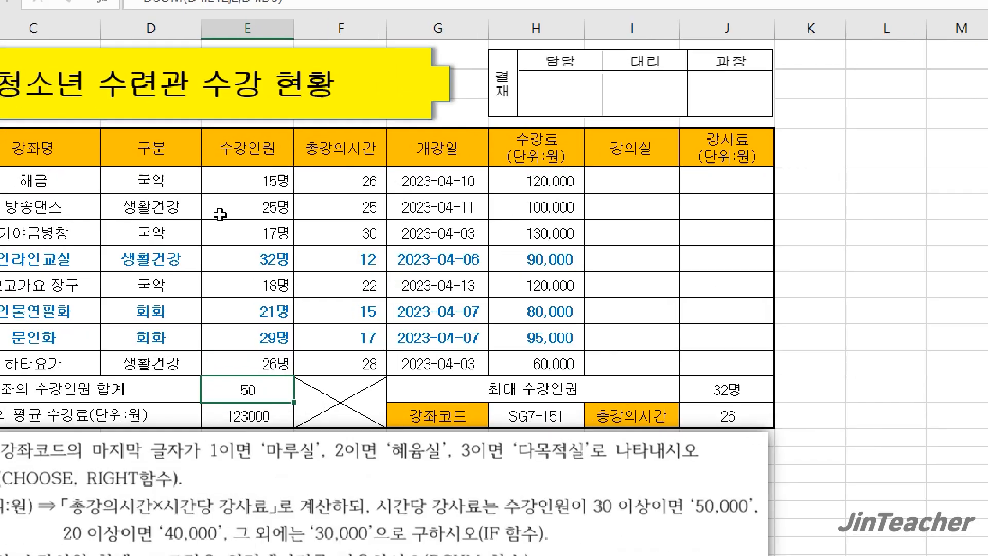
Select the 국악 enrolment cells E5, E7 and E9 together to check their sum against E13's DSUM result
{"action": "left_click", "coordinate": [251, 177]}
{"action": "left_click", "coordinate": [265, 233]}
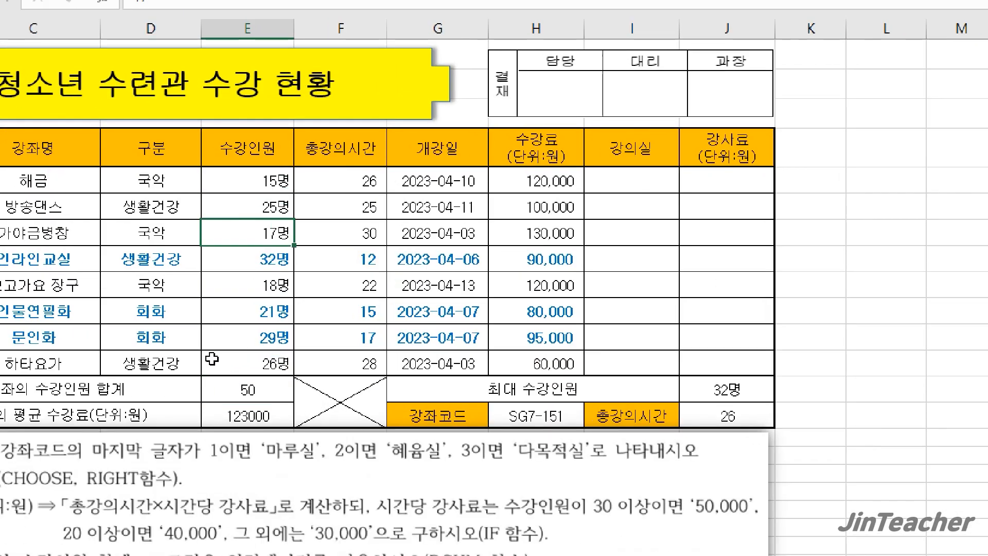
{"action": "left_click", "coordinate": [265, 281]}
{"action": "left_click", "coordinate": [266, 180], "text": "ctrl"}
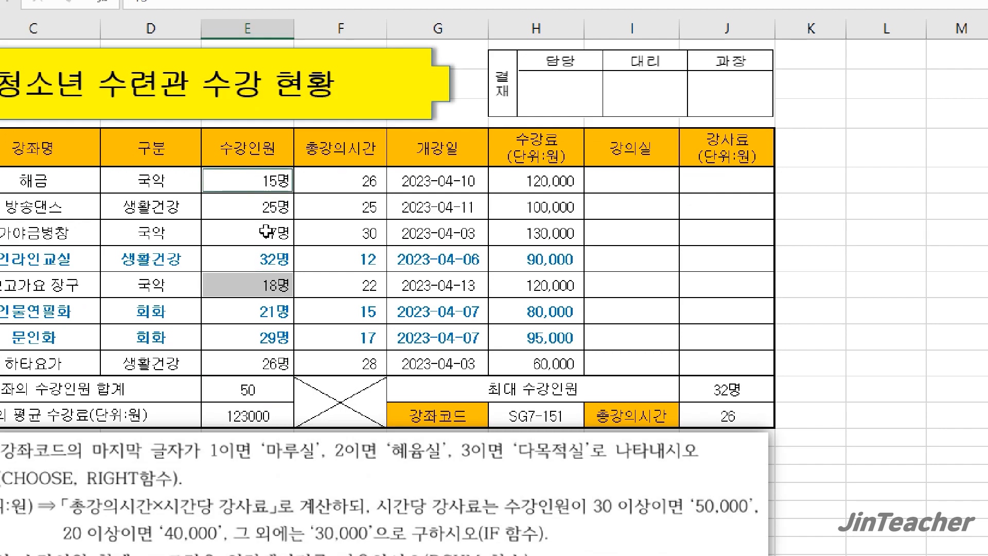
{"action": "left_click", "coordinate": [271, 235], "text": "ctrl"}
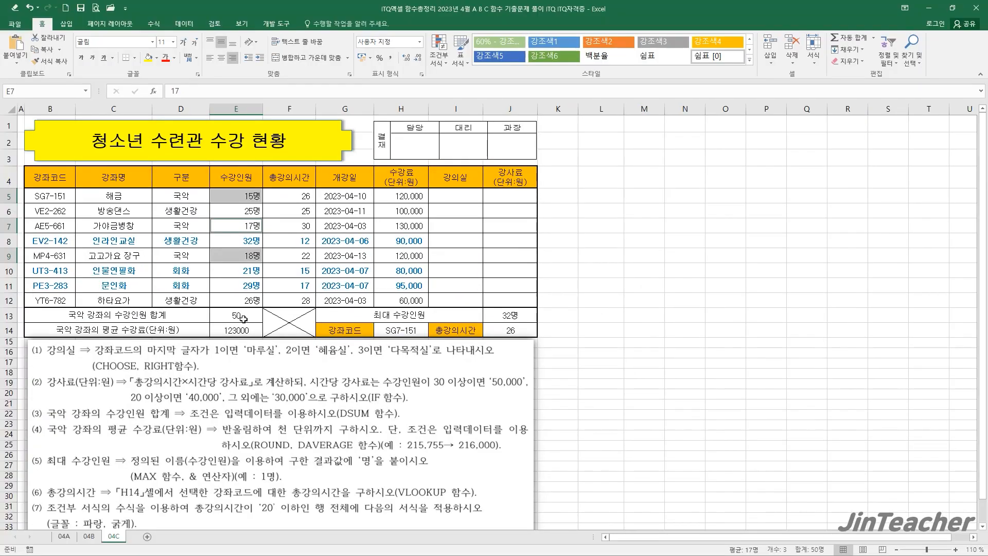
{"action": "left_click", "coordinate": [260, 395]}
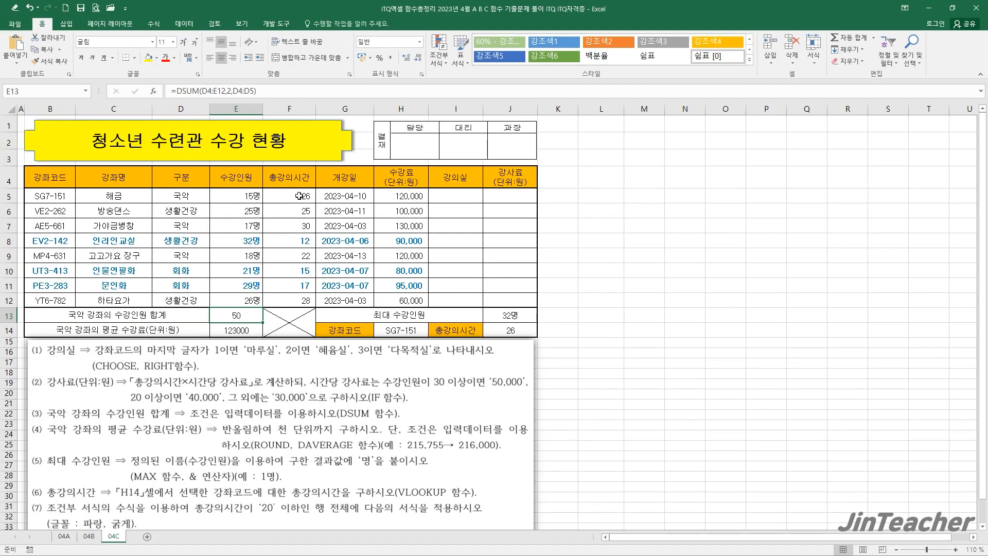
Insert an IF function in cell J5 of the 강사료 column
{"action": "left_click", "coordinate": [300, 195]}
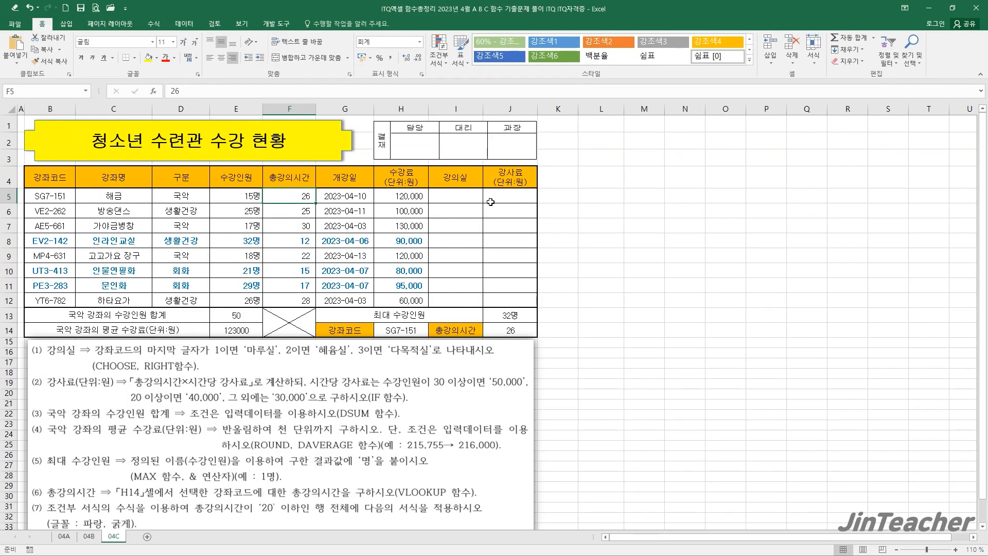
{"action": "left_click", "coordinate": [628, 203]}
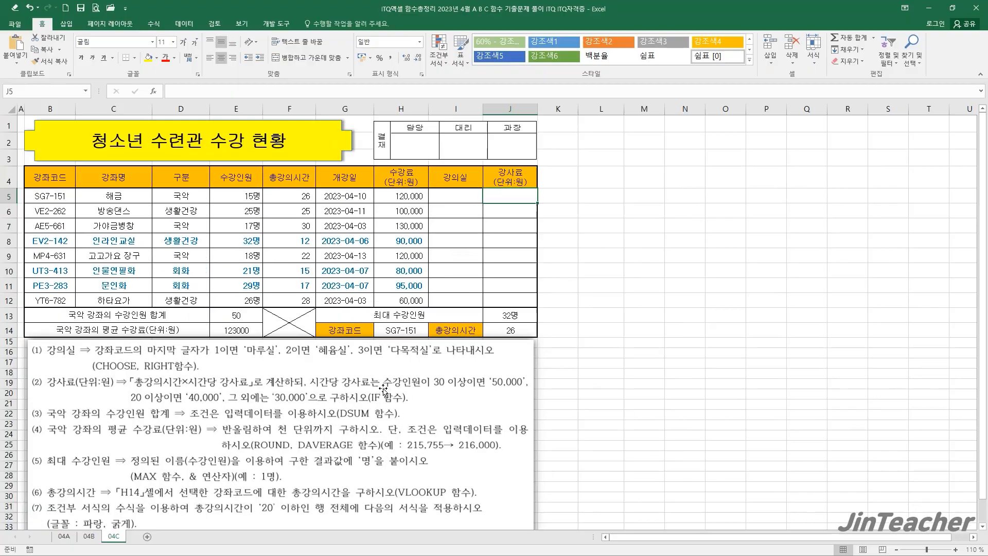
{"action": "left_click", "coordinate": [156, 91]}
{"action": "left_click", "coordinate": [415, 257]}
{"action": "key", "text": "i"}
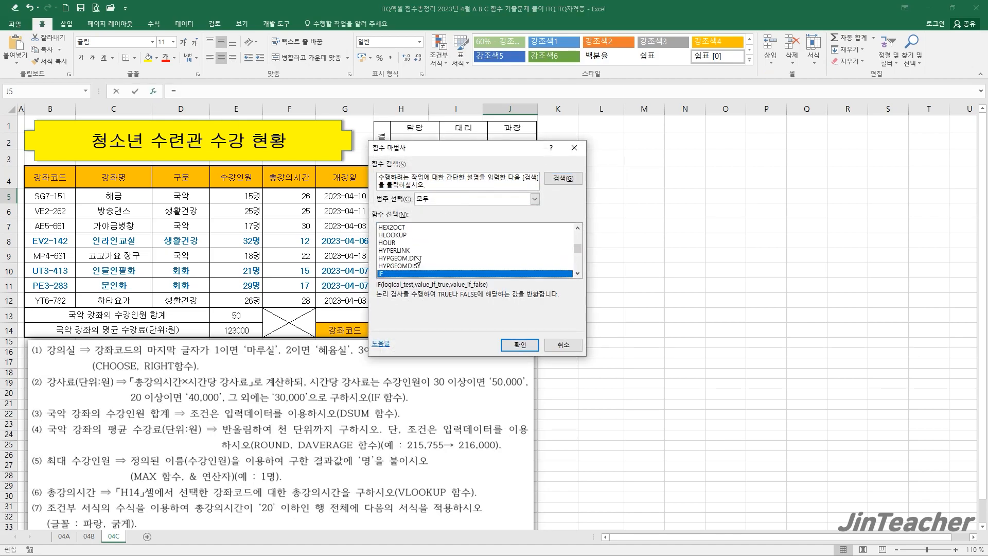
{"action": "left_click", "coordinate": [520, 345]}
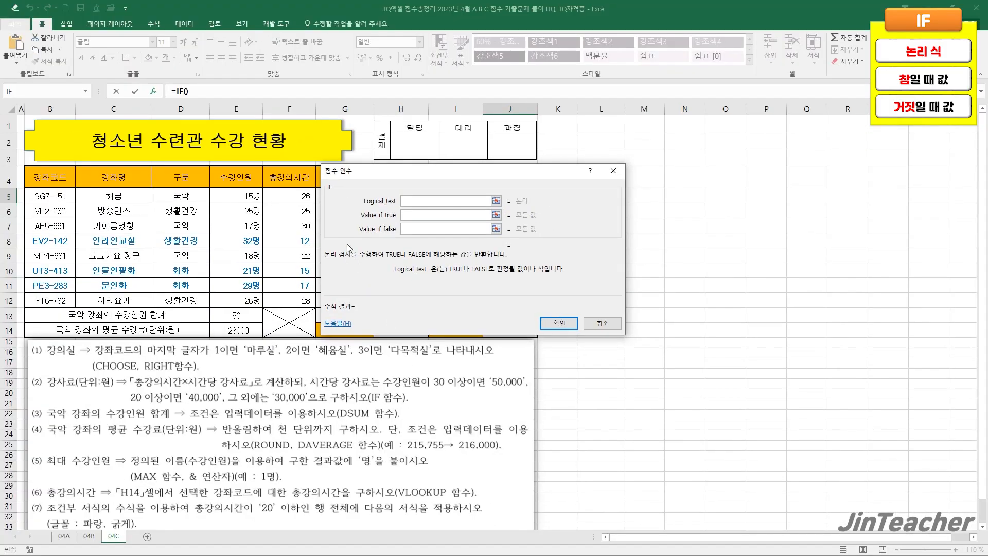
Enter E5>=30 as the IF logical test and 50000 as the true value, and nest a second IF function as the false value
{"action": "left_click_drag", "start_coordinate": [386, 135], "coordinate": [345, 135]}
{"action": "left_click", "coordinate": [169, 39]}
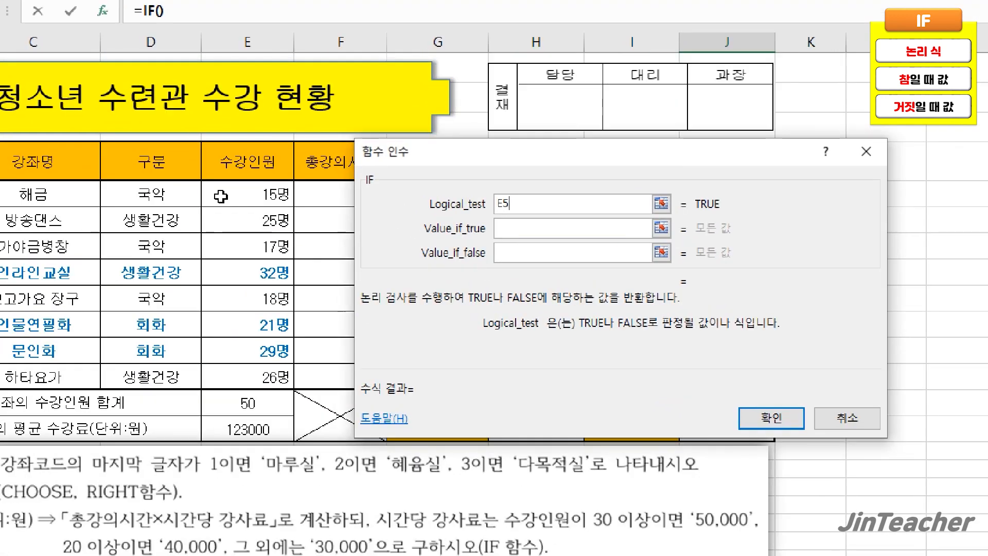
{"action": "type", "text": ">="}
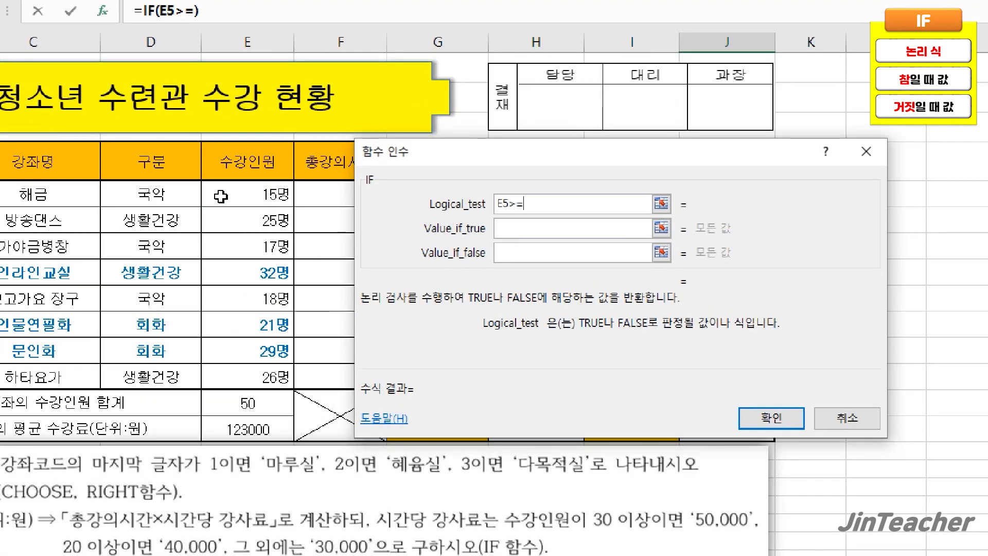
{"action": "type", "text": "30"}
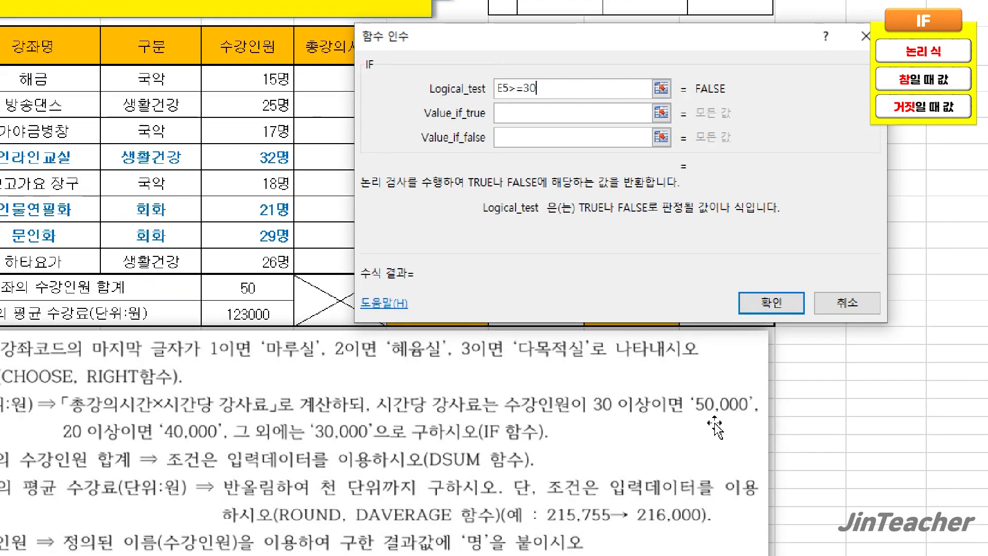
{"action": "left_click", "coordinate": [518, 110]}
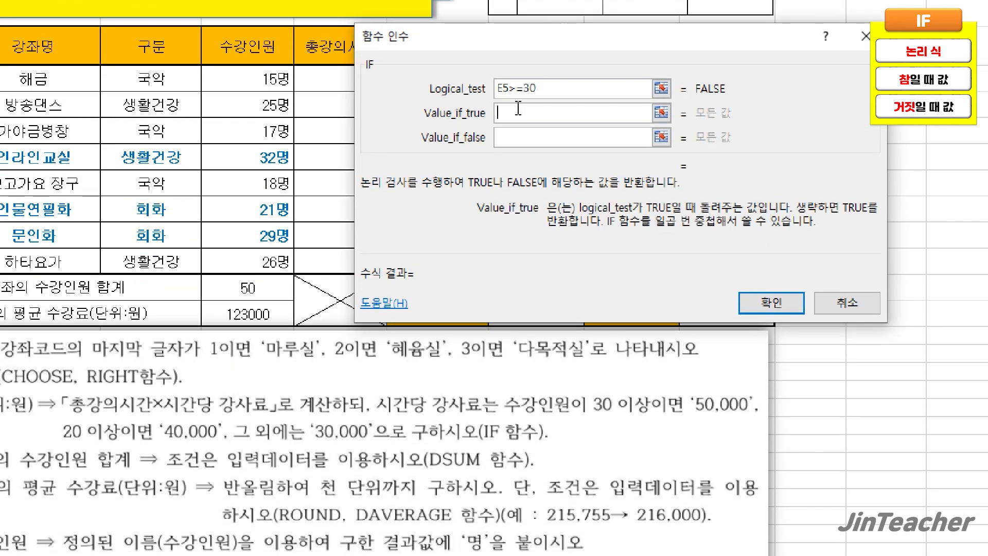
{"action": "type", "text": "50000"}
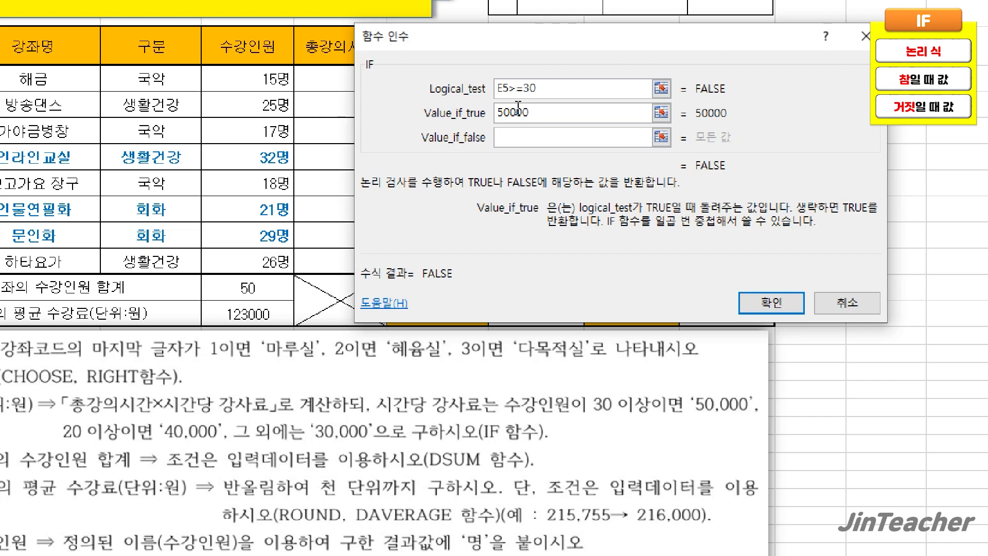
{"action": "left_click", "coordinate": [525, 138]}
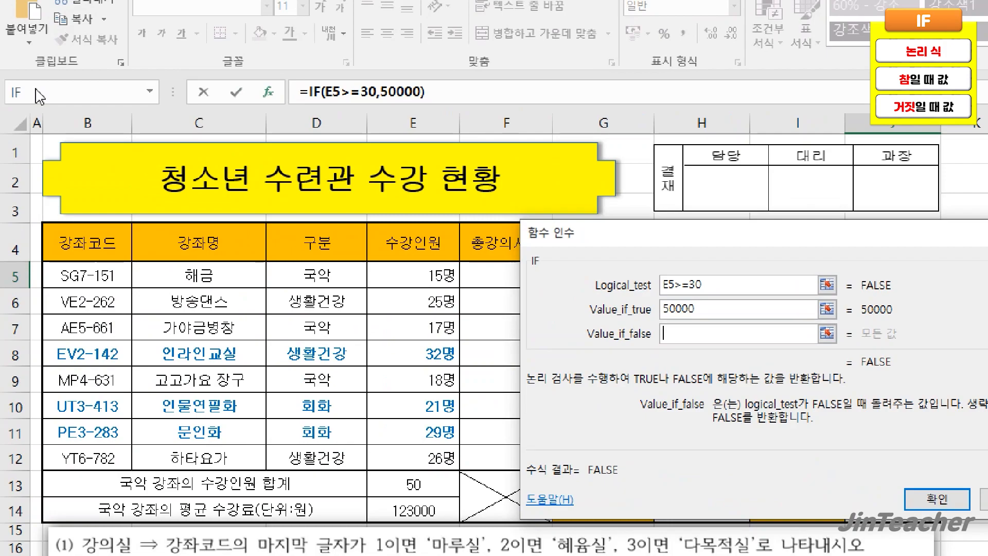
{"action": "left_click", "coordinate": [24, 93]}
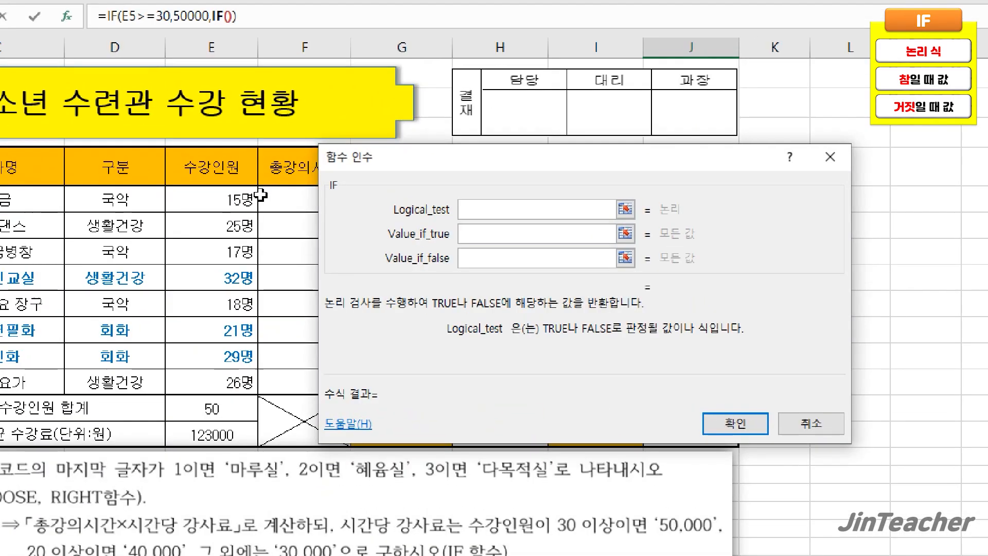
Complete the nested IF in J5 with E5>=20 as the logical test, 40000 as the true value and 30000 as the false value
{"action": "left_click", "coordinate": [344, 39]}
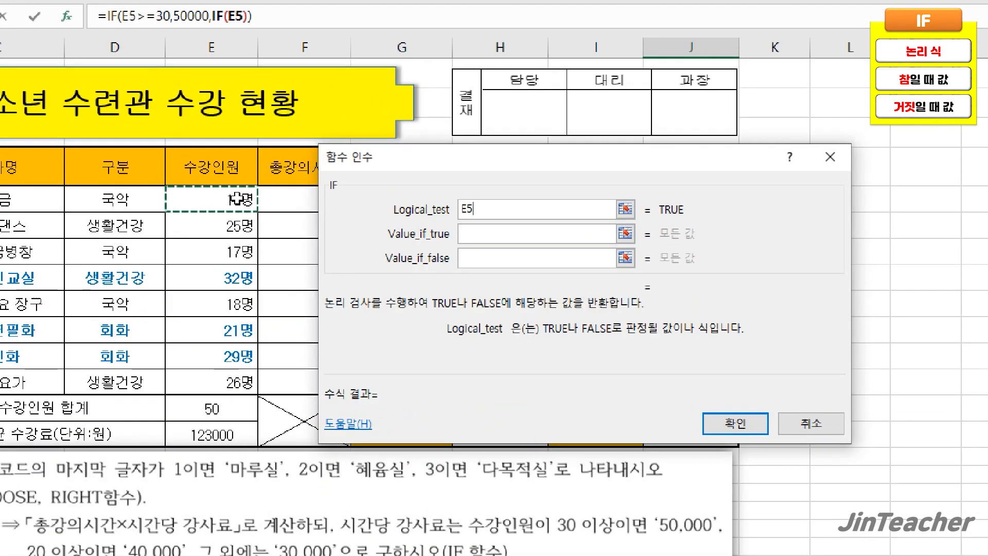
{"action": "type", "text": ">=20"}
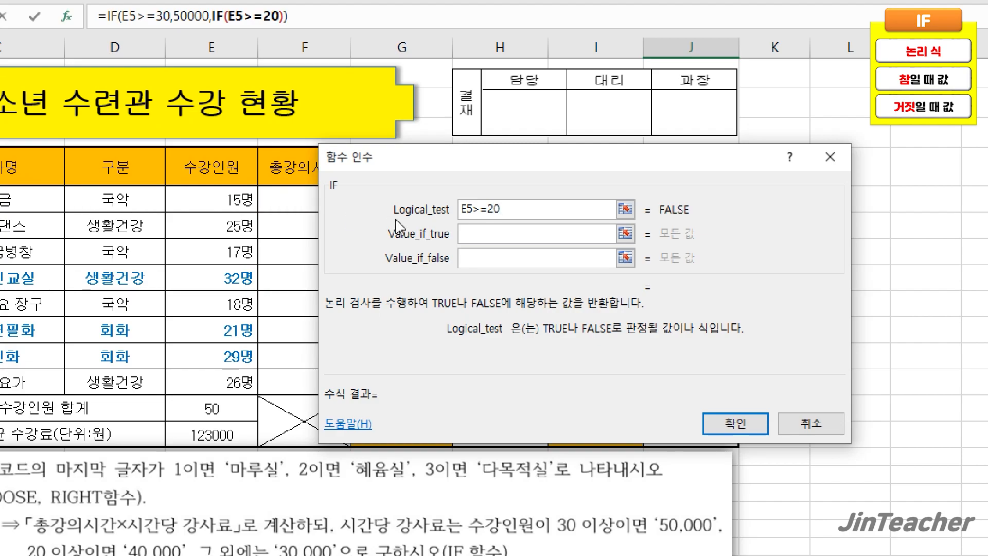
{"action": "left_click", "coordinate": [503, 235]}
{"action": "type", "text": "40000"}
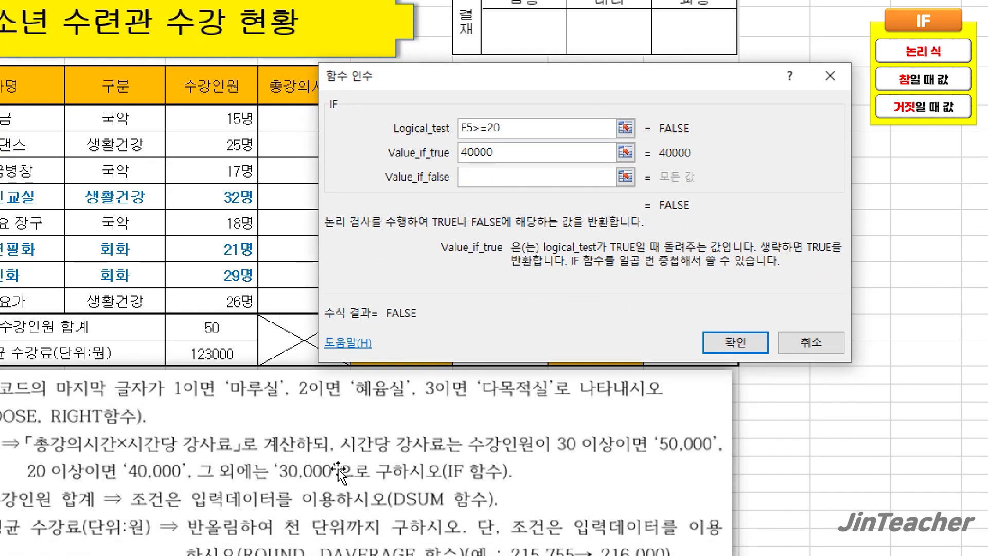
{"action": "left_click", "coordinate": [540, 177]}
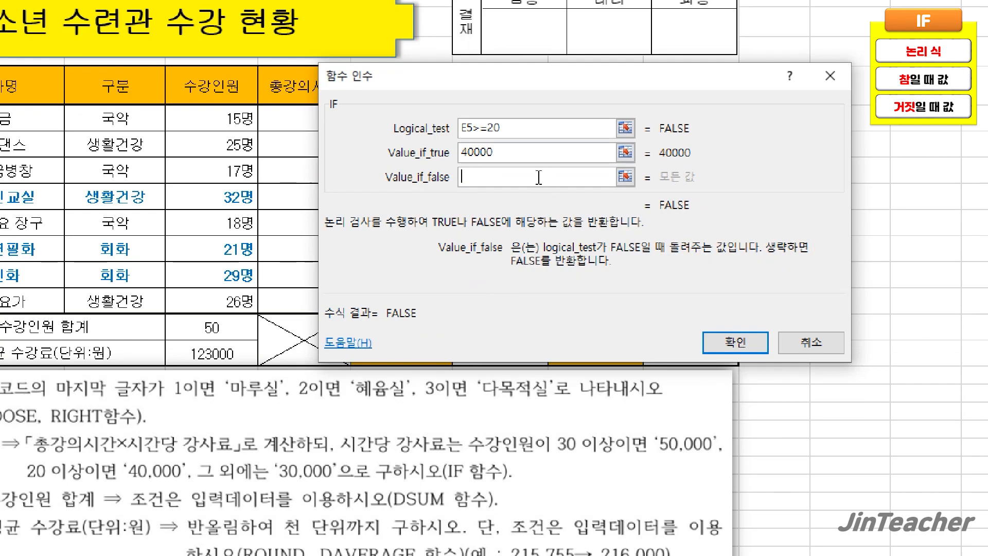
{"action": "type", "text": "30000"}
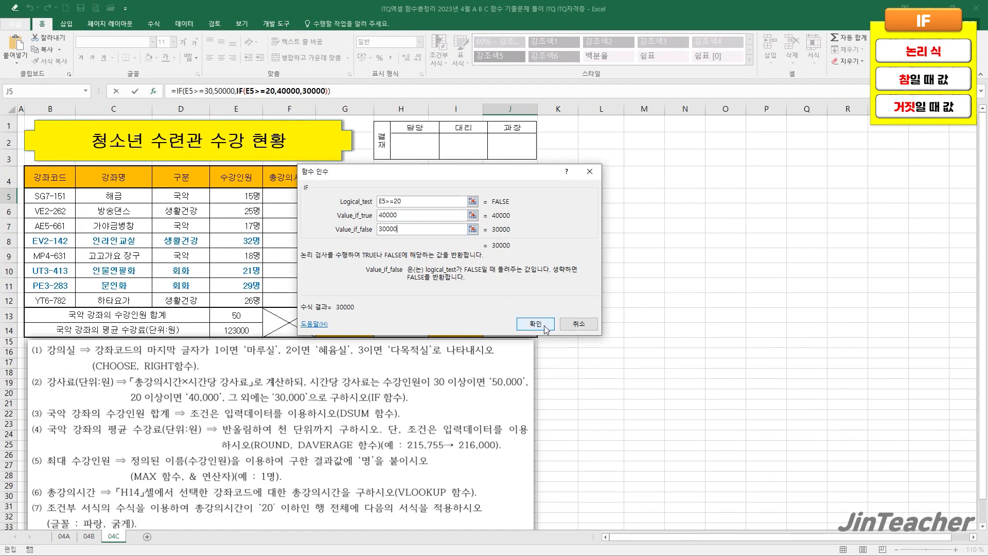
{"action": "key", "text": "Return"}
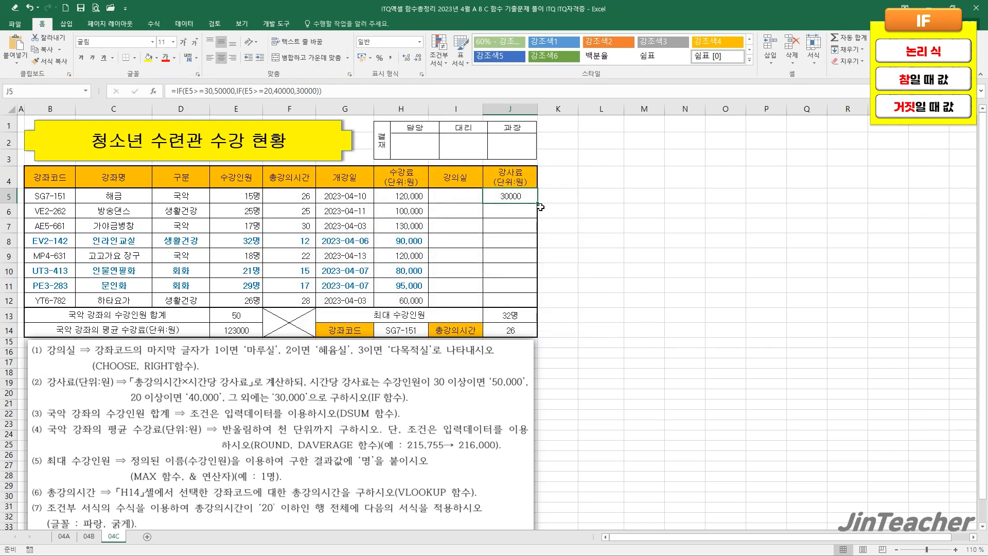
Fill J5's formula down to J12 to check the hourly rates, and undo the fill
{"action": "left_click_drag", "start_coordinate": [538, 203], "coordinate": [538, 307]}
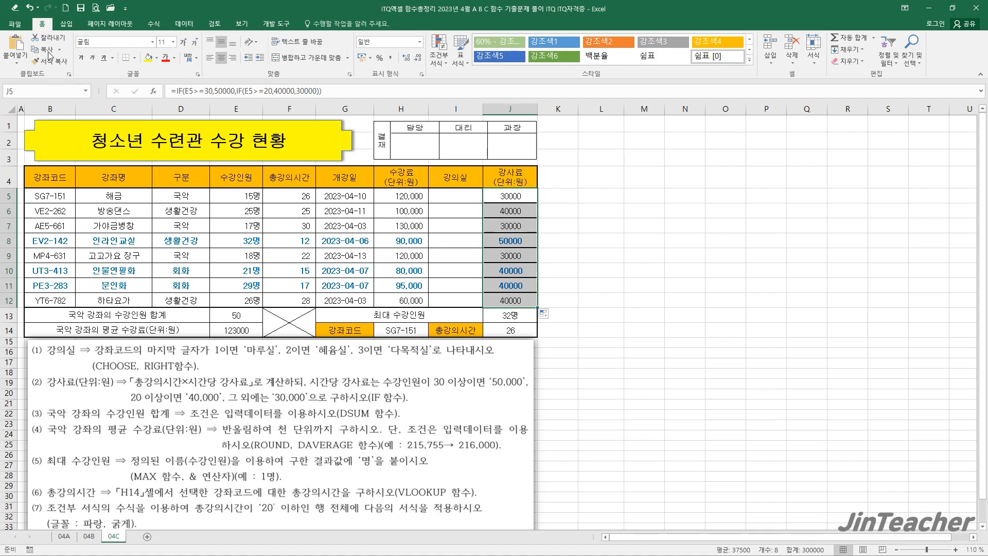
{"action": "left_click", "coordinate": [30, 8]}
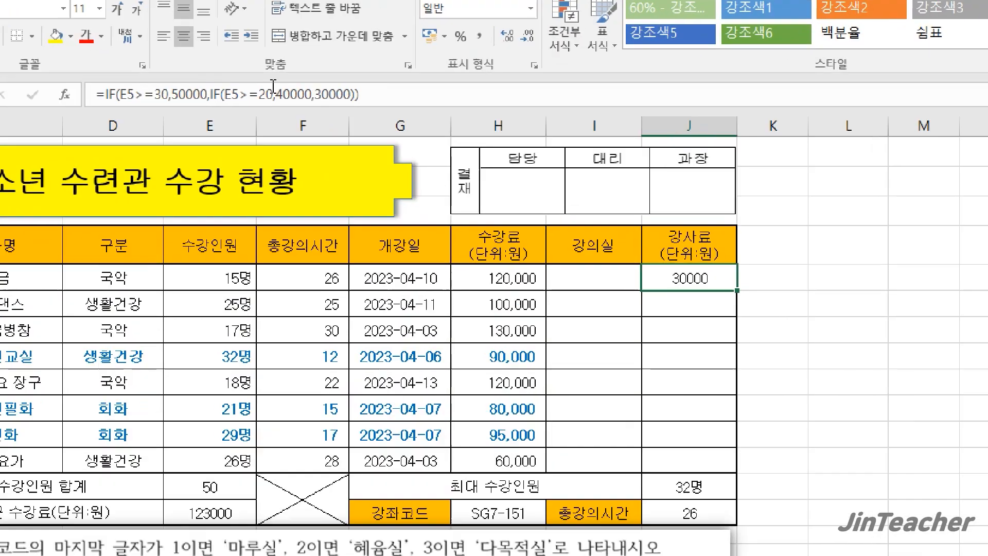
Multiply the nested IF formula in J5 by the total lecture hours in F5
{"action": "left_click", "coordinate": [400, 95]}
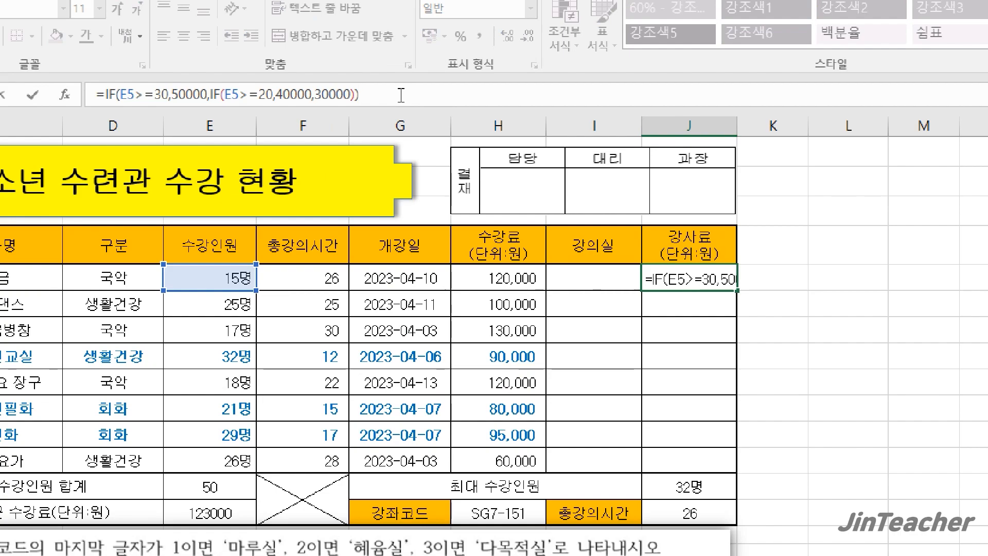
{"action": "type", "text": "*"}
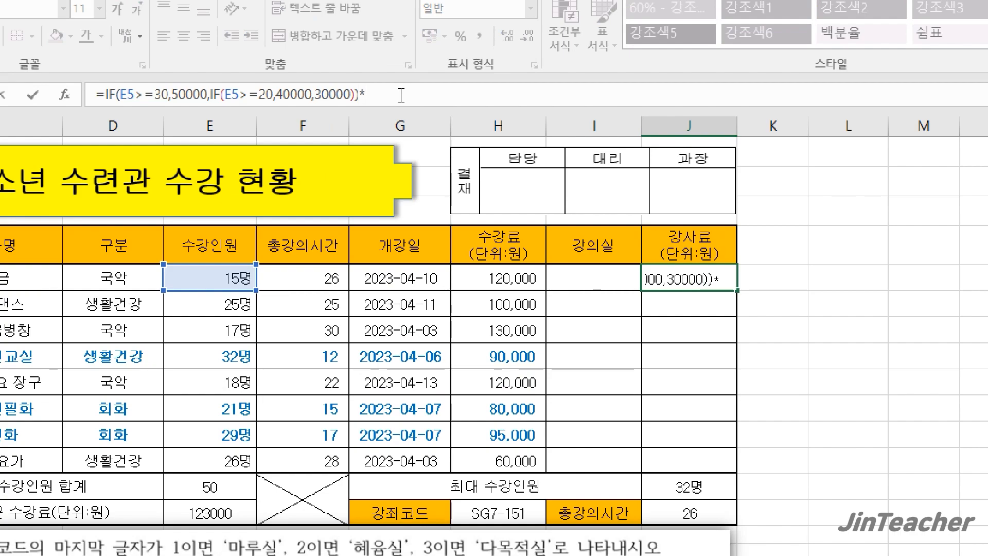
{"action": "left_click", "coordinate": [304, 283]}
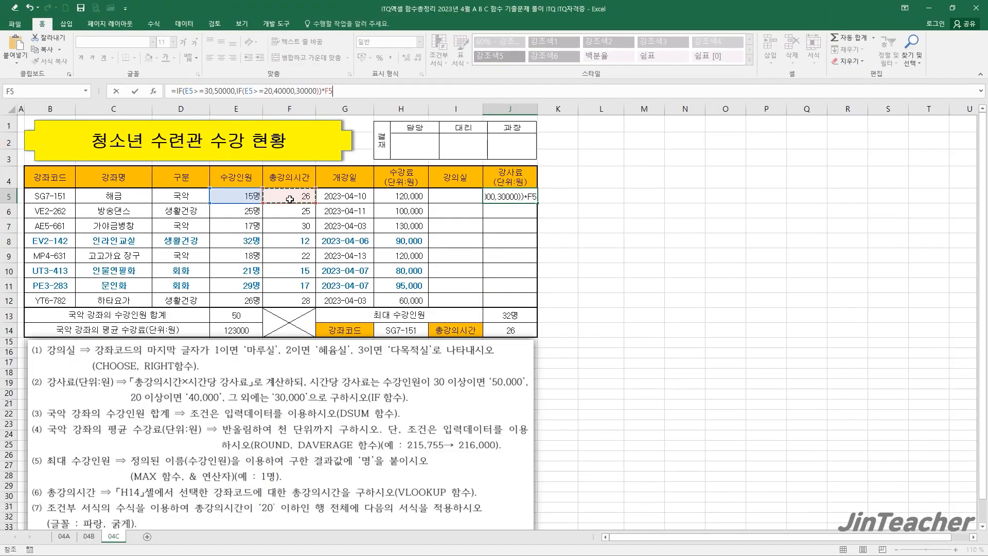
{"action": "key", "text": "Return"}
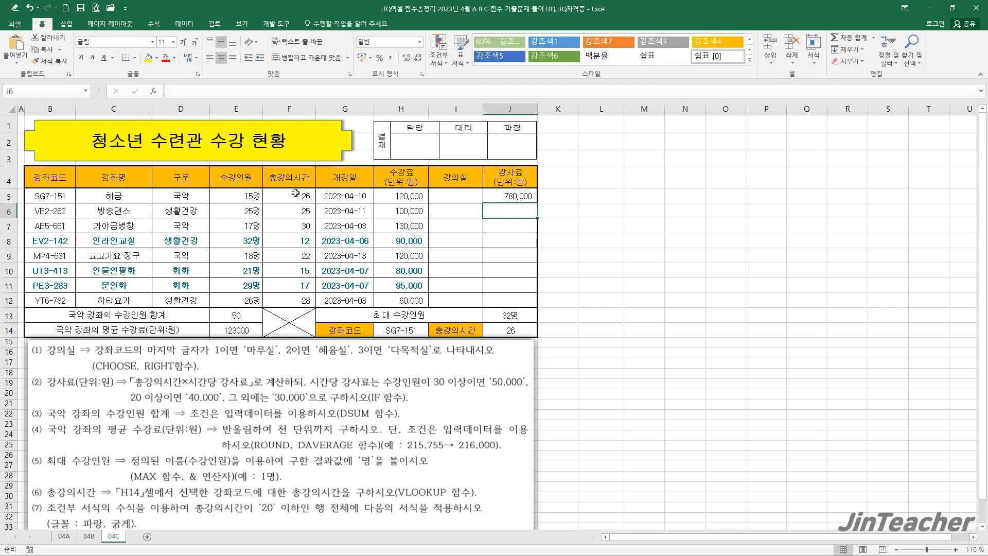
Fill the instructor fee formula from J5 down to J12 without copying the formatting
{"action": "left_click", "coordinate": [505, 201]}
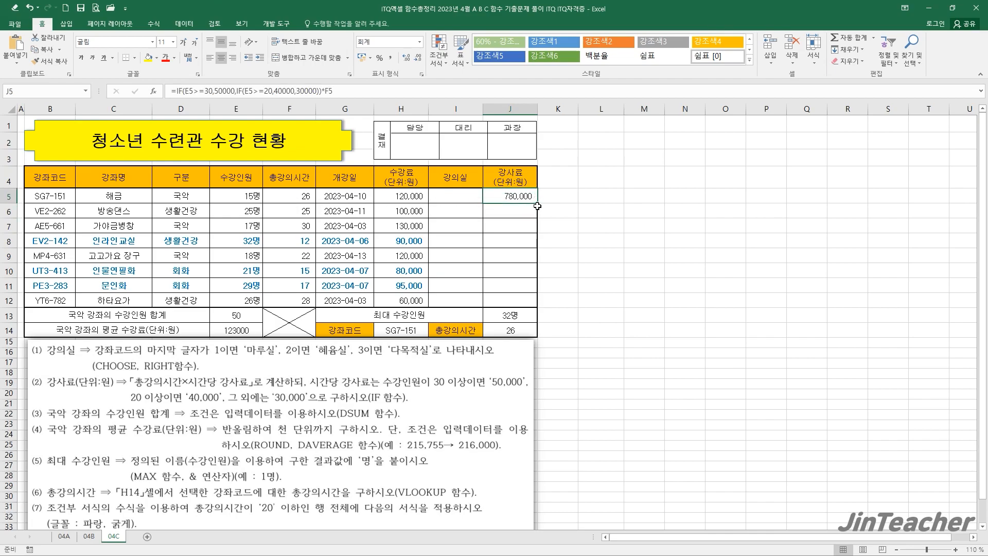
{"action": "left_click_drag", "start_coordinate": [538, 205], "coordinate": [538, 307]}
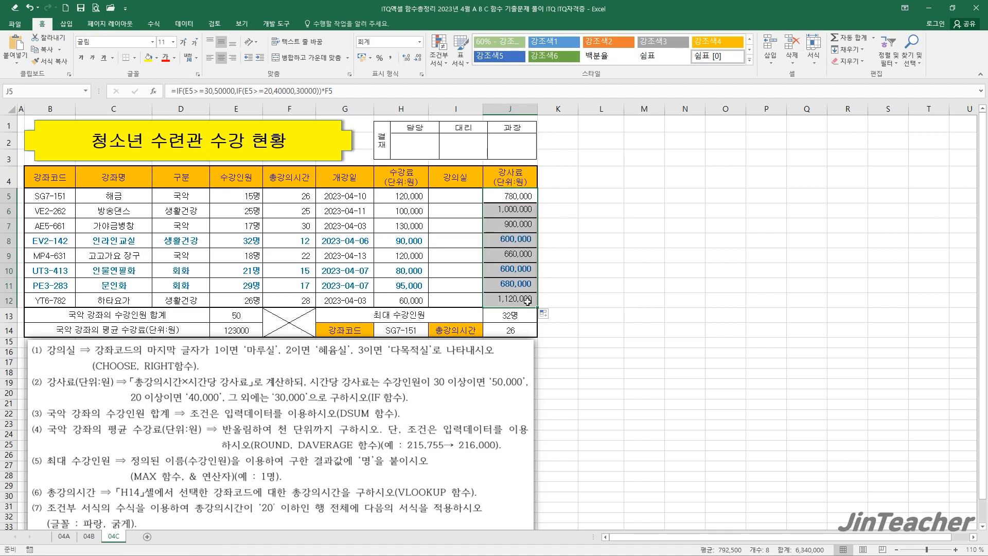
{"action": "left_click", "coordinate": [548, 317]}
{"action": "left_click", "coordinate": [572, 352]}
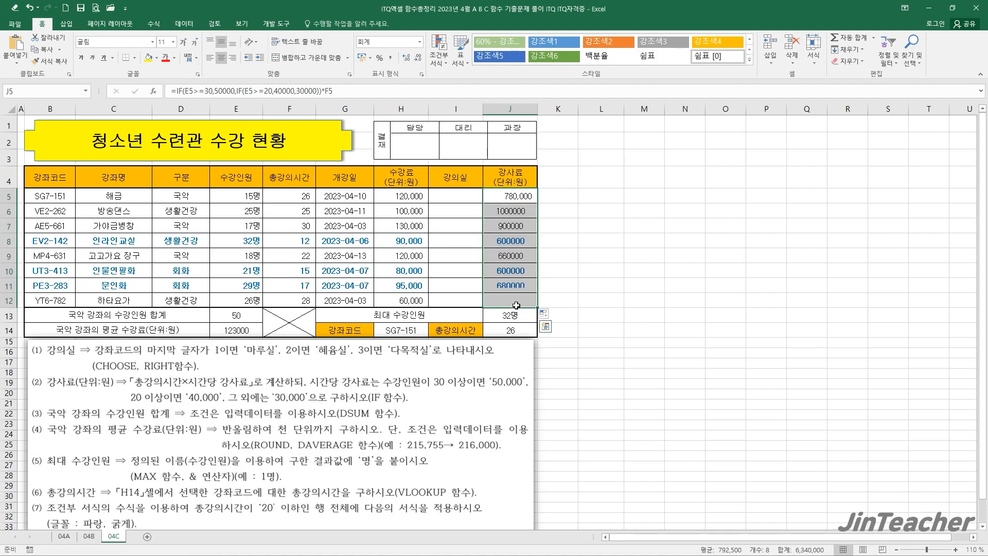
{"action": "left_click", "coordinate": [515, 302]}
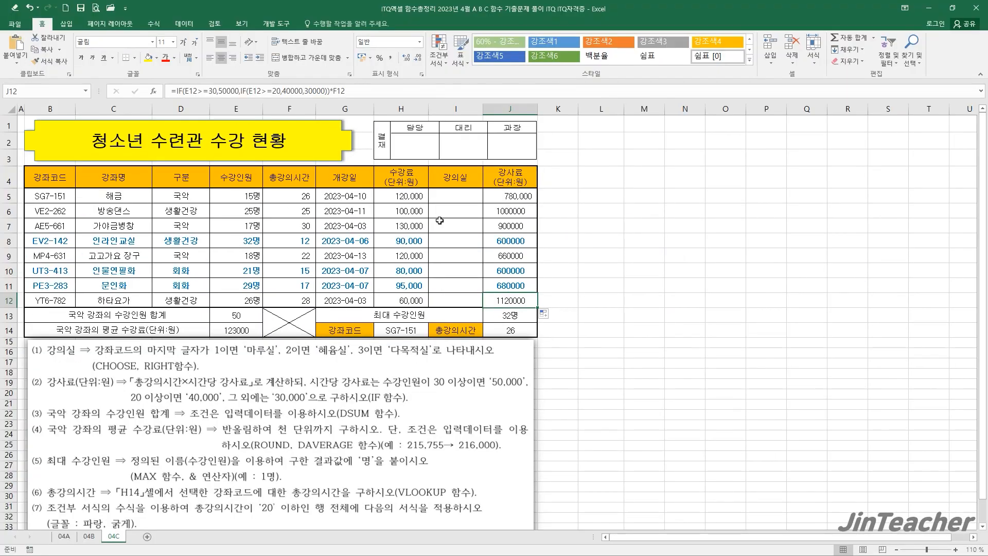
Insert a RIGHT function in cell I5 of the 강의실 column, keeping the 강좌코드 cells uncovered for selection
{"action": "left_click", "coordinate": [457, 197]}
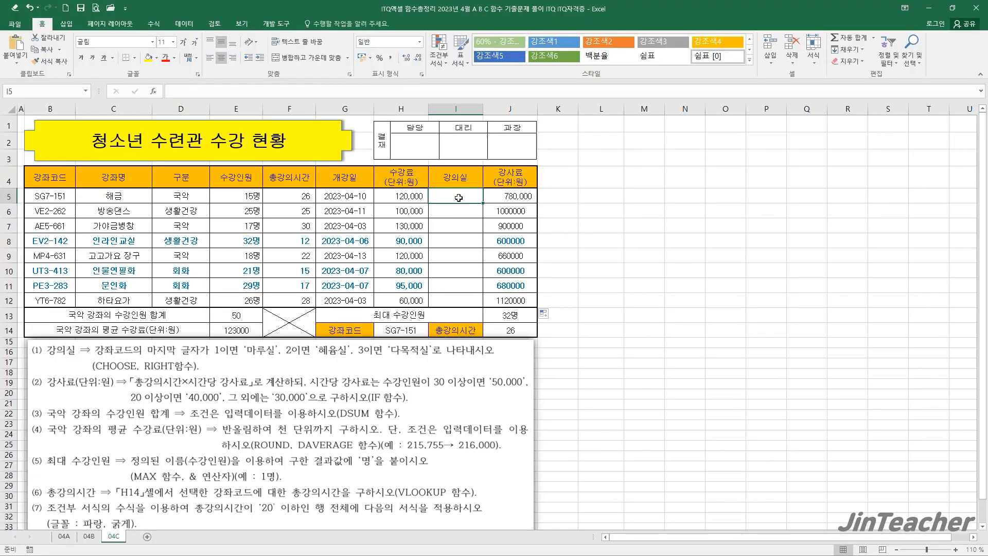
{"action": "left_click", "coordinate": [158, 93]}
{"action": "left_click", "coordinate": [414, 268]}
{"action": "key", "text": "r"}
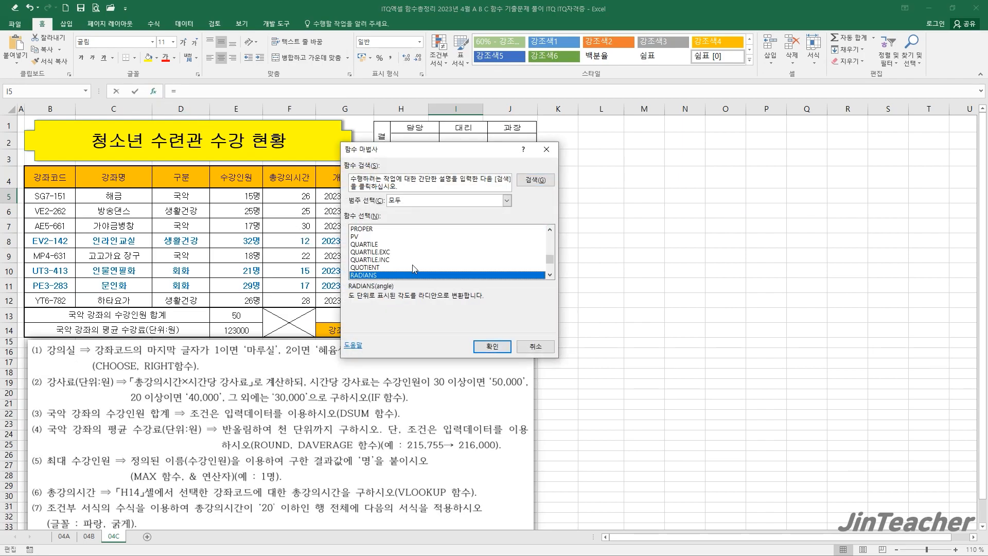
{"action": "scroll", "coordinate": [415, 269], "scroll_direction": "down", "scroll_amount": 3}
{"action": "scroll", "coordinate": [395, 270], "scroll_direction": "down", "scroll_amount": 1}
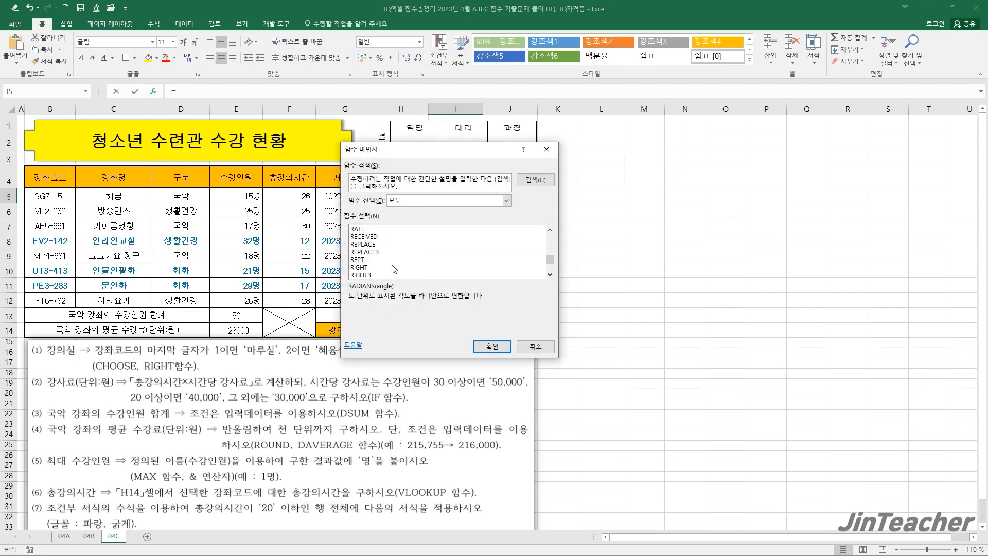
{"action": "left_click", "coordinate": [366, 267]}
{"action": "left_click", "coordinate": [492, 346]}
{"action": "left_click_drag", "start_coordinate": [396, 246], "coordinate": [172, 249]}
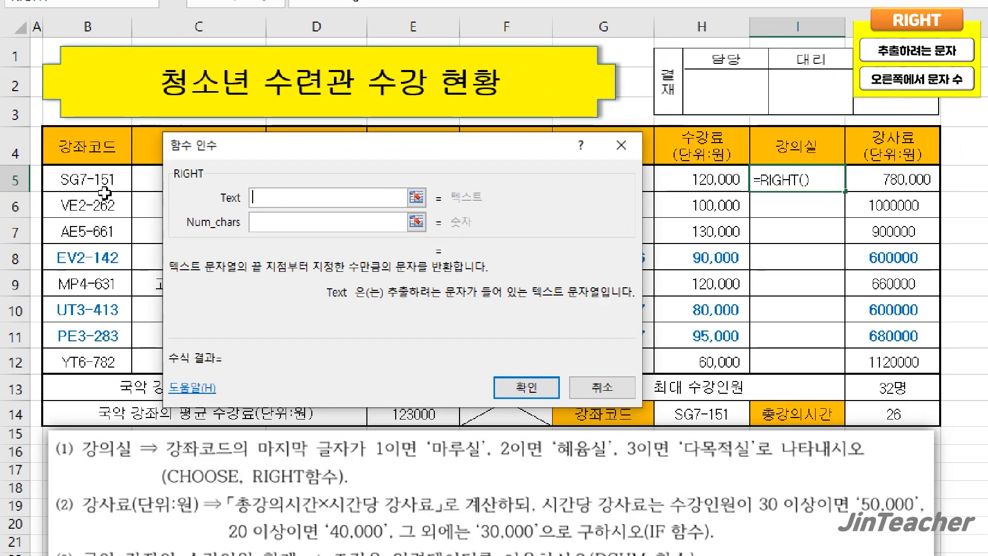
Enter B5 as the RIGHT text and 1 as the number of characters, and complete the formula in I5
{"action": "left_click", "coordinate": [61, 197]}
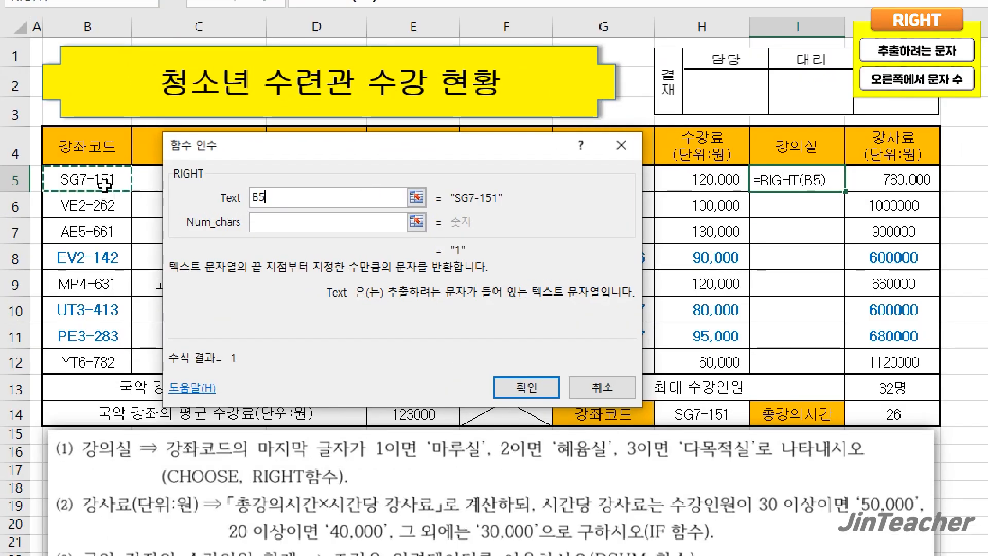
{"action": "left_click", "coordinate": [278, 221]}
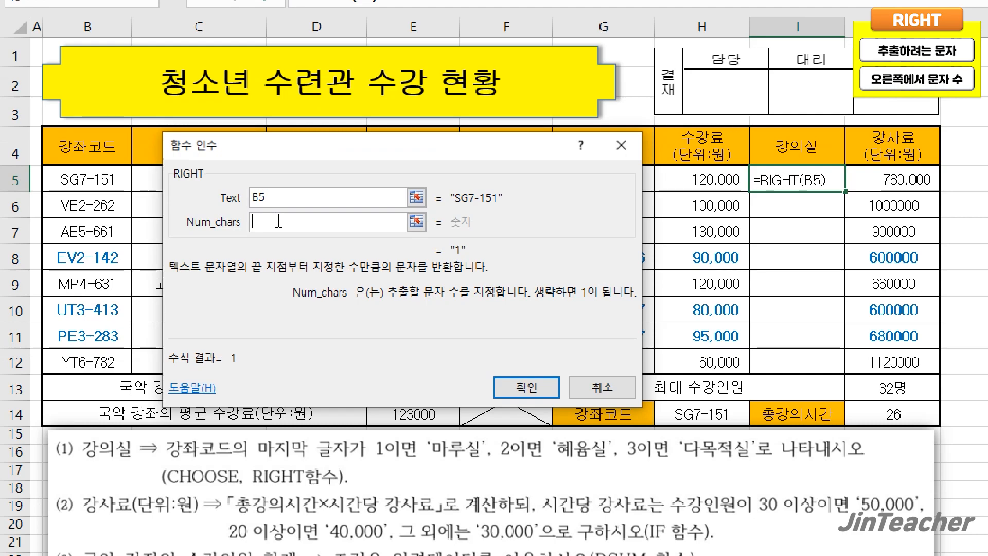
{"action": "type", "text": "1"}
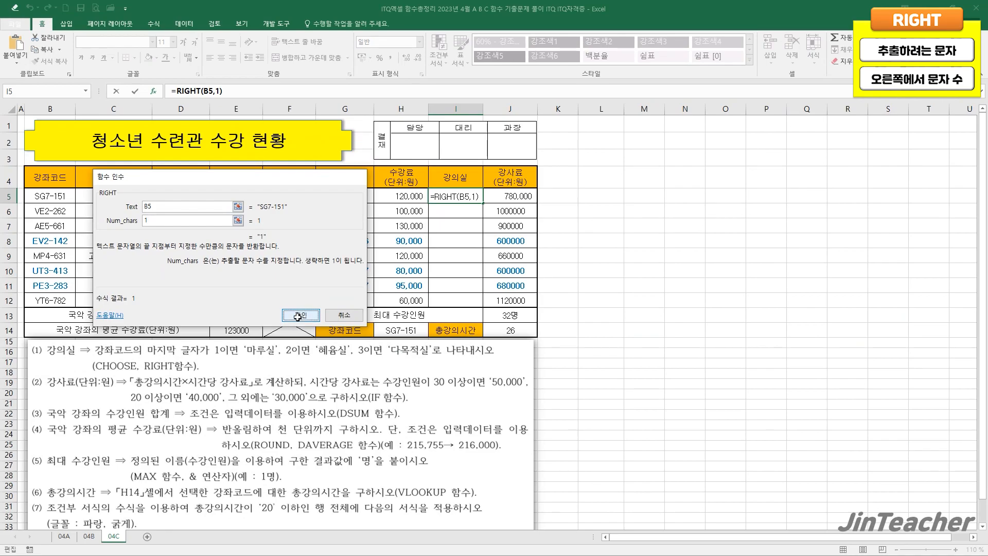
{"action": "left_click", "coordinate": [298, 316]}
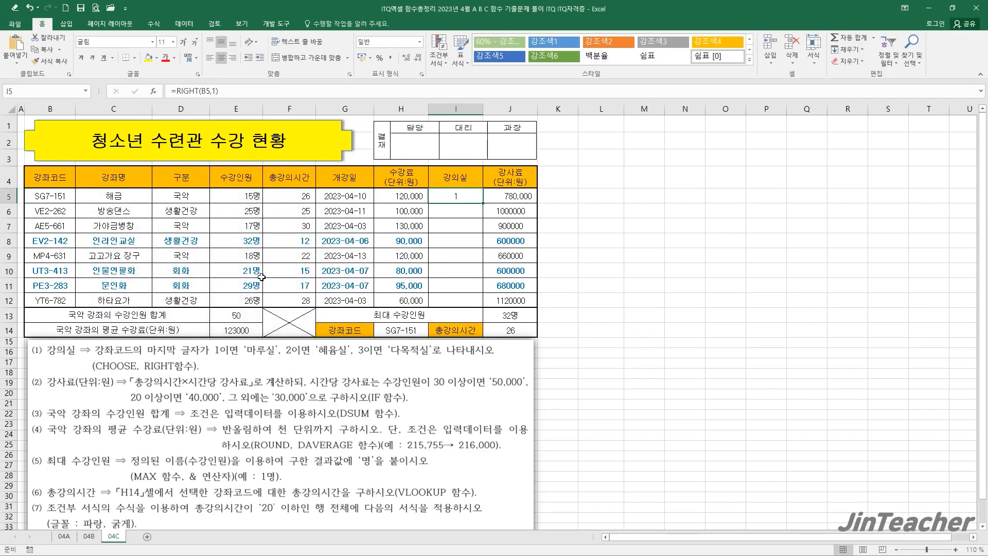
Cut RIGHT(B5,1) out of the I5 formula, insert a CHOOSE function there and paste RIGHT(B5,1) as its Index_num
{"action": "left_click", "coordinate": [178, 91]}
{"action": "left_click_drag", "start_coordinate": [178, 91], "coordinate": [219, 91]}
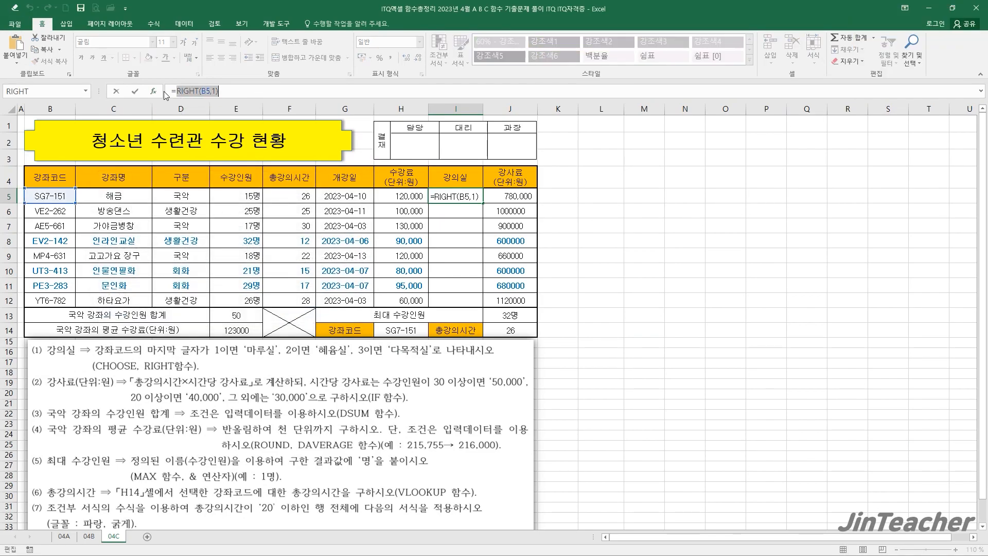
{"action": "left_click", "coordinate": [63, 38]}
{"action": "left_click", "coordinate": [153, 92]}
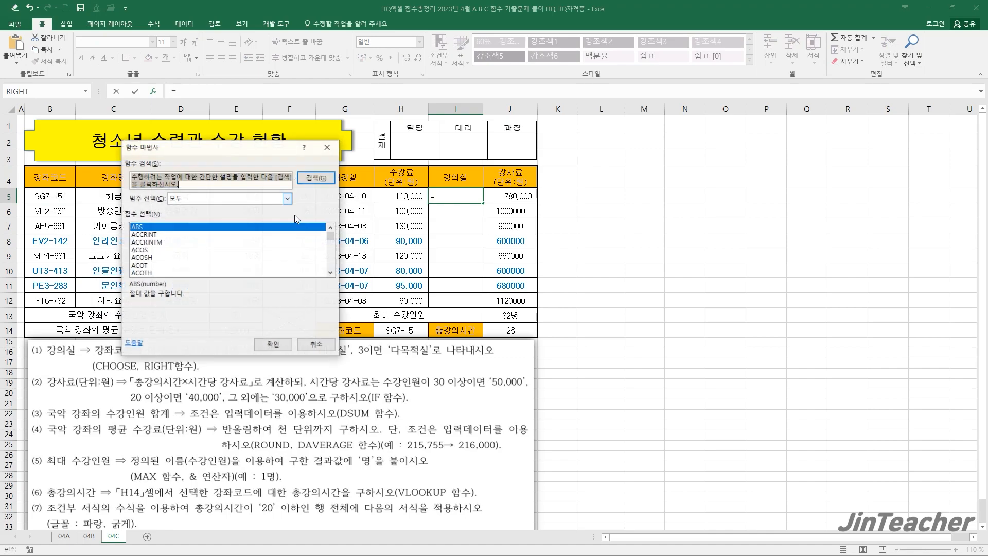
{"action": "left_click", "coordinate": [245, 266]}
{"action": "key", "text": "c"}
{"action": "scroll", "coordinate": [237, 268], "scroll_direction": "down", "scroll_amount": 3}
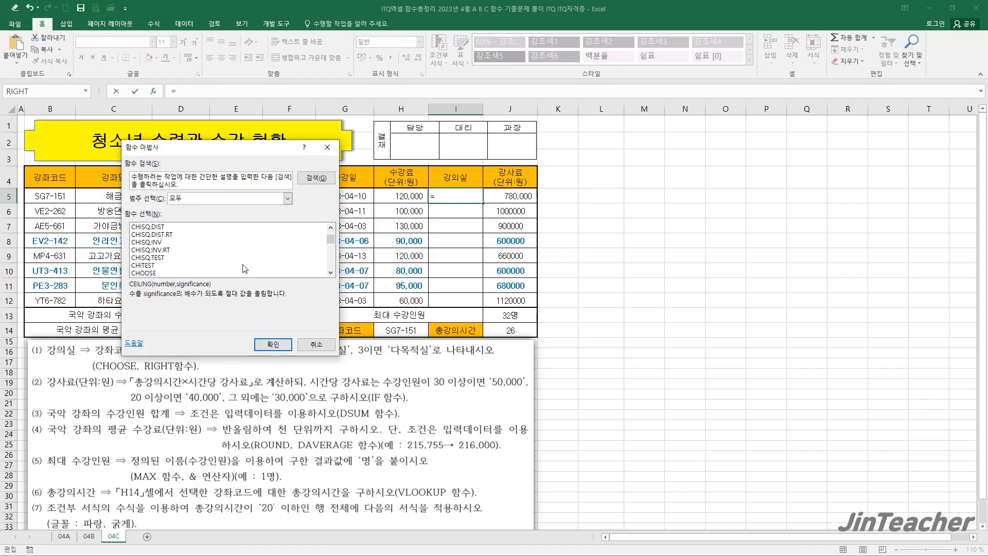
{"action": "double_click", "coordinate": [155, 250]}
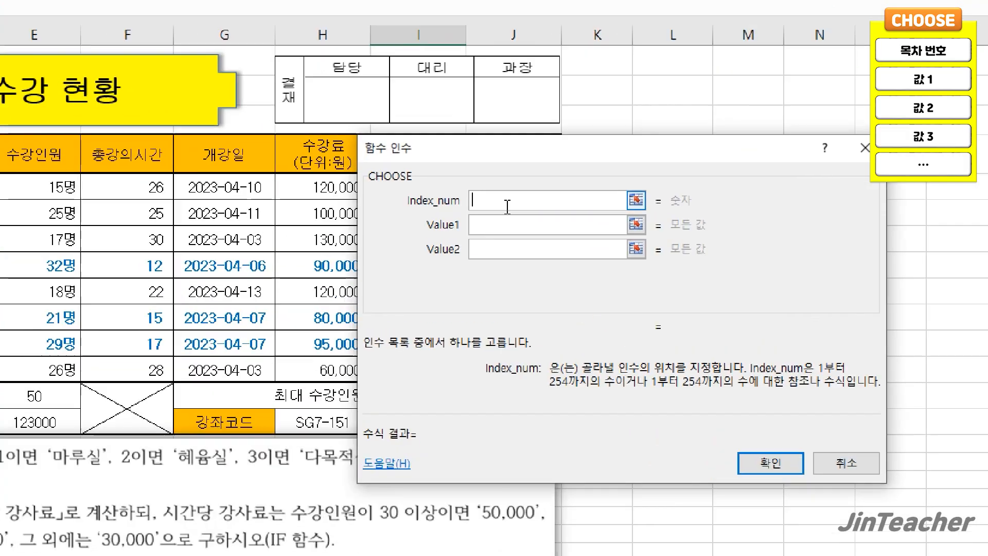
{"action": "right_click", "coordinate": [505, 205]}
{"action": "left_click", "coordinate": [533, 236]}
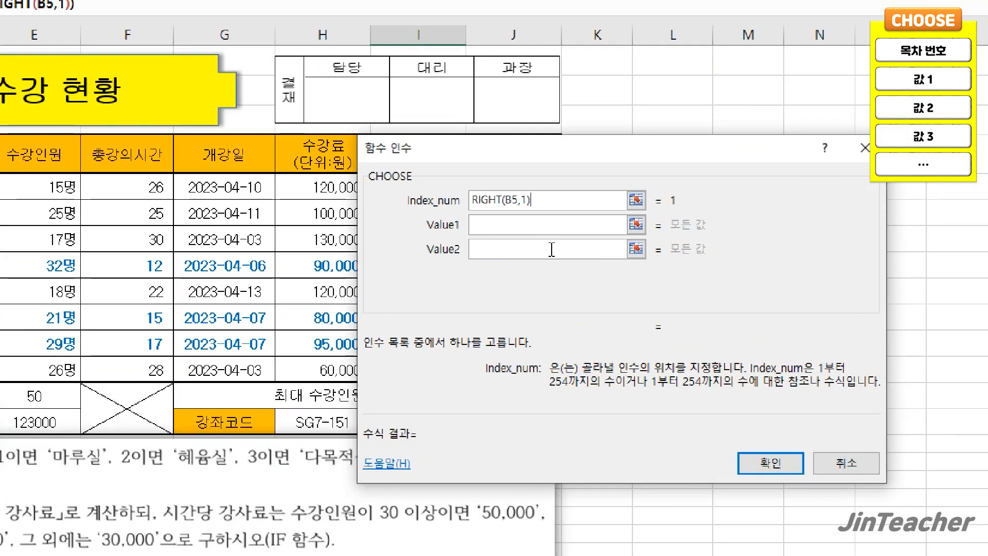
Set the CHOOSE values to 마루실, 혜윰실 and 다목적실 in order and complete the formula in I5
{"action": "left_click", "coordinate": [525, 227]}
{"action": "left_click", "coordinate": [492, 250]}
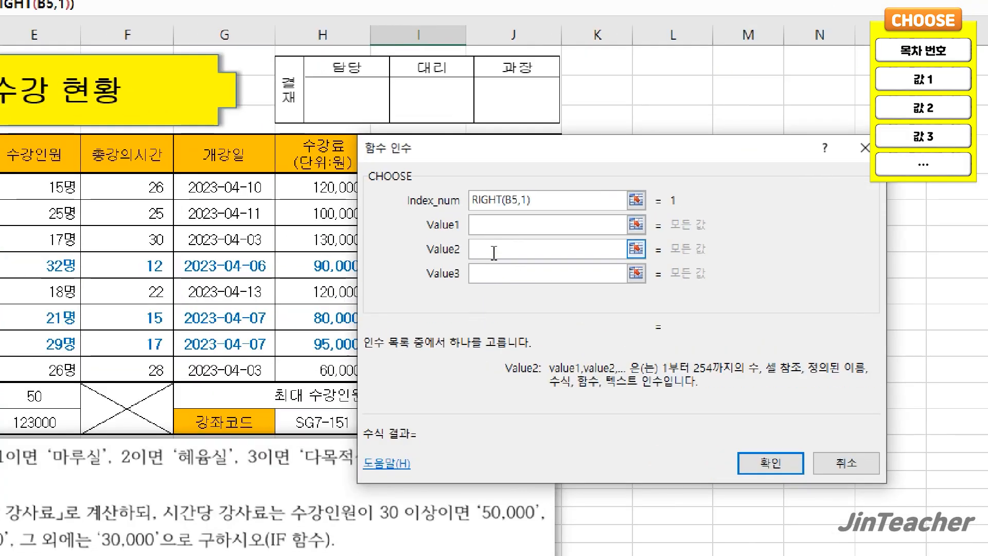
{"action": "left_click_drag", "start_coordinate": [440, 303], "coordinate": [187, 303]}
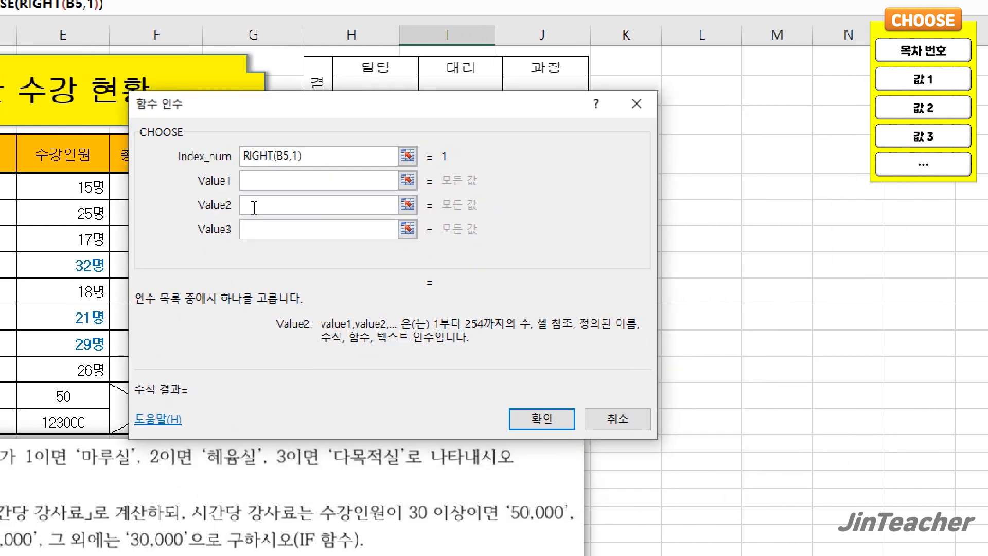
{"action": "type", "text": "마루실"}
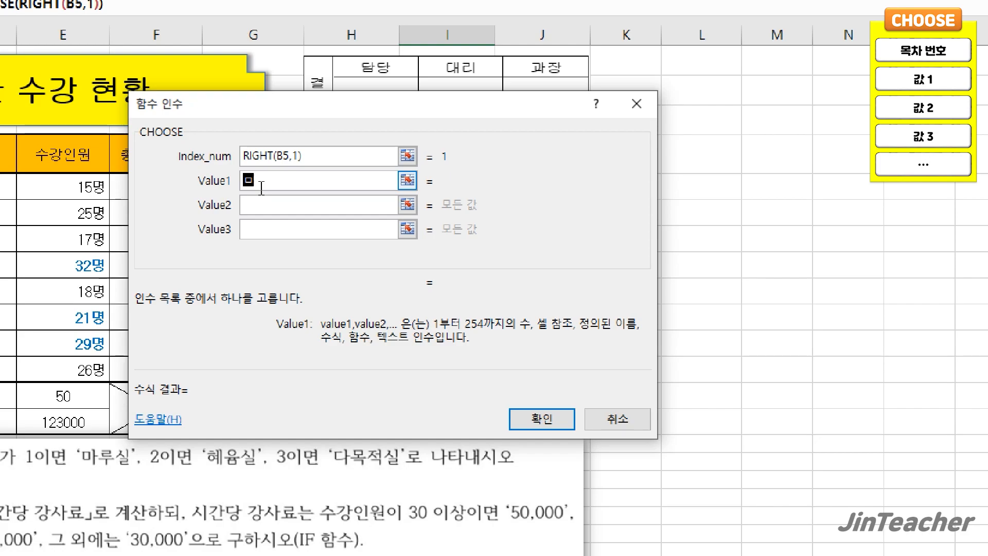
{"action": "key", "text": "Tab"}
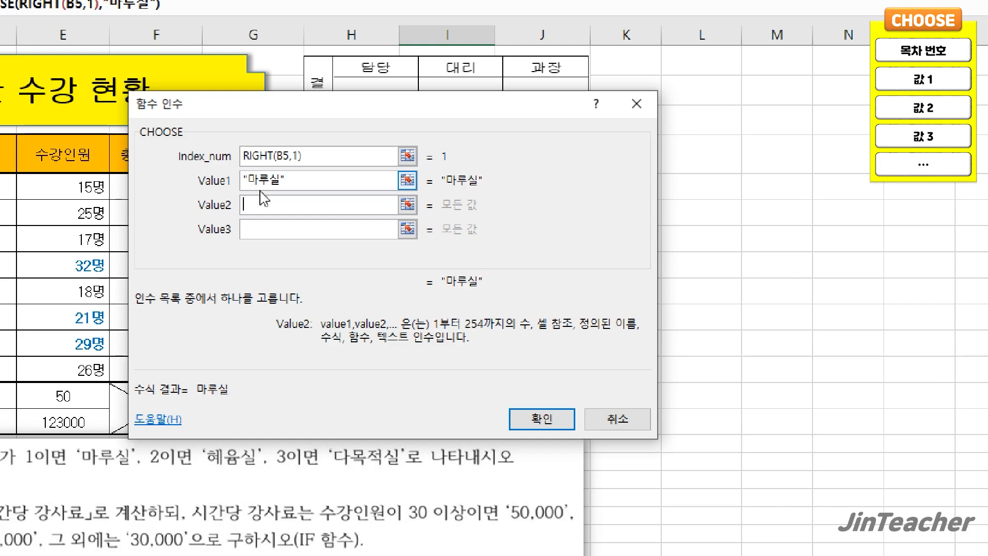
{"action": "type", "text": "혜윰실"}
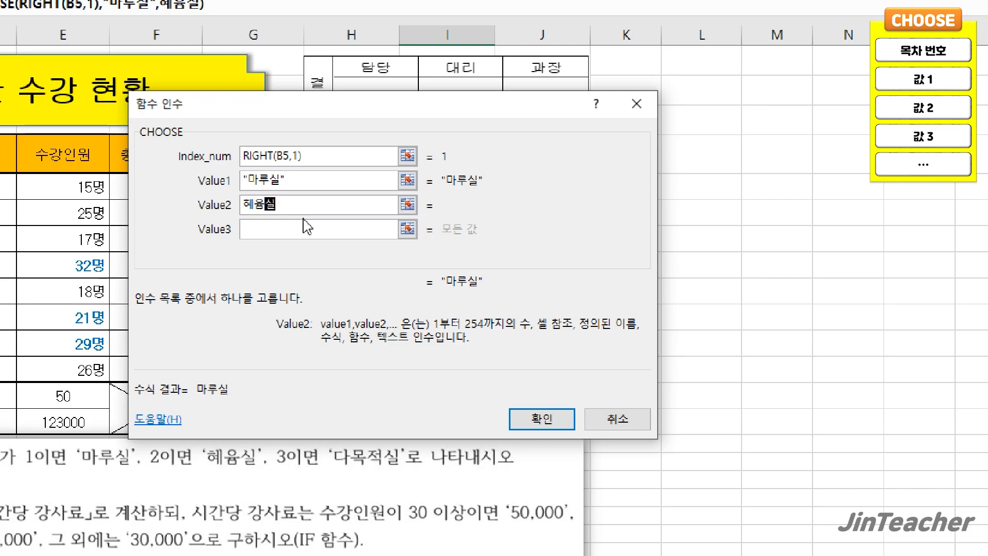
{"action": "left_click", "coordinate": [311, 233]}
{"action": "type", "text": "다"}
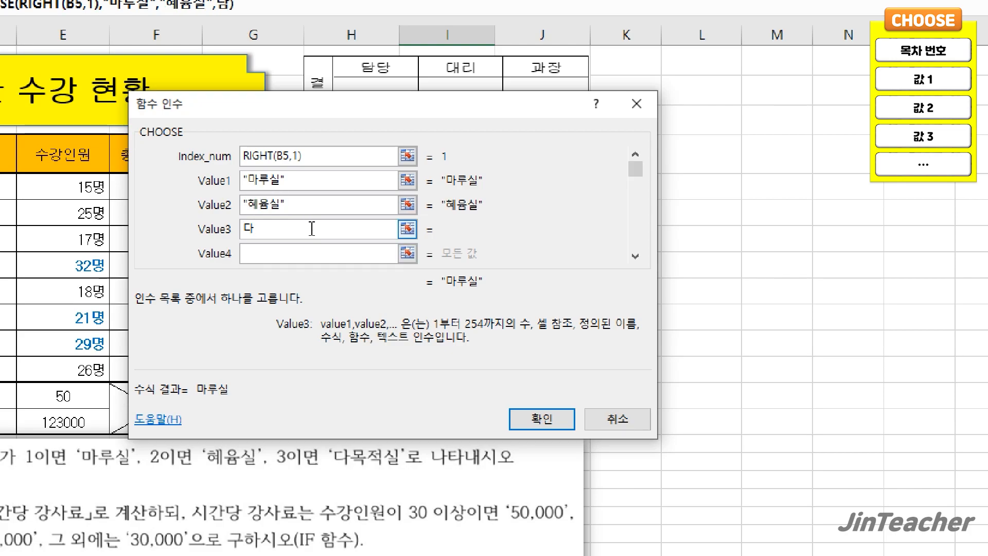
{"action": "type", "text": "목ㅈ실"}
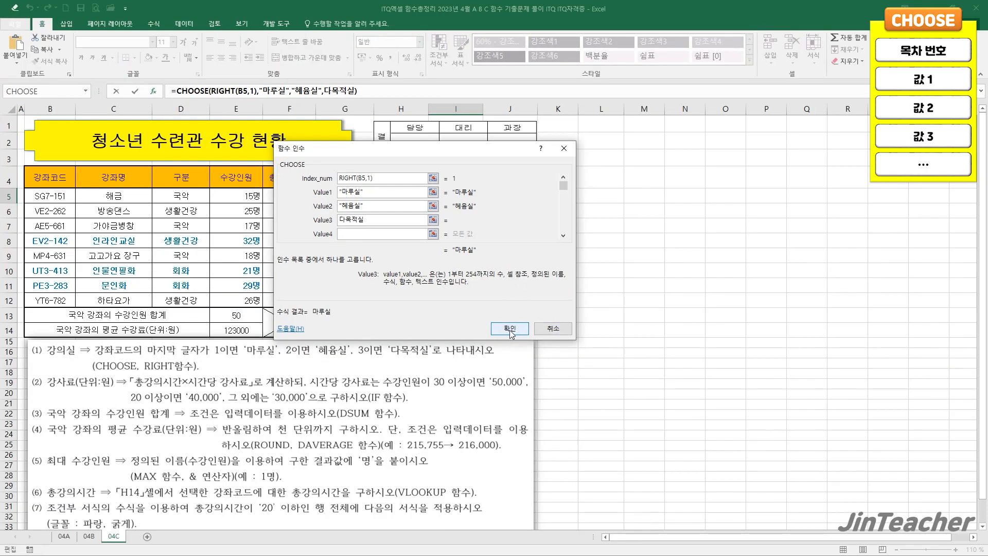
{"action": "left_click", "coordinate": [542, 419]}
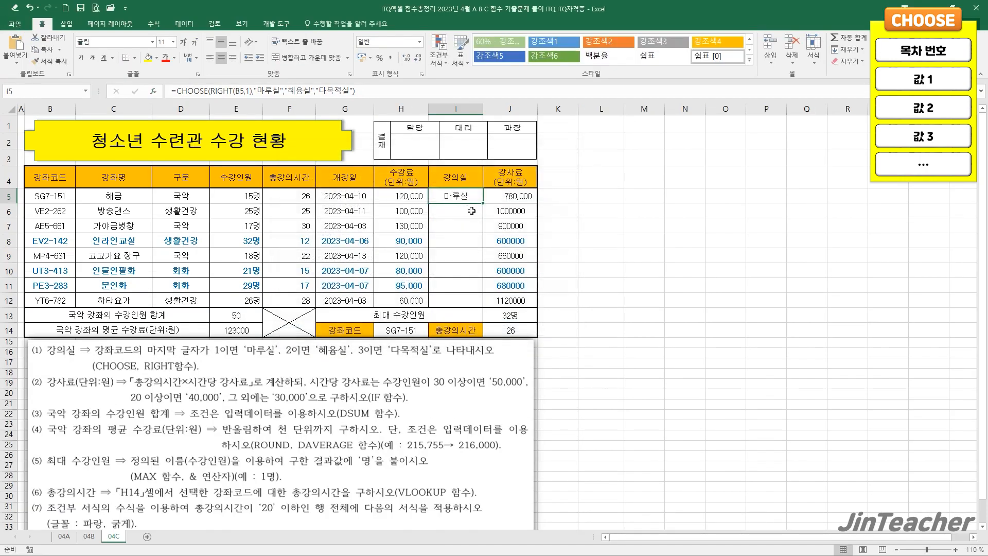
Fill the classroom formula from I5 down to I12 without copying the formatting, and check the copied formulas in I12 and I8
{"action": "left_click_drag", "start_coordinate": [482, 204], "coordinate": [483, 308]}
{"action": "left_click", "coordinate": [491, 316]}
{"action": "left_click", "coordinate": [520, 351]}
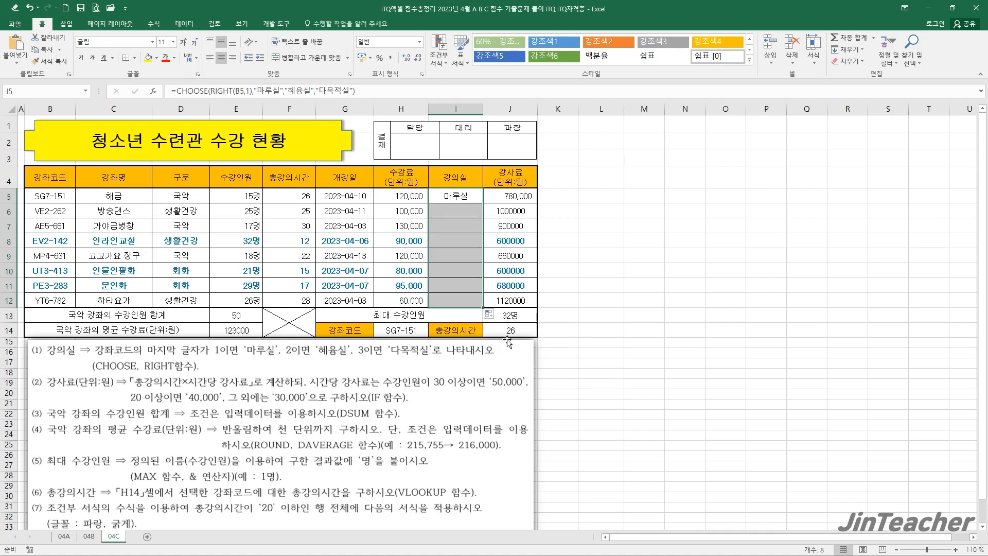
{"action": "left_click", "coordinate": [466, 302]}
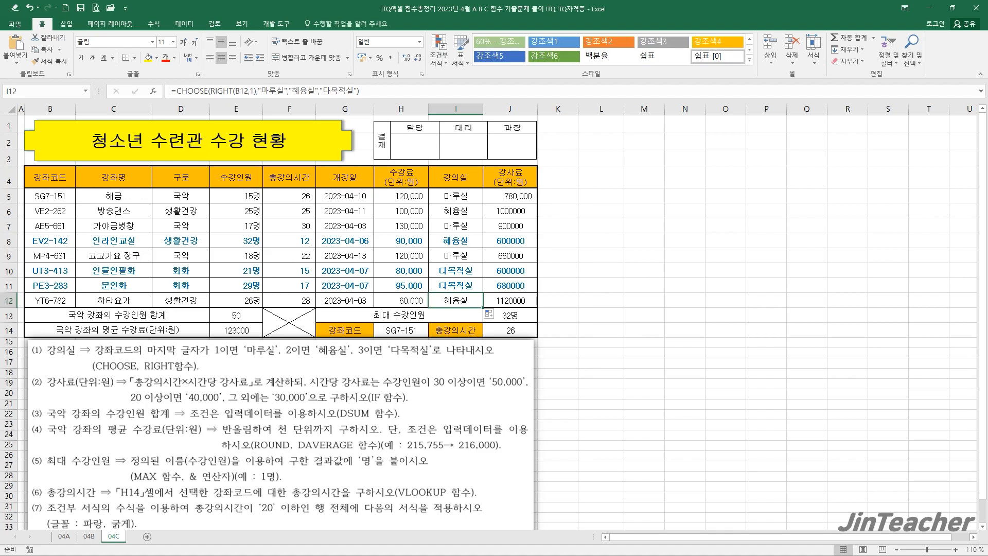
{"action": "left_click", "coordinate": [456, 241]}
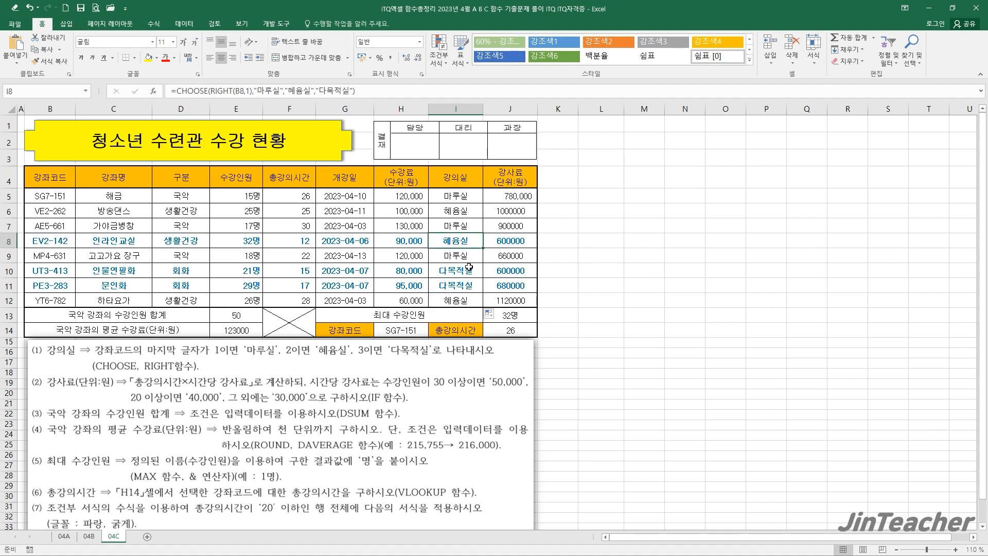
Right-align J5:J12, E13:E14 and J14 together and apply the thousands-separator comma style to them
{"action": "left_click", "coordinate": [509, 317]}
{"action": "left_click_drag", "start_coordinate": [525, 196], "coordinate": [510, 300]}
{"action": "left_click_drag", "start_coordinate": [250, 315], "coordinate": [250, 330]}
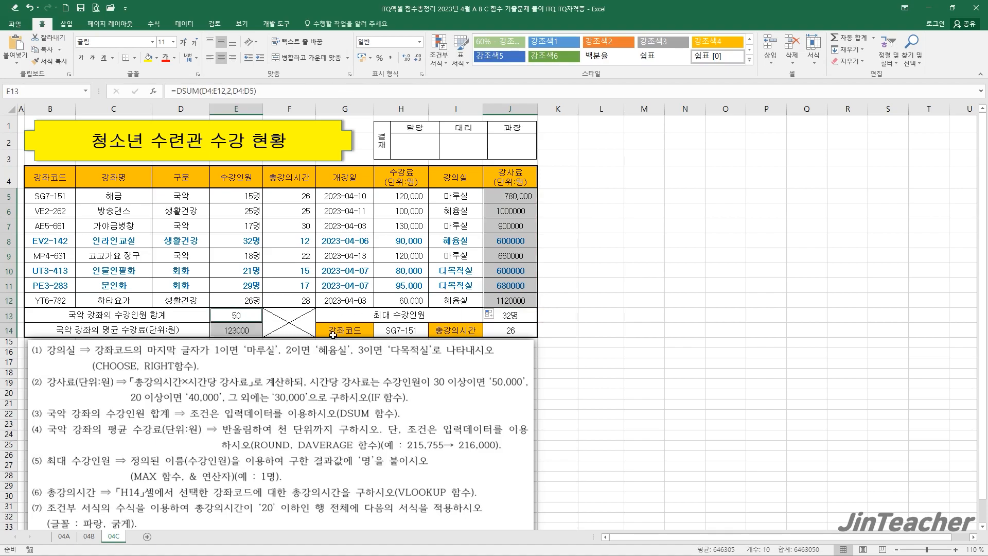
{"action": "left_click", "coordinate": [502, 331], "text": "ctrl"}
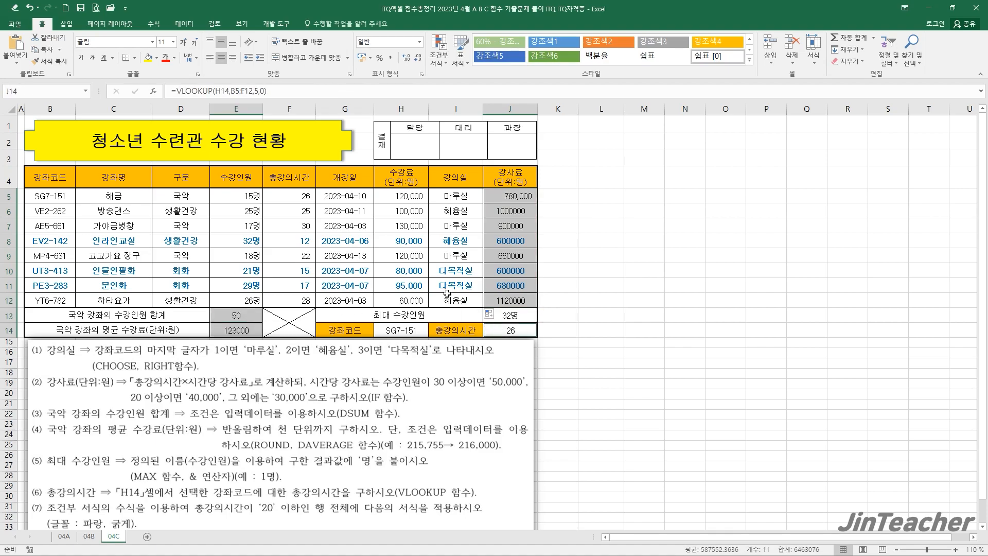
{"action": "left_click", "coordinate": [232, 59]}
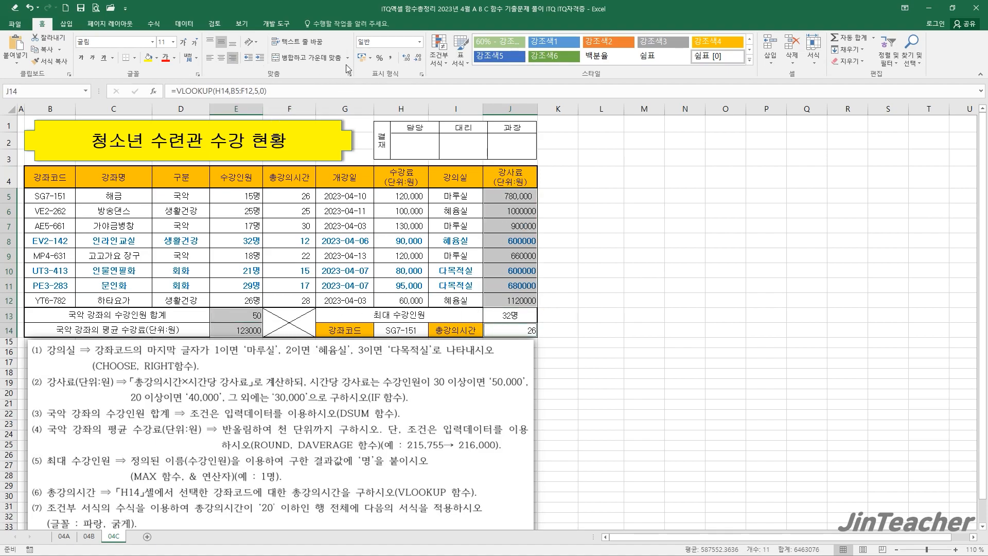
{"action": "left_click", "coordinate": [391, 58]}
{"action": "left_click", "coordinate": [510, 300]}
{"action": "left_click", "coordinate": [582, 314]}
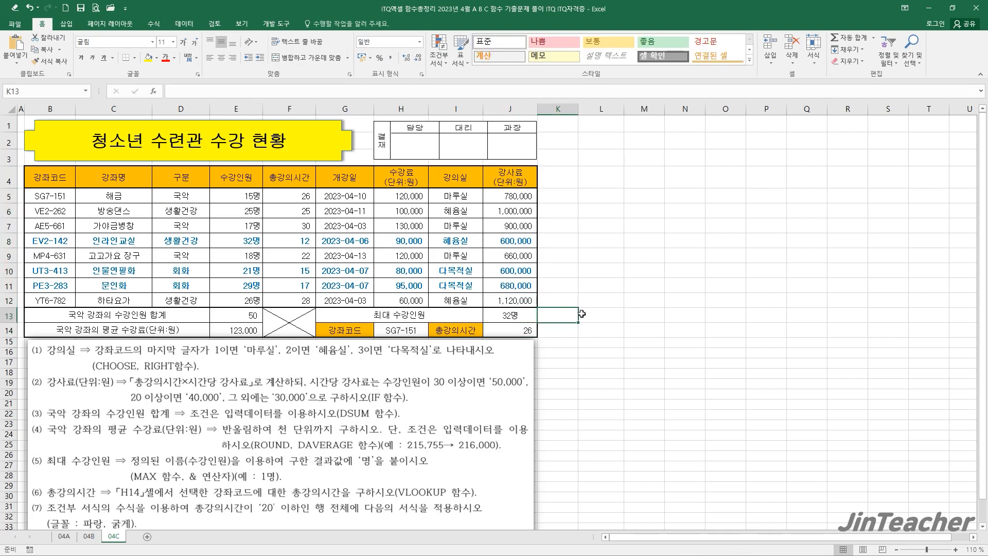